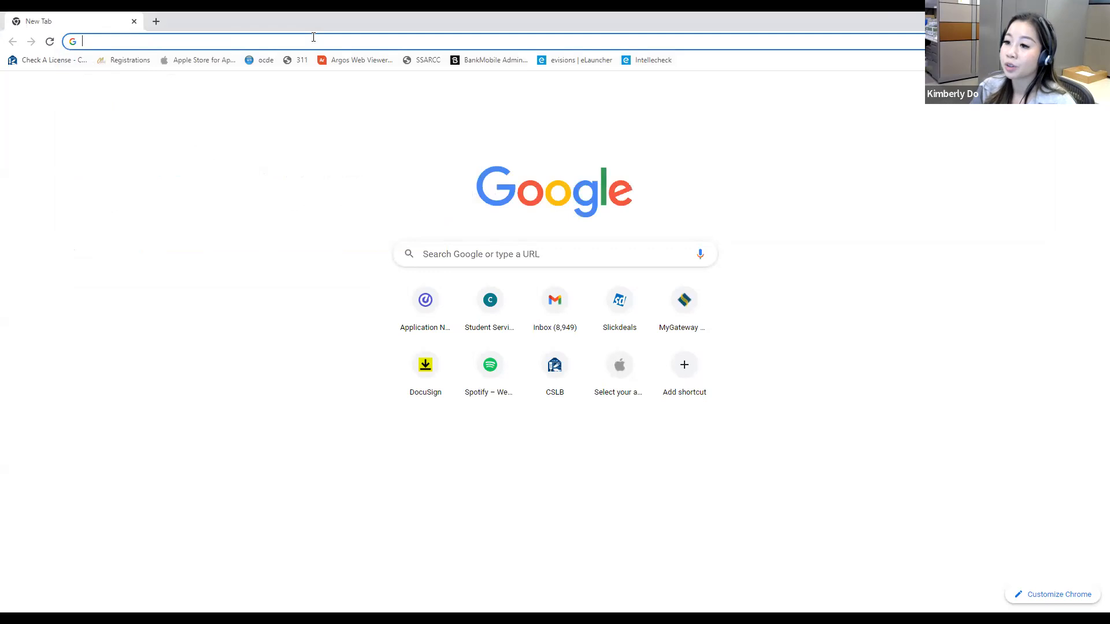
Step: Open nocccd.edu and go to the Purchasing department's Information for Staff page
{"action": "type", "text": "nocccd.ed"}
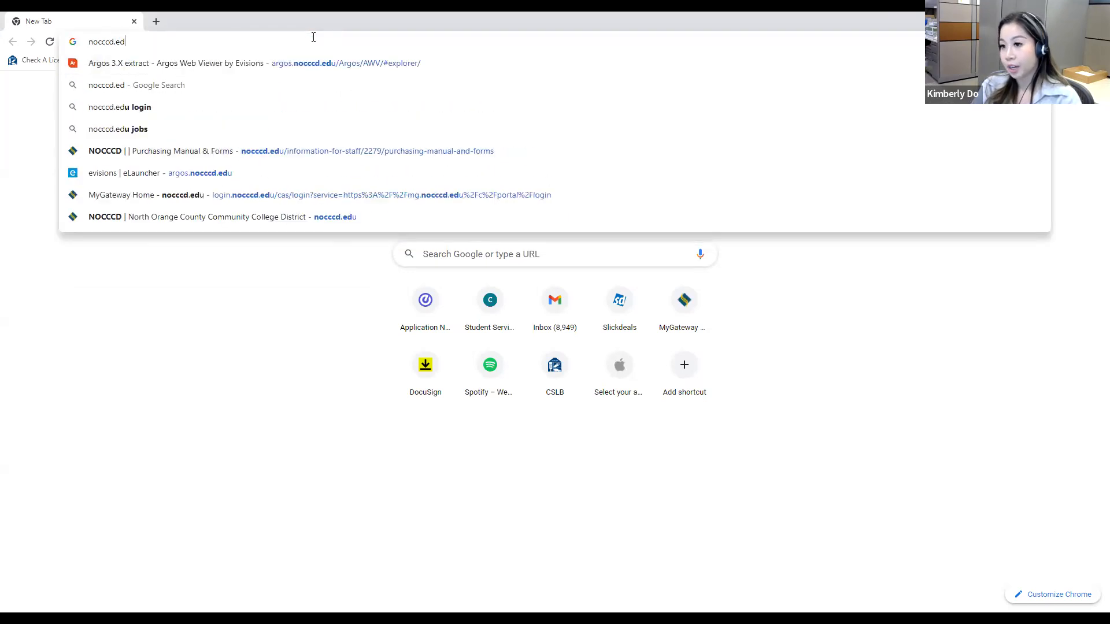
{"action": "type", "text": "u"}
{"action": "key", "text": "Return"}
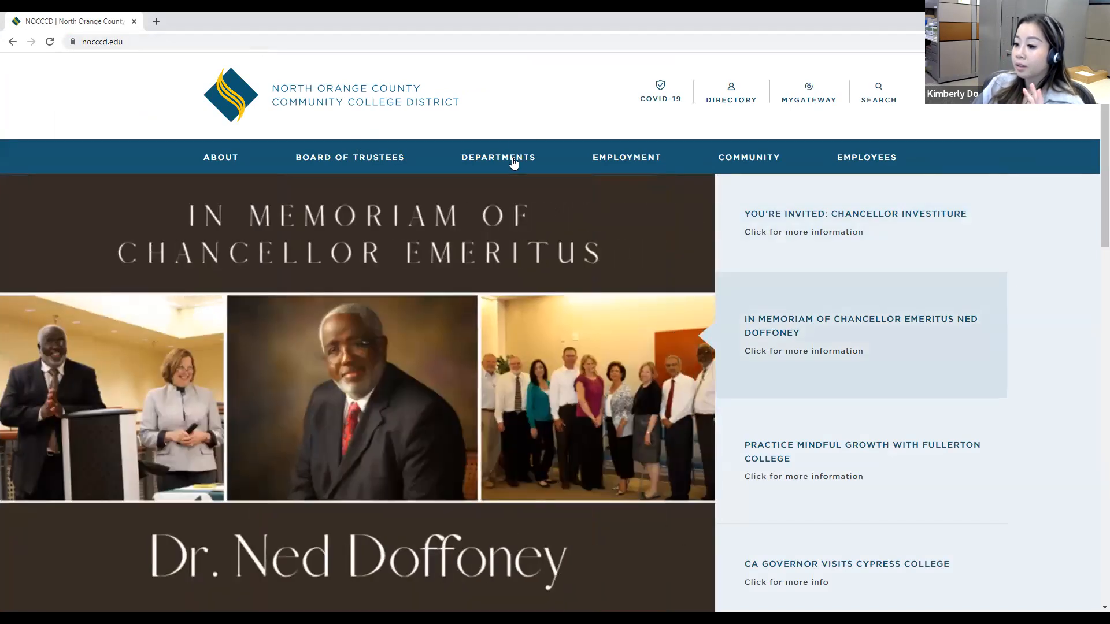
{"action": "mouse_move", "coordinate": [514, 163]}
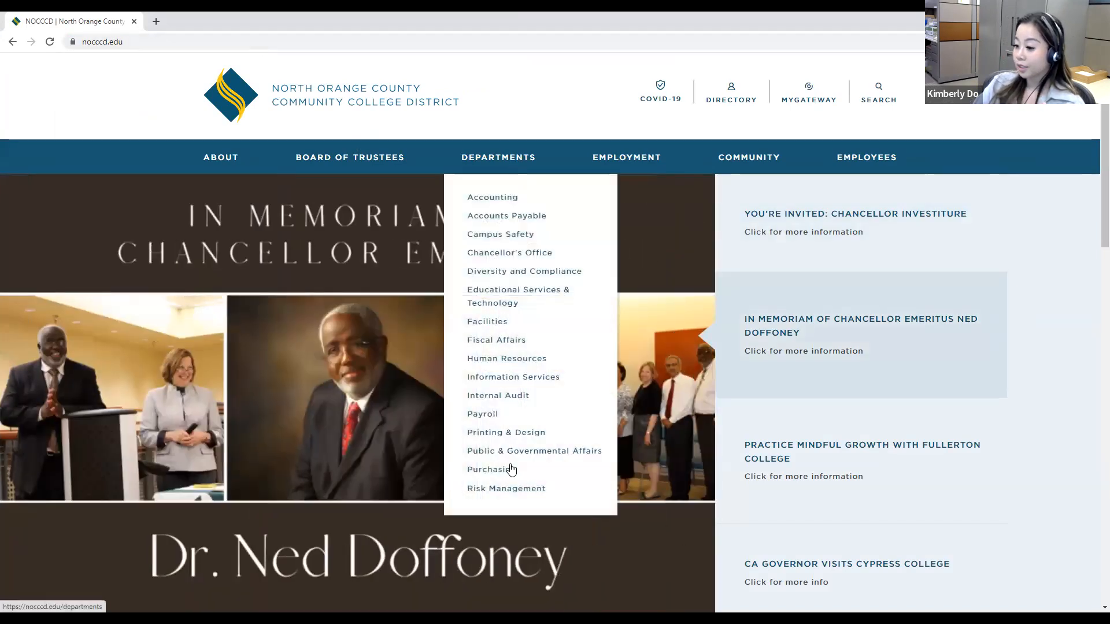
{"action": "scroll", "coordinate": [274, 454], "scroll_direction": "down", "scroll_amount": 5}
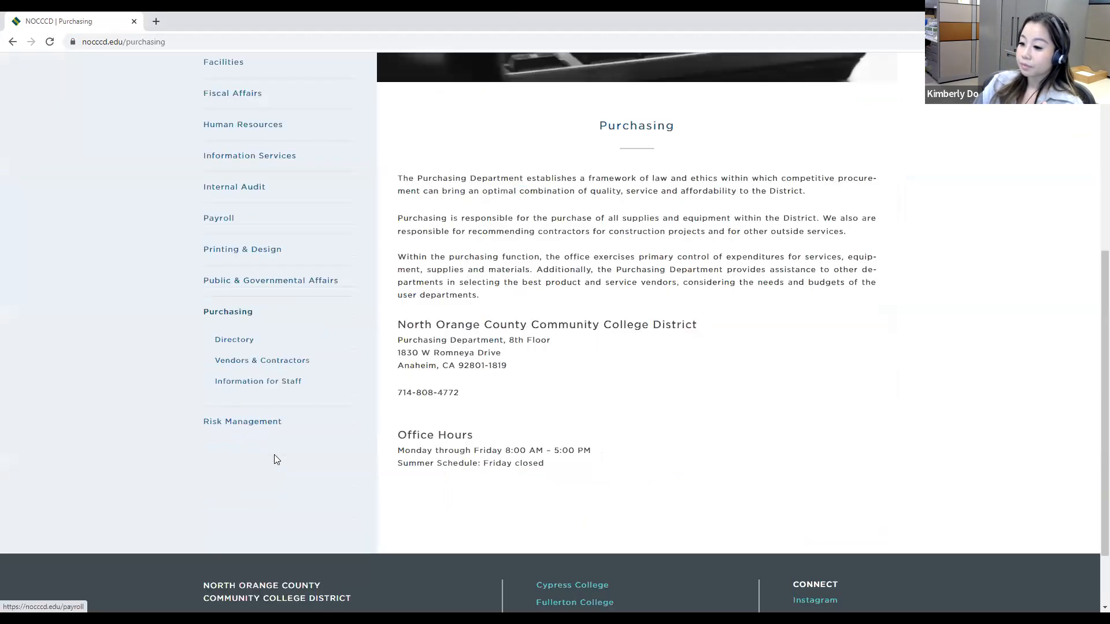
{"action": "left_click", "coordinate": [273, 384]}
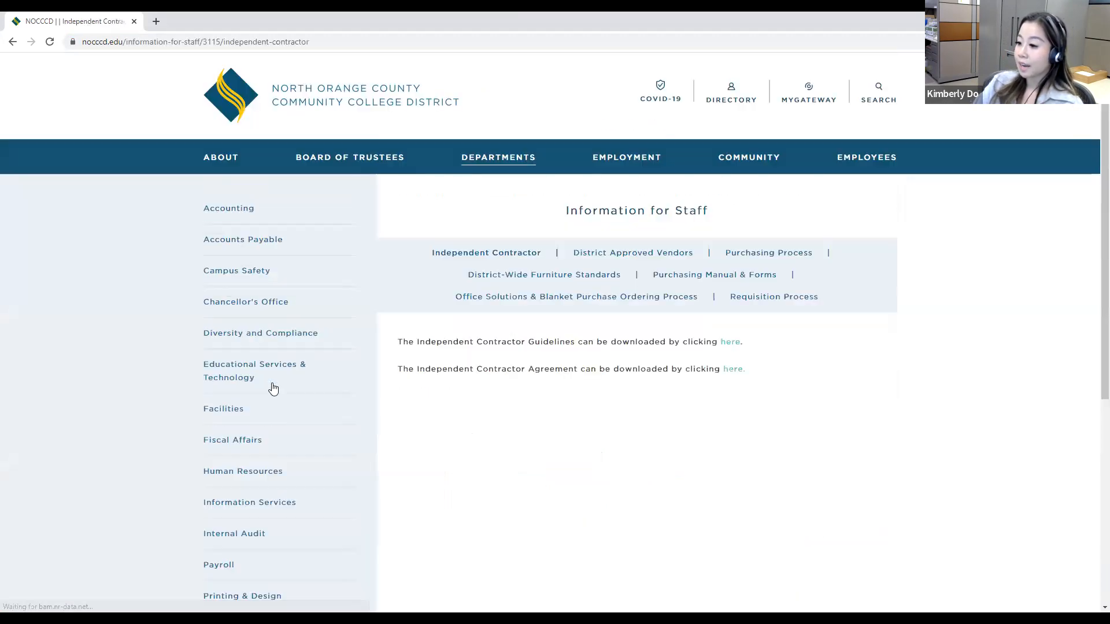
Step: Open the downloadable Purchasing Manual PDF from the Purchasing Manual & Forms page
{"action": "left_click", "coordinate": [706, 276]}
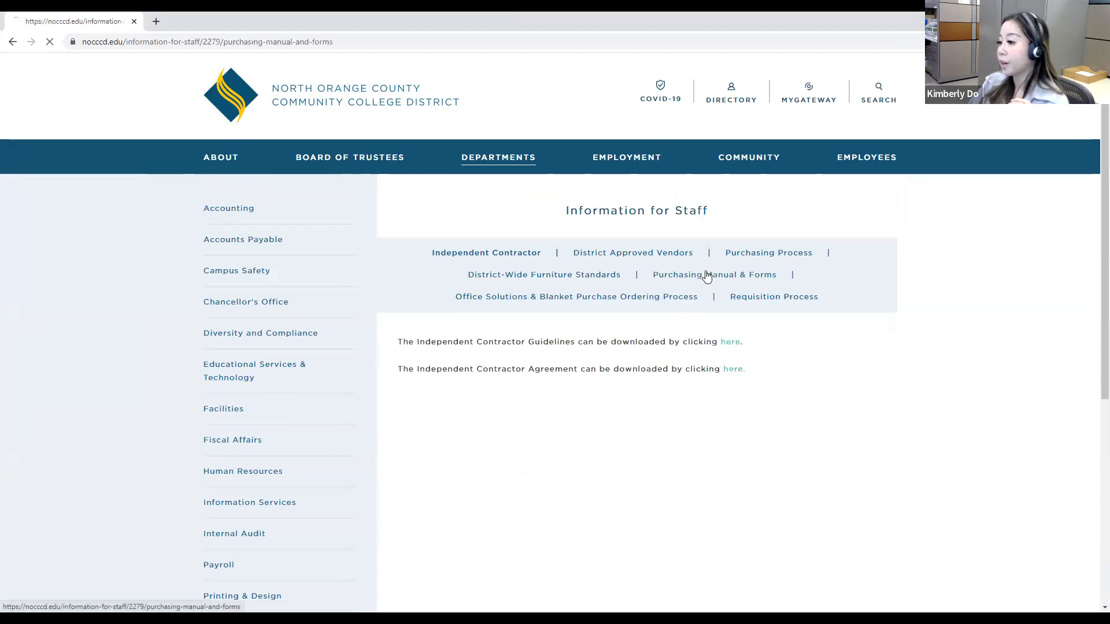
{"action": "scroll", "coordinate": [697, 329], "scroll_direction": "down", "scroll_amount": 1}
{"action": "scroll", "coordinate": [697, 327], "scroll_direction": "down", "scroll_amount": 1}
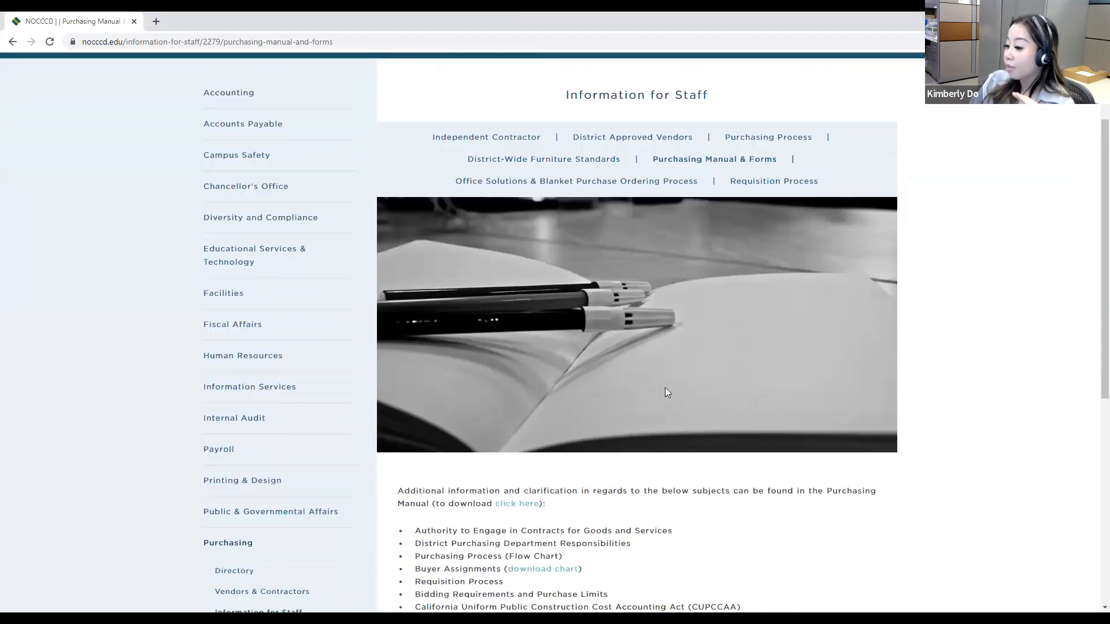
{"action": "left_click", "coordinate": [524, 513]}
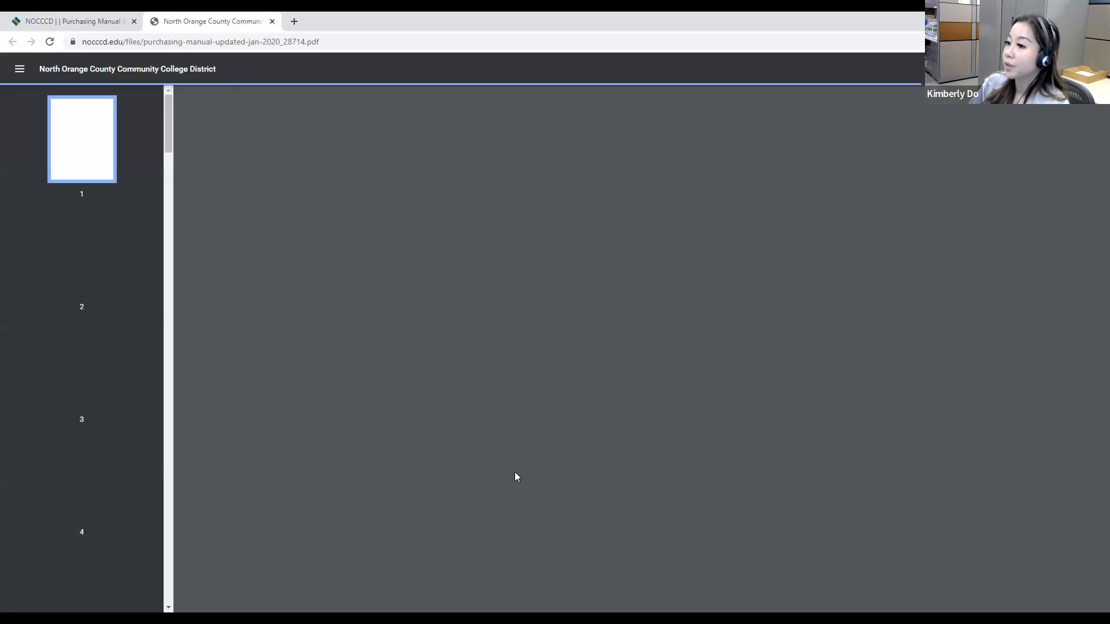
Step: Review the Buyer Assignments and Requisition Process pages of the procurement manual
{"action": "scroll", "coordinate": [146, 402], "scroll_direction": "down", "scroll_amount": 6}
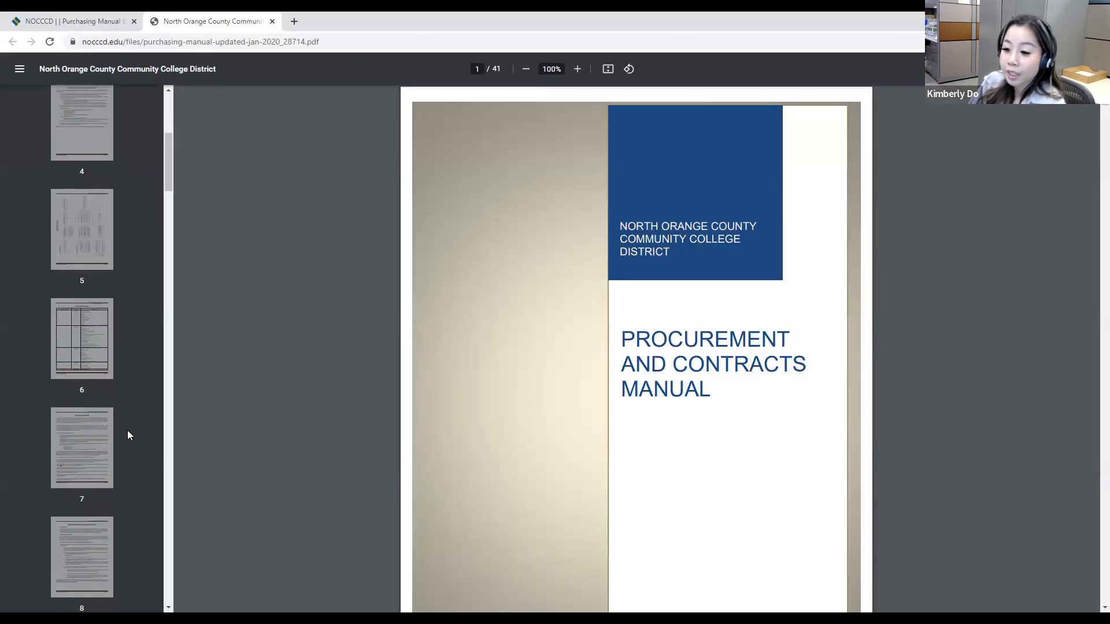
{"action": "left_click", "coordinate": [106, 370]}
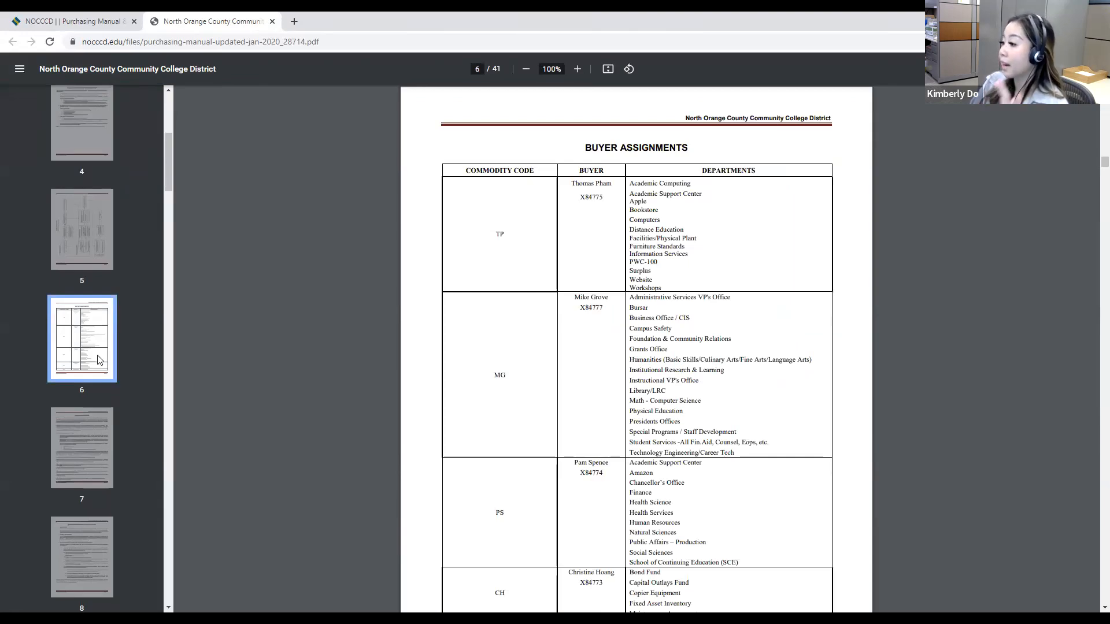
{"action": "scroll", "coordinate": [96, 369], "scroll_direction": "down", "scroll_amount": 2}
{"action": "left_click", "coordinate": [96, 367]}
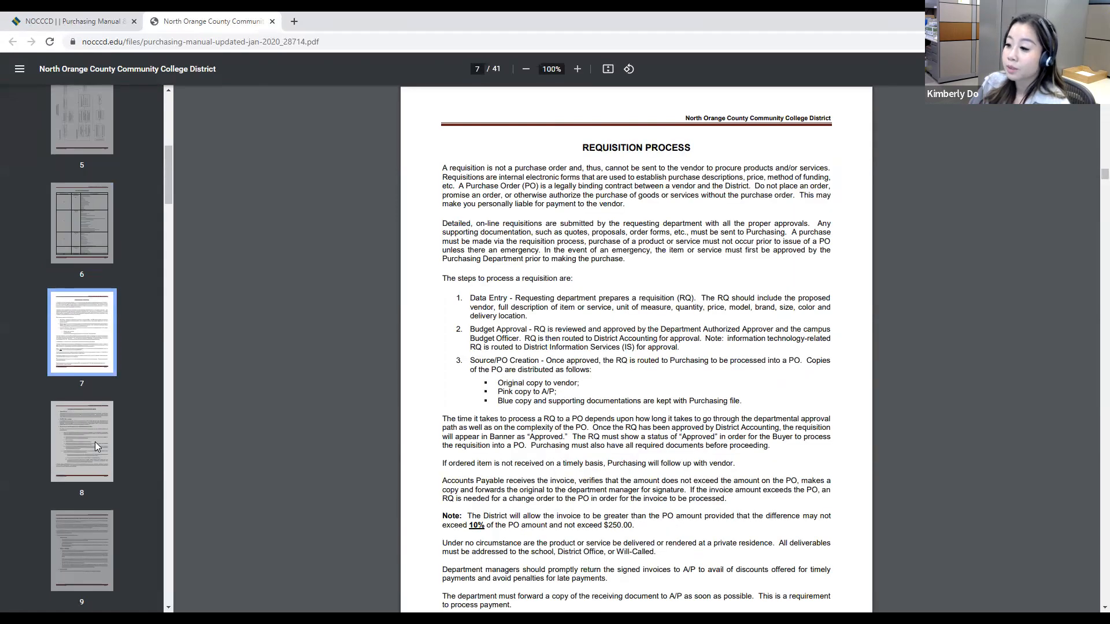
Step: Look through pages 8 to 11 of the manual, covering CUPCCAA, bidding exemptions and blanket purchase orders
{"action": "left_click", "coordinate": [95, 444]}
{"action": "left_click", "coordinate": [85, 558]}
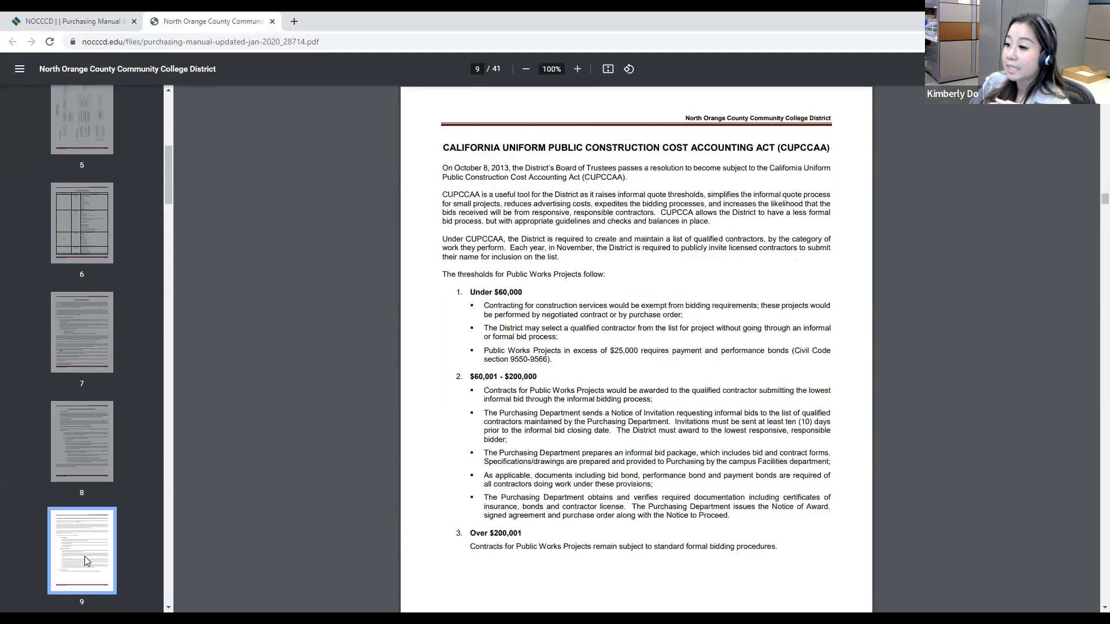
{"action": "scroll", "coordinate": [84, 547], "scroll_direction": "down", "scroll_amount": 2}
{"action": "left_click", "coordinate": [84, 546]}
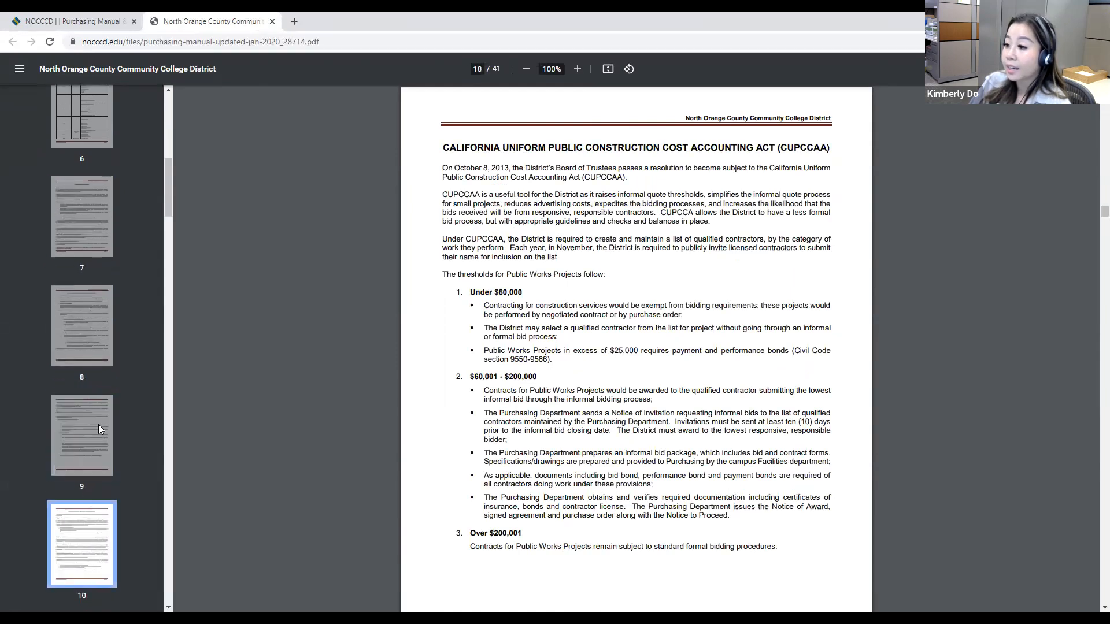
{"action": "left_click", "coordinate": [93, 439]}
{"action": "left_click", "coordinate": [91, 533]}
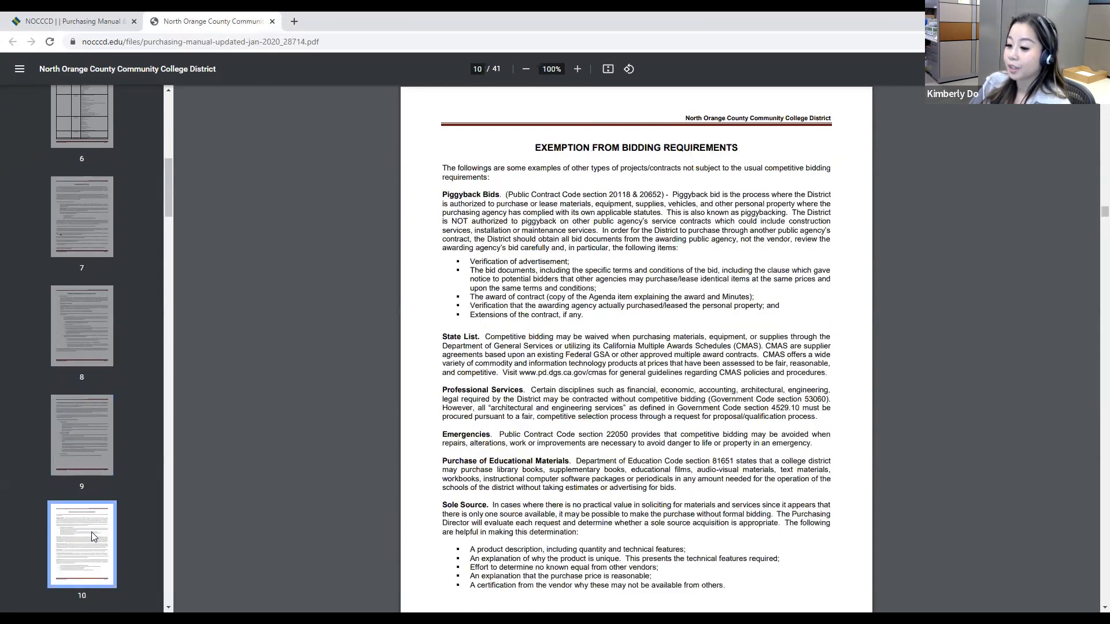
{"action": "scroll", "coordinate": [91, 532], "scroll_direction": "down", "scroll_amount": 2}
{"action": "left_click", "coordinate": [91, 532]}
{"action": "left_click", "coordinate": [90, 428]}
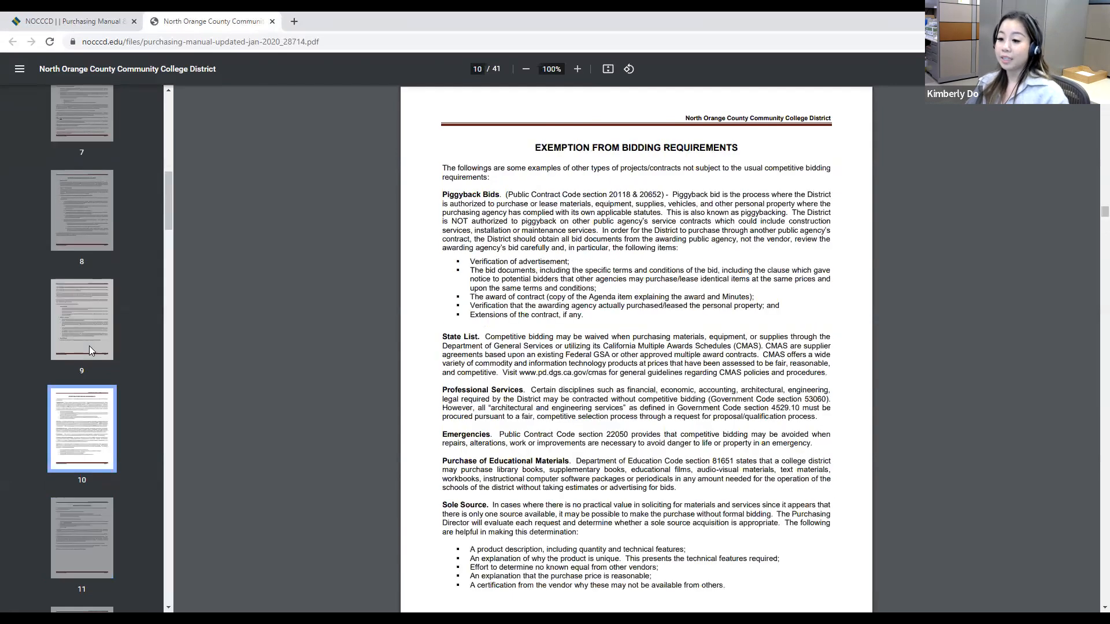
{"action": "left_click", "coordinate": [91, 351]}
{"action": "left_click", "coordinate": [78, 561]}
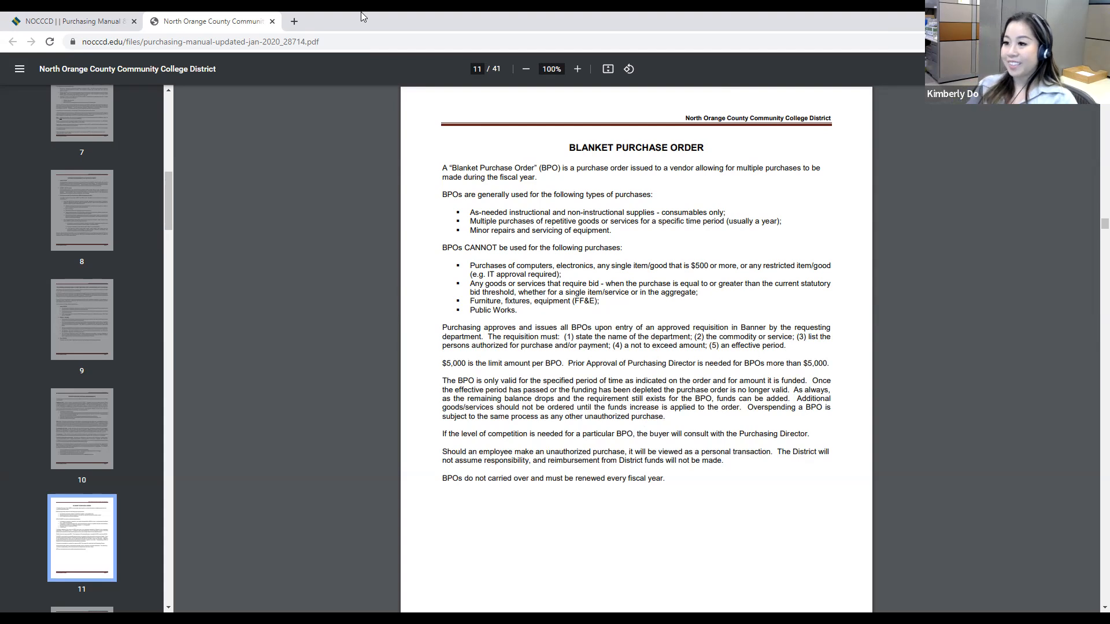
Step: Load mg.nocccd.edu in a new browser tab and open Banner 9 Admin Pages from Banner 9 Info
{"action": "left_click", "coordinate": [296, 20]}
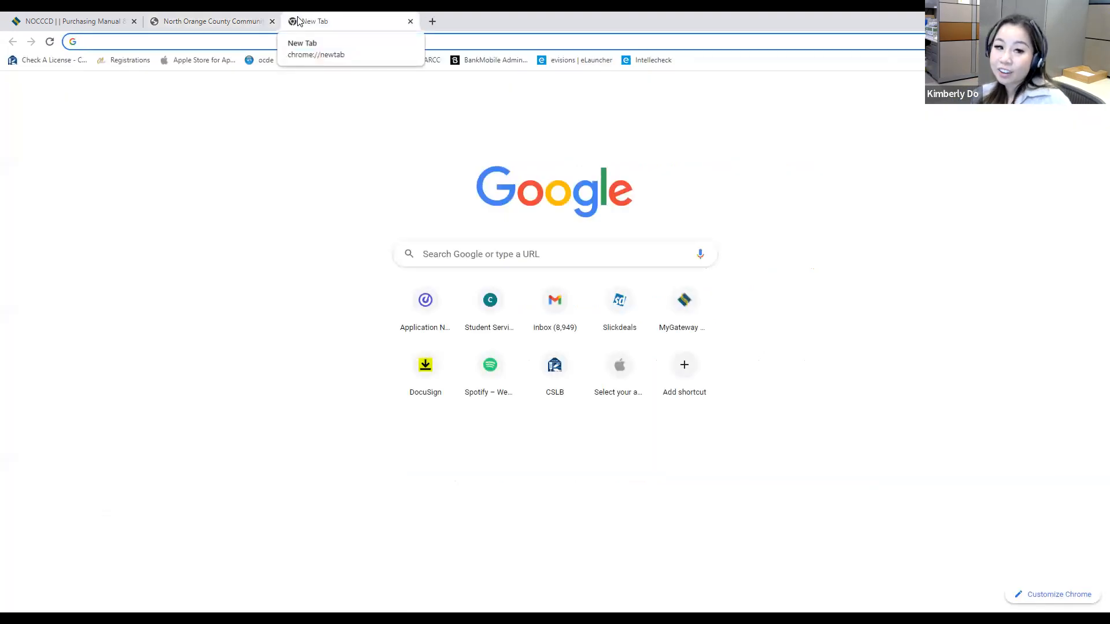
{"action": "type", "text": "mg.nocccd.edu"}
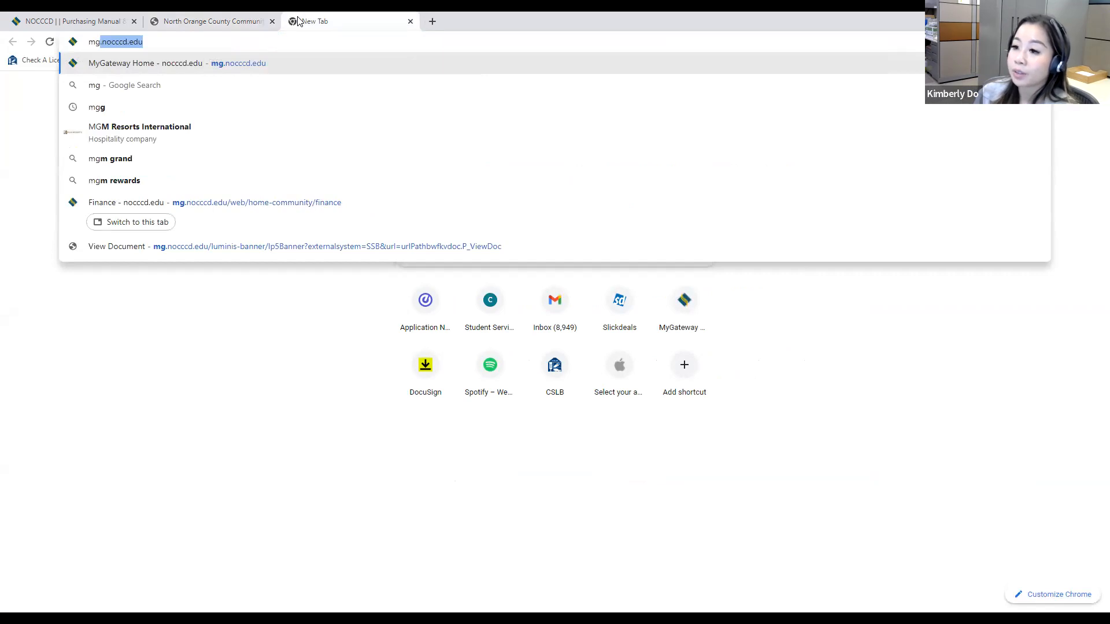
{"action": "key", "text": "Return"}
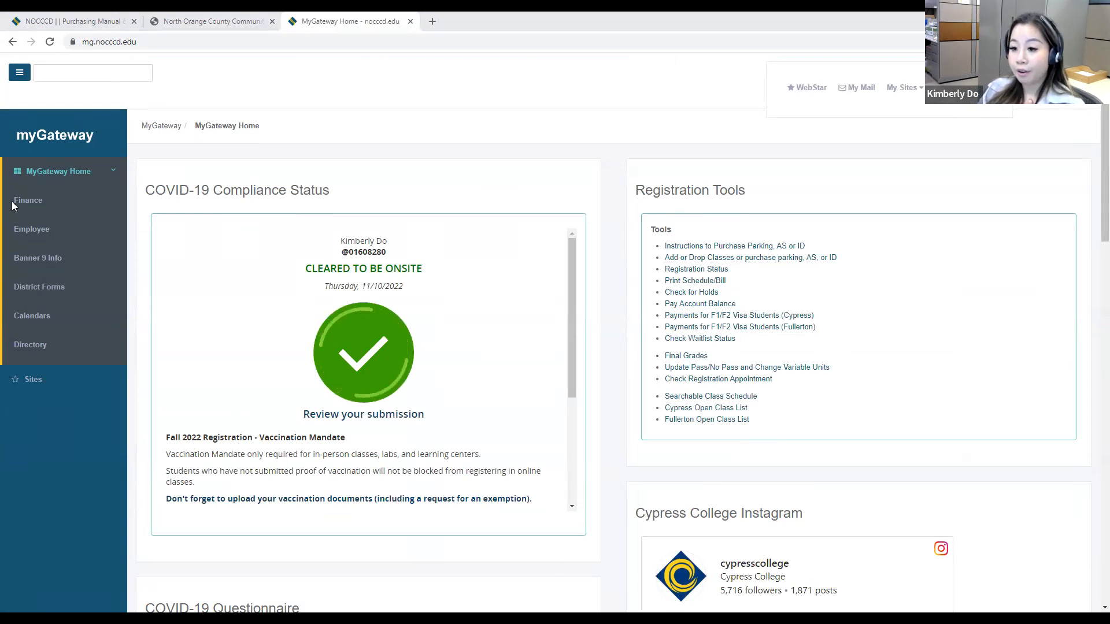
{"action": "left_click", "coordinate": [39, 258]}
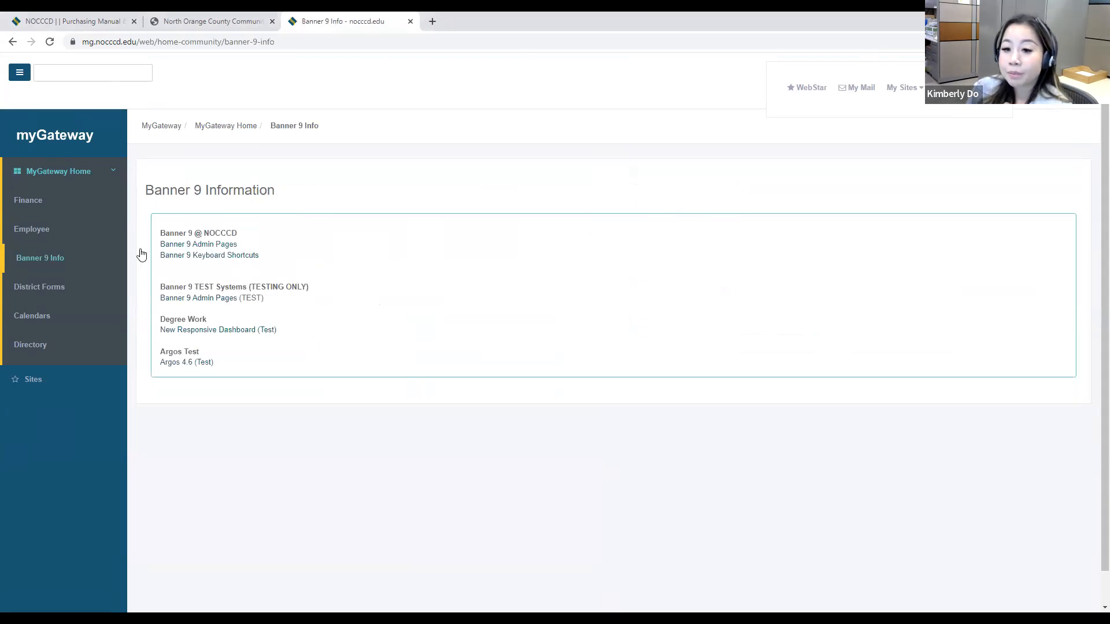
{"action": "left_click", "coordinate": [209, 244]}
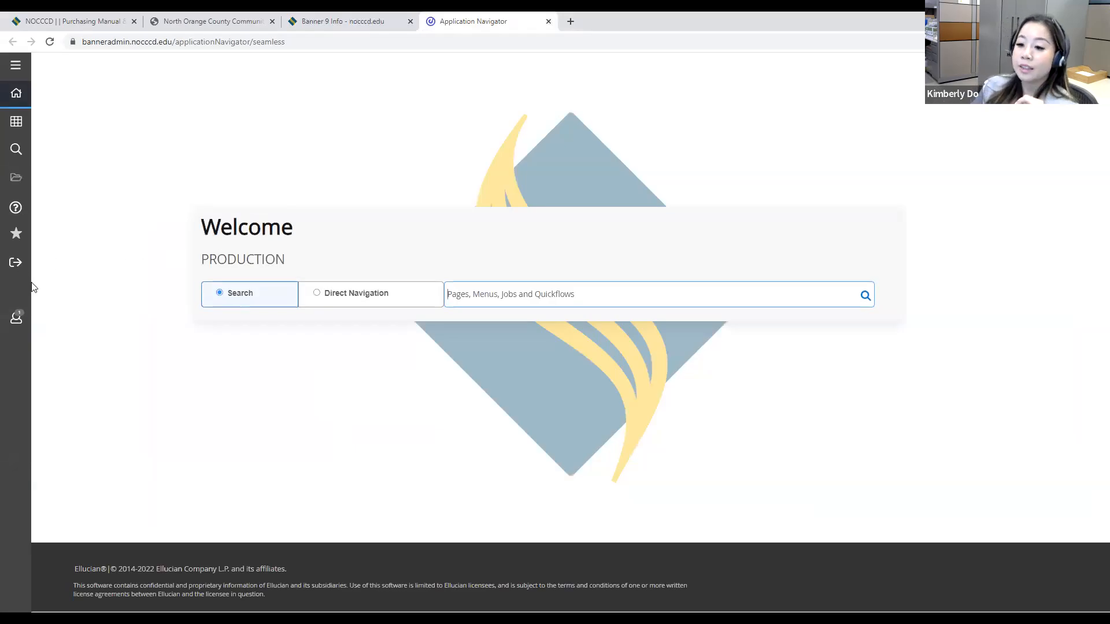
Step: Sign out of Banner and sign back in with the saved account credentials
{"action": "left_click", "coordinate": [6, 267]}
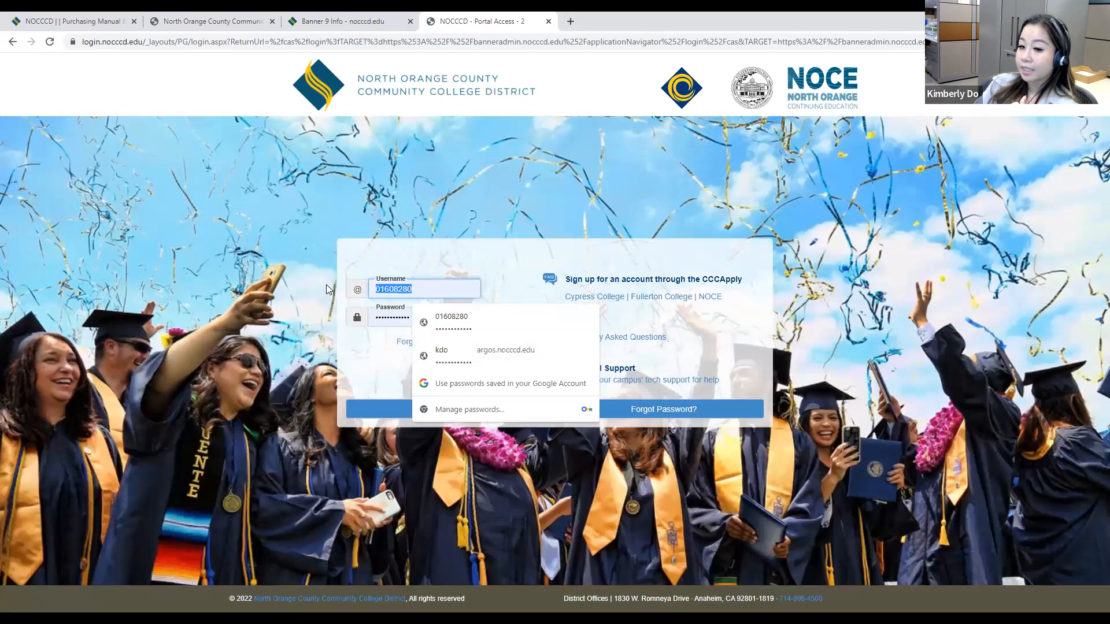
{"action": "left_click", "coordinate": [369, 402]}
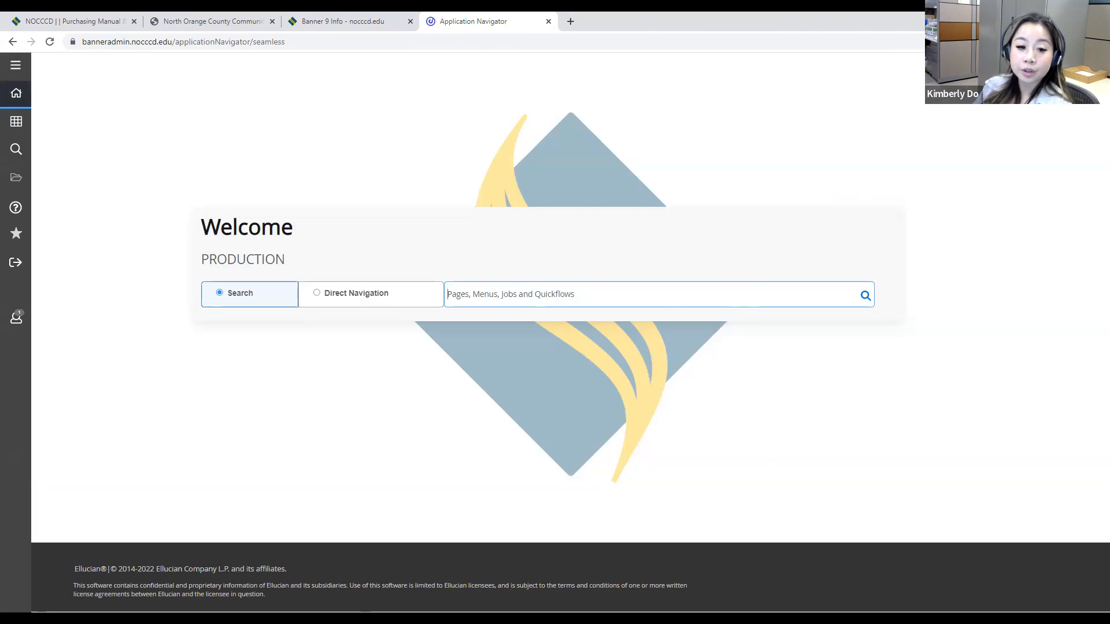
Step: Search Banner for FPAREQN and open the Requisition page
{"action": "left_click", "coordinate": [480, 295]}
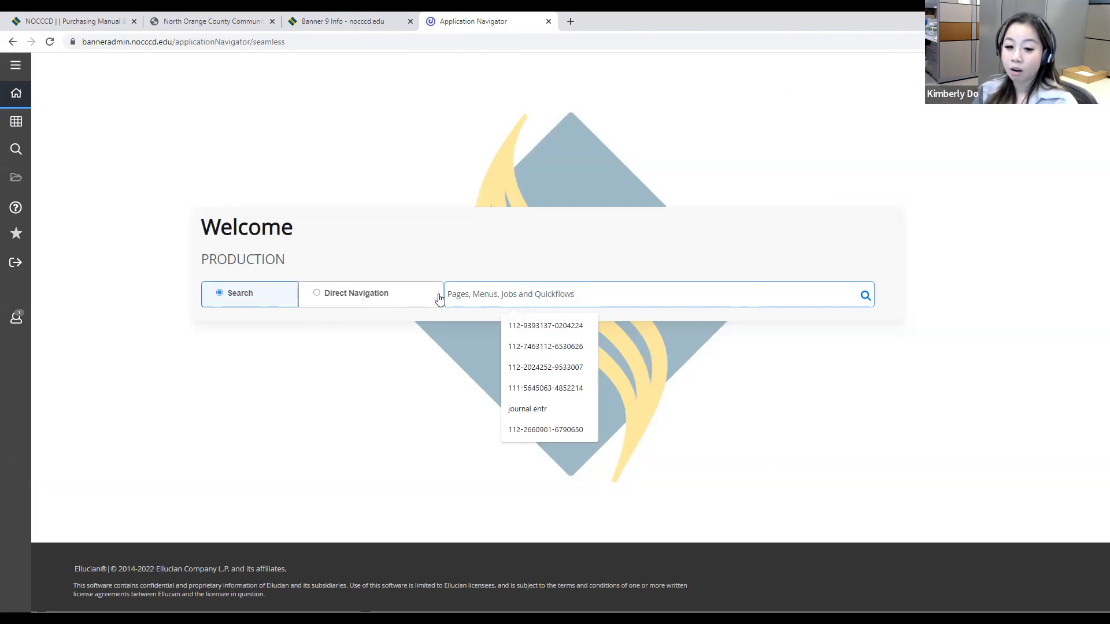
{"action": "type", "text": "FPAREQN"}
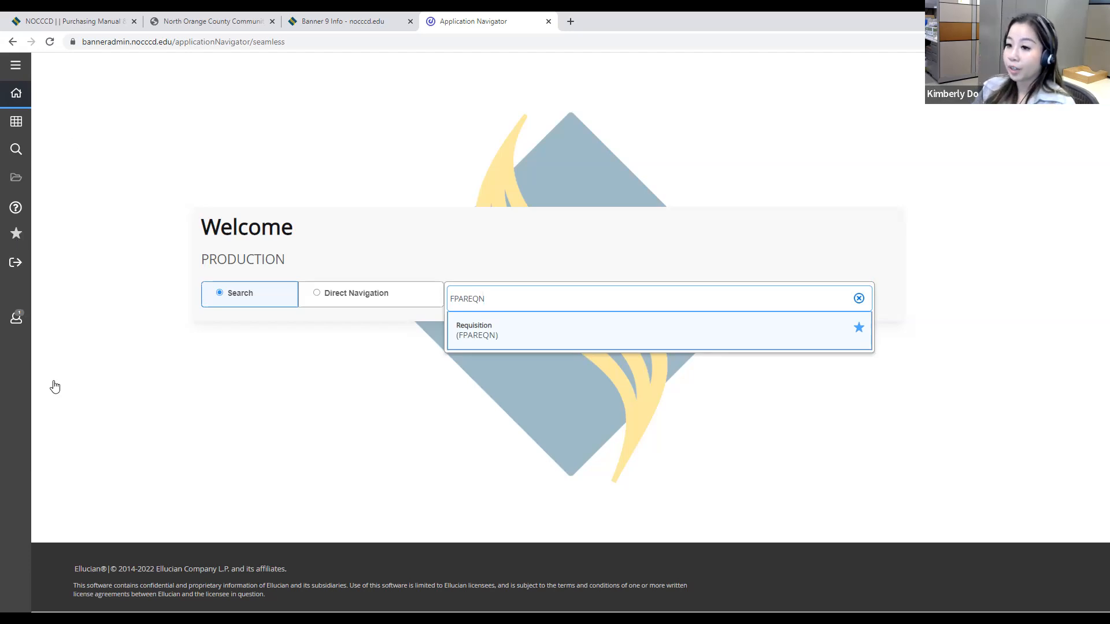
{"action": "left_click", "coordinate": [657, 289]}
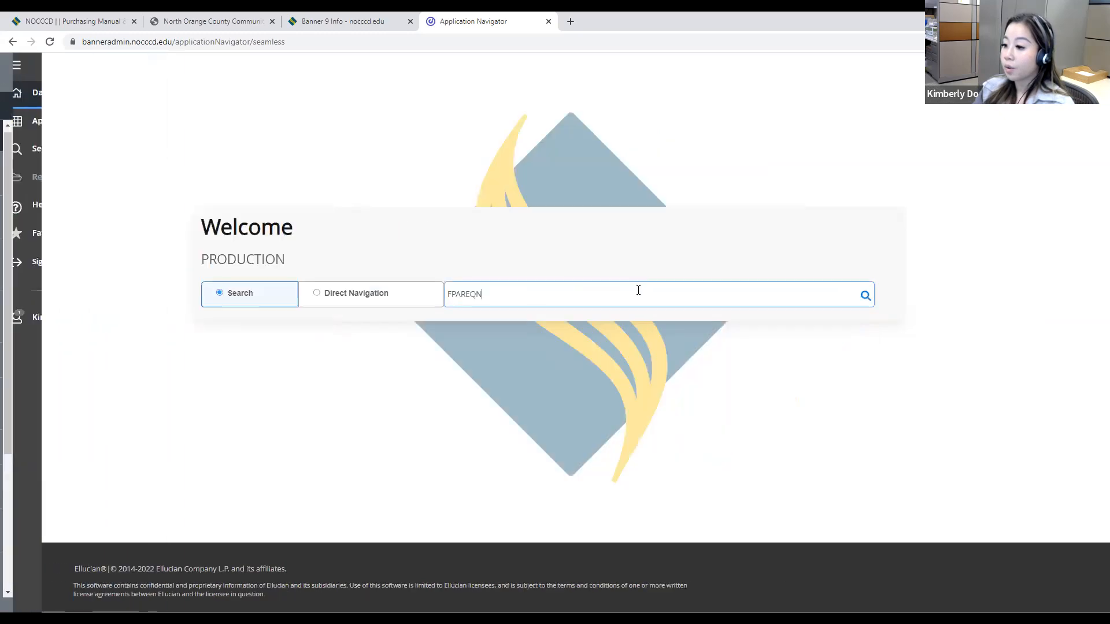
{"action": "key", "text": "BackSpace"}
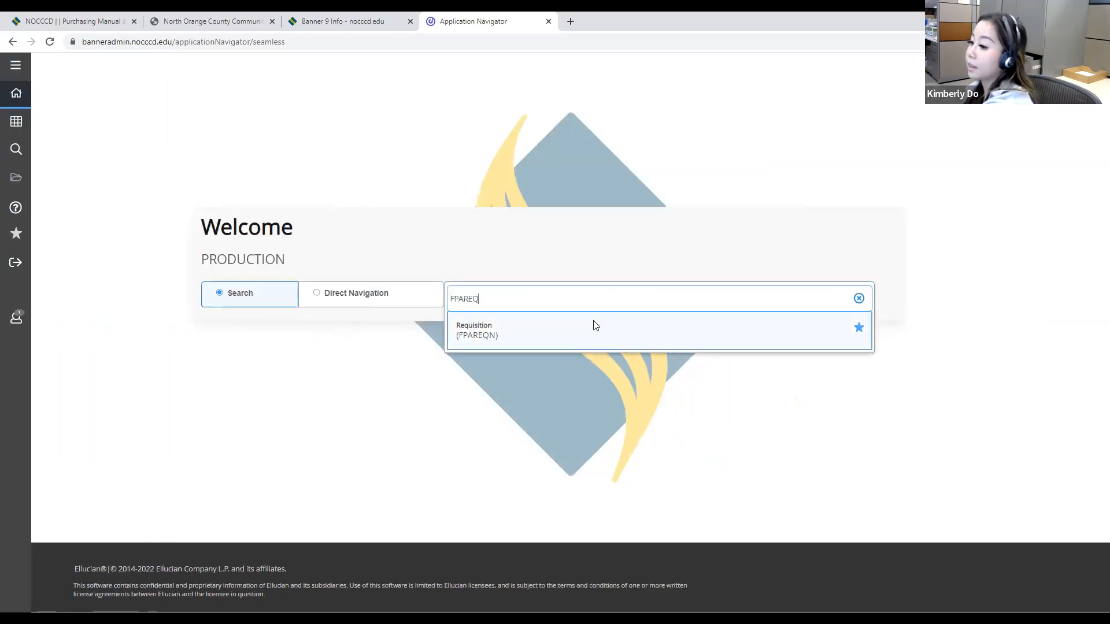
{"action": "left_click", "coordinate": [582, 337]}
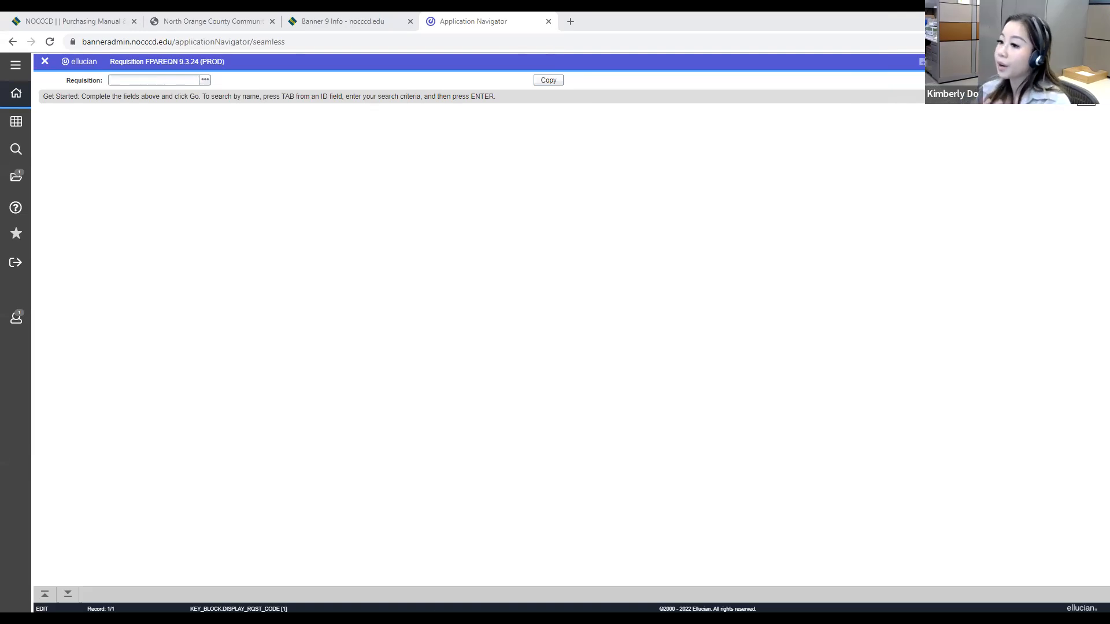
Step: Start a new requisition and set its delivery date to 11/10/2022
{"action": "left_click", "coordinate": [1086, 101]}
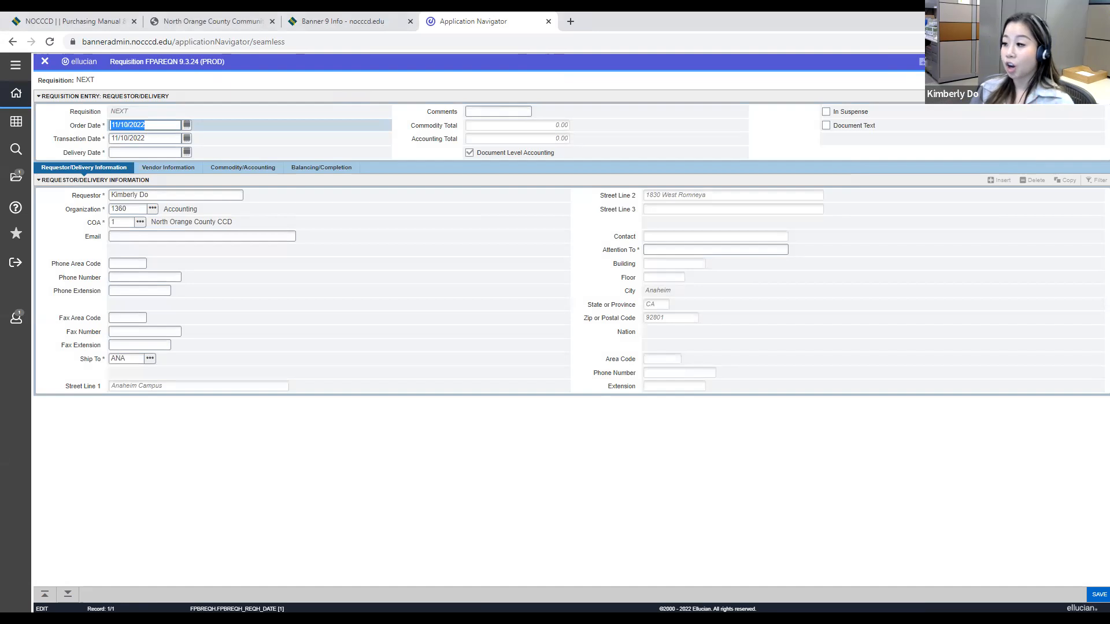
{"action": "left_click", "coordinate": [145, 152]}
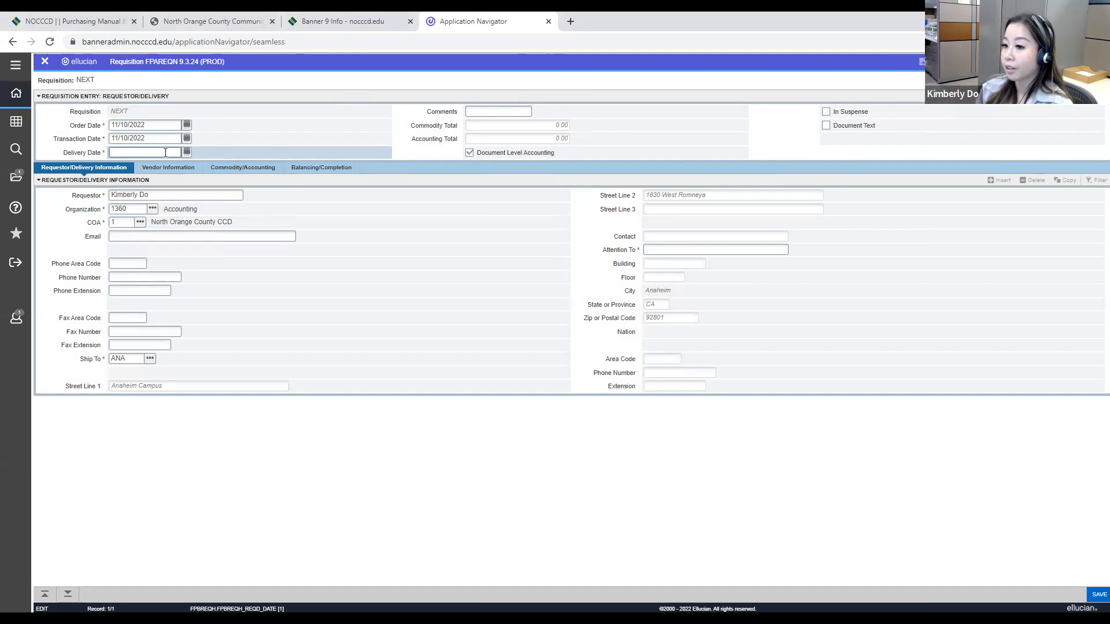
{"action": "type", "text": "11/10/22"}
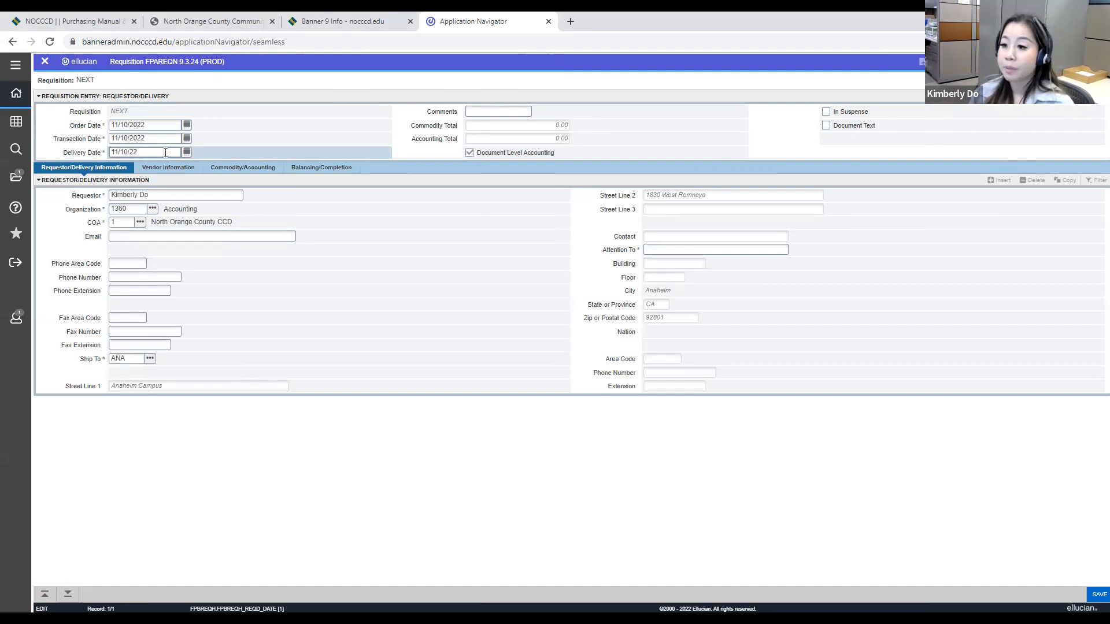
{"action": "key", "text": "Tab"}
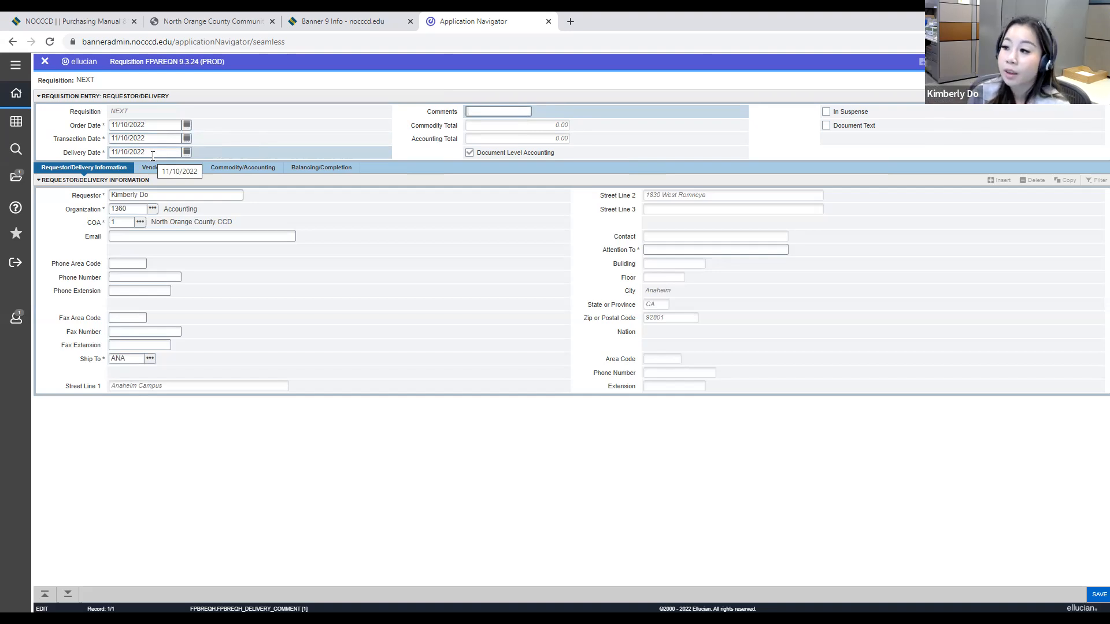
Step: Move to the Requestor/Delivery Information section and enter the recipient's full name as Attention To
{"action": "left_click", "coordinate": [68, 596]}
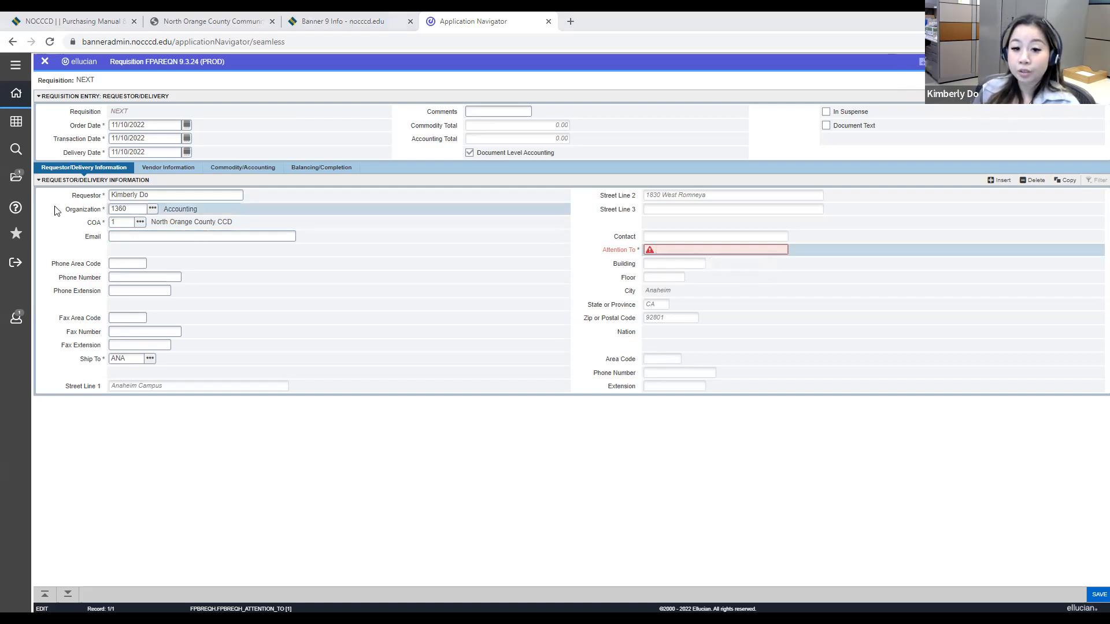
{"action": "left_click", "coordinate": [727, 245]}
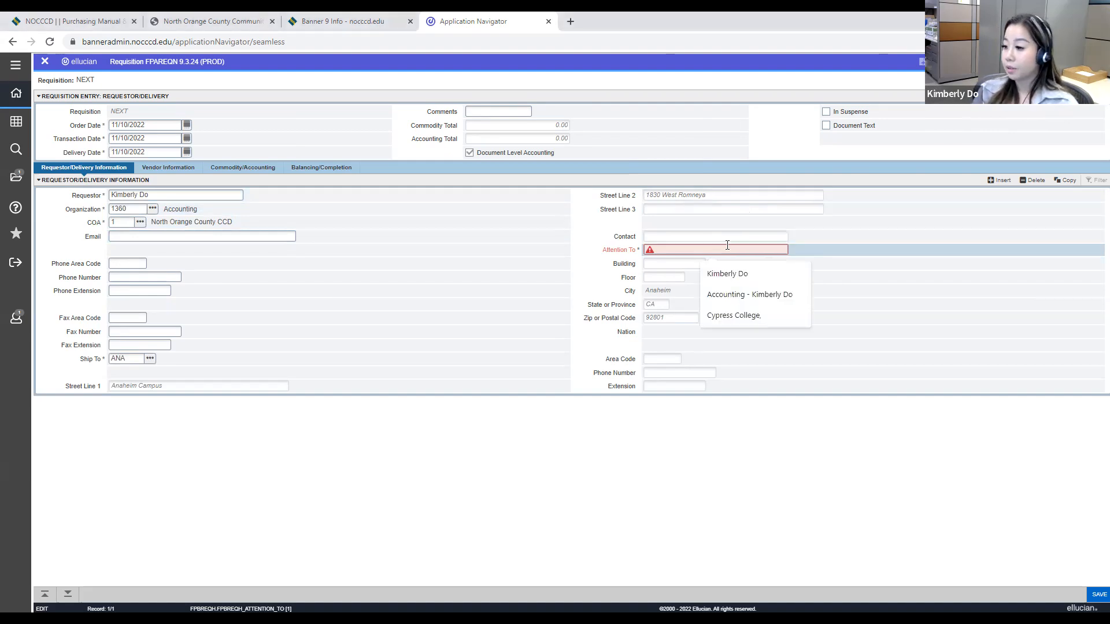
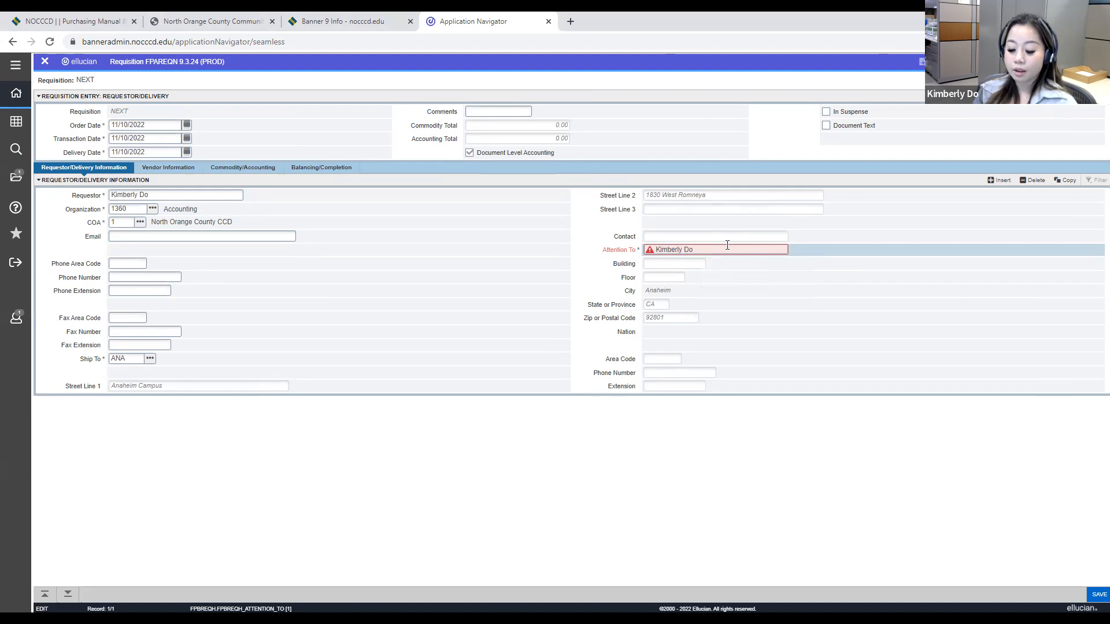
Step: Append "- 8th Floor" to the Attention To entry and fill in the requestor's email address
{"action": "type", "text": "- 8th Floor"}
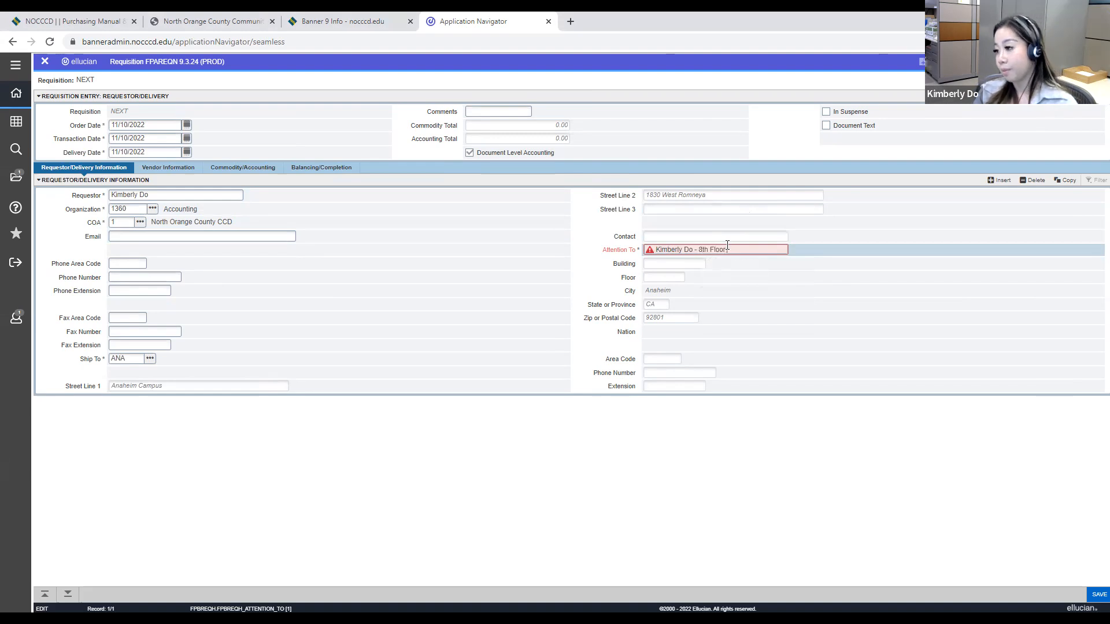
{"action": "key", "text": "Tab"}
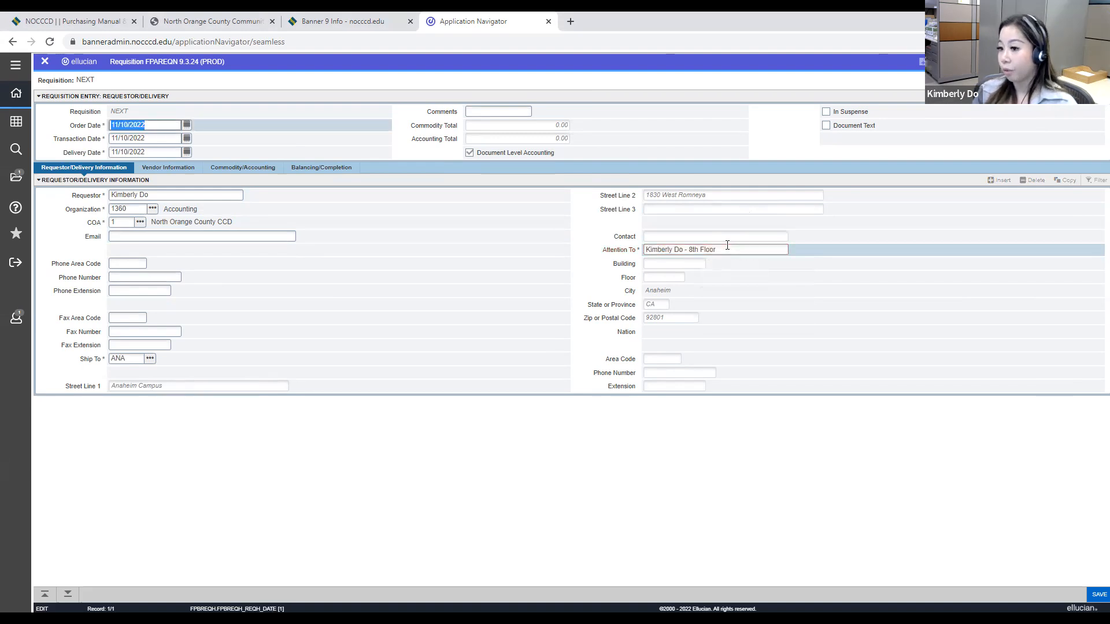
{"action": "left_click", "coordinate": [222, 236]}
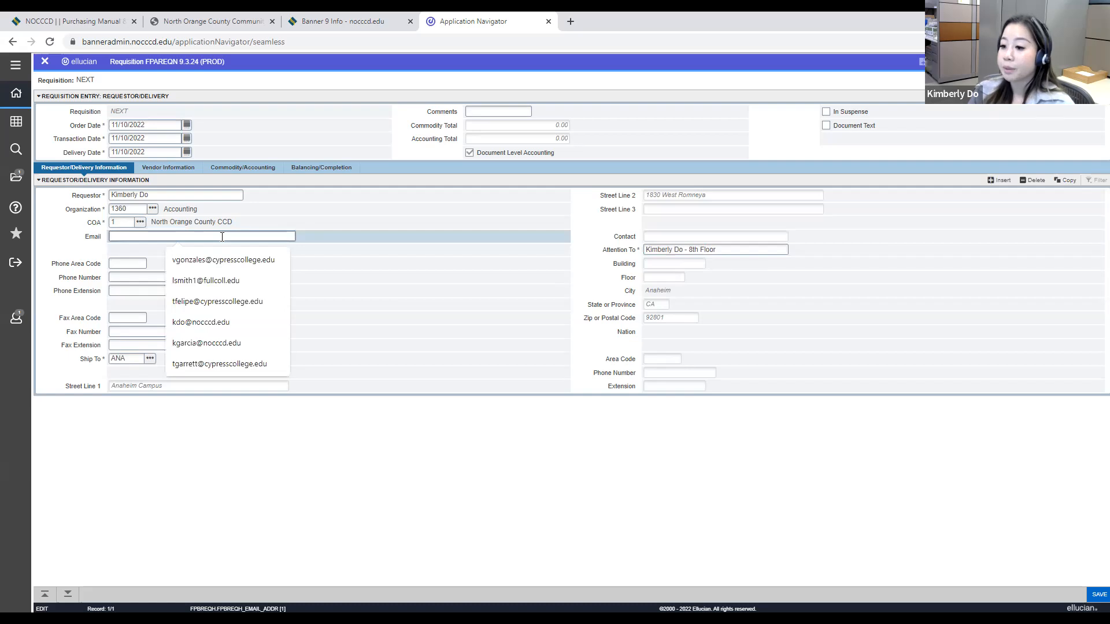
{"action": "type", "text": "k"}
{"action": "key", "text": "Down"}
{"action": "key", "text": "Tab"}
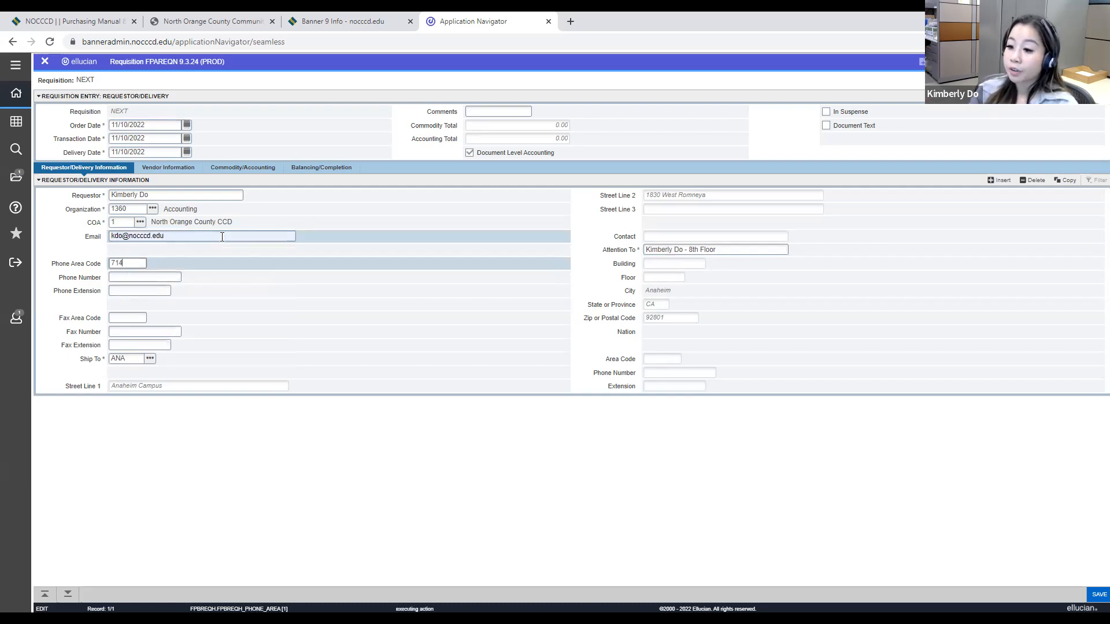
Step: Enter the requestor's phone area code, phone number and extension
{"action": "key", "text": "Tab"}
{"action": "key", "text": "Tab"}
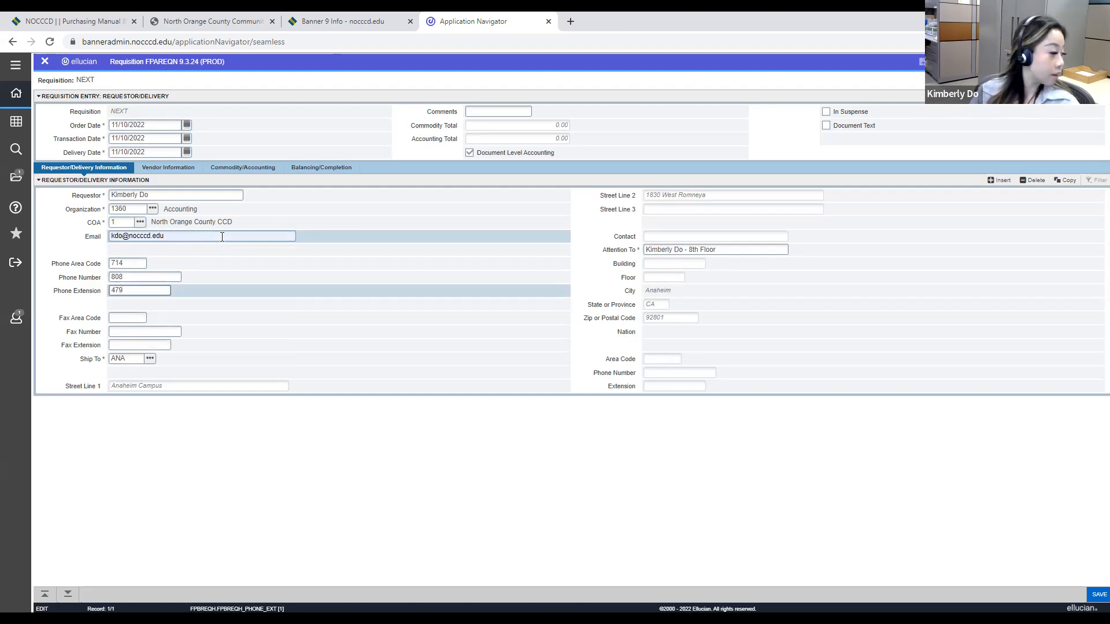
{"action": "key", "text": "Tab"}
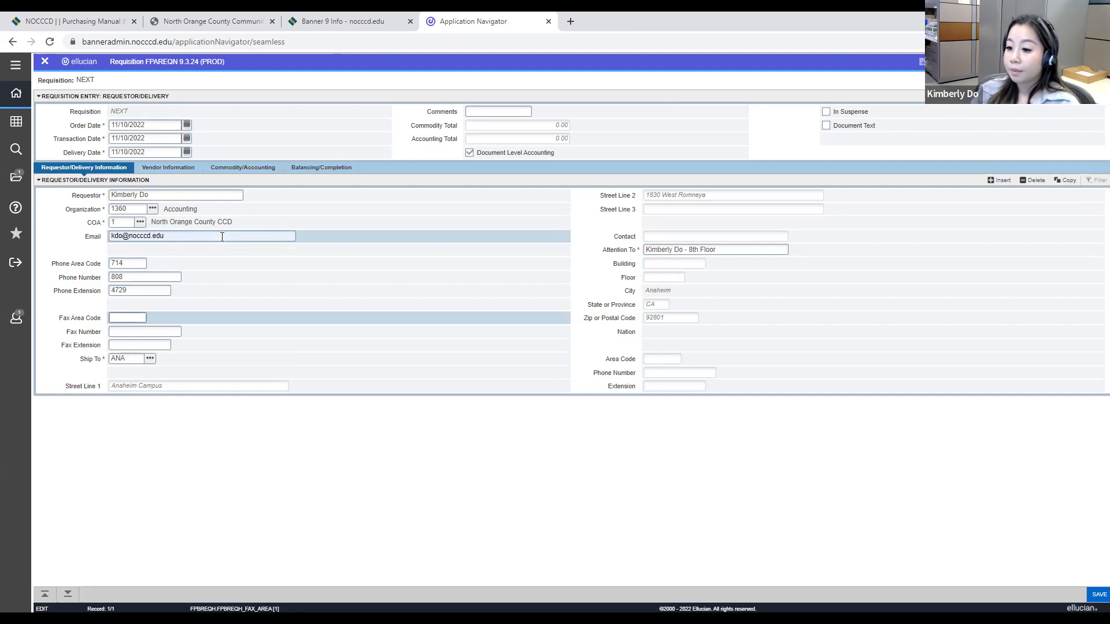
Step: Examine the available Ship To codes across both pages of the Ship-To List (FTVSHIP)
{"action": "key", "text": "Tab"}
{"action": "key", "text": "Tab"}
{"action": "key", "text": "Tab"}
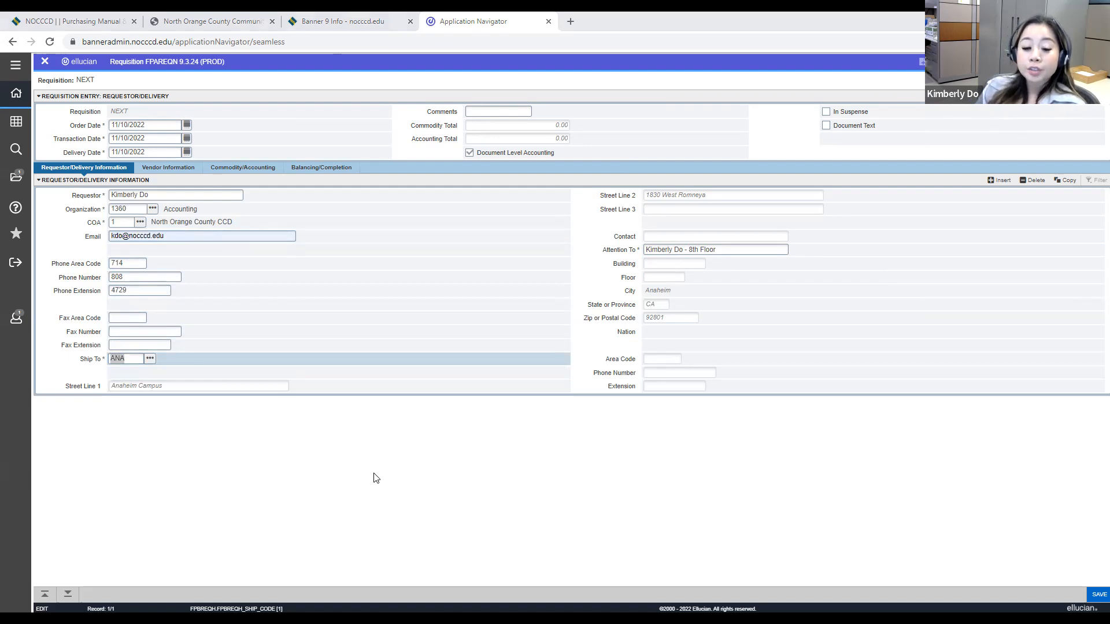
{"action": "left_click", "coordinate": [149, 359]}
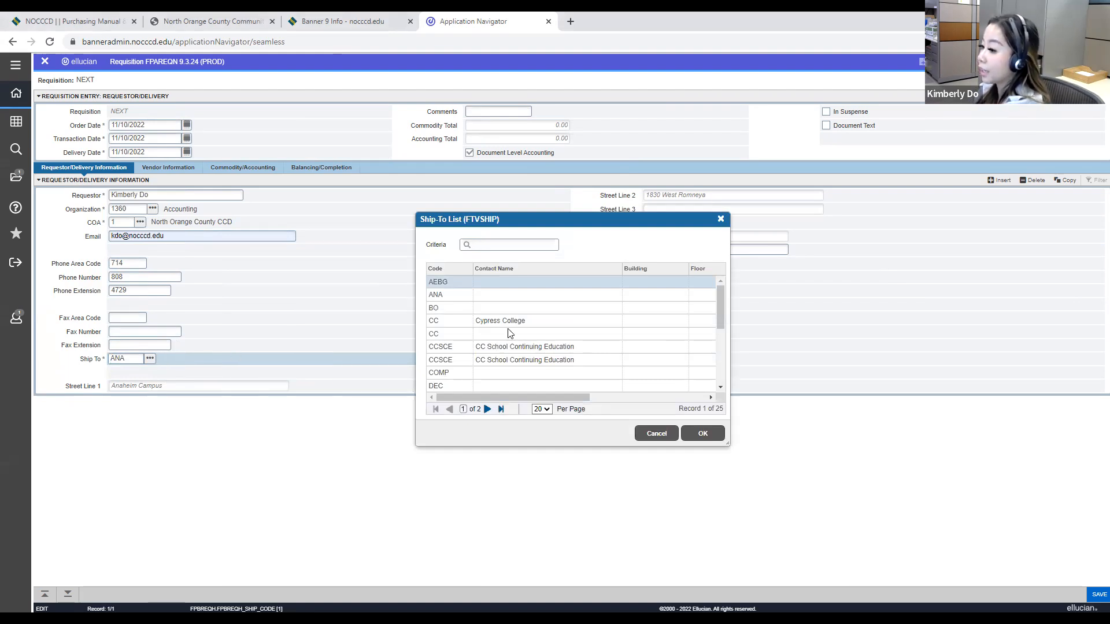
{"action": "key", "text": "Down"}
{"action": "key", "text": "Down"}
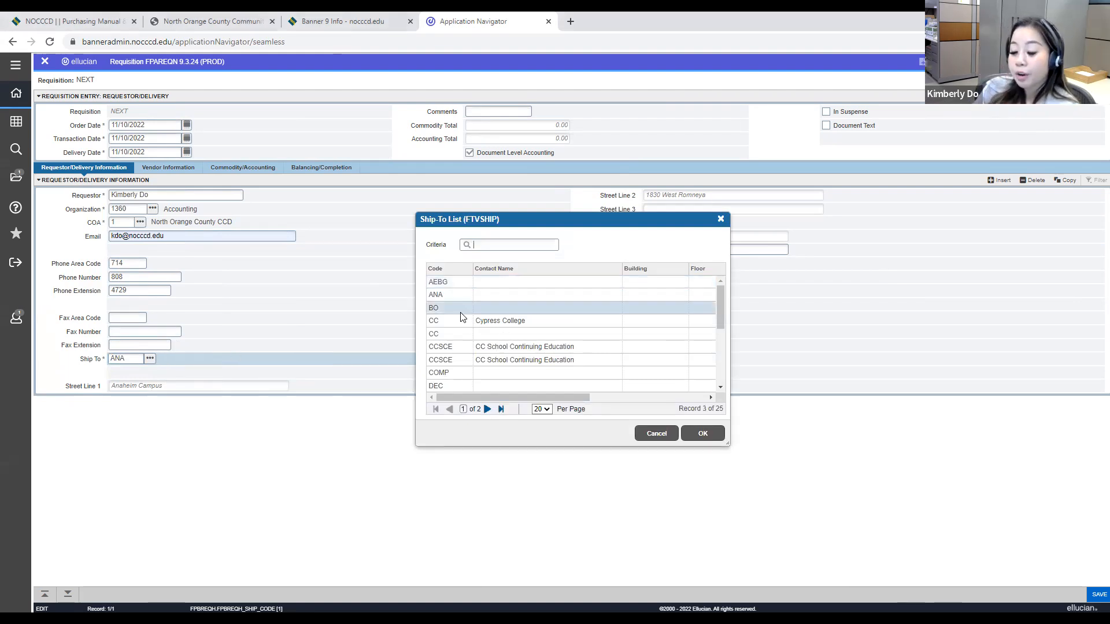
{"action": "scroll", "coordinate": [502, 342], "scroll_direction": "down", "scroll_amount": 3}
{"action": "scroll", "coordinate": [501, 342], "scroll_direction": "up", "scroll_amount": 3}
{"action": "left_click", "coordinate": [468, 374]}
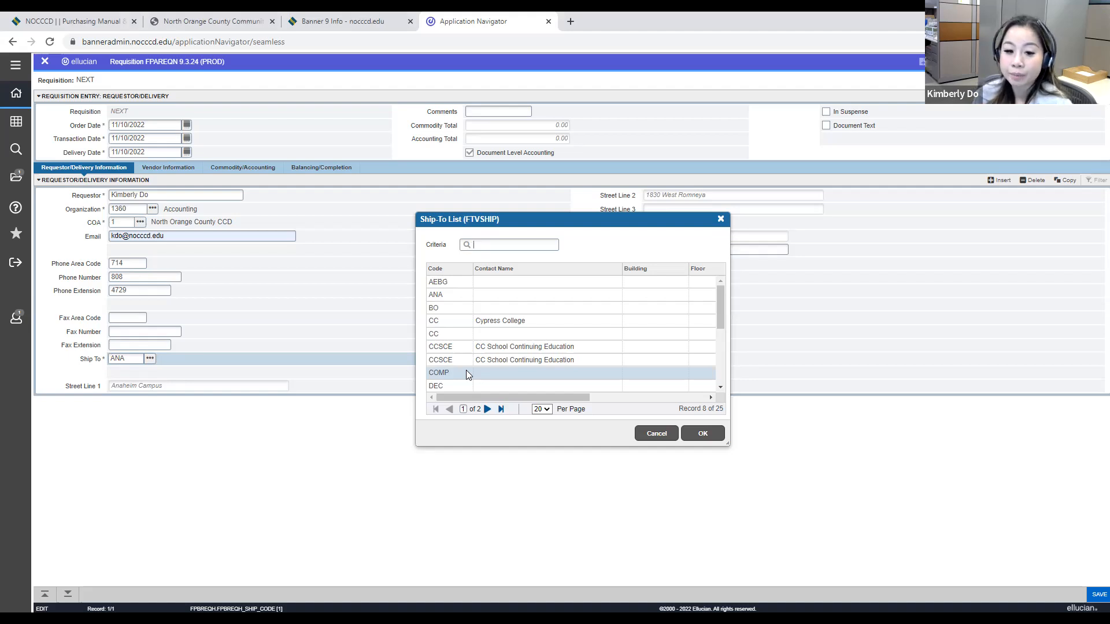
{"action": "scroll", "coordinate": [468, 374], "scroll_direction": "down", "scroll_amount": 5}
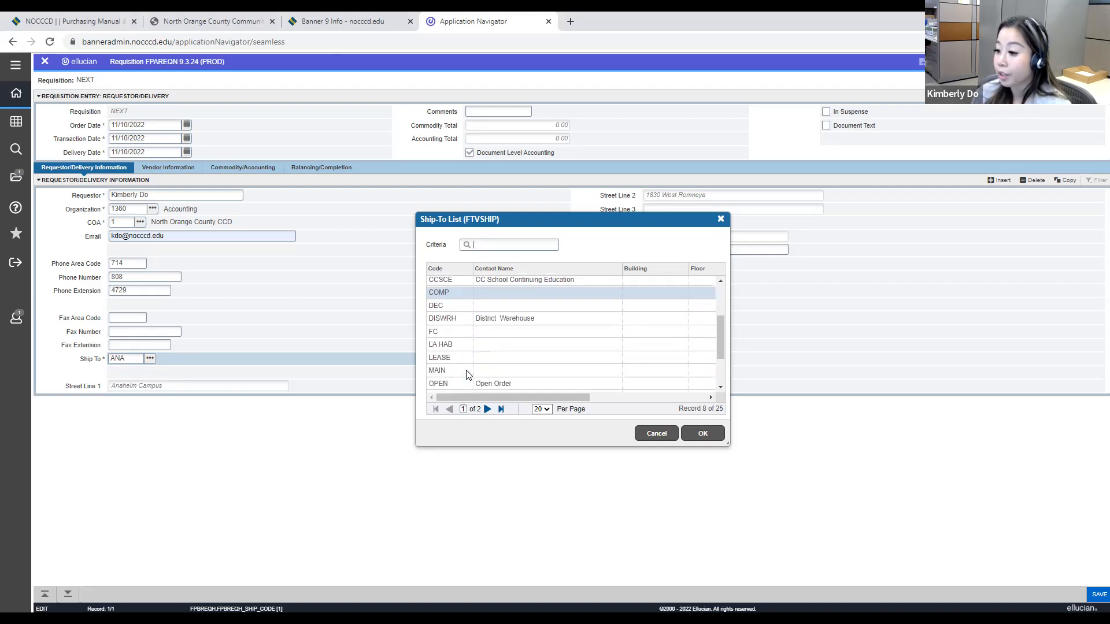
{"action": "left_click", "coordinate": [469, 385]}
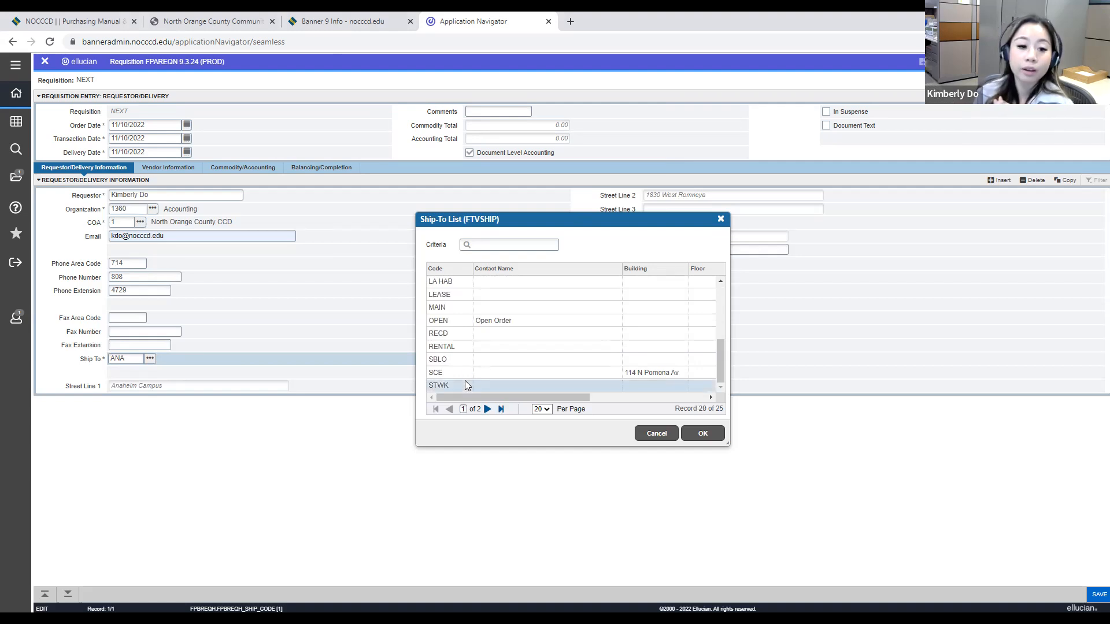
{"action": "scroll", "coordinate": [468, 375], "scroll_direction": "up", "scroll_amount": 5}
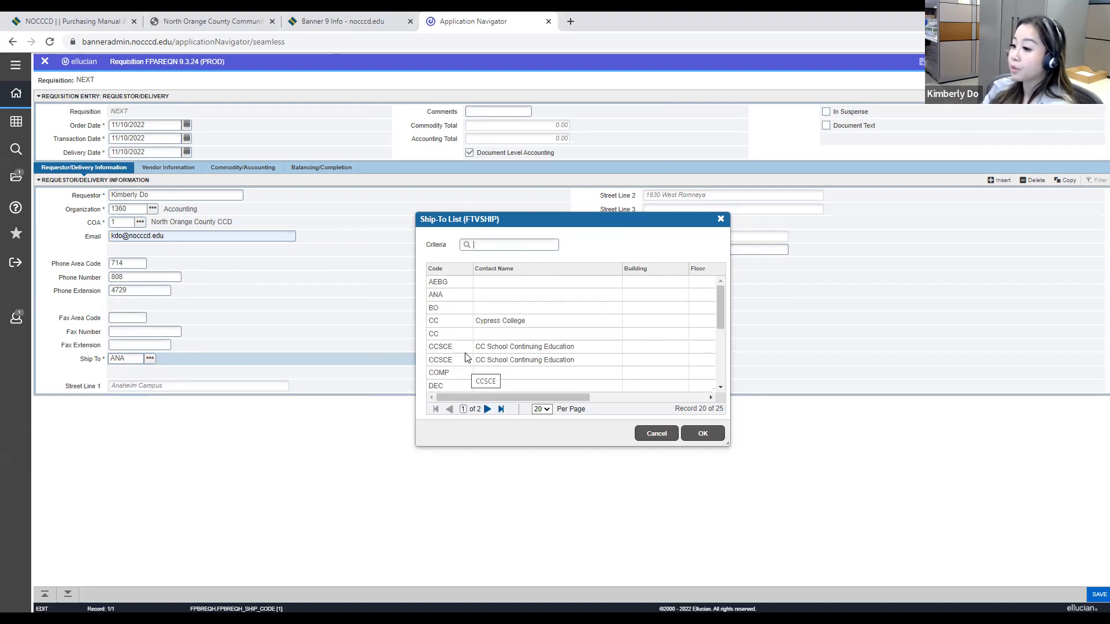
{"action": "left_click", "coordinate": [460, 298]}
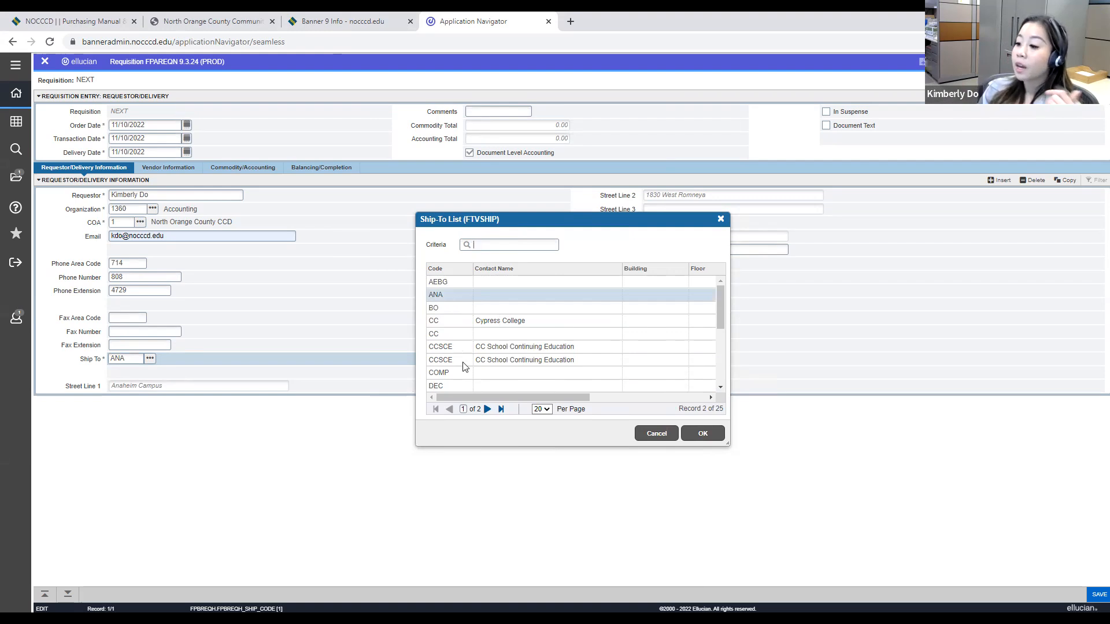
{"action": "left_click", "coordinate": [460, 335]}
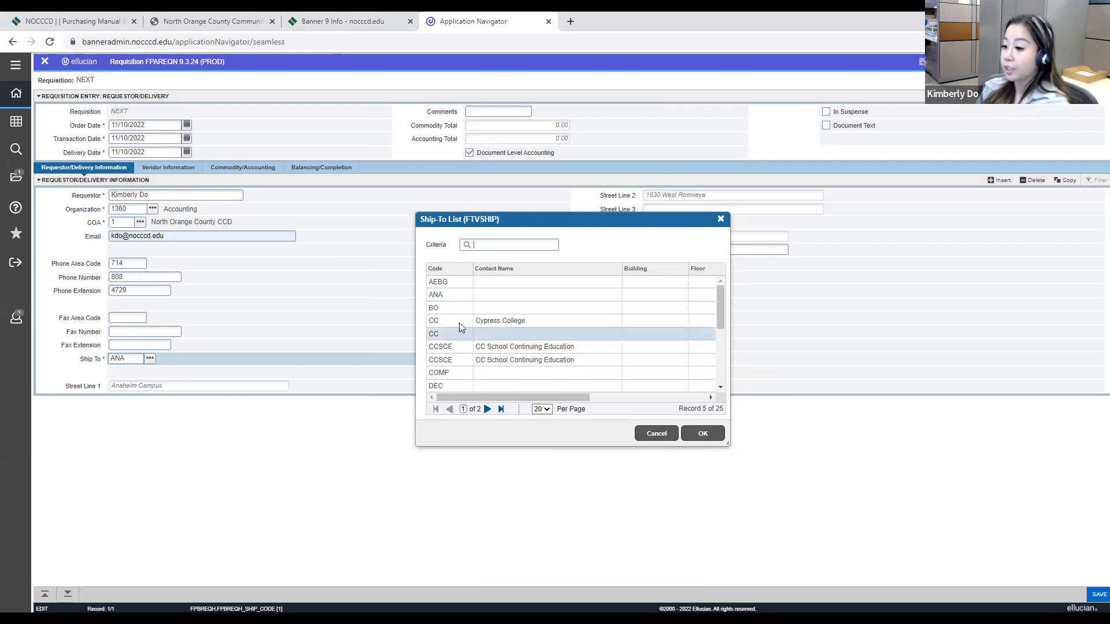
{"action": "scroll", "coordinate": [460, 327], "scroll_direction": "down", "scroll_amount": 5}
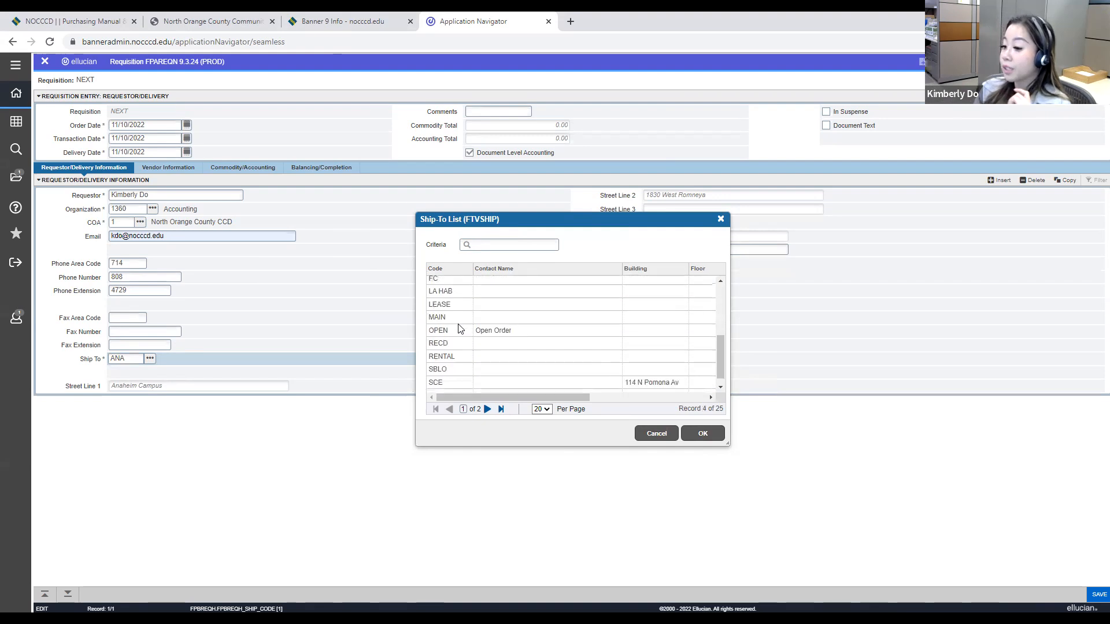
{"action": "scroll", "coordinate": [465, 358], "scroll_direction": "up", "scroll_amount": 4}
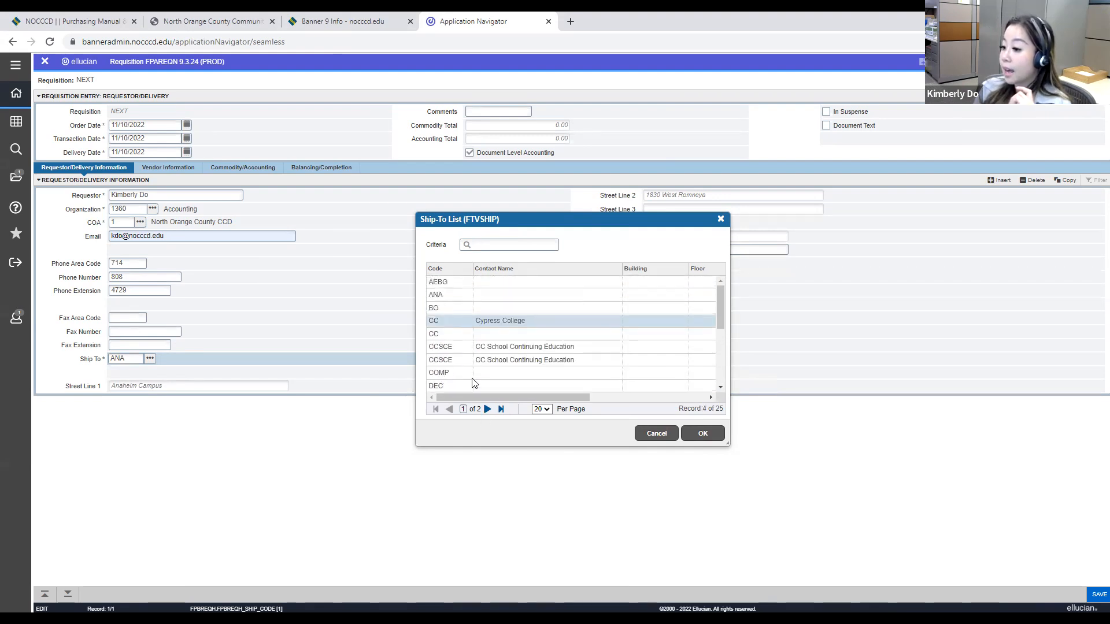
{"action": "left_click", "coordinate": [461, 358]}
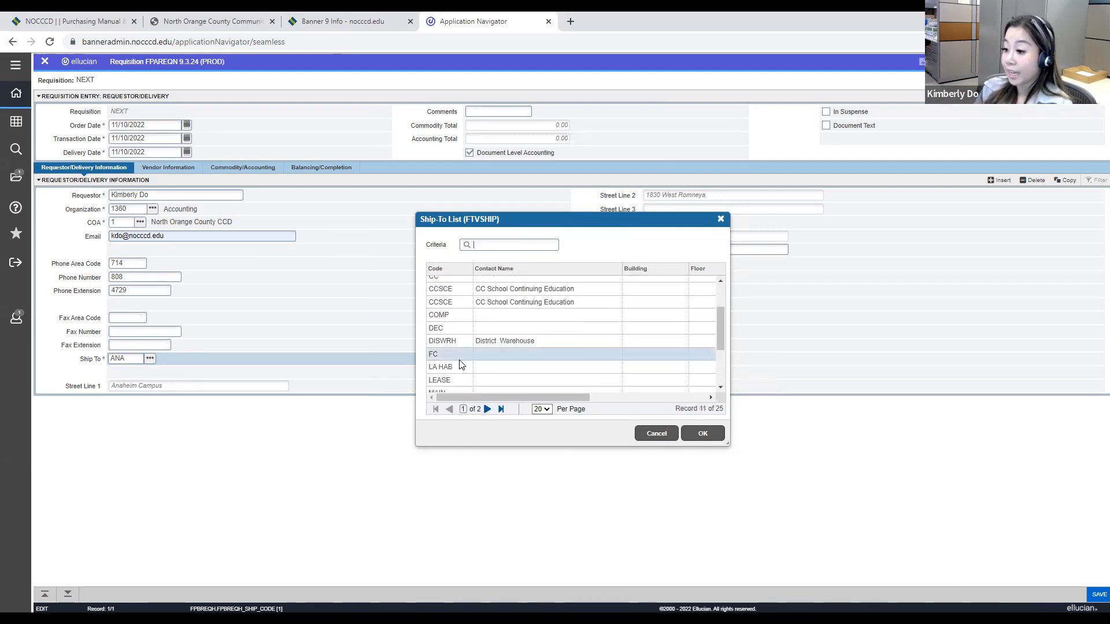
{"action": "left_click", "coordinate": [487, 409]}
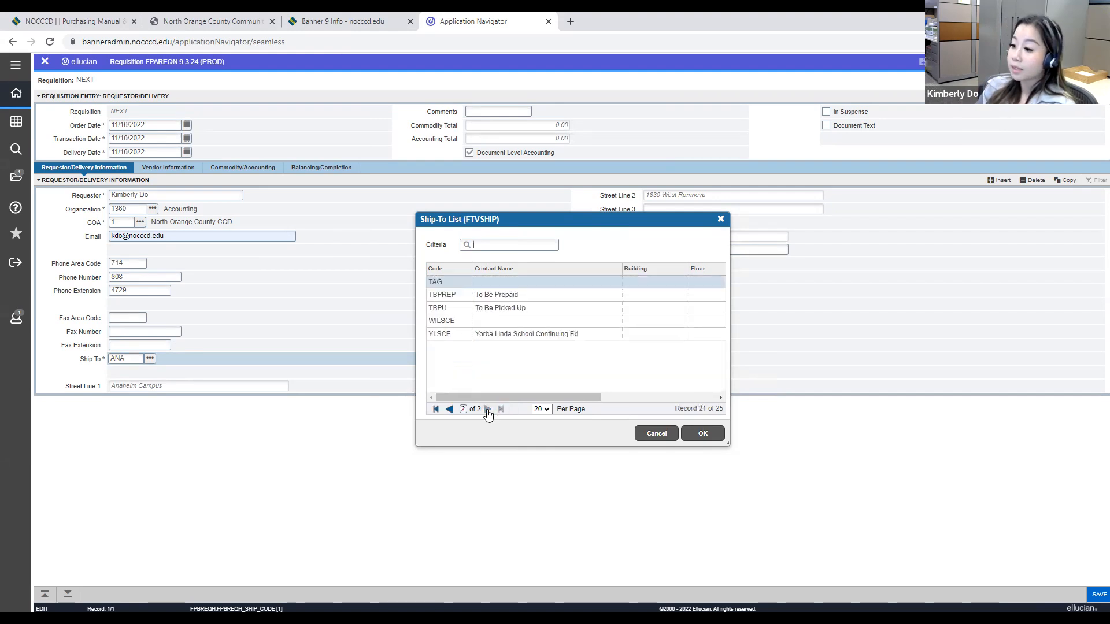
Step: Choose ANA as the requisition's Ship To code
{"action": "scroll", "coordinate": [469, 385], "scroll_direction": "up", "scroll_amount": 5}
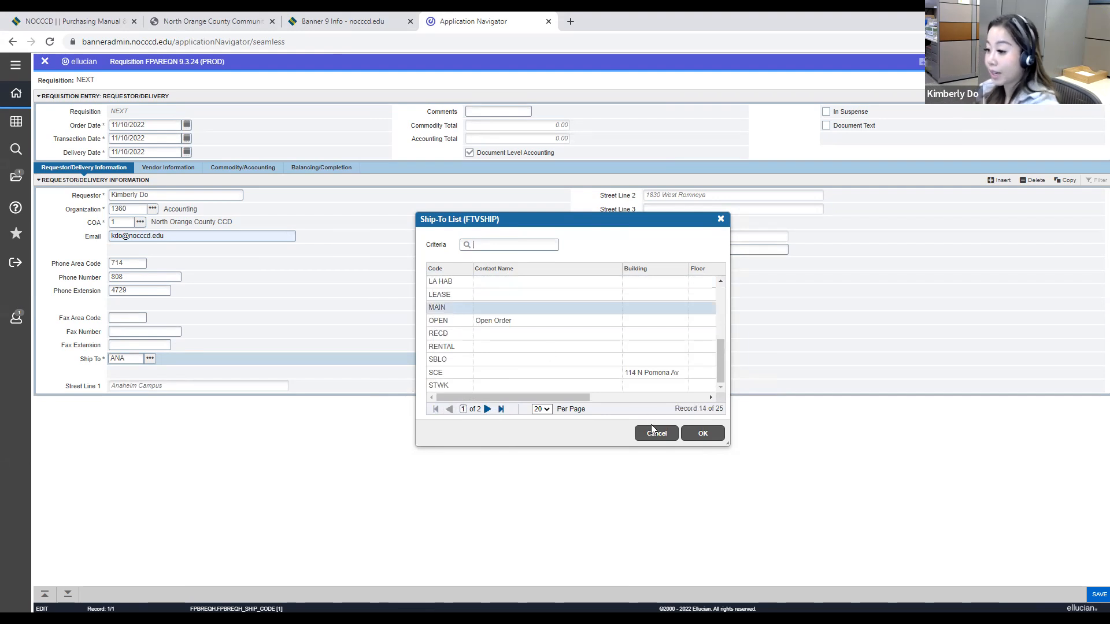
{"action": "scroll", "coordinate": [524, 386], "scroll_direction": "up", "scroll_amount": 5}
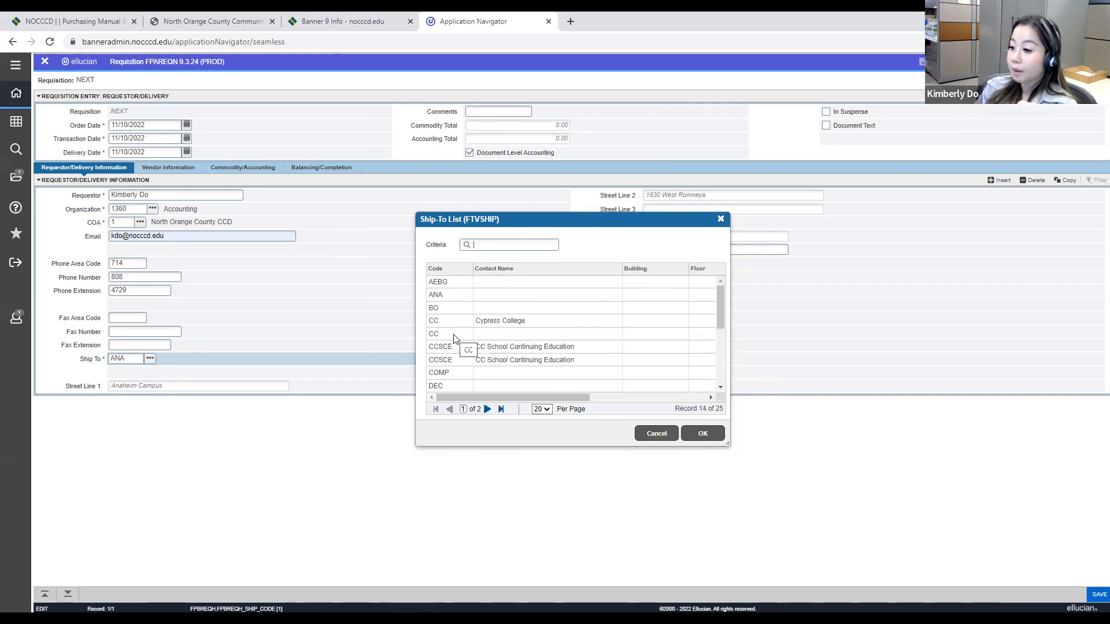
{"action": "double_click", "coordinate": [450, 294]}
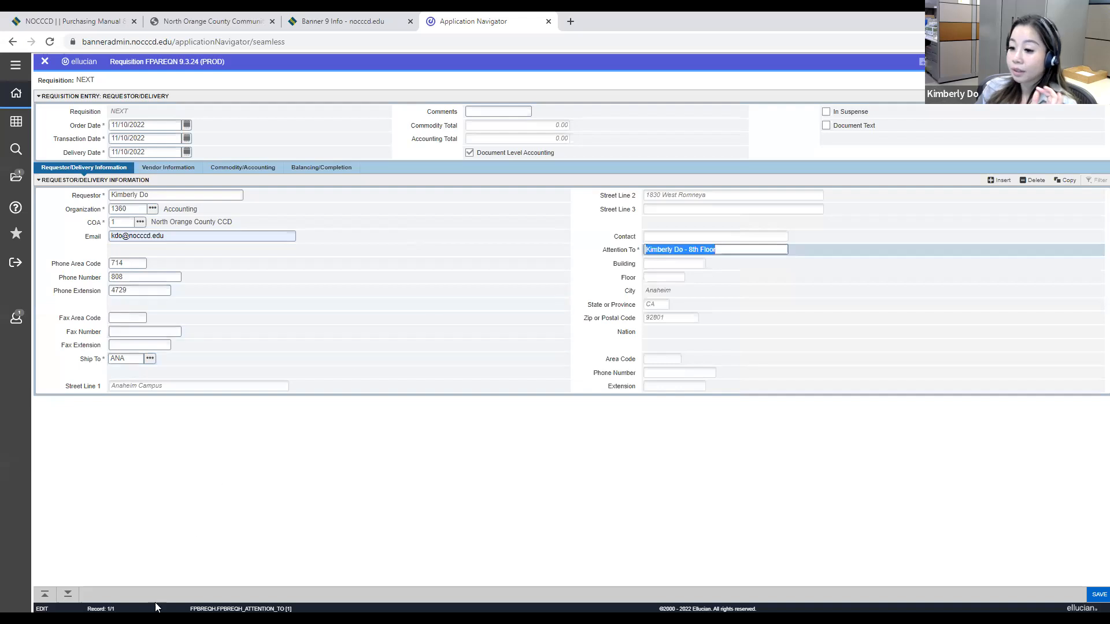
Step: Turn off Document Level Accounting for the requisition and advance to the Vendor Information section
{"action": "left_click", "coordinate": [75, 592]}
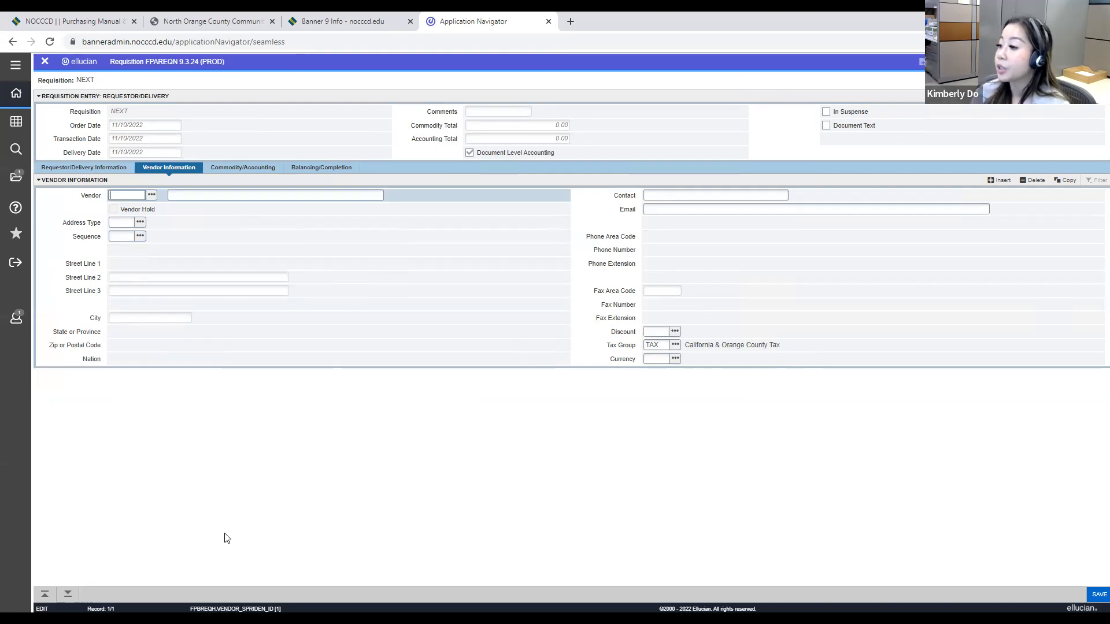
{"action": "left_click", "coordinate": [468, 153]}
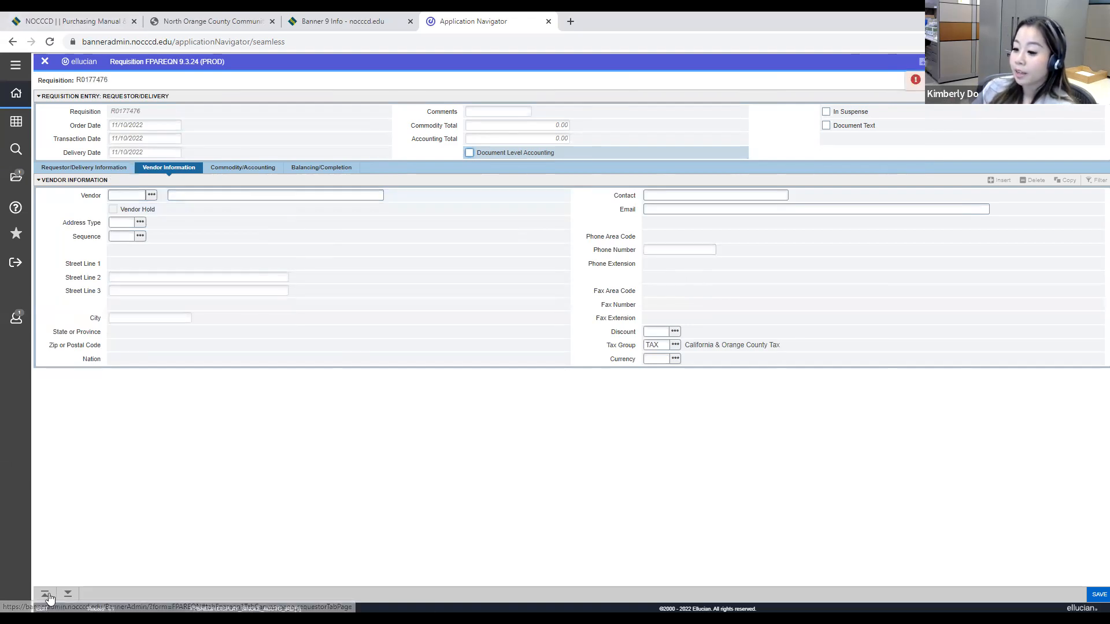
{"action": "left_click", "coordinate": [67, 595]}
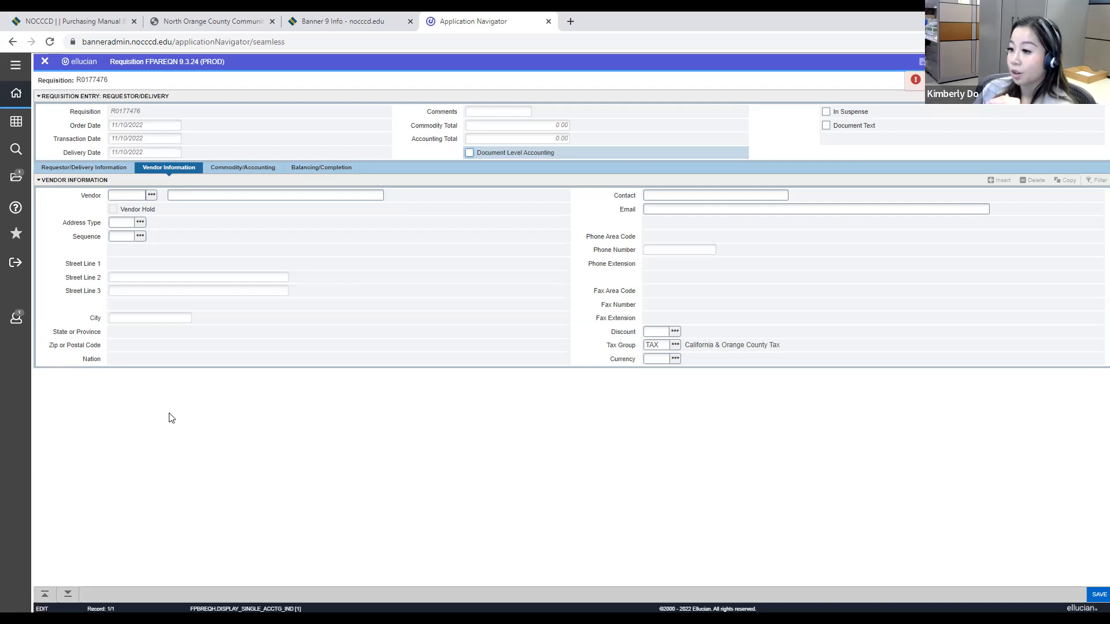
{"action": "left_click", "coordinate": [83, 167]}
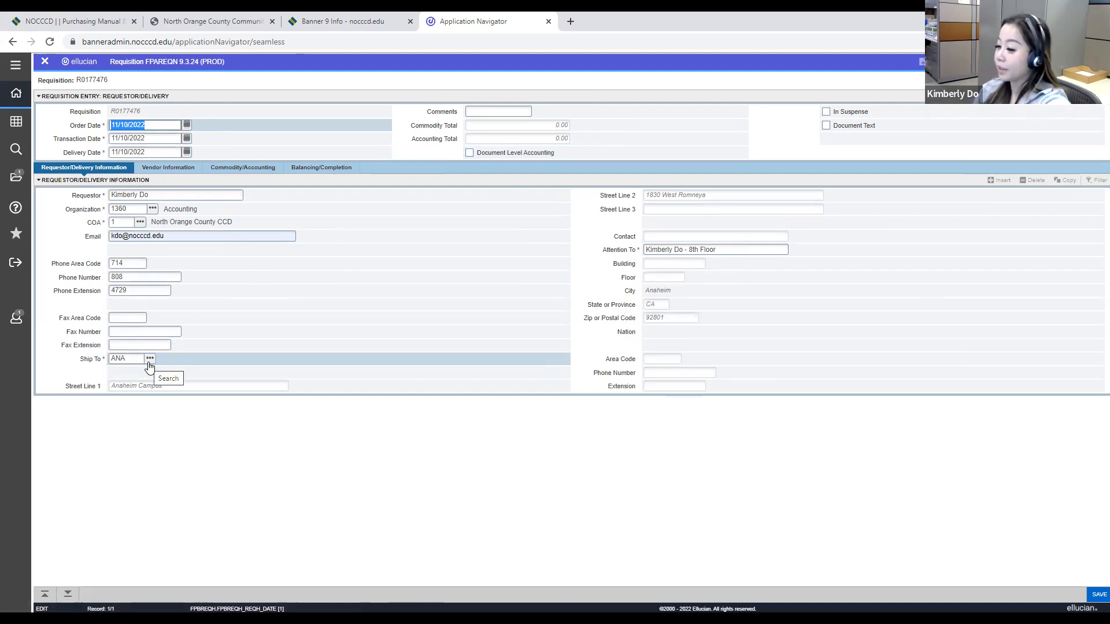
{"action": "left_click", "coordinate": [67, 596]}
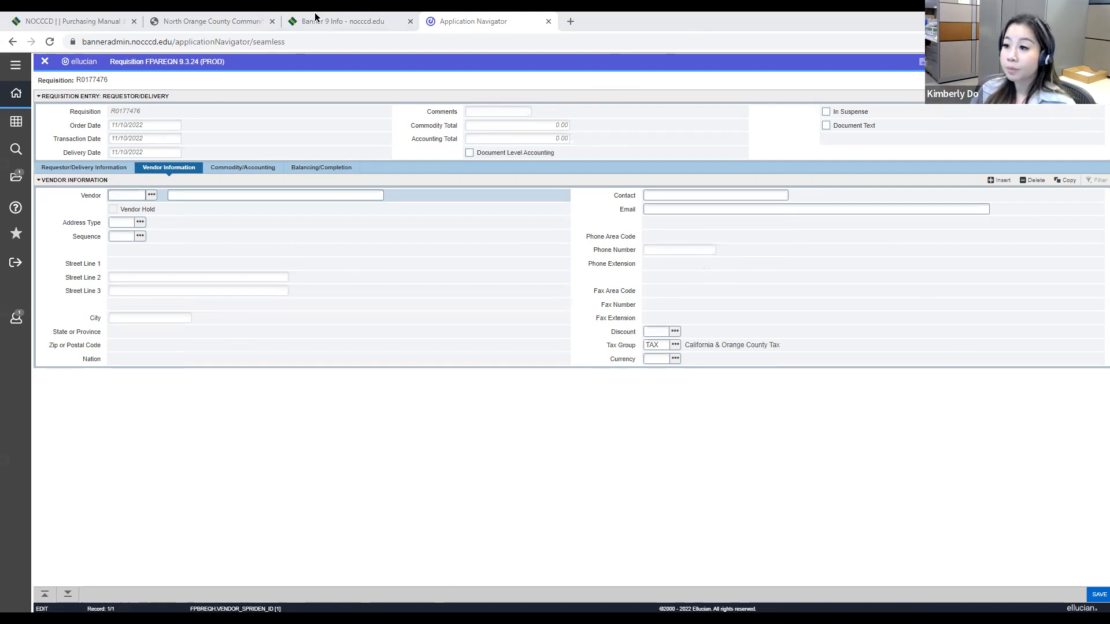
Step: Arrange the Align Technology quote PDF in Acrobat side by side with the Banner requisition, giving Banner the wider share
{"action": "key", "text": "alt+Tab"}
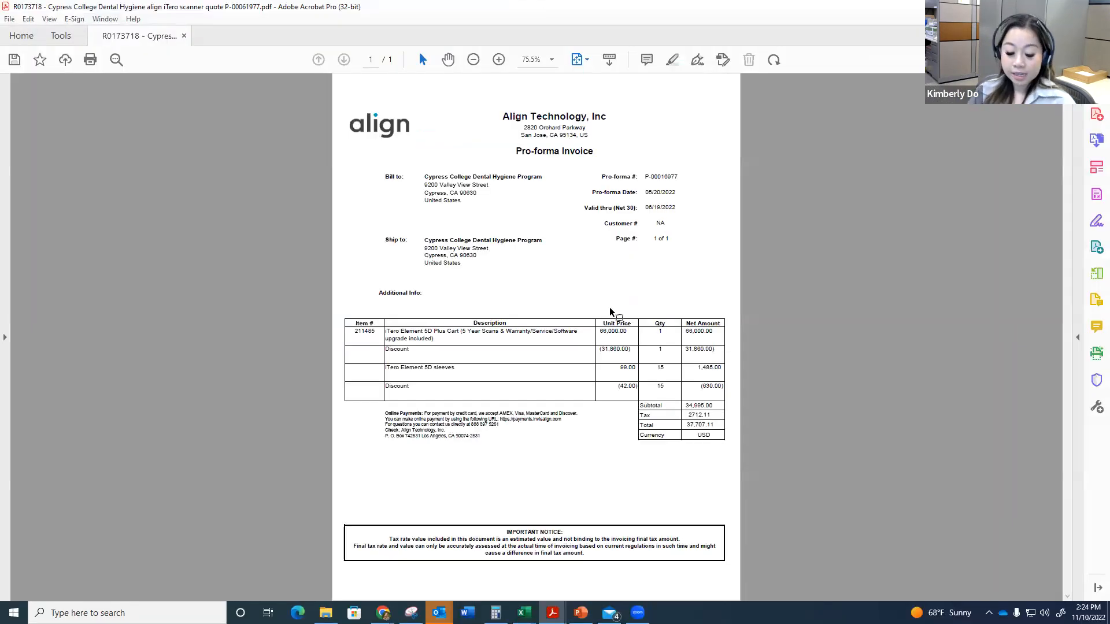
{"action": "key", "text": "super+Left"}
{"action": "left_click", "coordinate": [705, 6]}
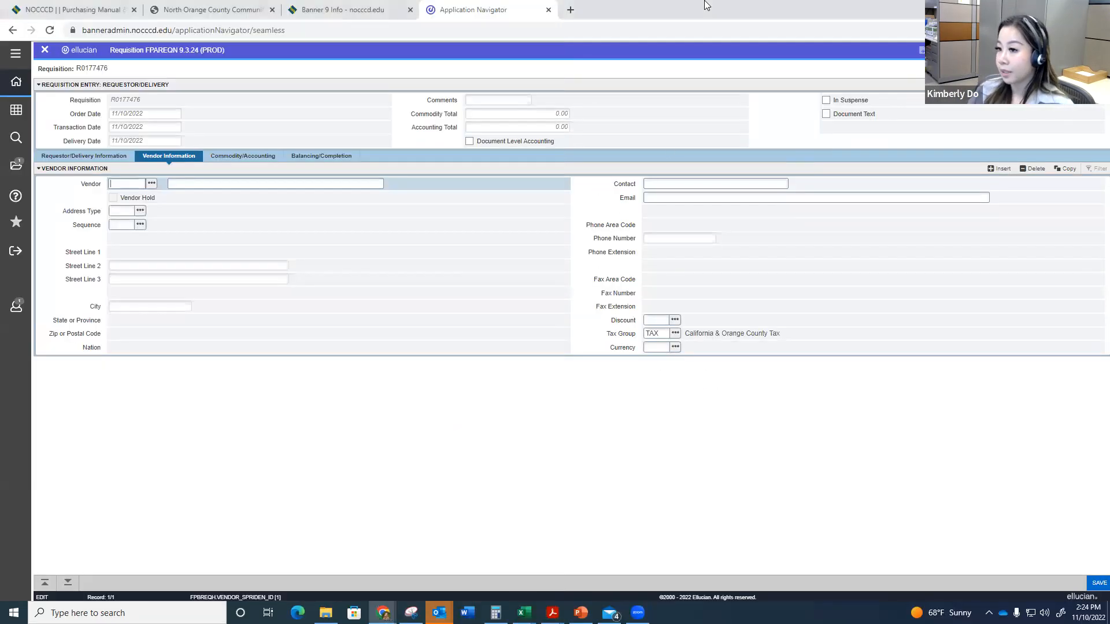
{"action": "key", "text": "super+Right"}
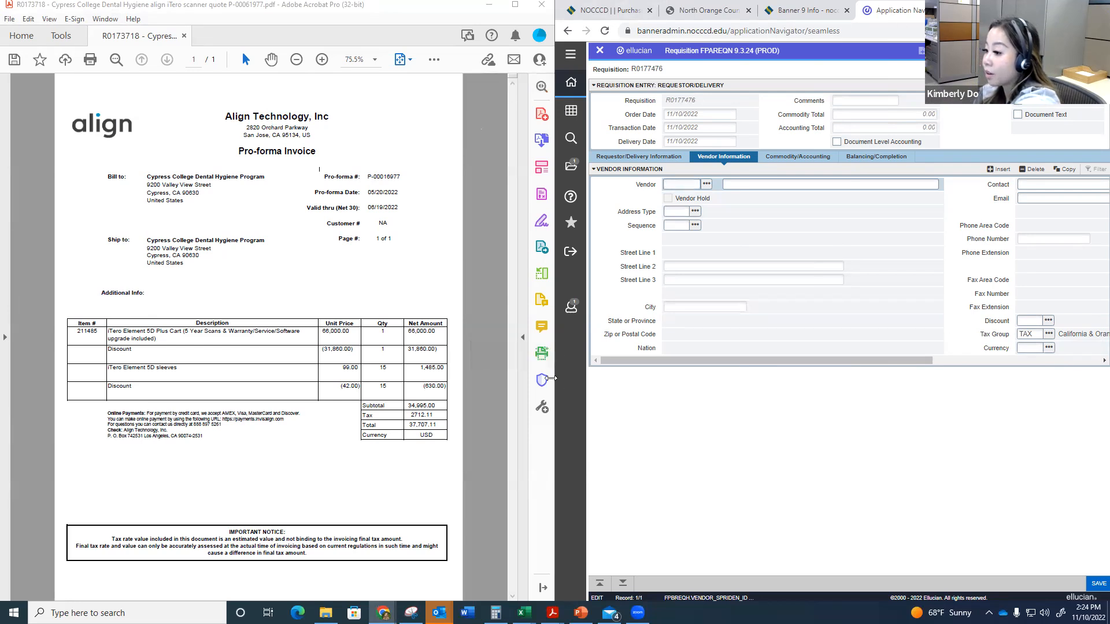
{"action": "left_click_drag", "start_coordinate": [551, 378], "coordinate": [487, 416]}
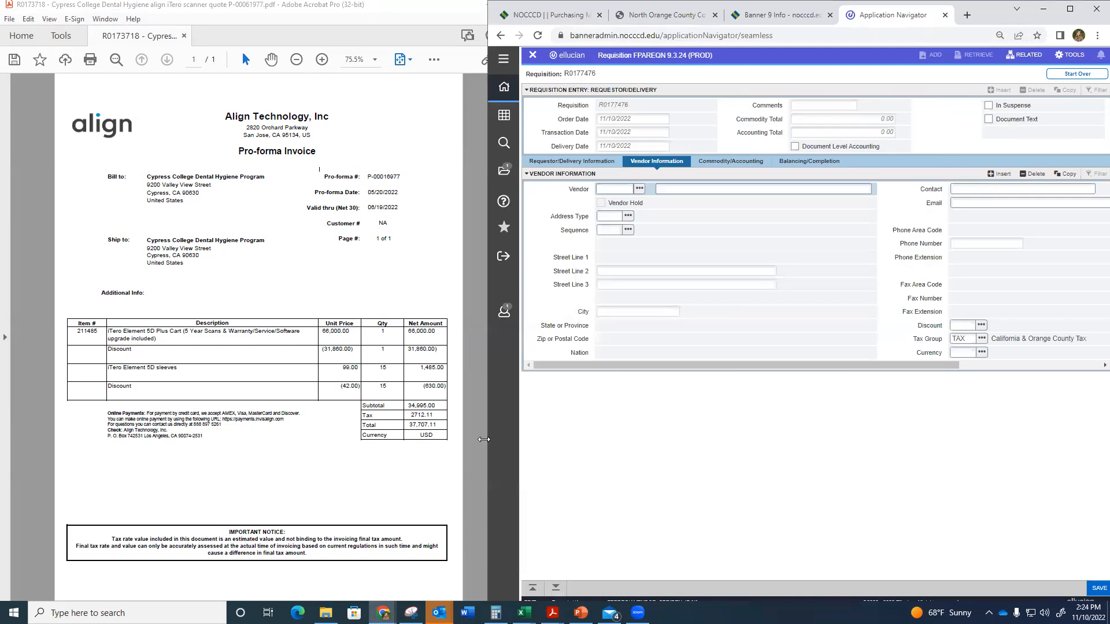
{"action": "left_click_drag", "start_coordinate": [484, 439], "coordinate": [455, 440]}
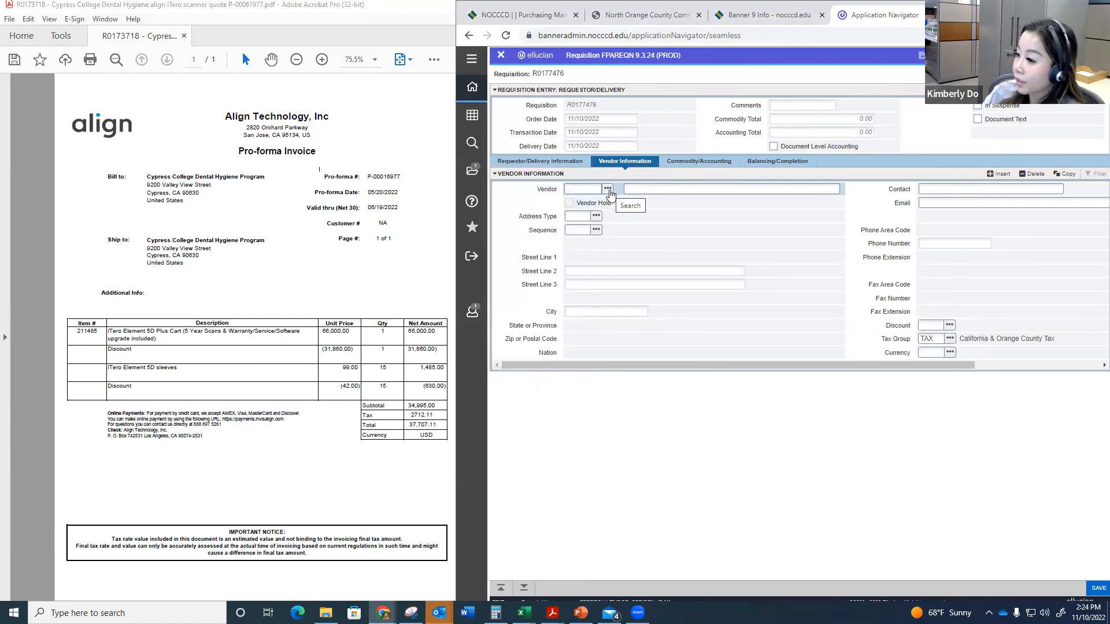
Step: Look up vendors whose last name matches %Align% and choose the Align Technology Inc record whose ID starts with @
{"action": "left_click", "coordinate": [607, 189]}
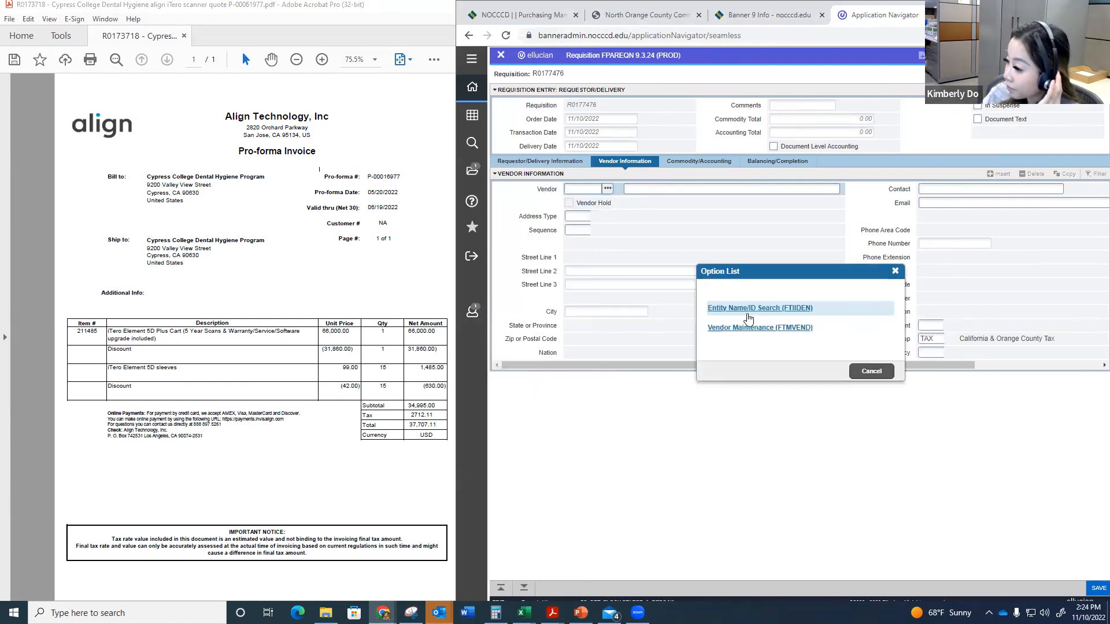
{"action": "left_click", "coordinate": [742, 309]}
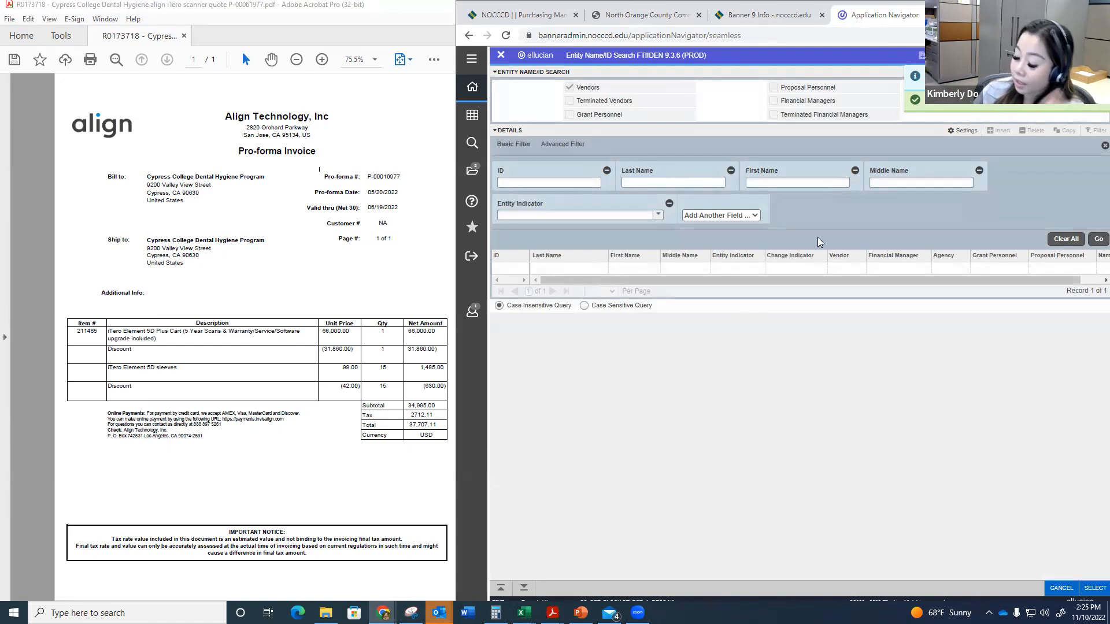
{"action": "type", "text": "%"}
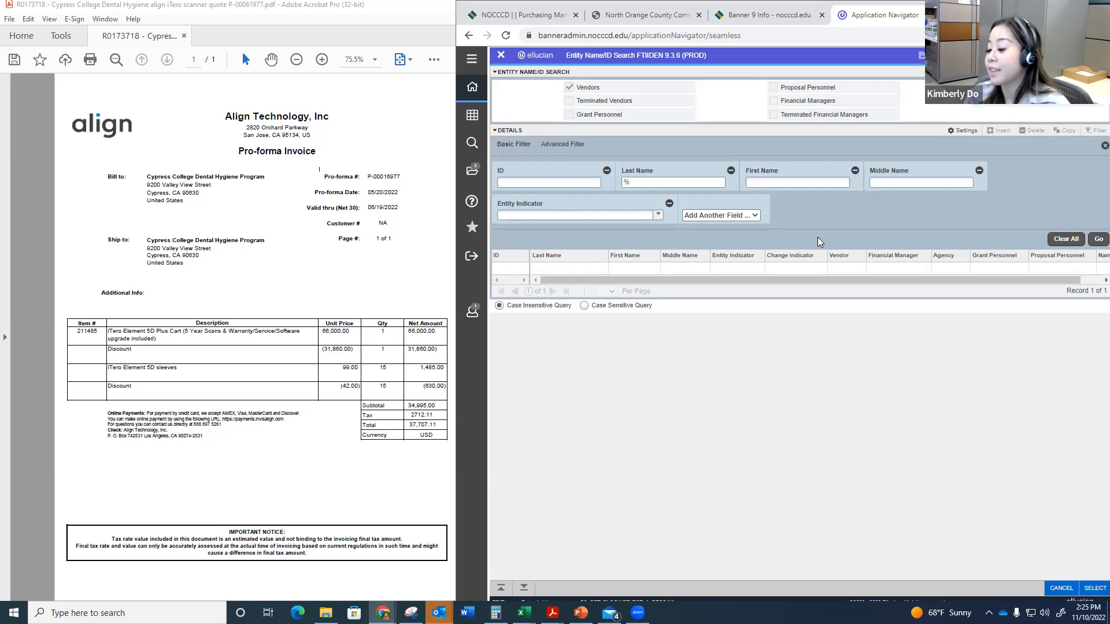
{"action": "type", "text": "Align%"}
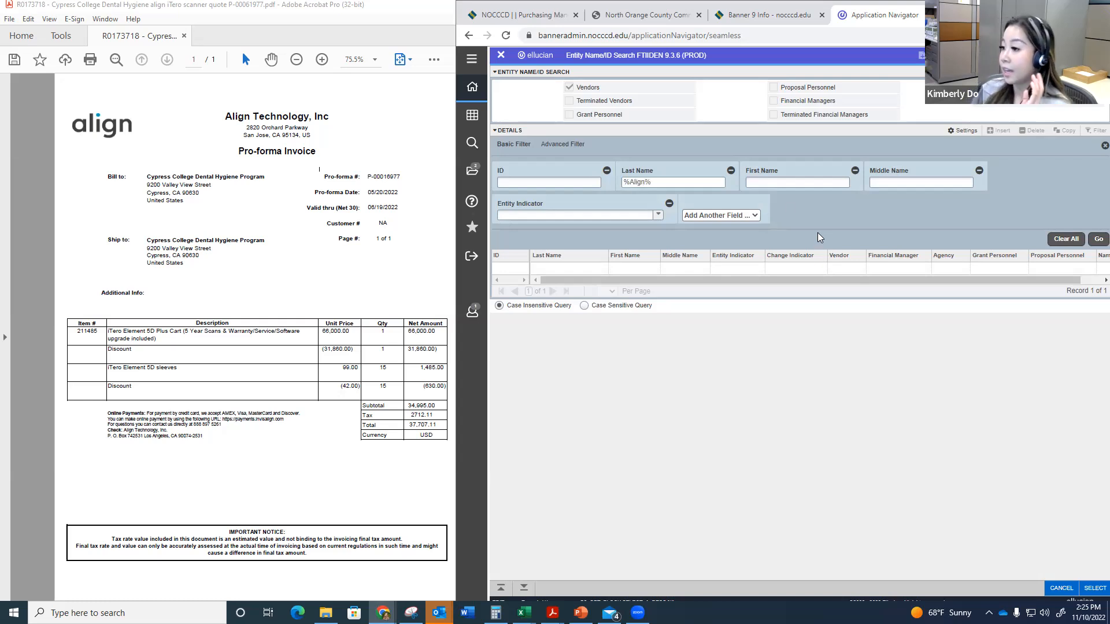
{"action": "left_click", "coordinate": [1095, 241]}
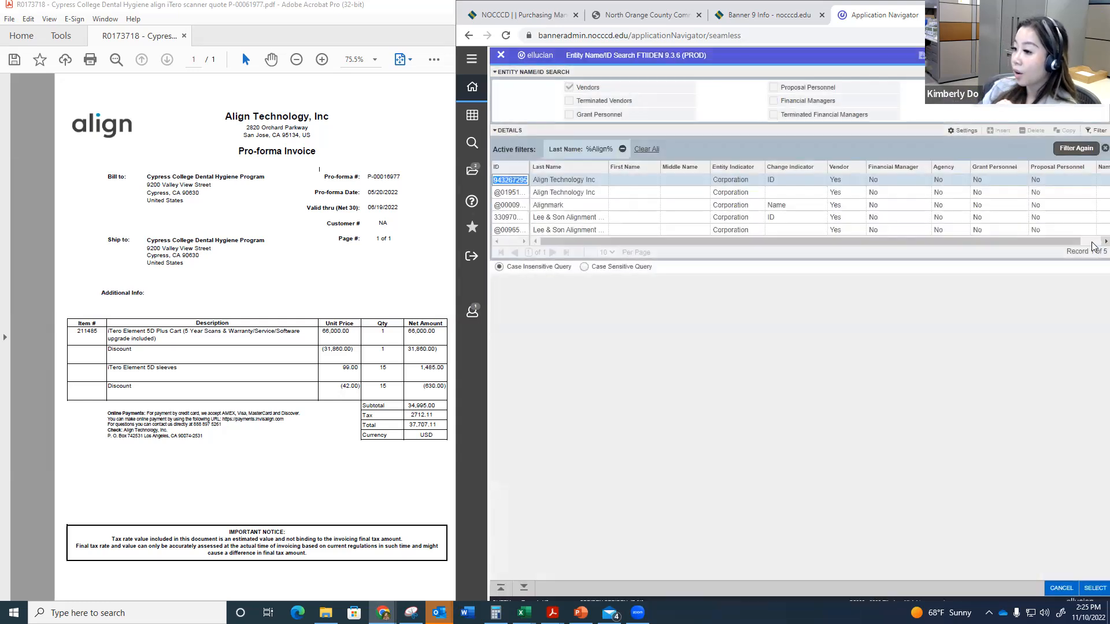
{"action": "left_click", "coordinate": [503, 196]}
{"action": "double_click", "coordinate": [503, 197]}
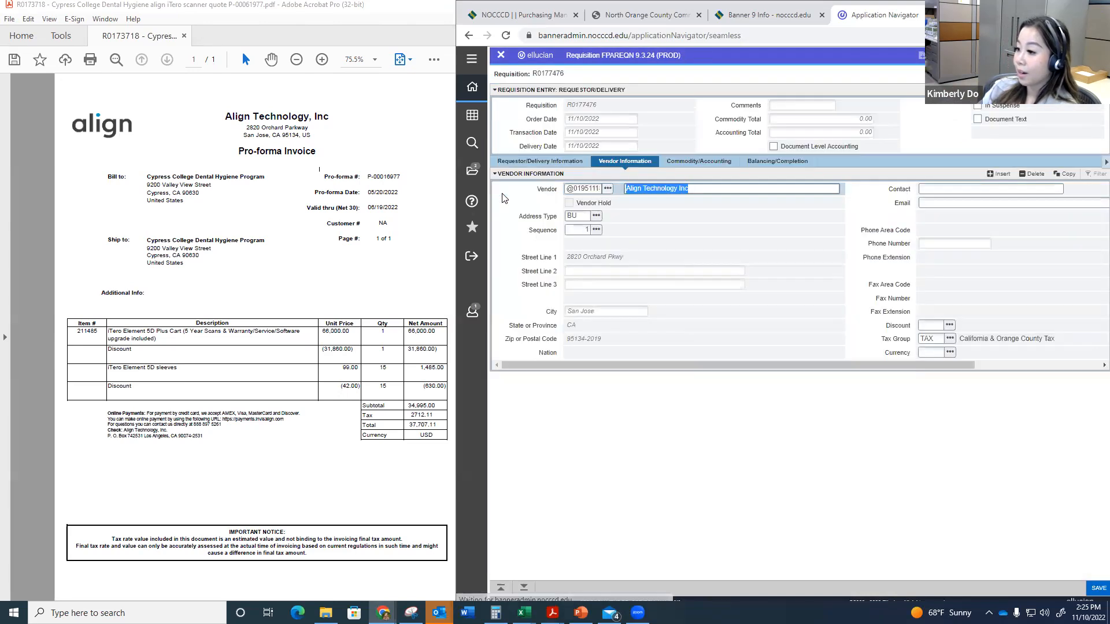
Step: Switch to Outlook's Sent Items window and start a new email message
{"action": "left_click", "coordinate": [439, 613]}
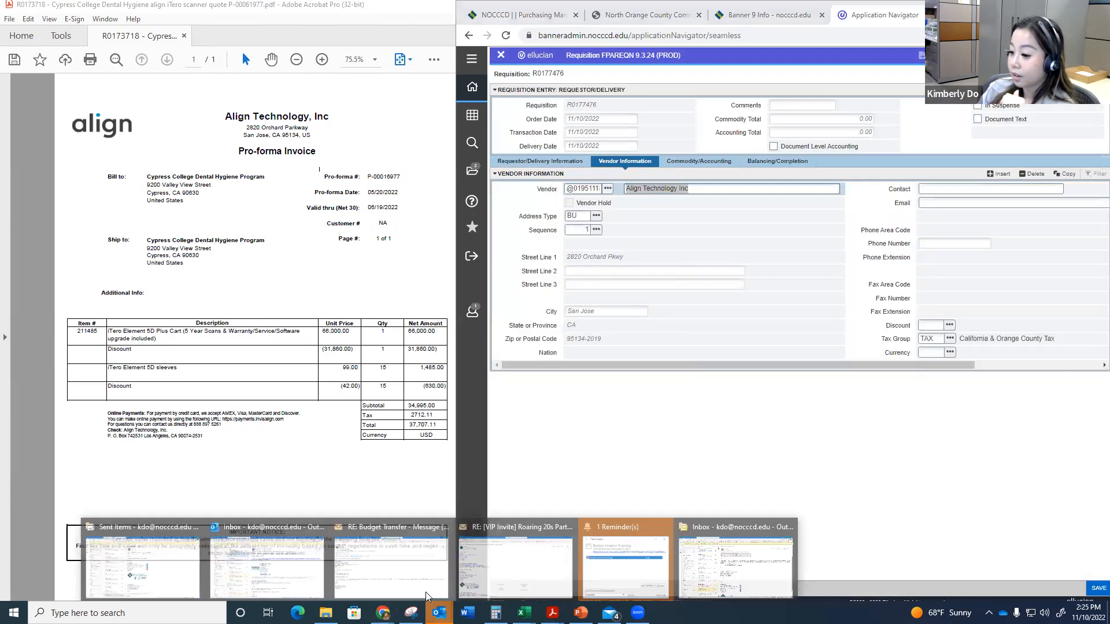
{"action": "left_click", "coordinate": [176, 569]}
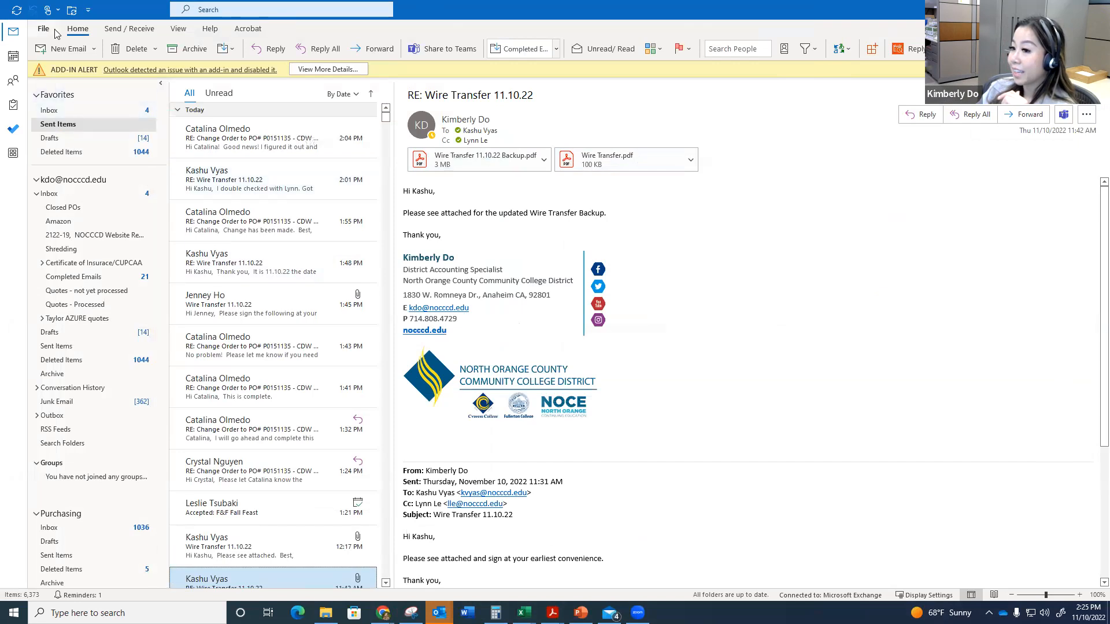
{"action": "left_click", "coordinate": [63, 46]}
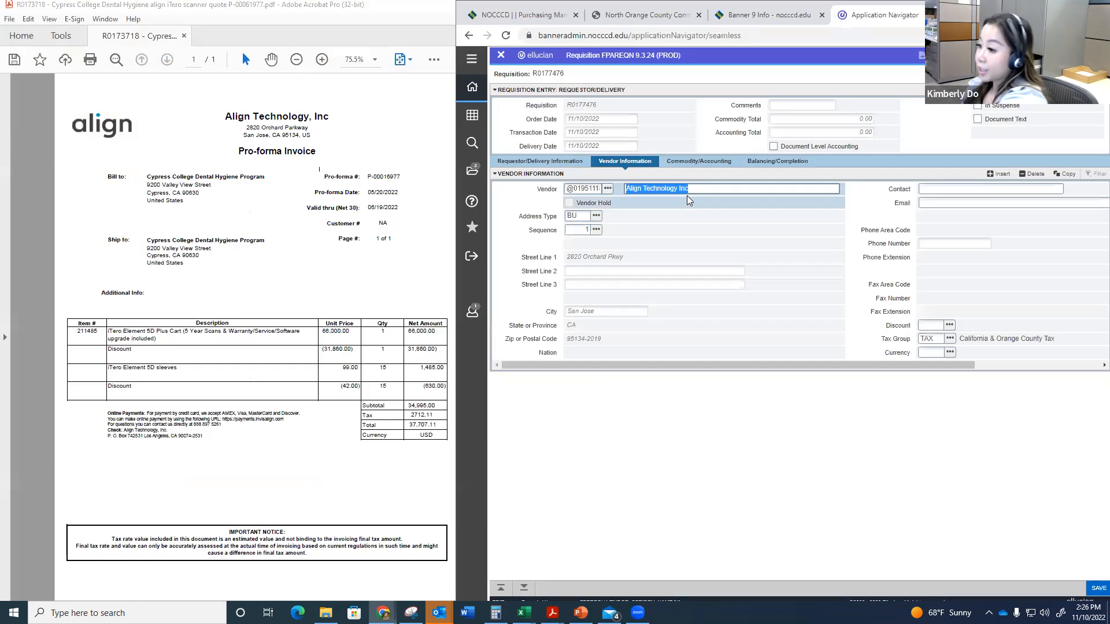
Step: Examine the check-payment mailing address on the Align Technology quote in Acrobat, cancelling any connection to the payment site
{"action": "left_click", "coordinate": [691, 188]}
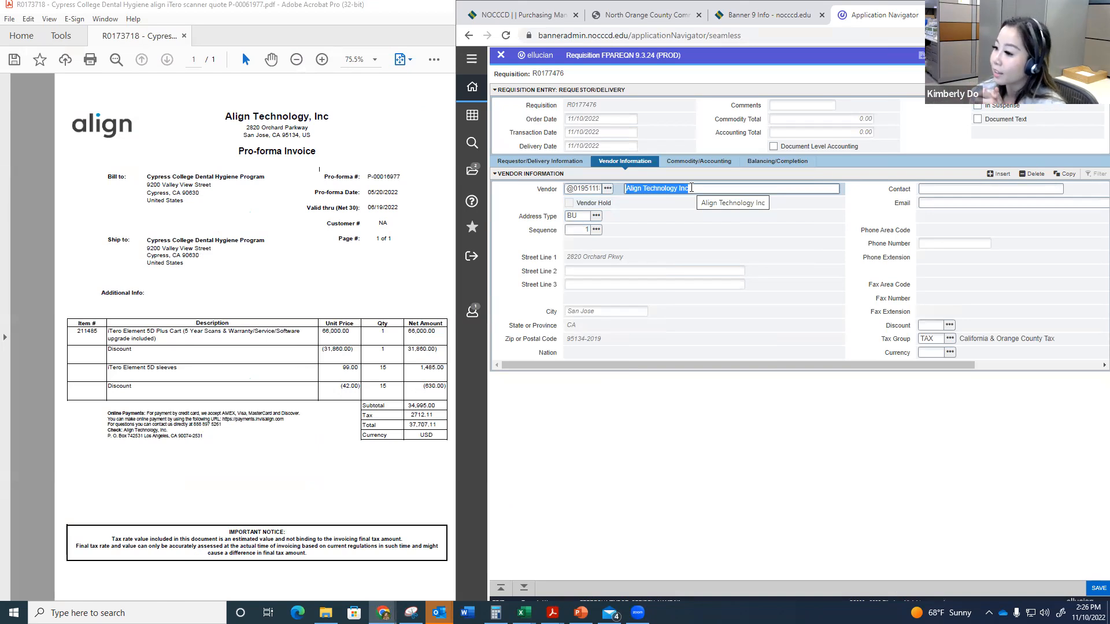
{"action": "key", "text": "Tab"}
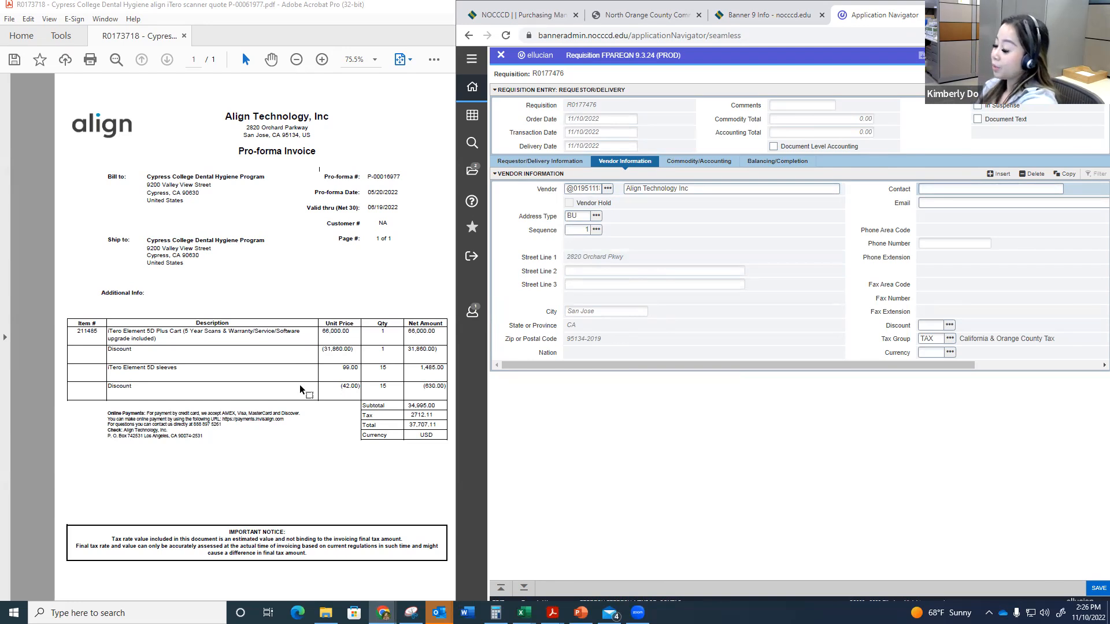
{"action": "left_click", "coordinate": [276, 419]}
{"action": "left_click", "coordinate": [392, 342]}
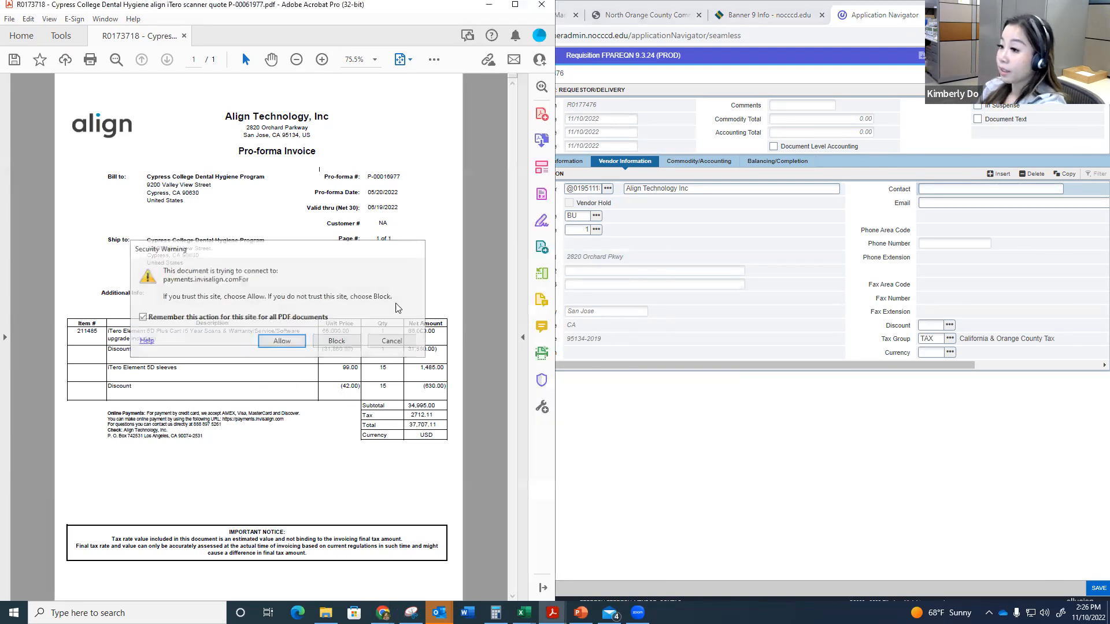
{"action": "left_click", "coordinate": [322, 60]}
{"action": "scroll", "coordinate": [364, 294], "scroll_direction": "down", "scroll_amount": 1}
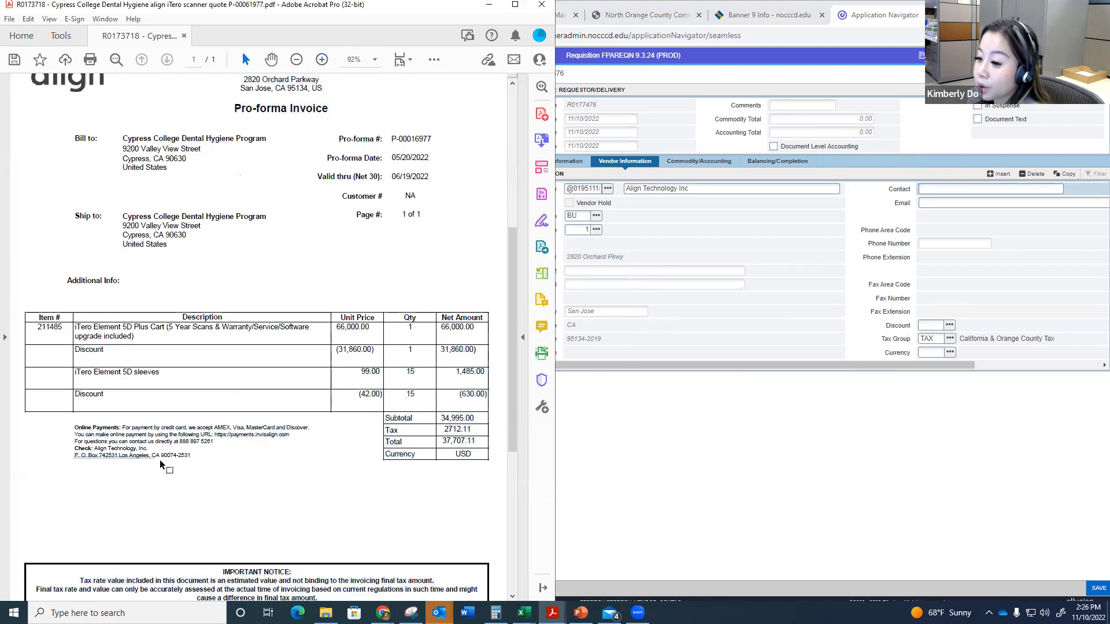
Step: Back in Banner, change the vendor's address to the RE address type, using the Los Angeles PO box record
{"action": "left_click", "coordinate": [634, 245]}
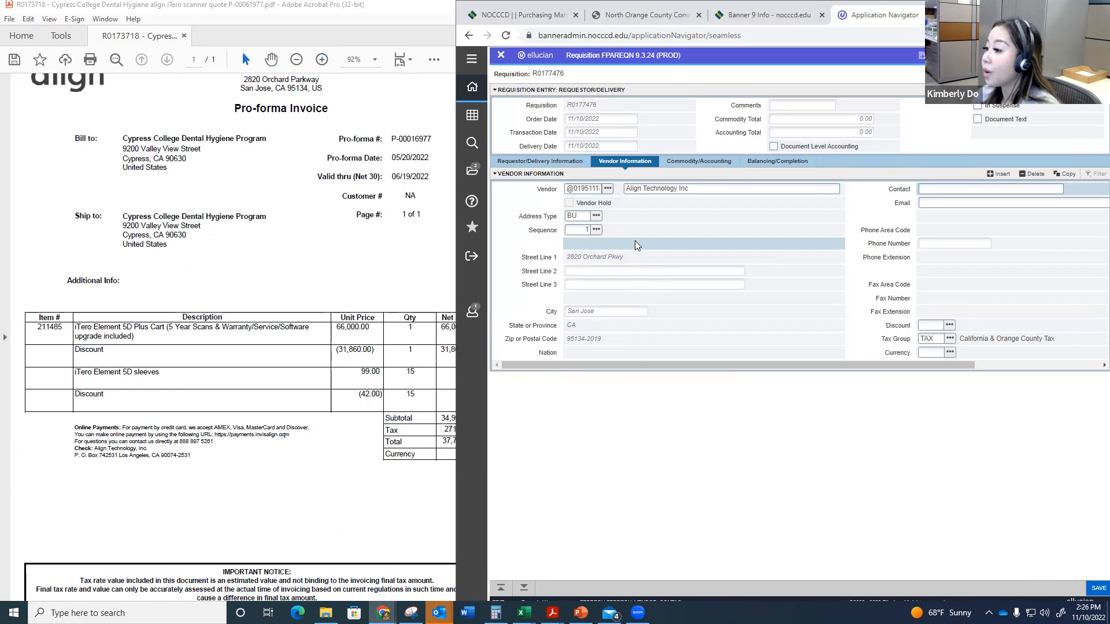
{"action": "left_click", "coordinate": [595, 231]}
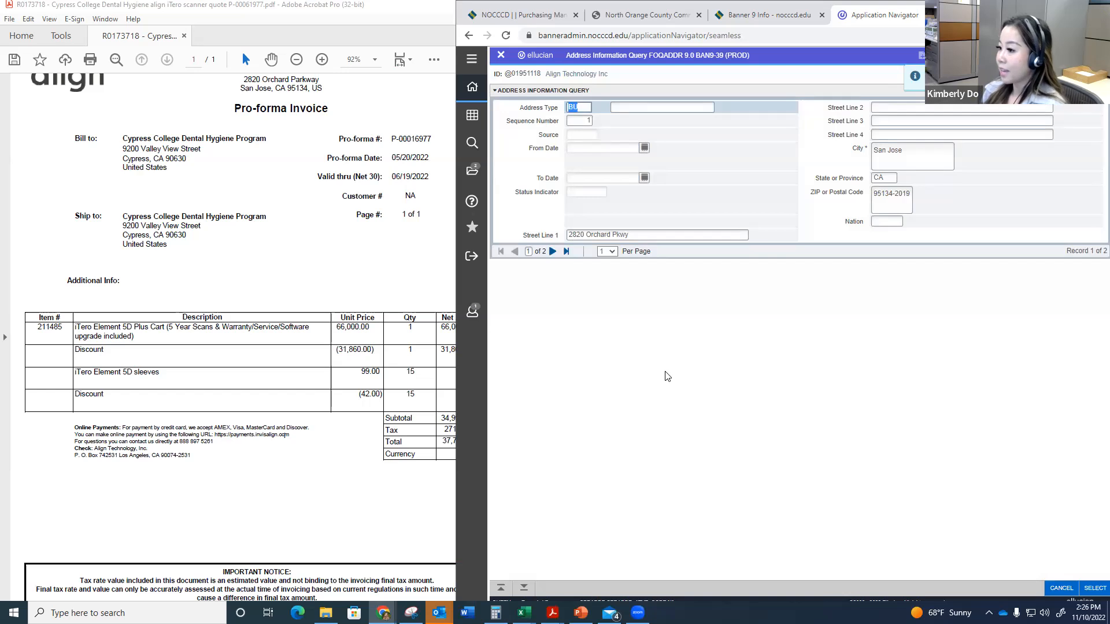
{"action": "left_click", "coordinate": [554, 255]}
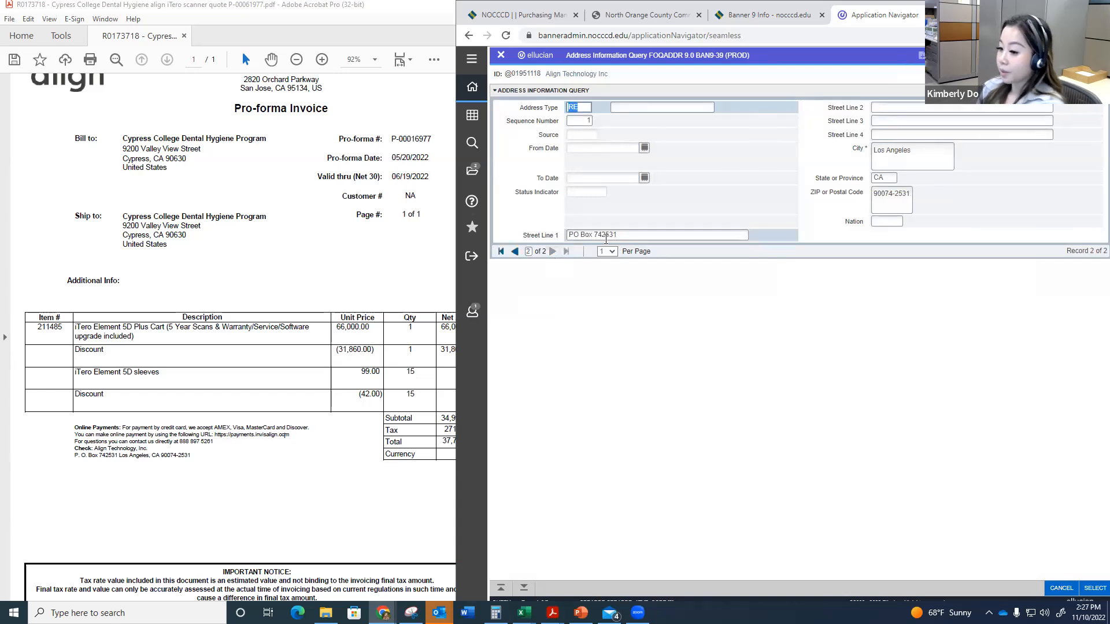
{"action": "left_click", "coordinate": [1092, 589]}
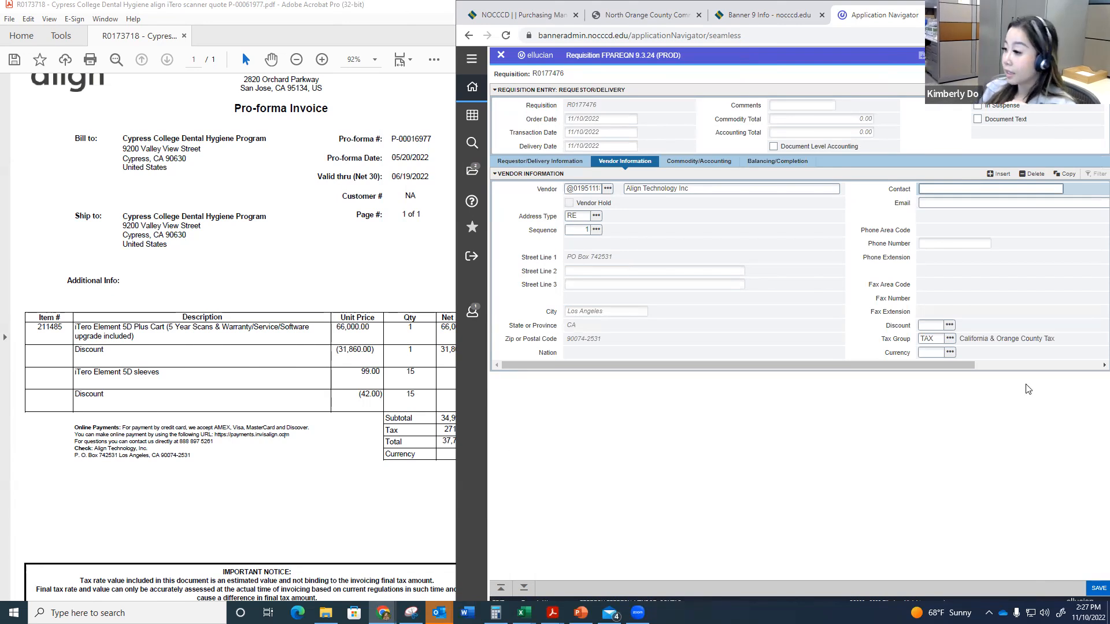
Step: Try the No Tax group NT for the vendor
{"action": "left_click", "coordinate": [930, 325]}
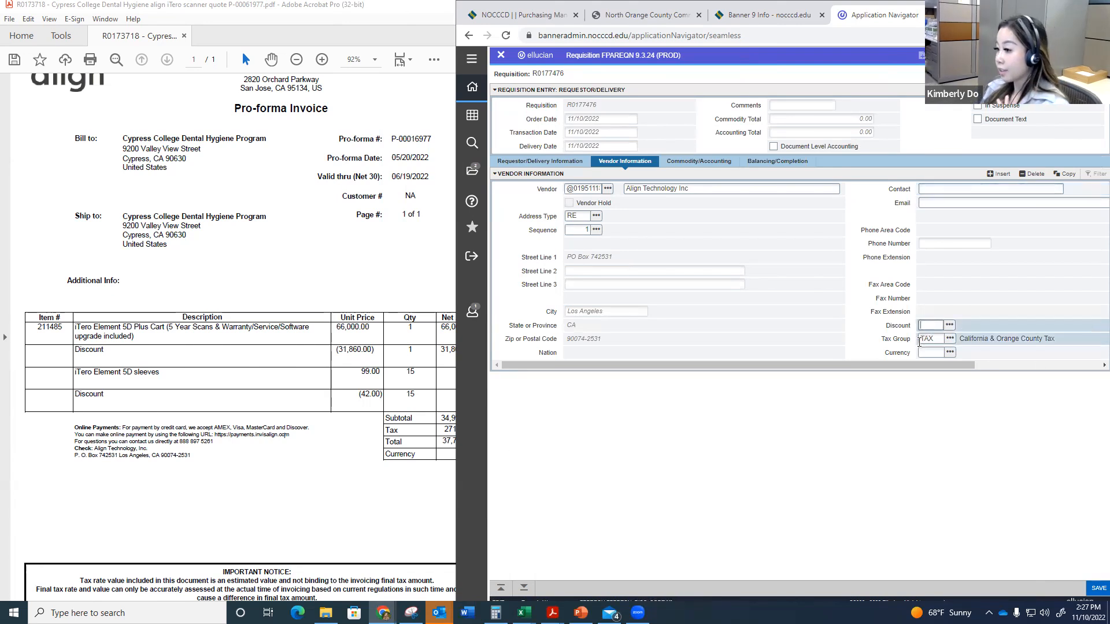
{"action": "double_click", "coordinate": [928, 339]}
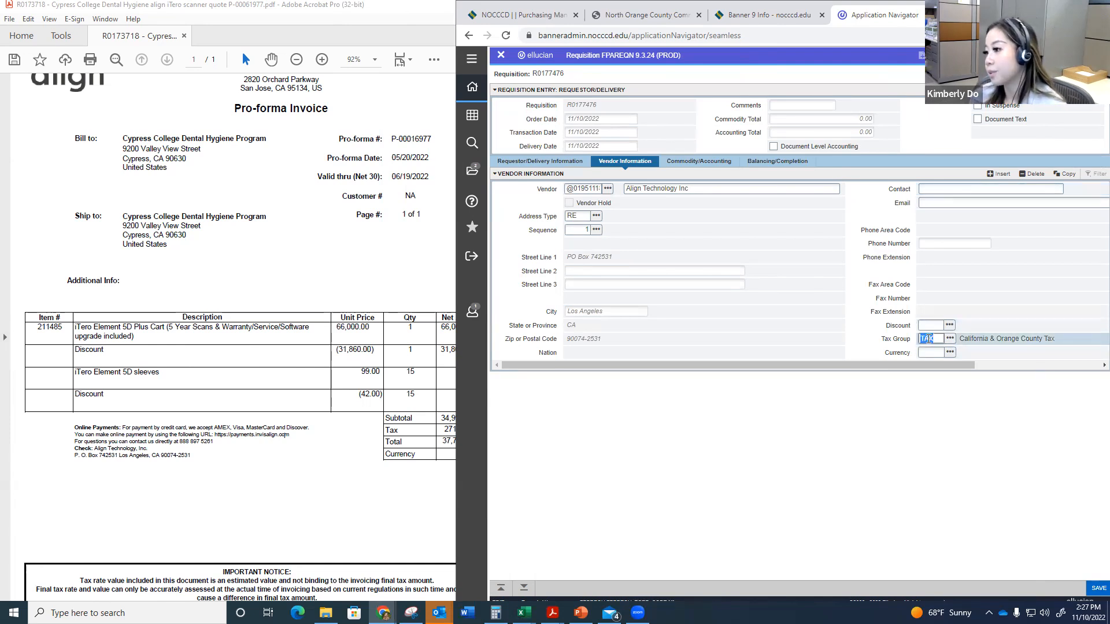
{"action": "type", "text": "N"}
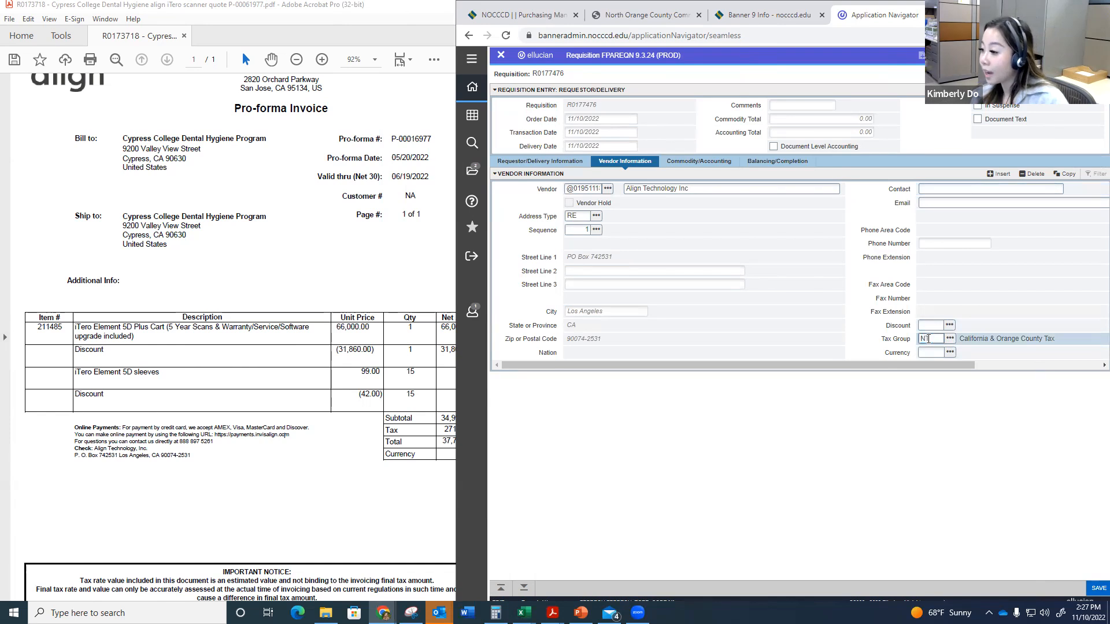
{"action": "key", "text": "Tab"}
Step: Replace the vendor's tax group with TAX, California & Orange County Tax at rate 8, from the Tax Group List
{"action": "double_click", "coordinate": [928, 339]}
{"action": "key", "text": "BackSpace"}
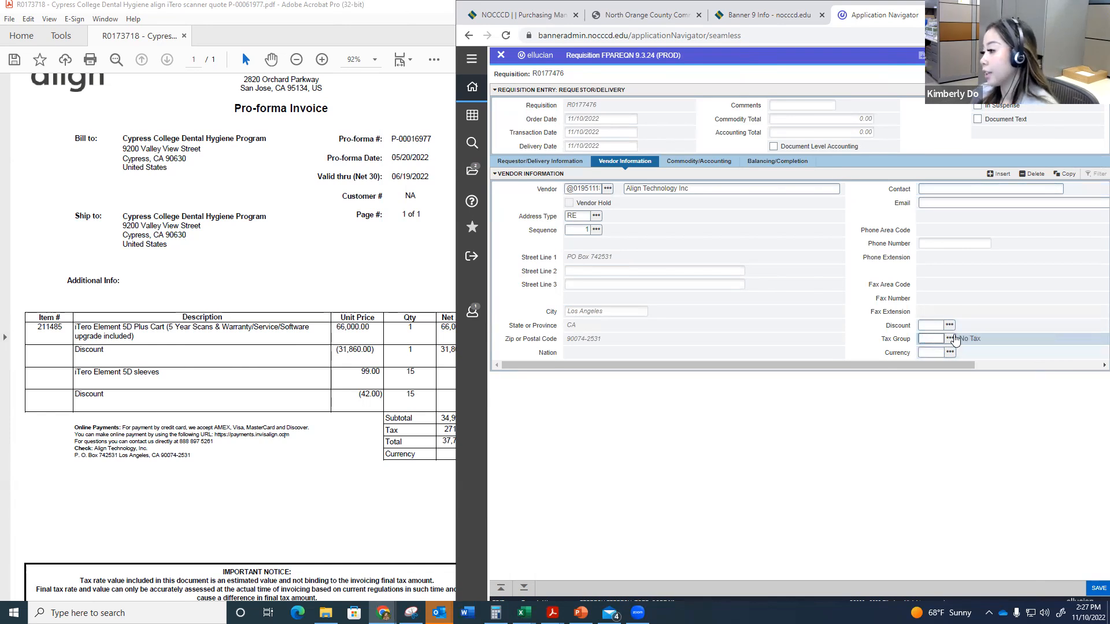
{"action": "left_click", "coordinate": [949, 339]}
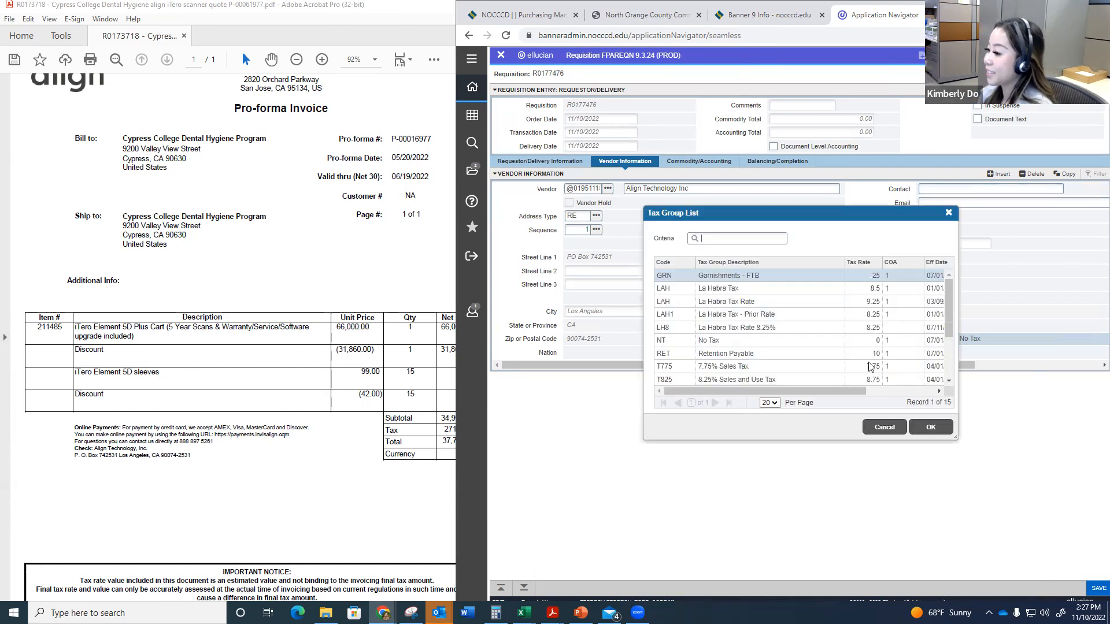
{"action": "scroll", "coordinate": [837, 380], "scroll_direction": "down", "scroll_amount": 3}
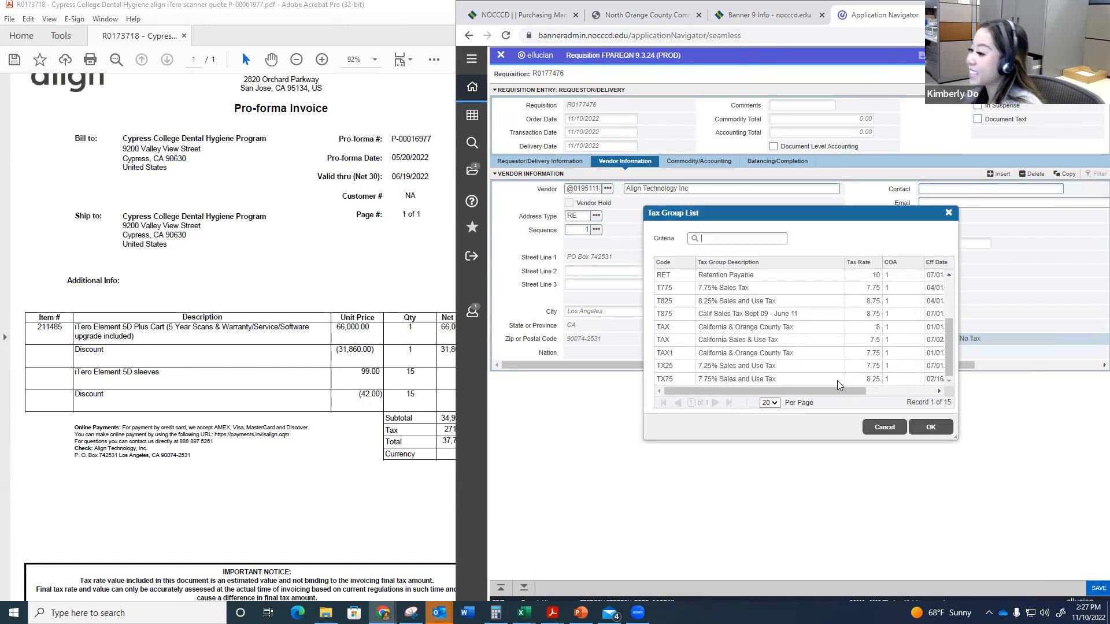
{"action": "left_click", "coordinate": [803, 329]}
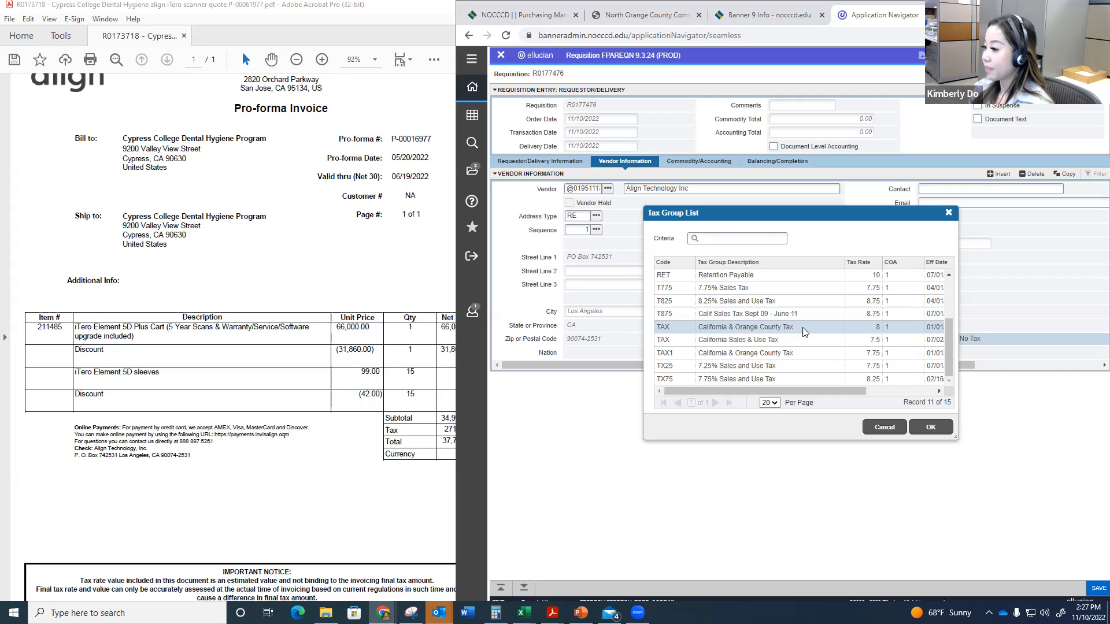
{"action": "double_click", "coordinate": [803, 329]}
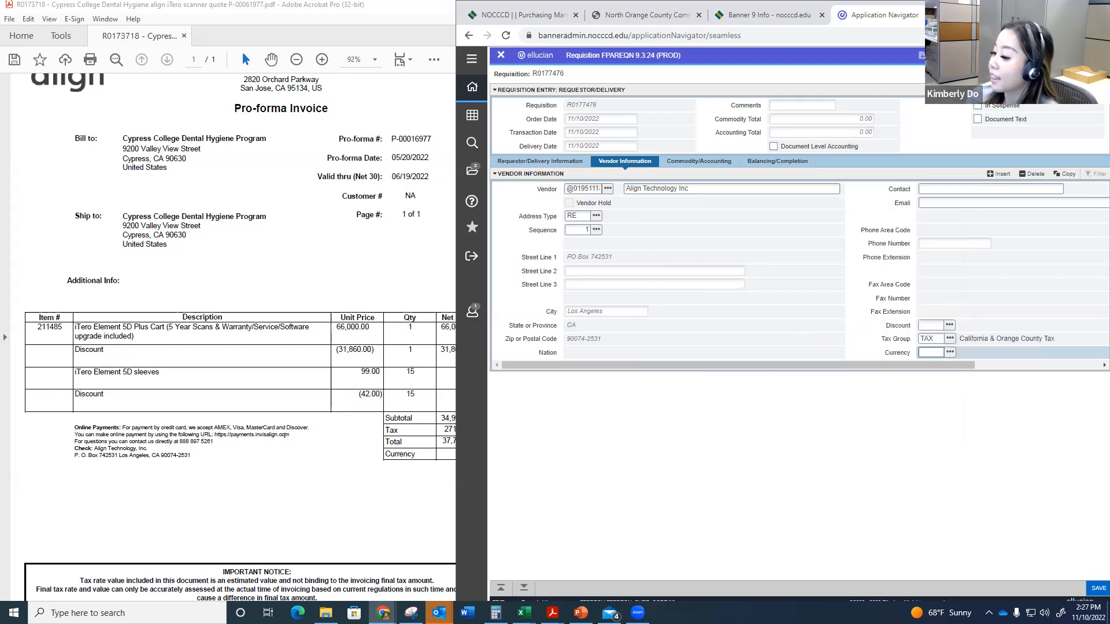
Step: Advance the requisition to the Commodity/Accounting section and close the mail and calendar notifications
{"action": "left_click", "coordinate": [521, 590]}
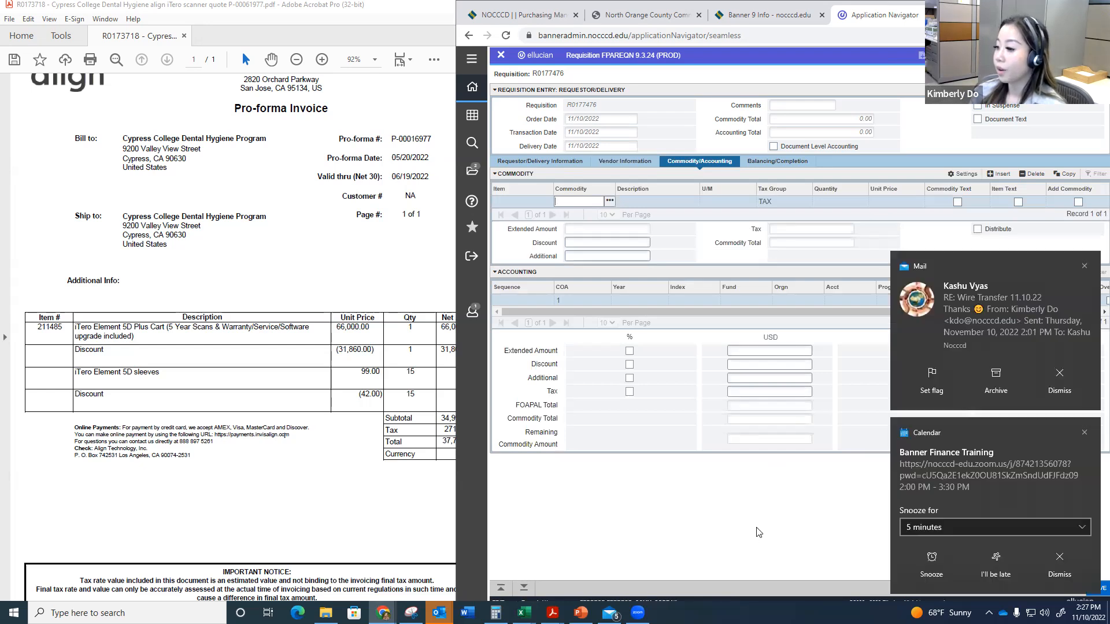
{"action": "left_click", "coordinate": [1084, 266]}
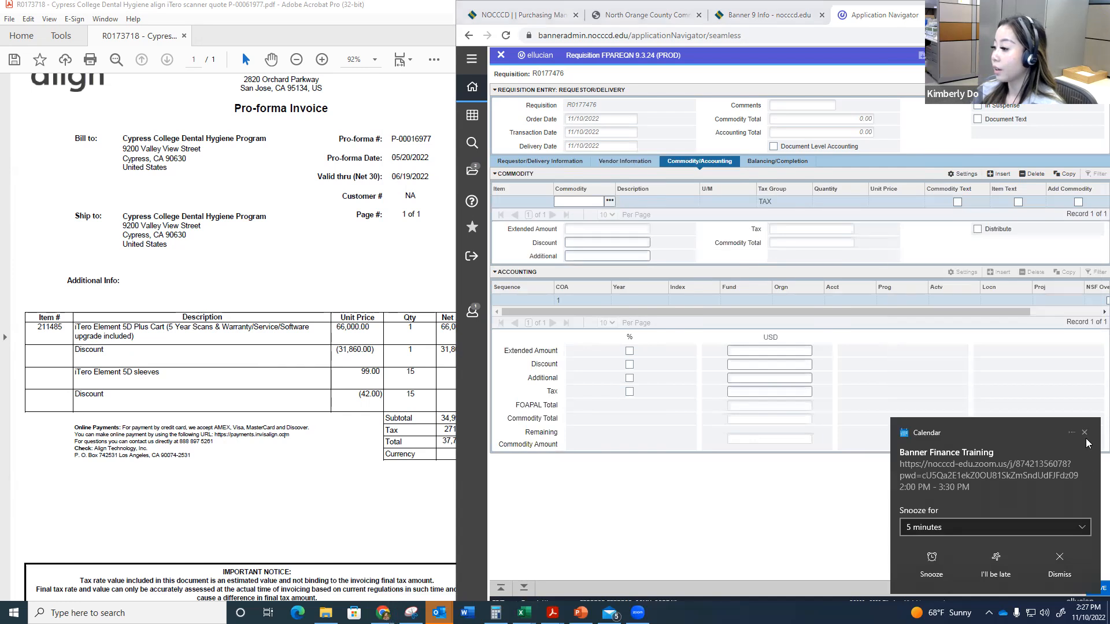
{"action": "left_click", "coordinate": [1085, 432]}
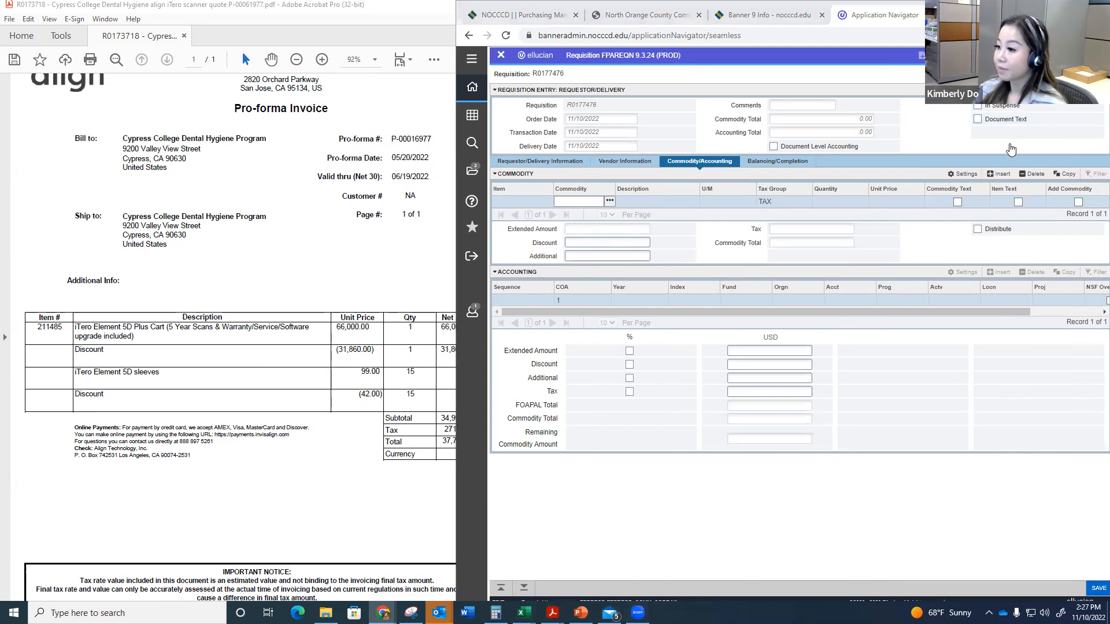
Step: Try the commodity codes MC, PS and CH for the first item, clearing each one
{"action": "left_click", "coordinate": [571, 202]}
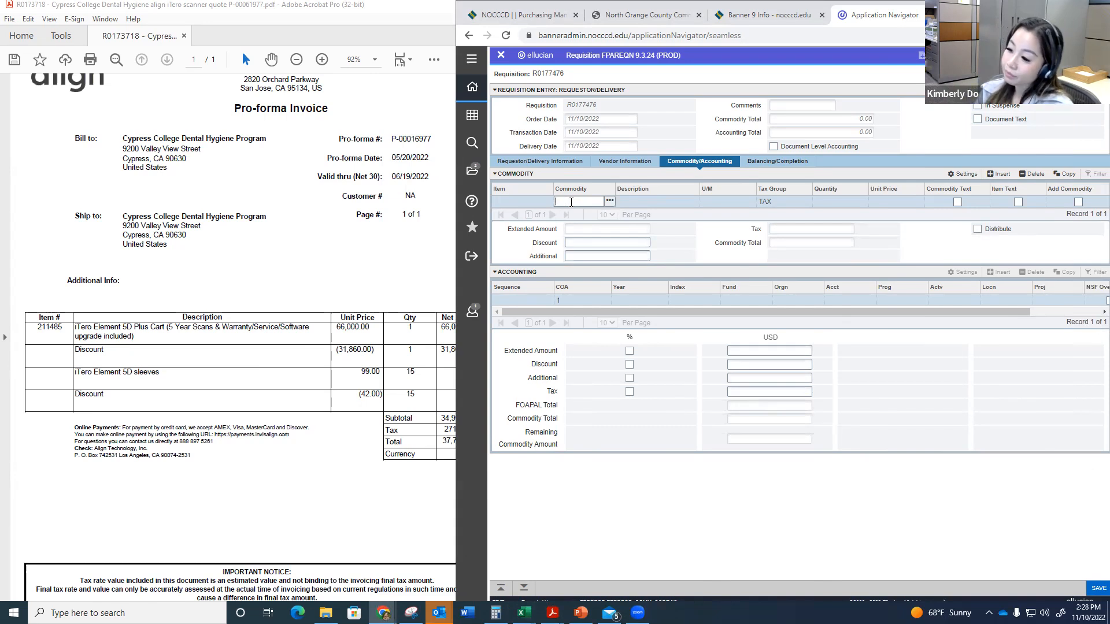
{"action": "type", "text": "MC"}
{"action": "key", "text": "BackSpace"}
{"action": "key", "text": "BackSpace"}
{"action": "type", "text": "PS"}
{"action": "key", "text": "BackSpace"}
{"action": "key", "text": "BackSpace"}
{"action": "type", "text": "CH"}
{"action": "key", "text": "BackSpace"}
{"action": "key", "text": "BackSpace"}
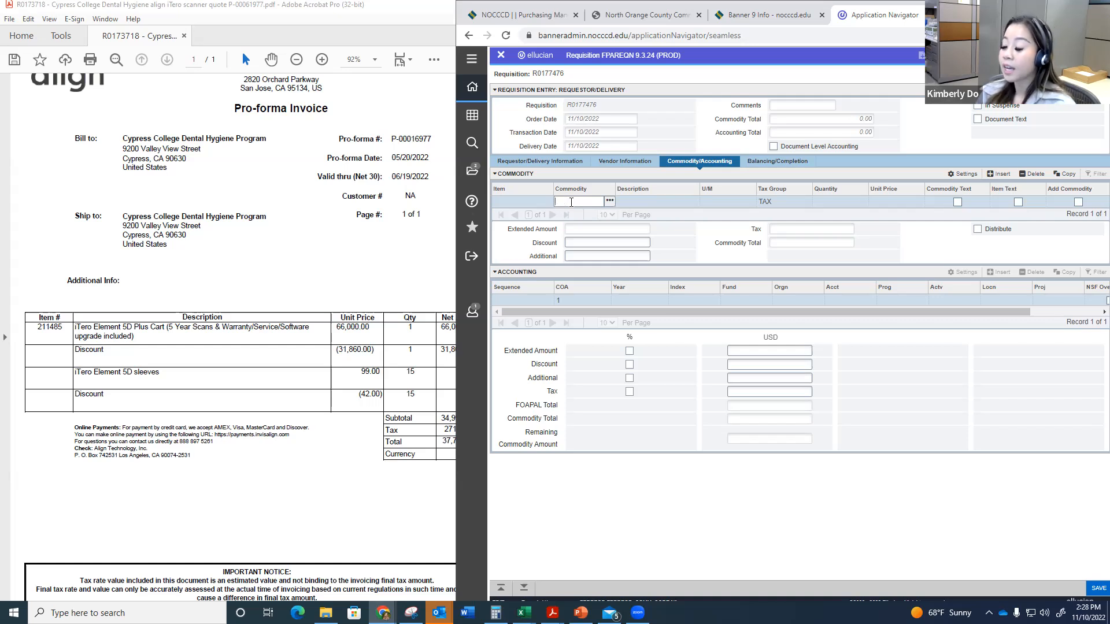
Step: Set the first item's commodity code to CN and clear its default description
{"action": "type", "text": "CN"}
{"action": "key", "text": "Tab"}
{"action": "key", "text": "BackSpace"}
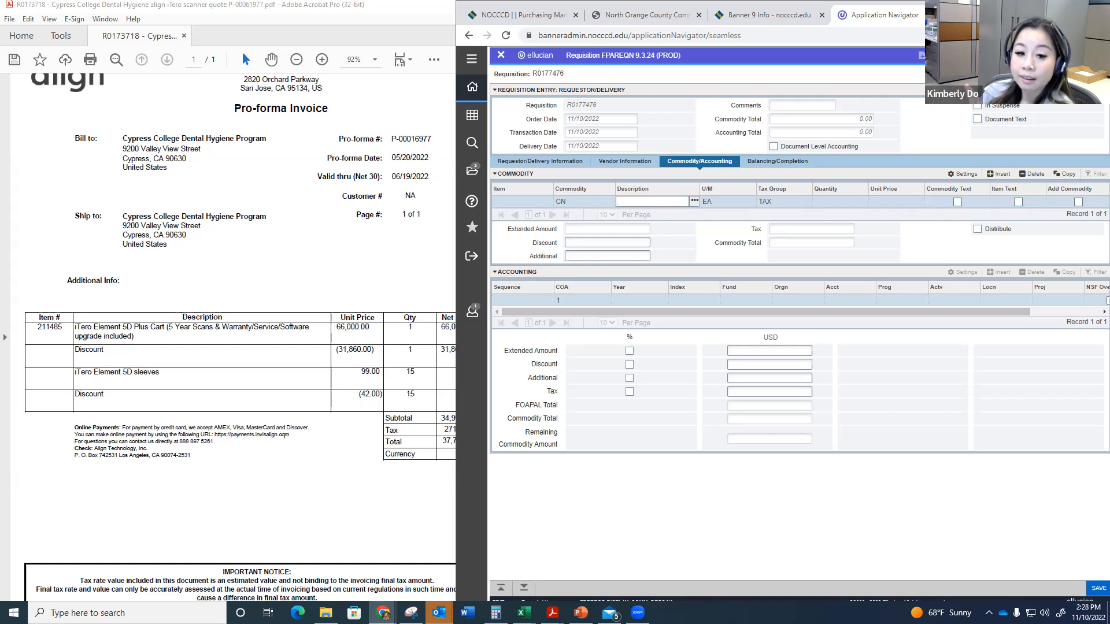
Step: Begin the CN item's description with "Item#: 211485", using the item number on the quote
{"action": "left_click", "coordinate": [271, 264]}
{"action": "scroll", "coordinate": [271, 264], "scroll_direction": "down", "scroll_amount": 1}
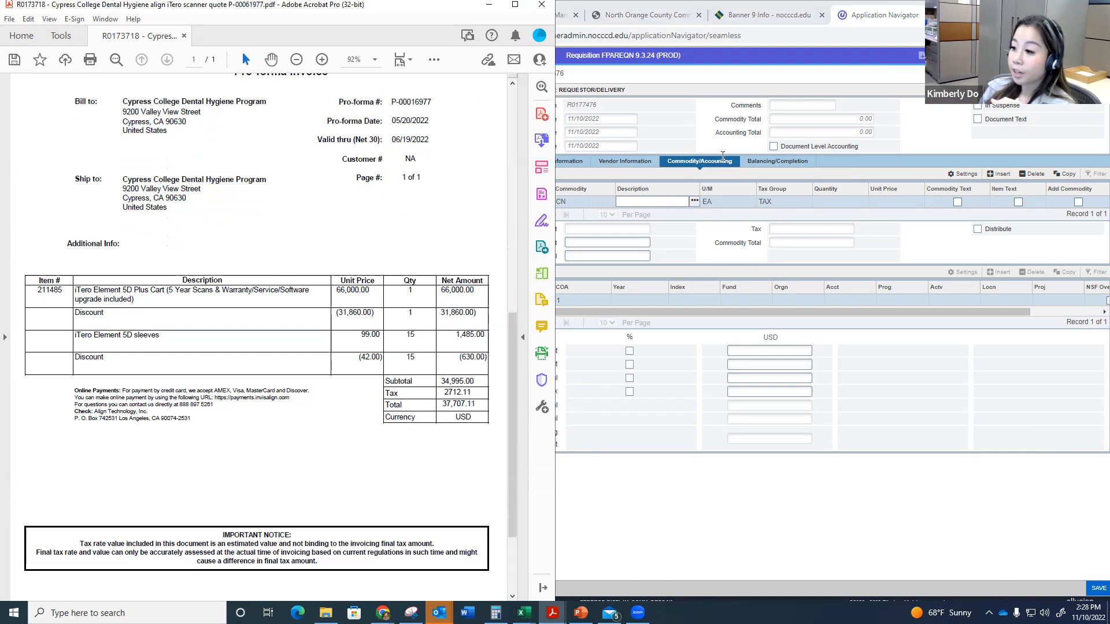
{"action": "left_click", "coordinate": [672, 203]}
{"action": "type", "text": "Item#: 211485"}
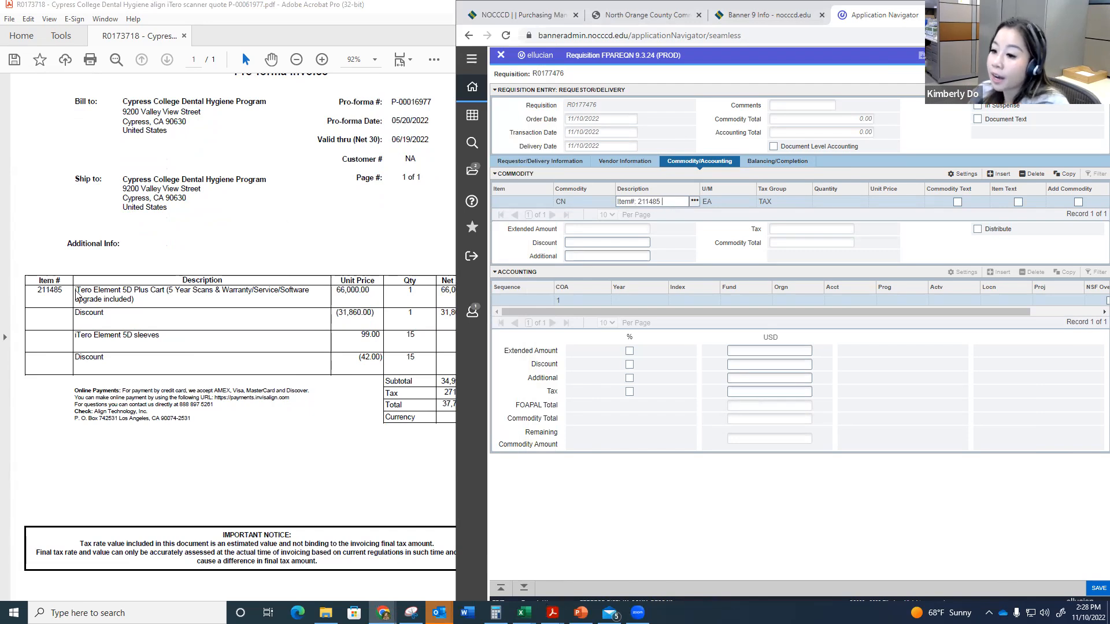
Step: Append the quote's item description "iTero Element 5D Plus Cart (5 Year" after the item number, trimming the cut-off ending
{"action": "left_click_drag", "start_coordinate": [75, 289], "coordinate": [134, 299]}
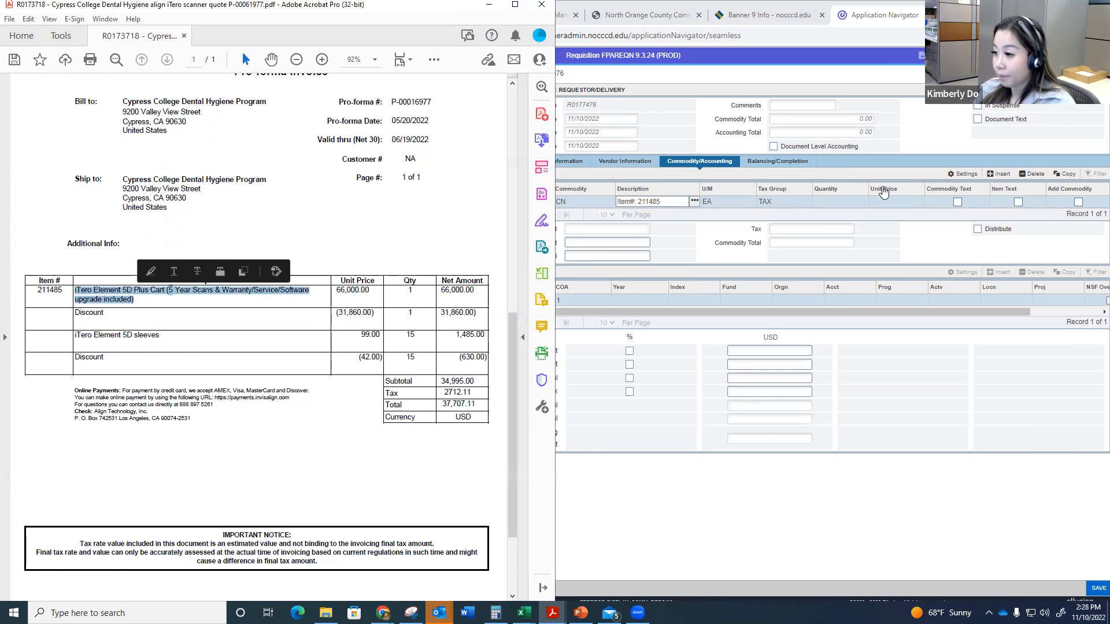
{"action": "left_click", "coordinate": [674, 202]}
{"action": "type", "text": "iTero Element 5D Plus Cart (5 Year S"}
{"action": "key", "text": "BackSpace"}
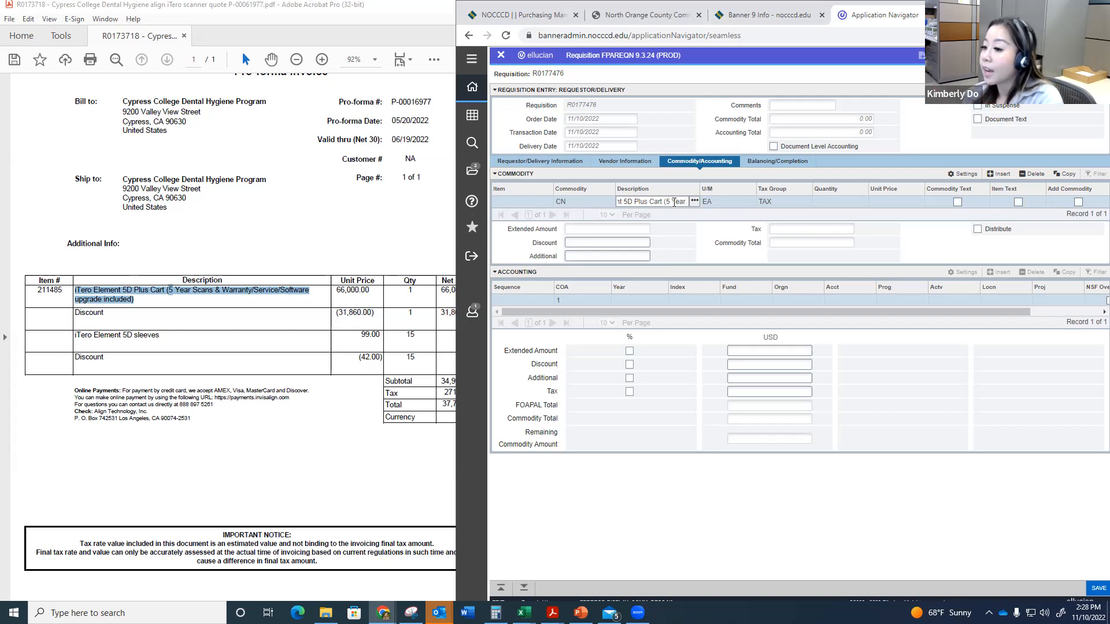
Step: Keep the first item's description, unit EA and tax group TAX, and set its quantity to 1
{"action": "left_click_drag", "start_coordinate": [674, 201], "coordinate": [786, 209]}
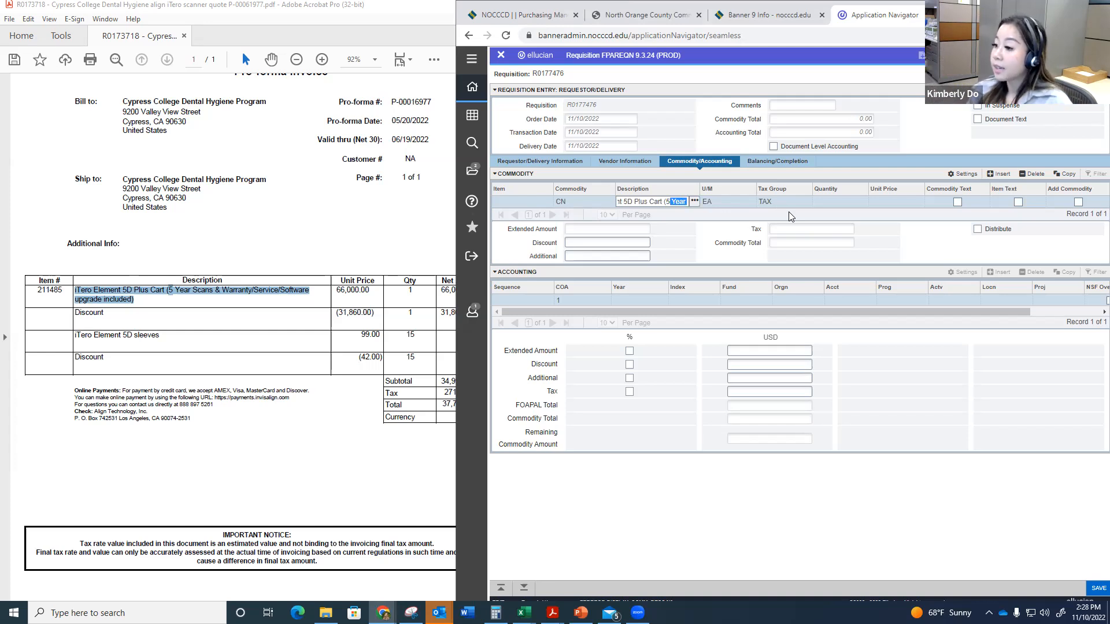
{"action": "key", "text": "Right"}
{"action": "key", "text": "Tab"}
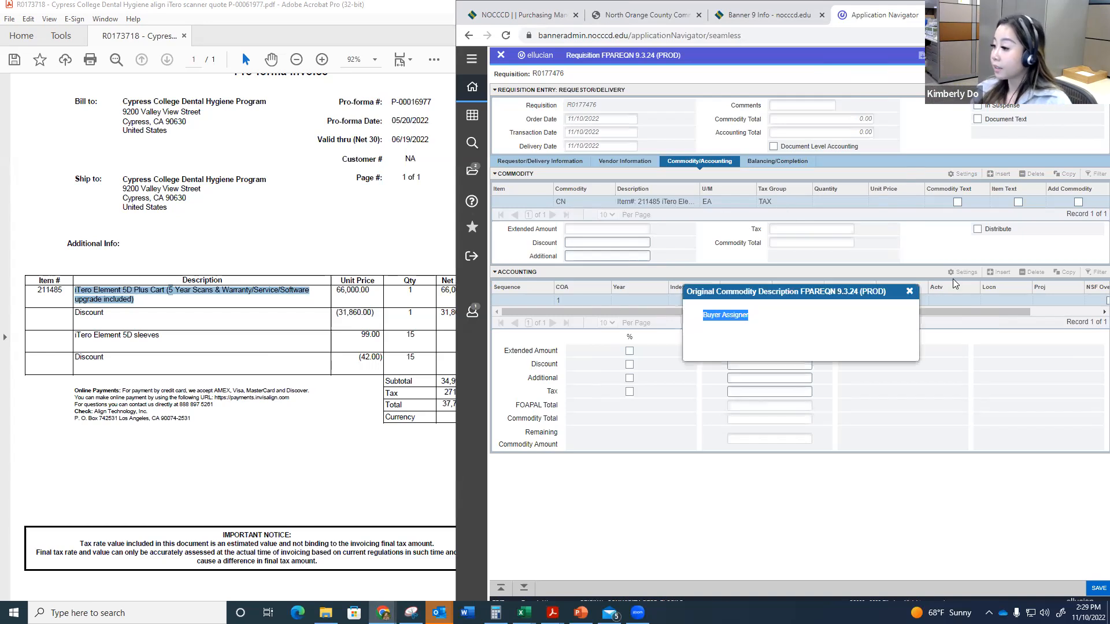
{"action": "left_click", "coordinate": [913, 291]}
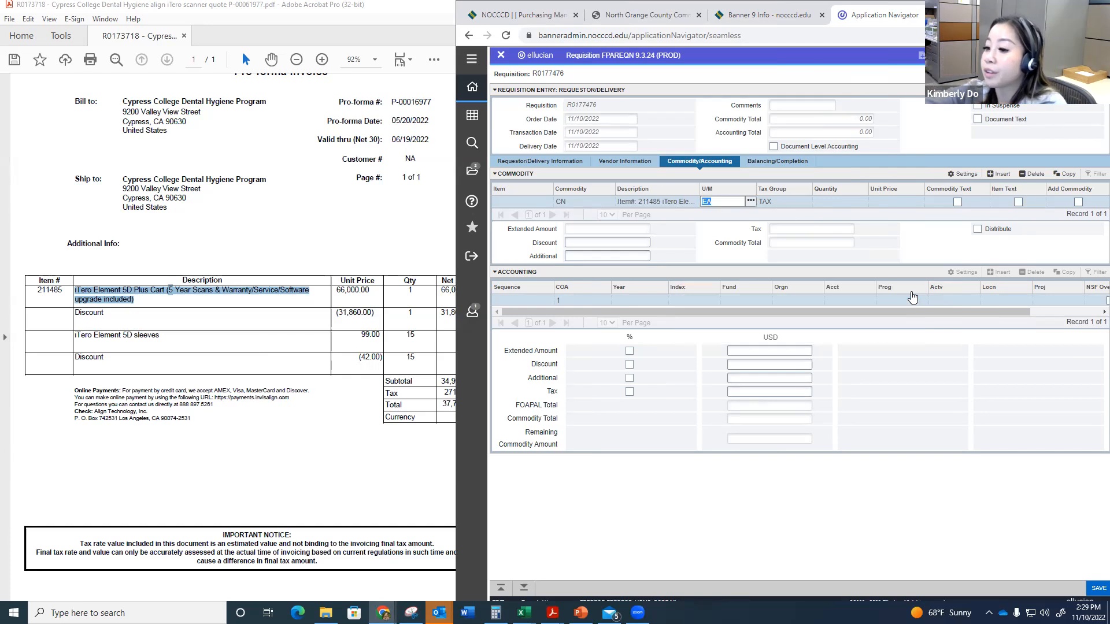
{"action": "key", "text": "Tab"}
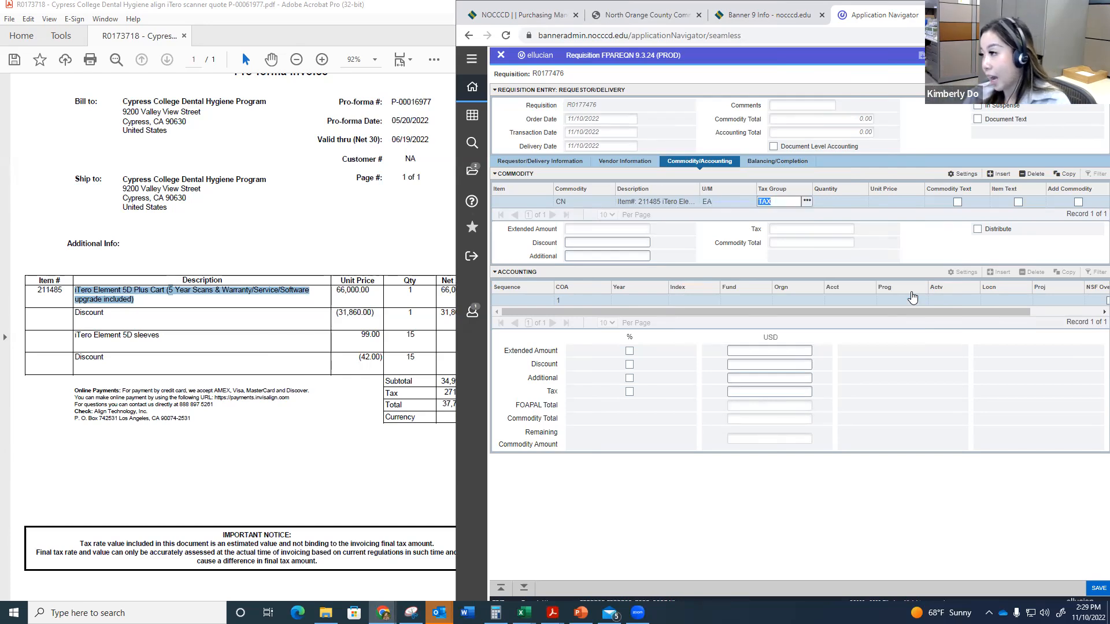
{"action": "key", "text": "Tab"}
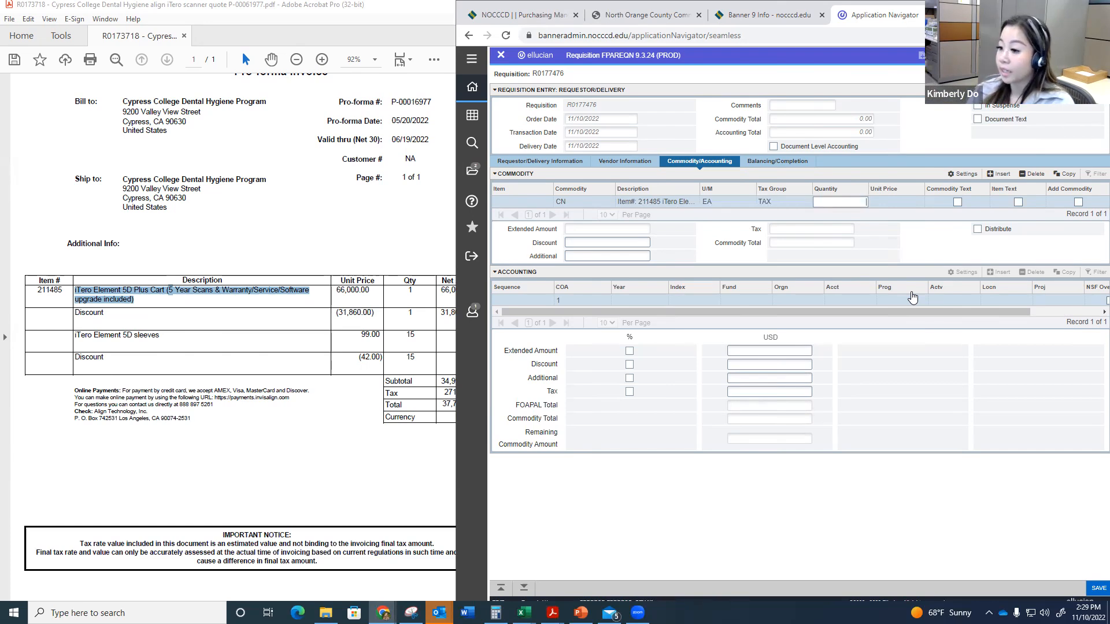
Step: Narrow the quote window so its price columns show beside the requisition, and begin entering the first item's unit price
{"action": "left_click", "coordinate": [401, 417]}
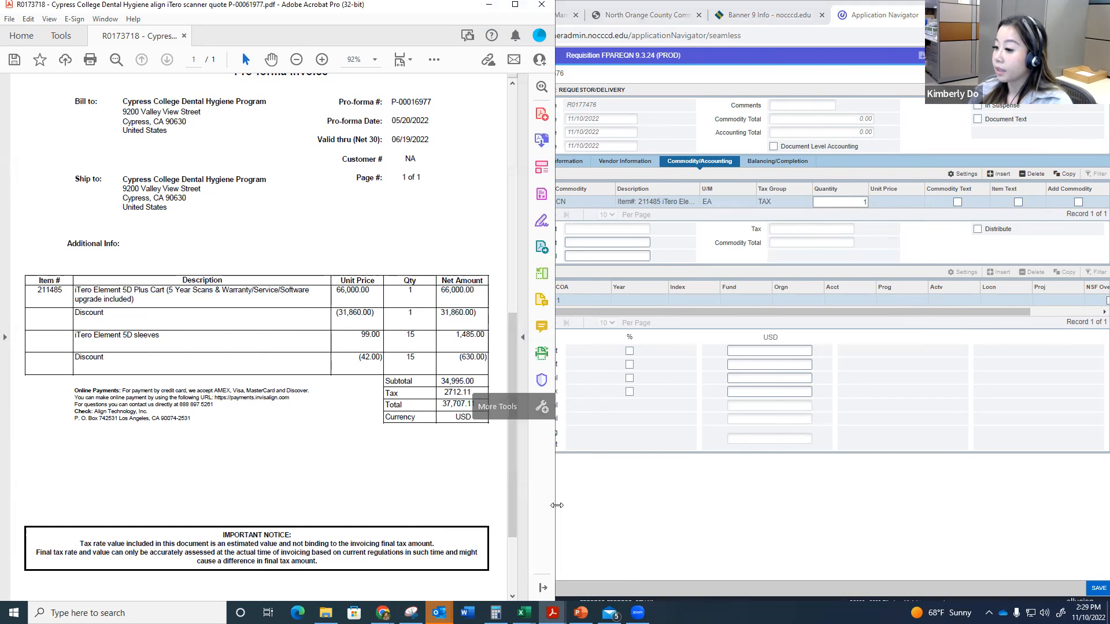
{"action": "left_click_drag", "start_coordinate": [556, 505], "coordinate": [491, 503]}
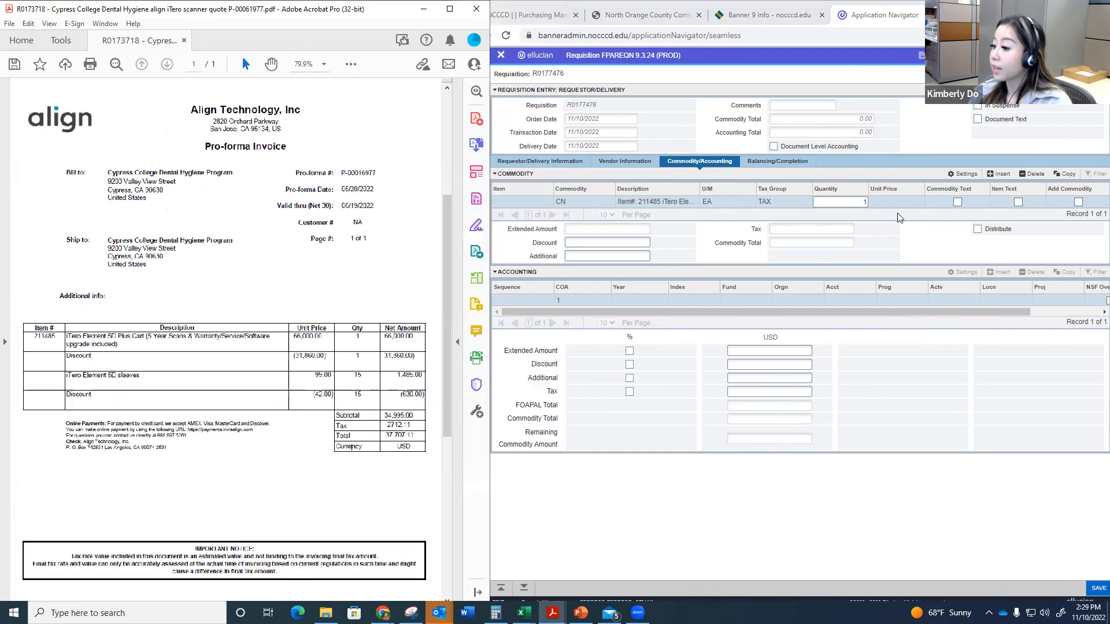
{"action": "left_click", "coordinate": [895, 202]}
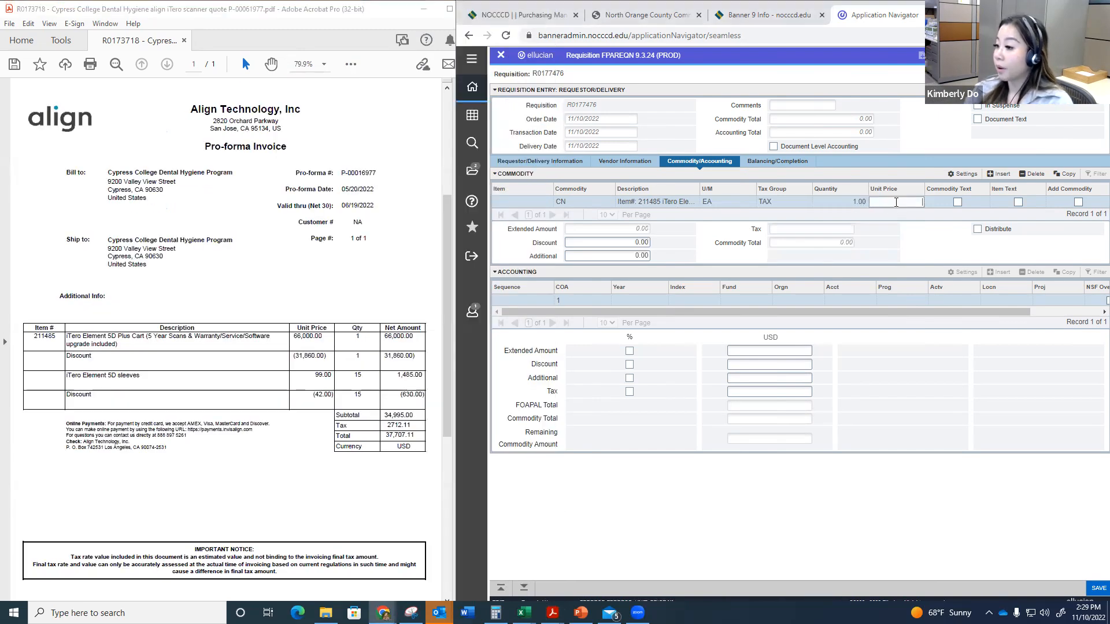
{"action": "type", "text": "666"}
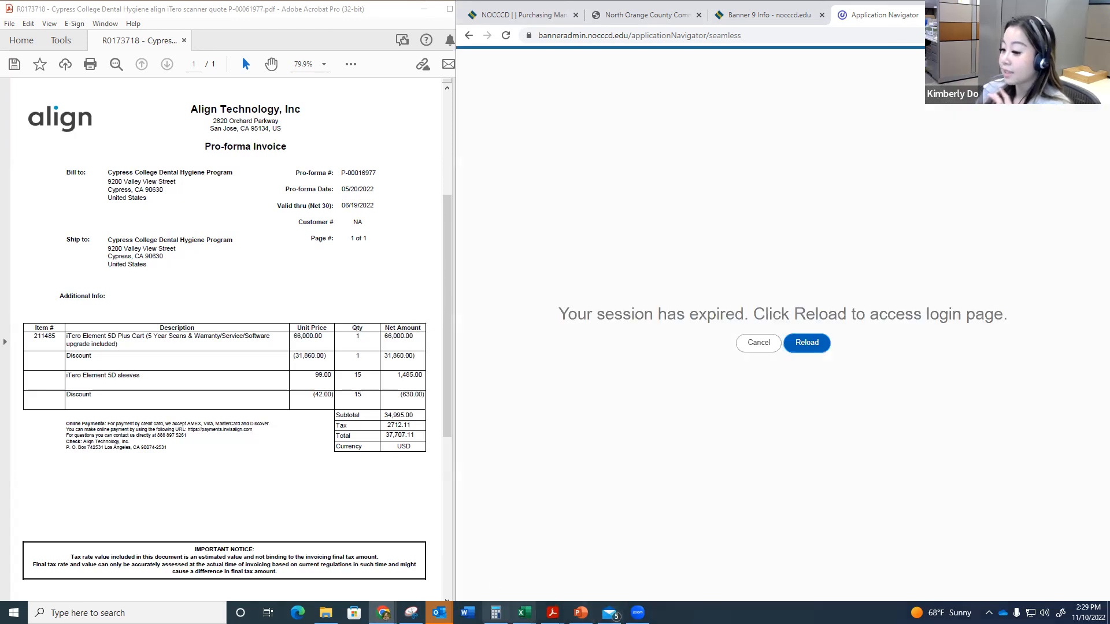
Step: Reload the expired session
{"action": "left_click", "coordinate": [495, 613]}
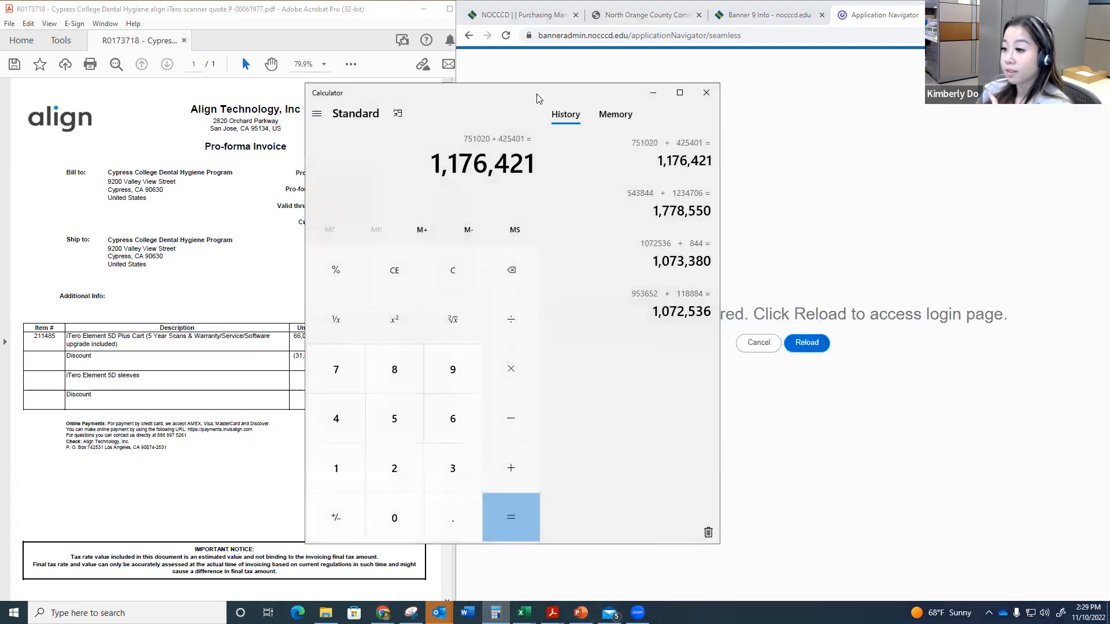
{"action": "left_click", "coordinate": [495, 613]}
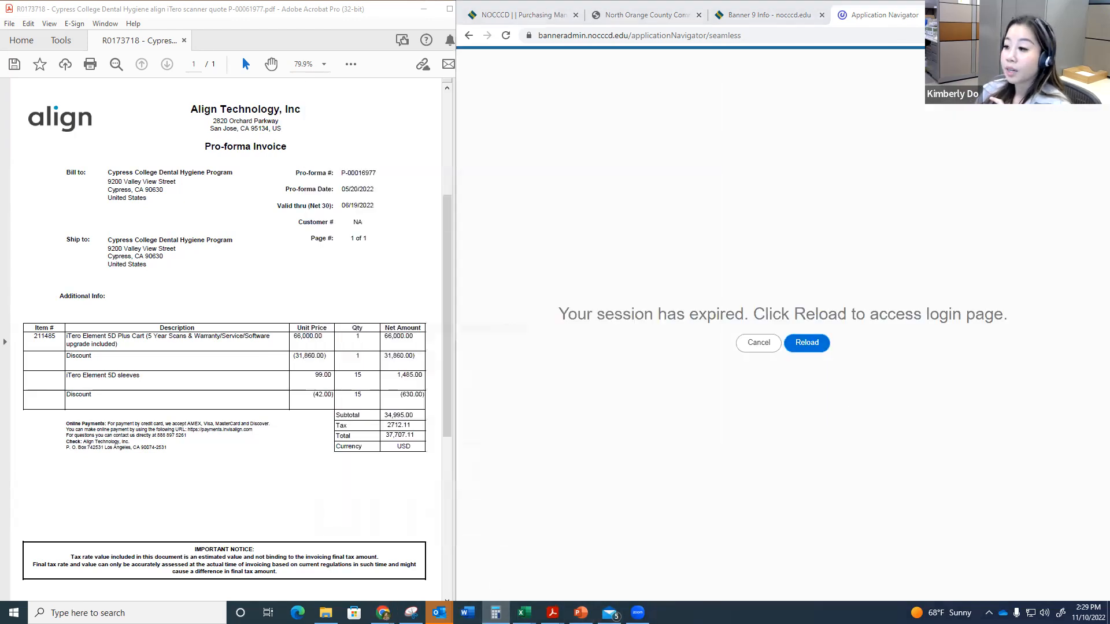
{"action": "left_click", "coordinate": [819, 349]}
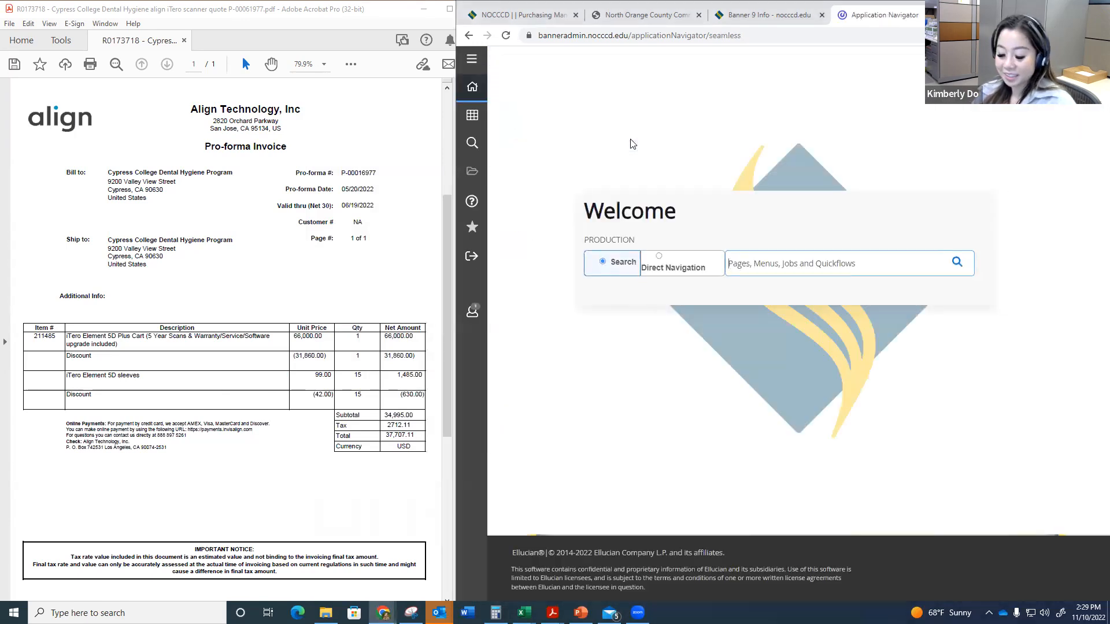
Step: Search for "requis" and open the Requisition (FPAREQN) page
{"action": "type", "text": "reqi"}
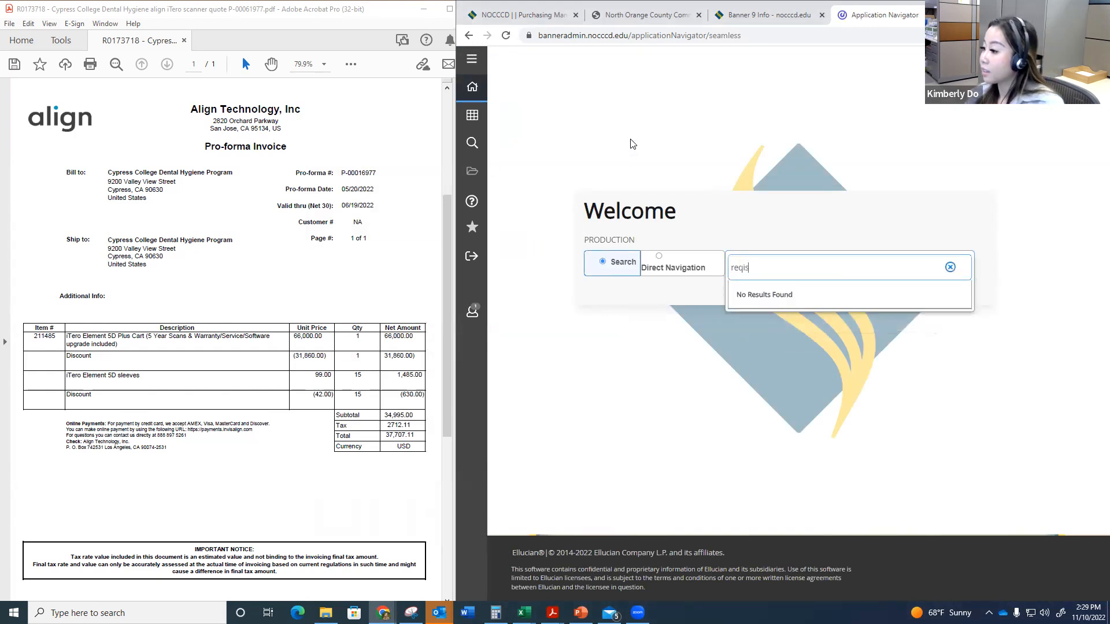
{"action": "key", "text": "BackSpace"}
{"action": "type", "text": "uis"}
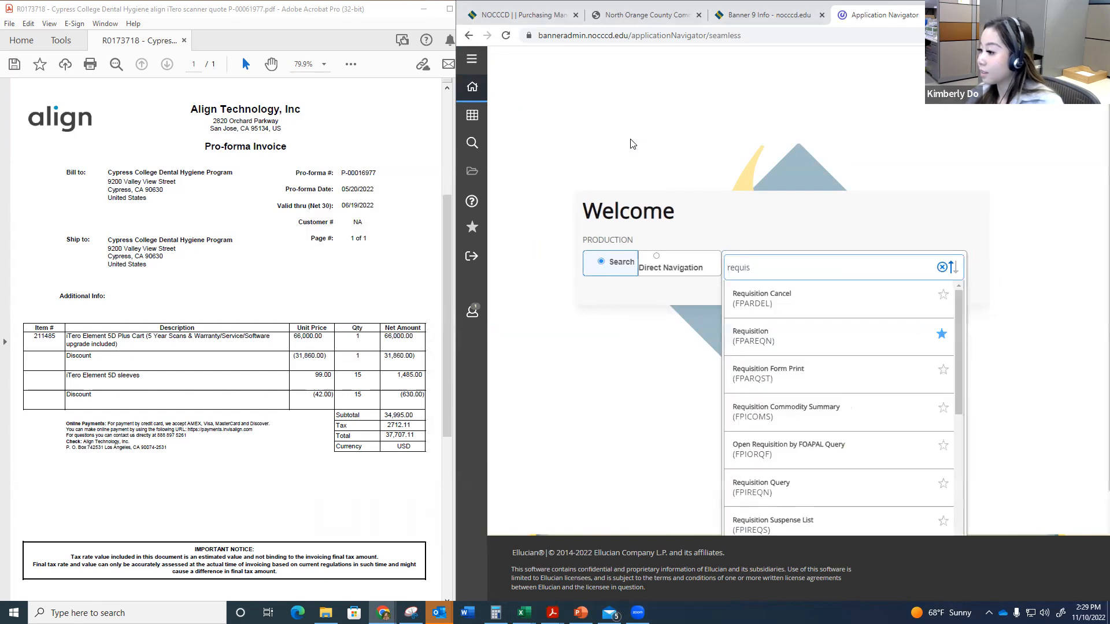
{"action": "left_click", "coordinate": [826, 338]}
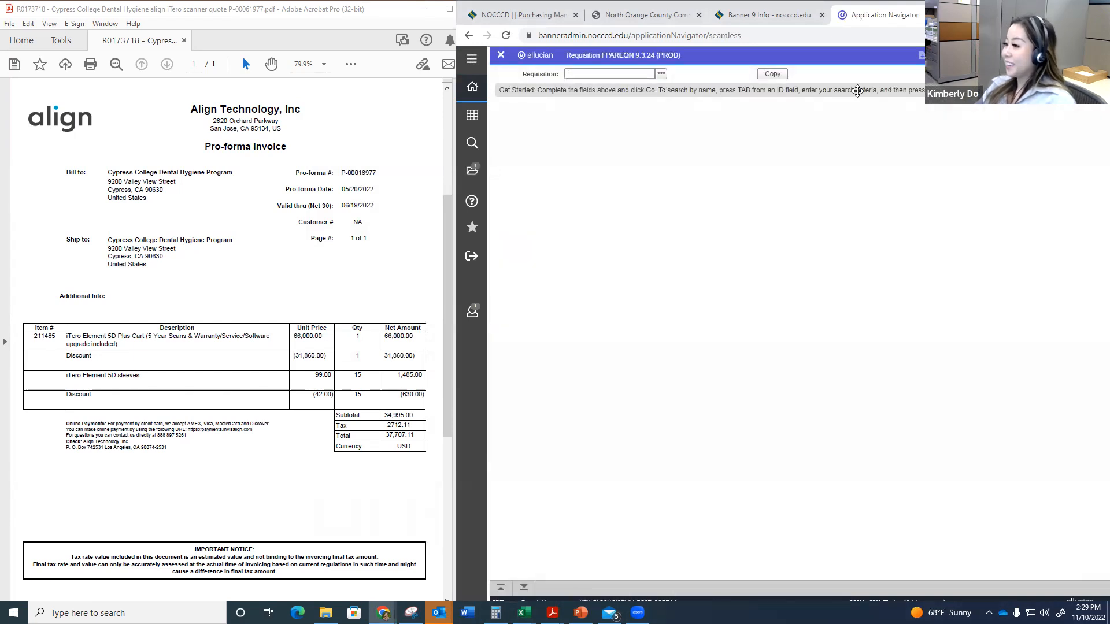
{"action": "left_click", "coordinate": [661, 73]}
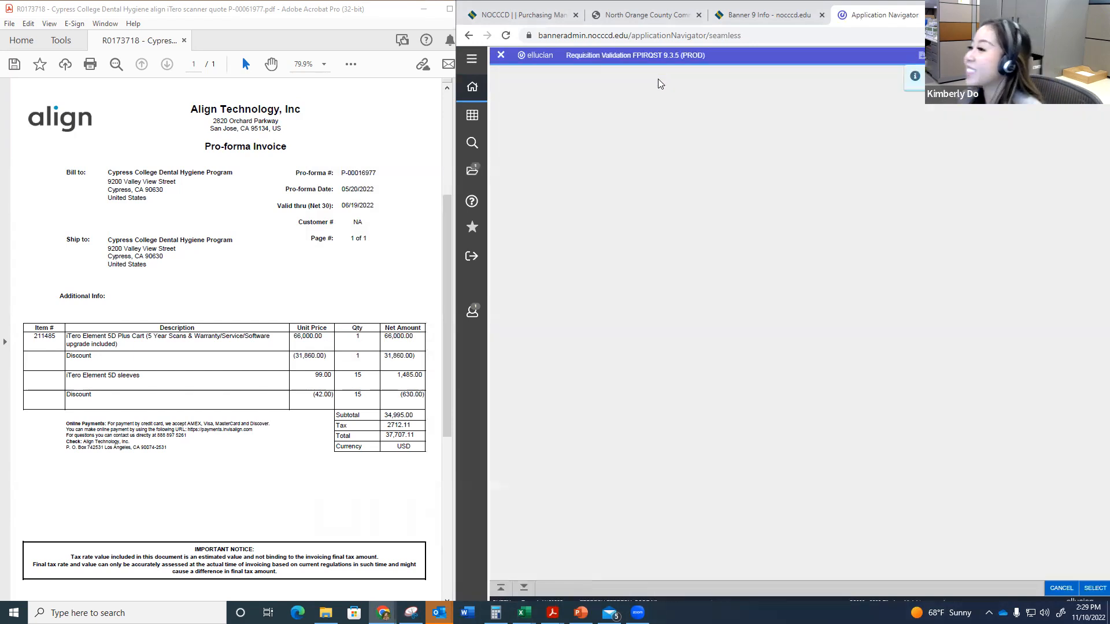
{"action": "left_click", "coordinate": [612, 174]}
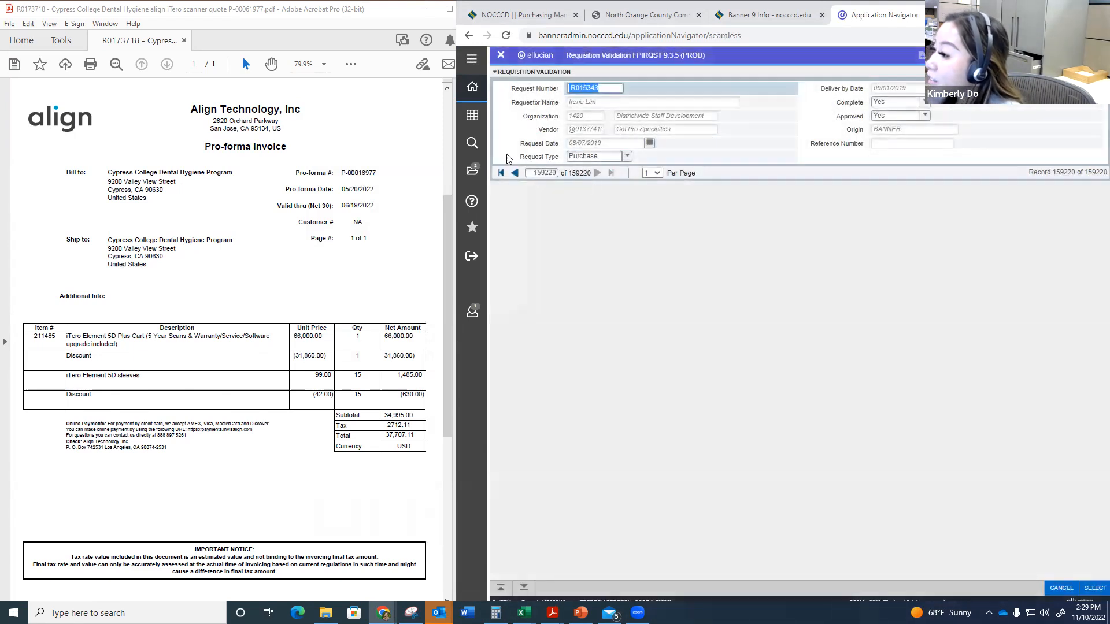
{"action": "left_click", "coordinate": [501, 55]}
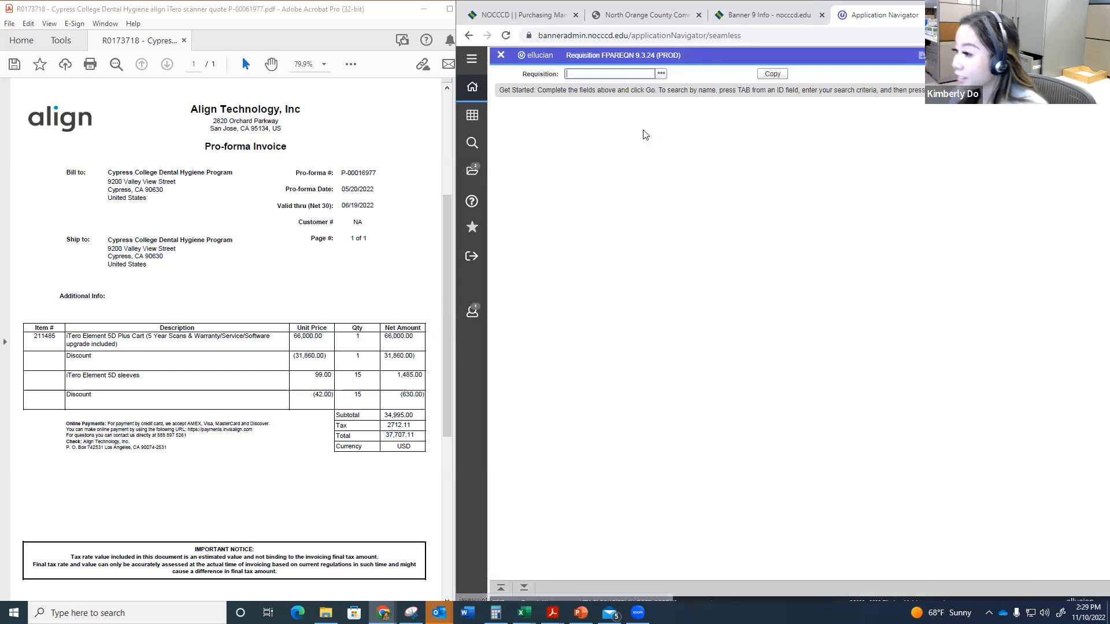
{"action": "type", "text": "R016"}
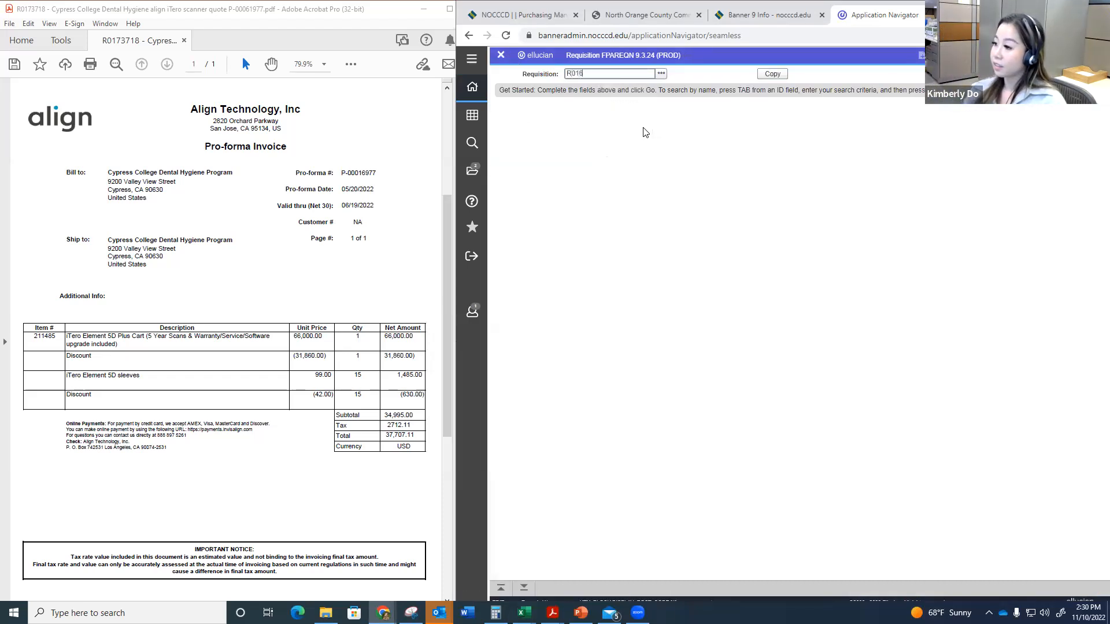
{"action": "key", "text": "BackSpace"}
{"action": "key", "text": "BackSpace"}
{"action": "key", "text": "BackSpace"}
{"action": "key", "text": "BackSpace"}
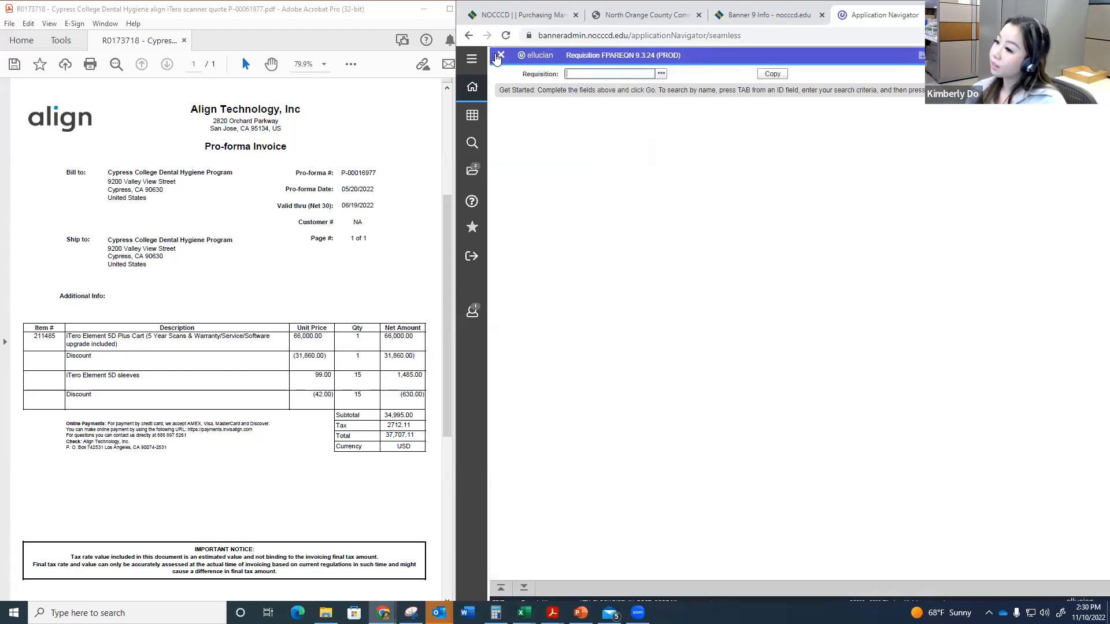
Step: Start a new requisition and set its delivery date to 11/10/2022
{"action": "left_click", "coordinate": [521, 588]}
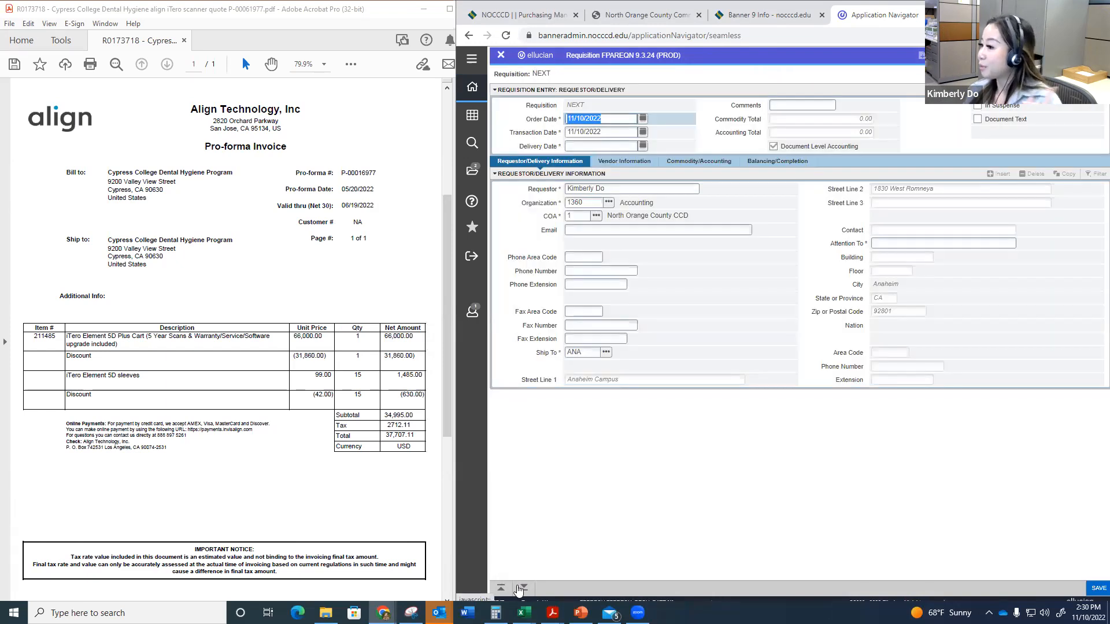
{"action": "left_click", "coordinate": [601, 146]}
{"action": "type", "text": "11/10/232"}
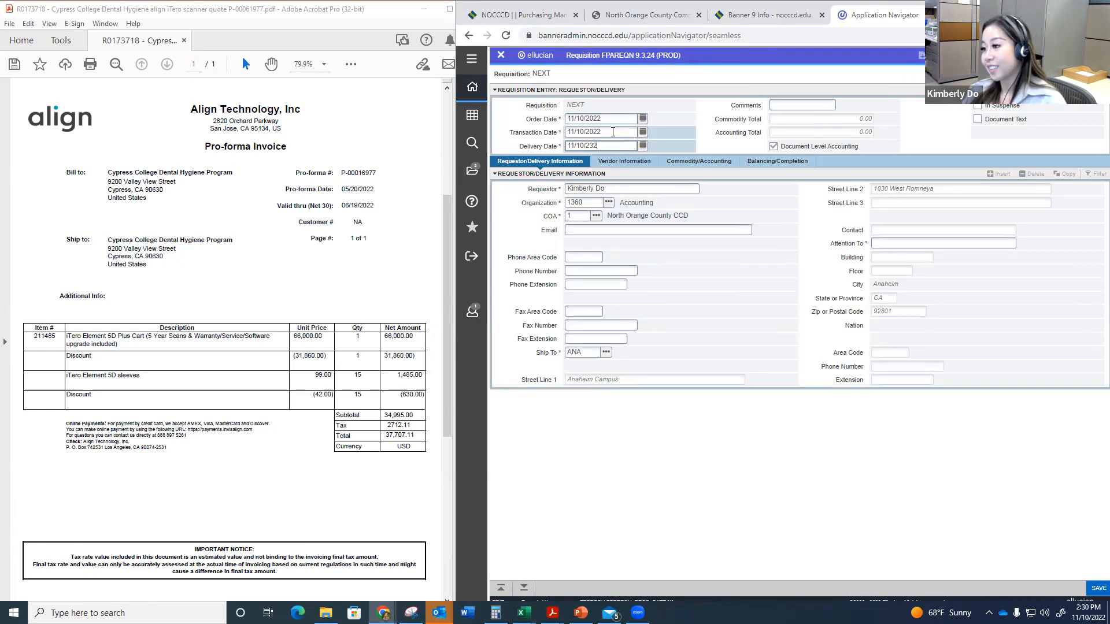
{"action": "key", "text": "BackSpace"}
{"action": "key", "text": "BackSpace"}
{"action": "key", "text": "Tab"}
{"action": "key", "text": "Tab"}
{"action": "key", "text": "Tab"}
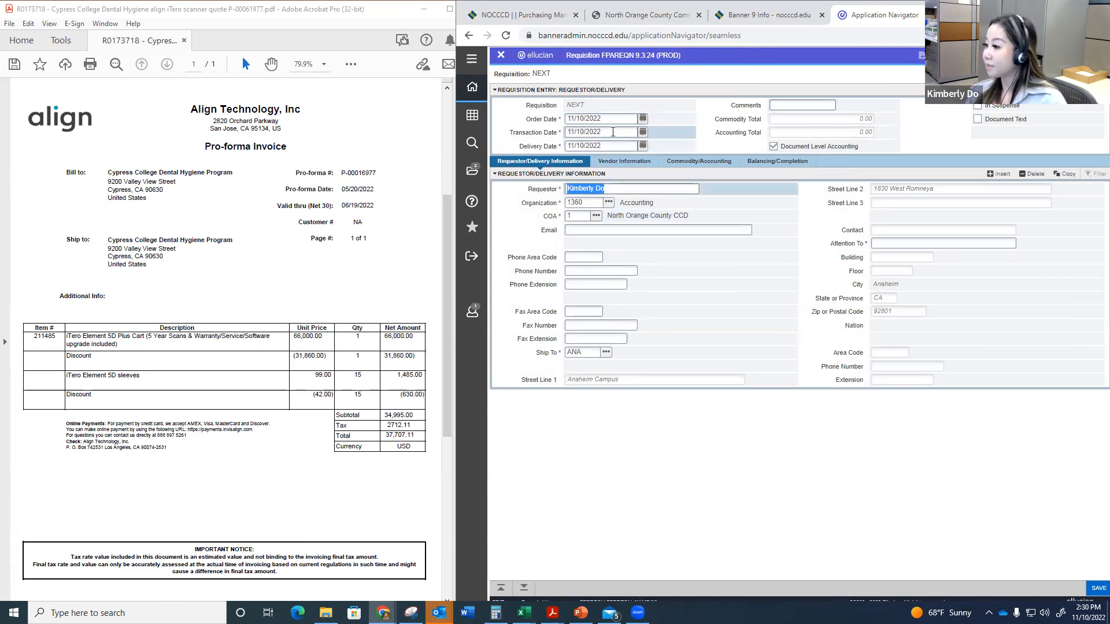
Step: Enter the requestor's email and fill in Attention To with the requestor's first name and "8th Floor"
{"action": "key", "text": "Tab"}
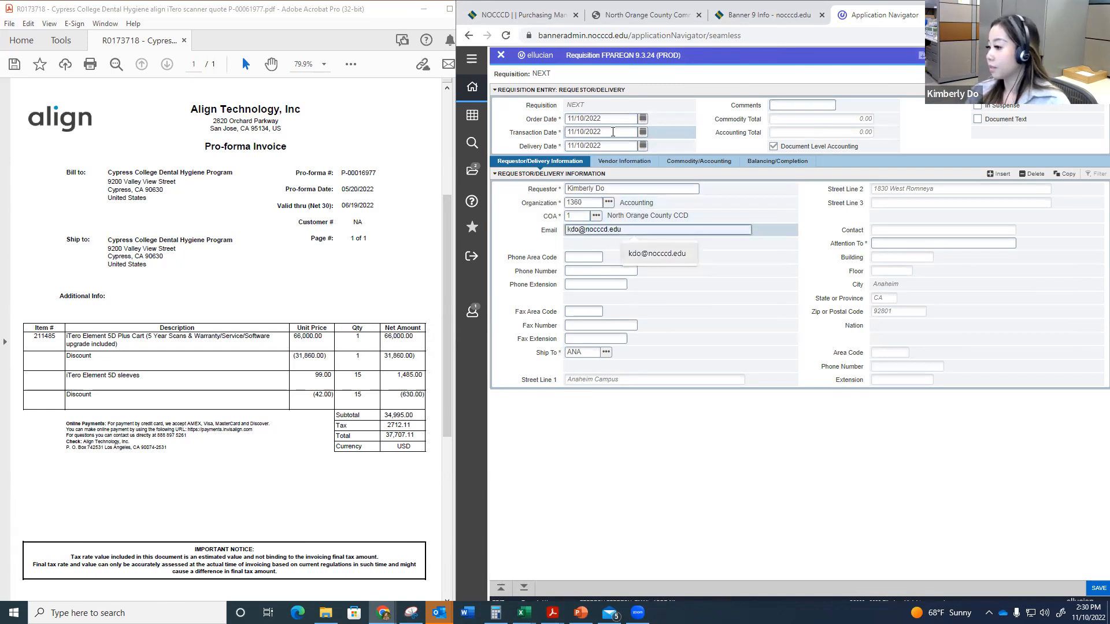
{"action": "key", "text": "Down"}
{"action": "key", "text": "Return"}
{"action": "left_click", "coordinate": [882, 243]}
{"action": "type", "text": "Kimberly 8th Fl"}
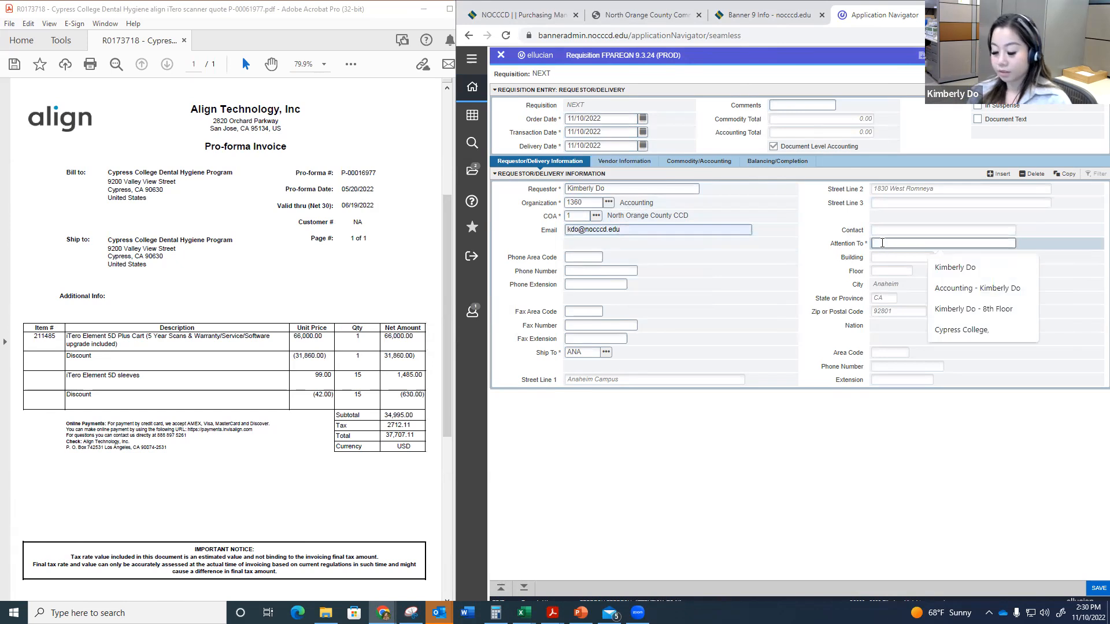
{"action": "type", "text": "oor"}
{"action": "key", "text": "Tab"}
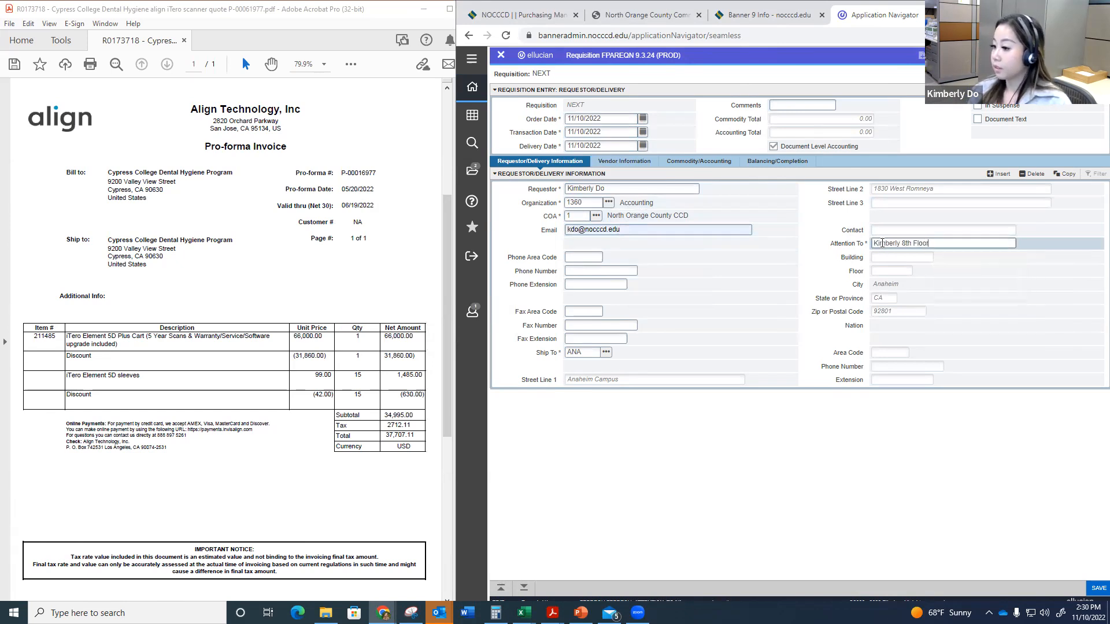
Step: Search the vendors by last name for "%align%" and select the Align Technology Inc record without an ID change indicator
{"action": "left_click", "coordinate": [528, 591]}
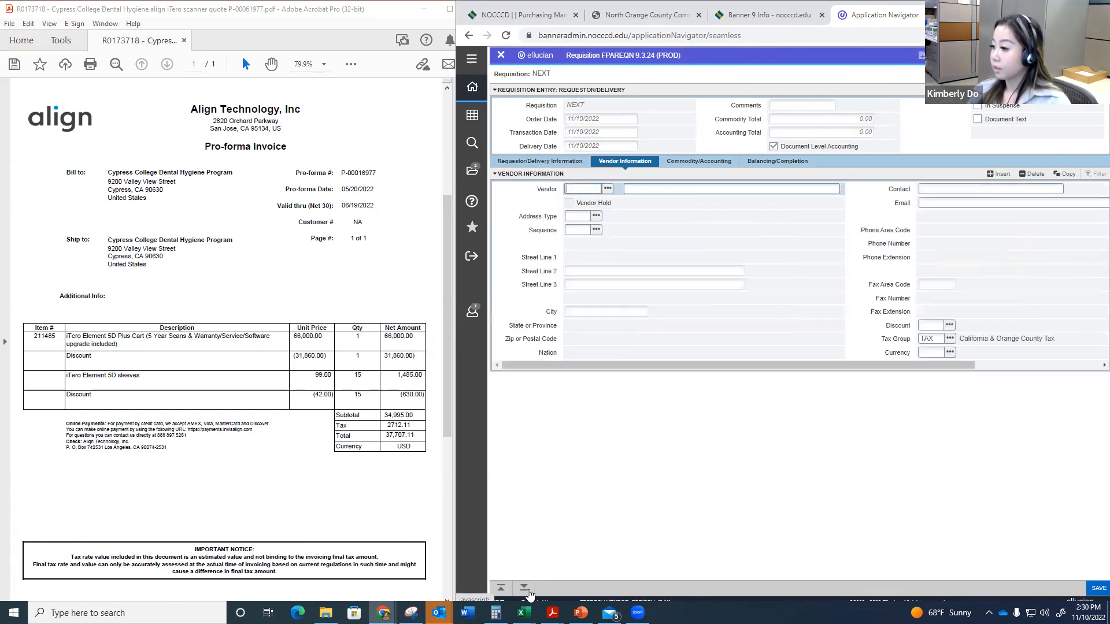
{"action": "left_click", "coordinate": [607, 189]}
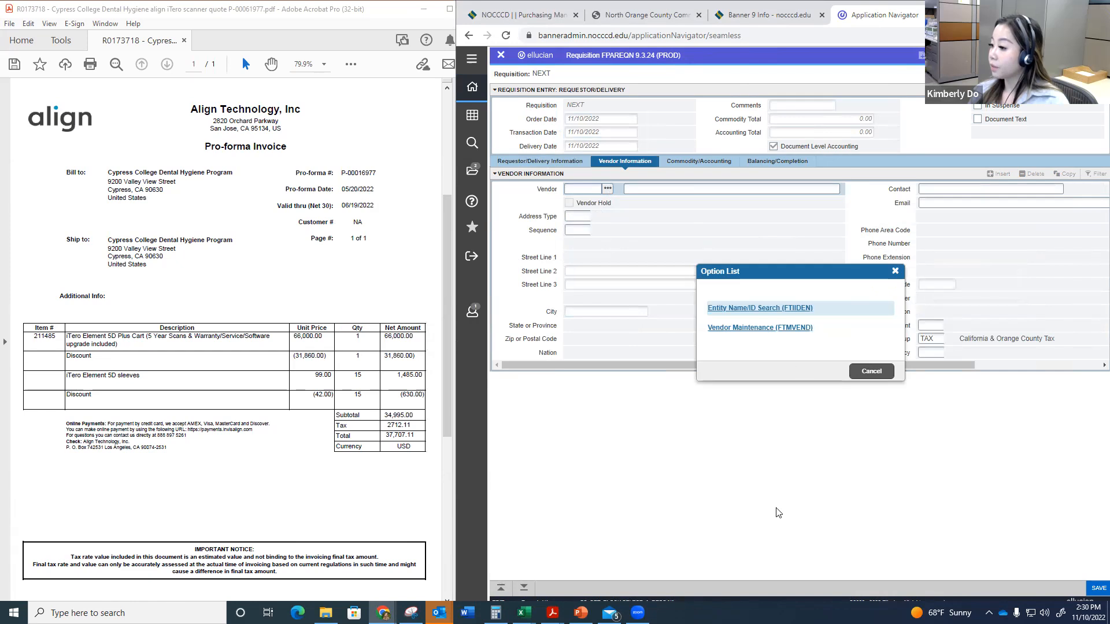
{"action": "left_click", "coordinate": [757, 309]}
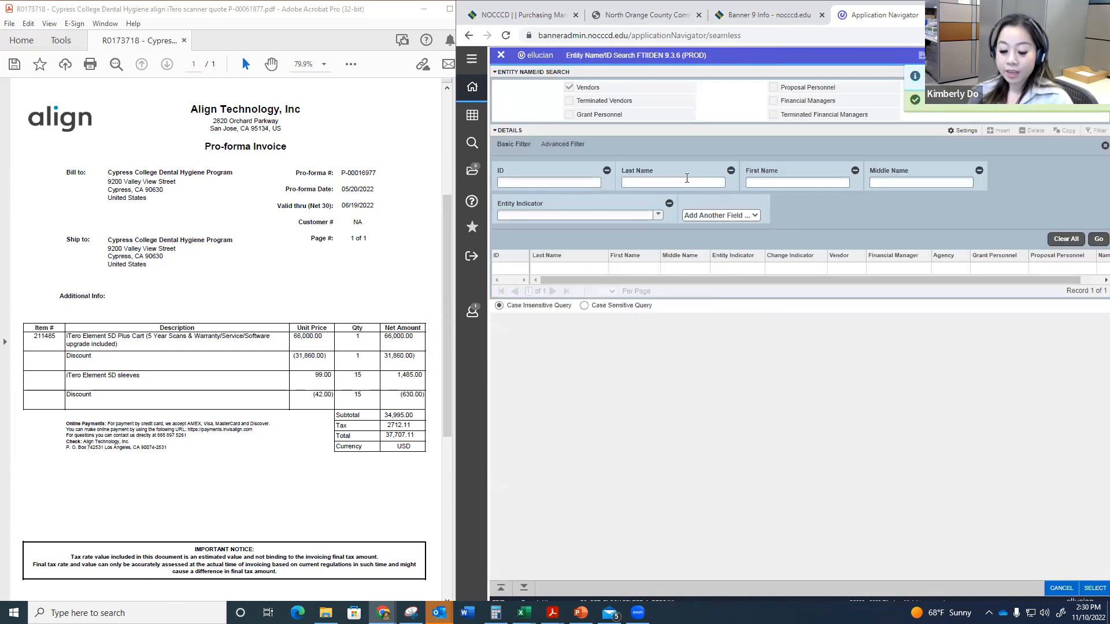
{"action": "type", "text": "%align%"}
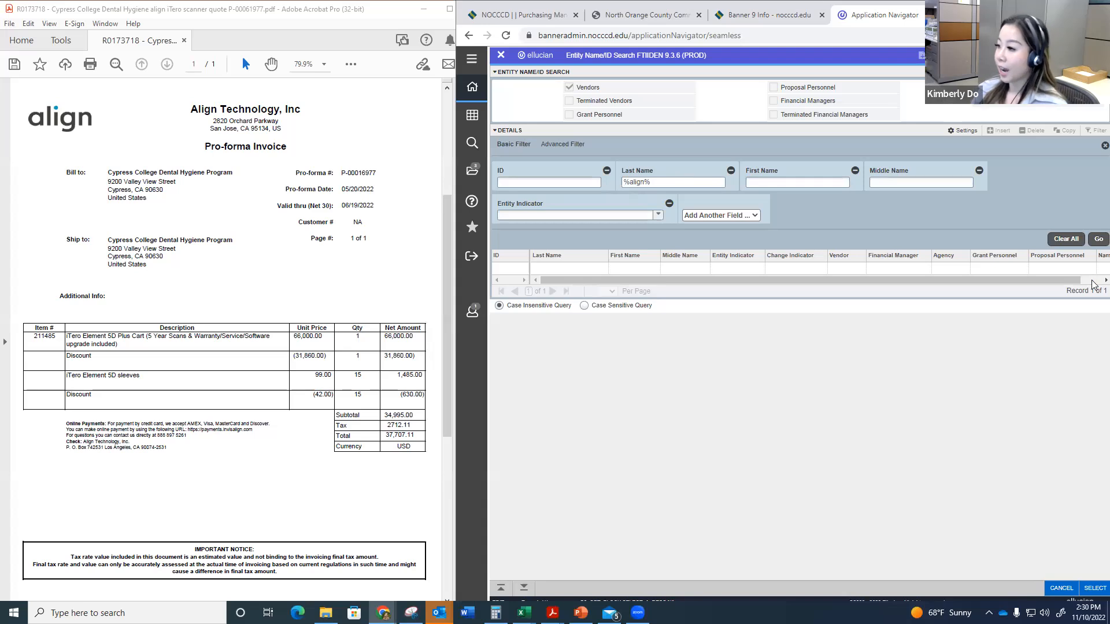
{"action": "left_click", "coordinate": [1096, 241]}
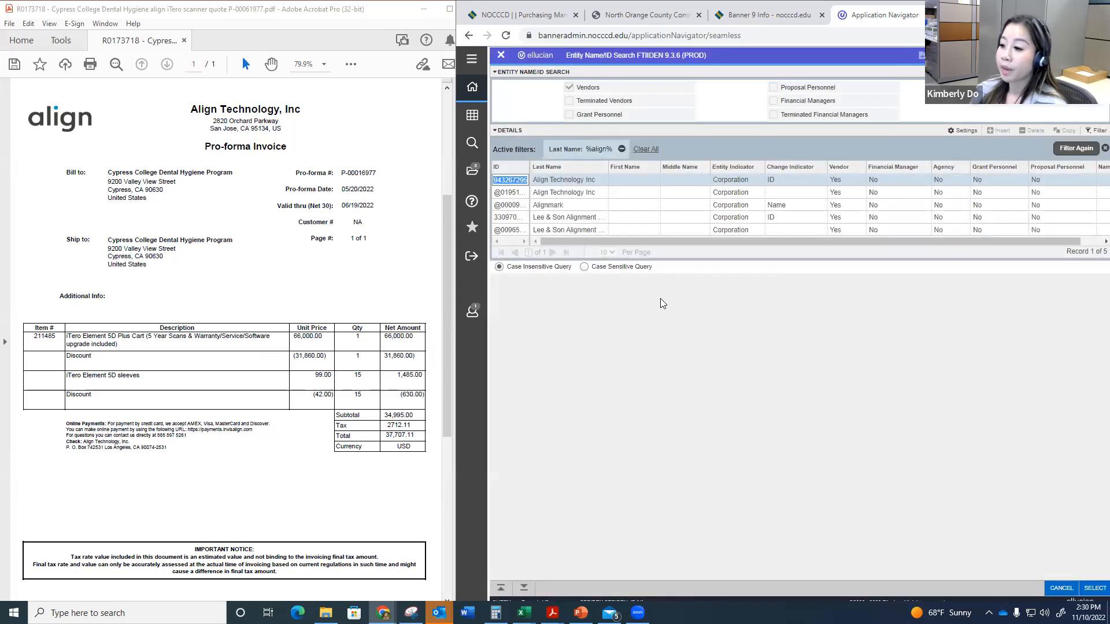
{"action": "left_click", "coordinate": [578, 194]}
{"action": "left_click", "coordinate": [1094, 590]}
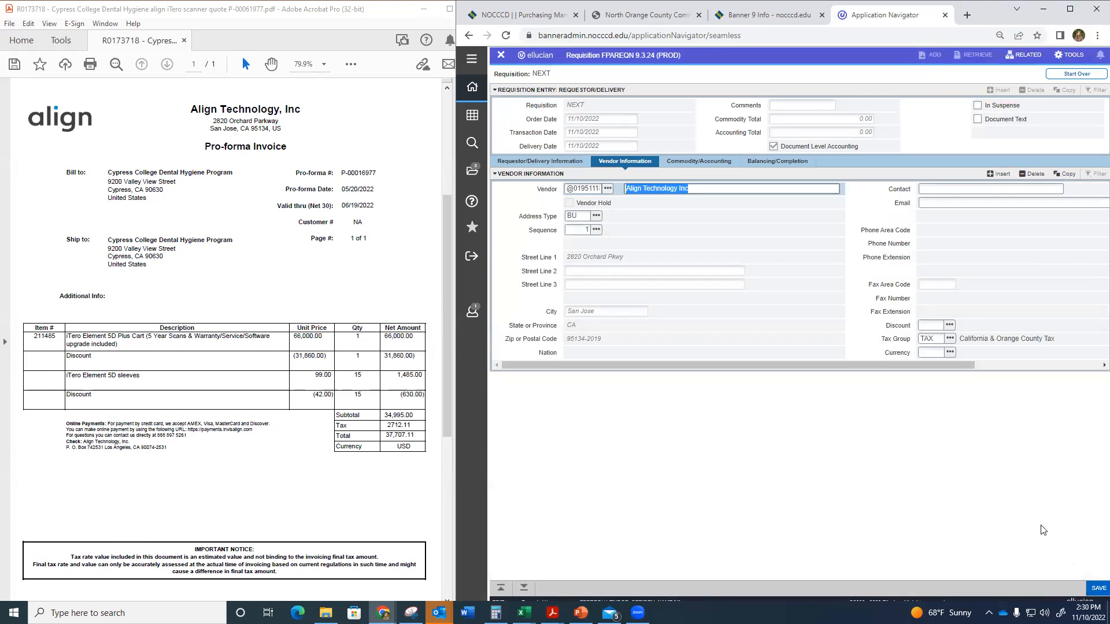
Step: Turn off Document Level Accounting and switch the vendor to its RE address in Los Angeles, continuing to the commodity entry
{"action": "left_click", "coordinate": [774, 147]}
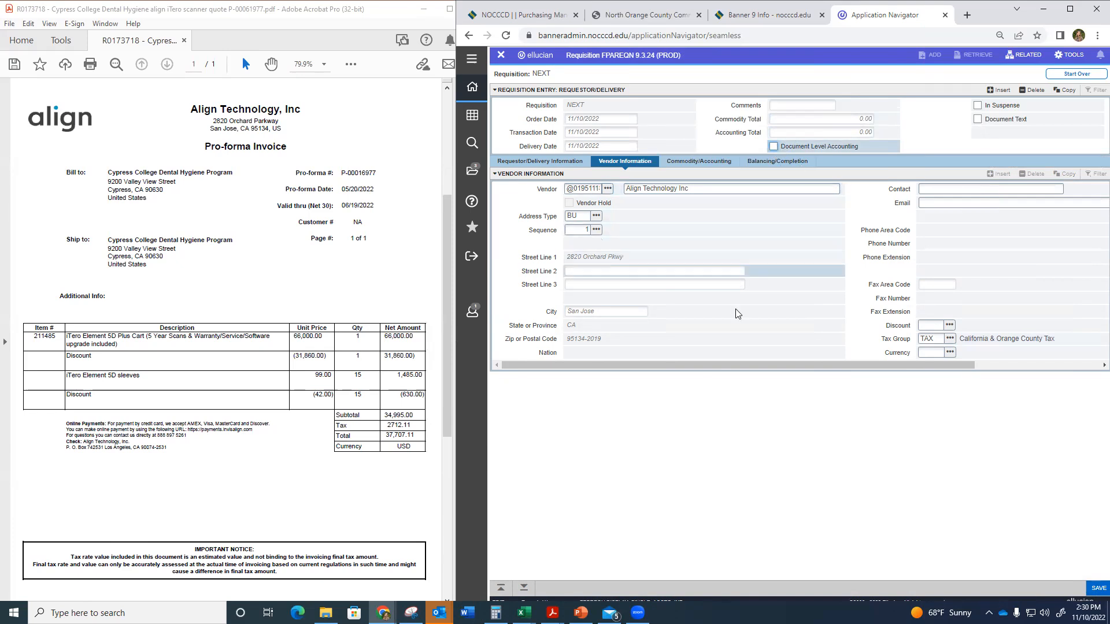
{"action": "left_click", "coordinate": [527, 581]}
{"action": "left_click", "coordinate": [596, 229]}
{"action": "left_click", "coordinate": [553, 251]}
{"action": "left_click", "coordinate": [1094, 588]}
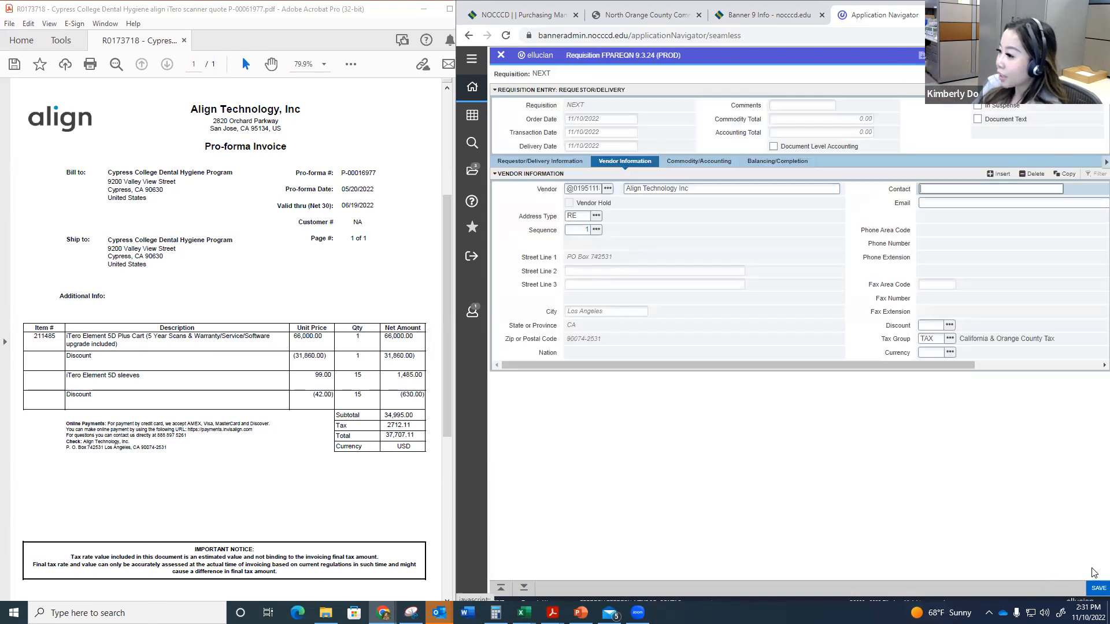
{"action": "left_click", "coordinate": [529, 588]}
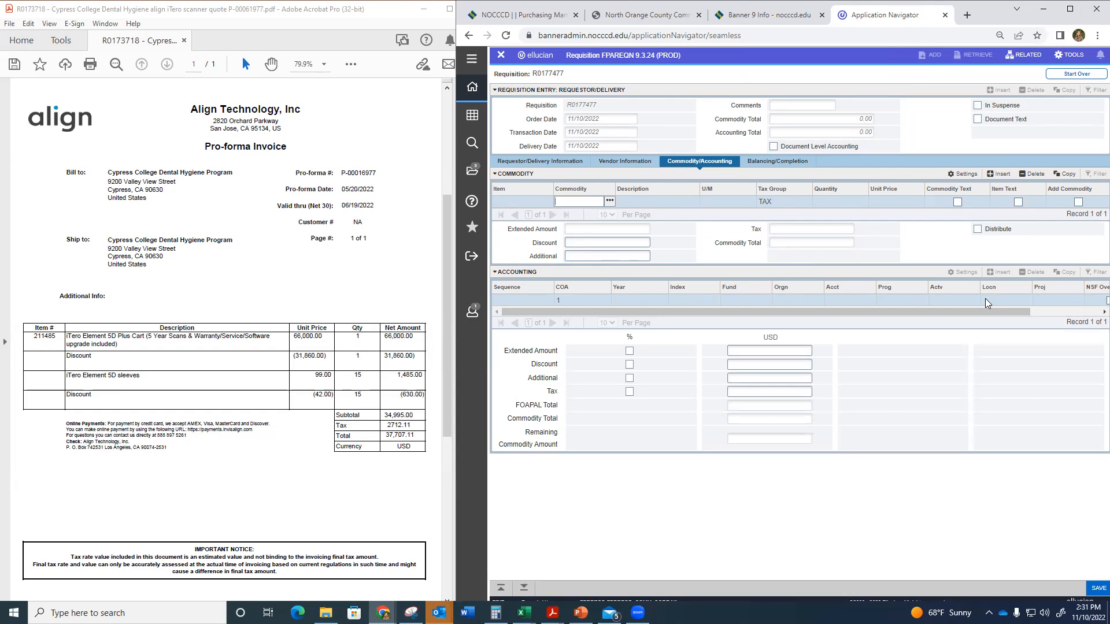
Step: Enter CH as the commodity code for the first requisition item
{"action": "type", "text": "KD"}
{"action": "key", "text": "Tab"}
{"action": "left_click", "coordinate": [595, 199]}
{"action": "type", "text": "CH"}
{"action": "key", "text": "Tab"}
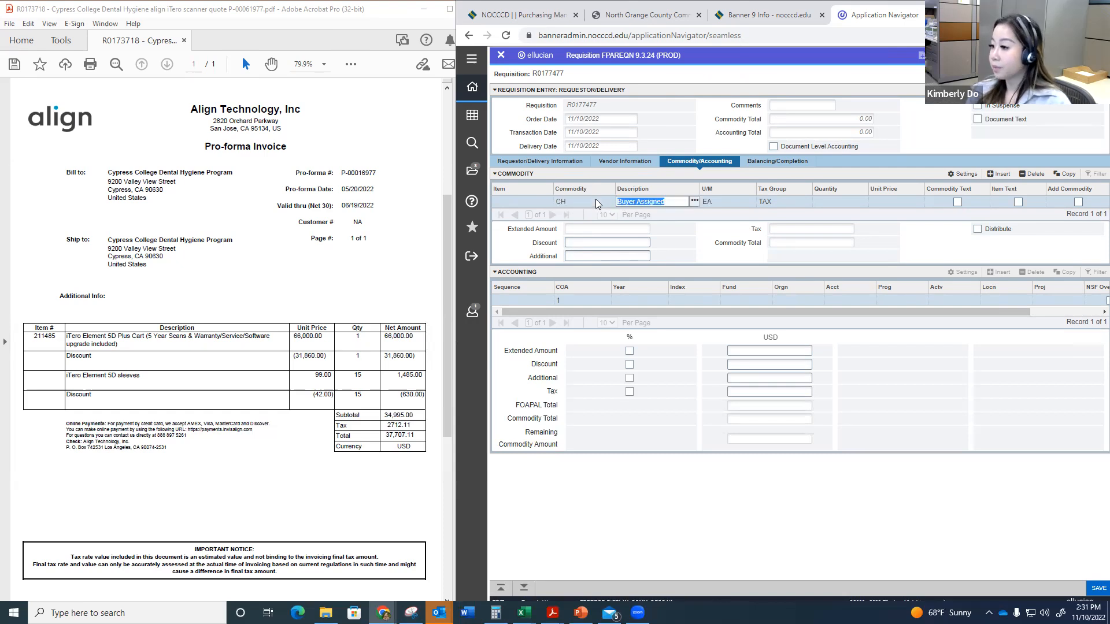
Step: Start the commodity description with "Item#: 2111485"
{"action": "type", "text": "Item"}
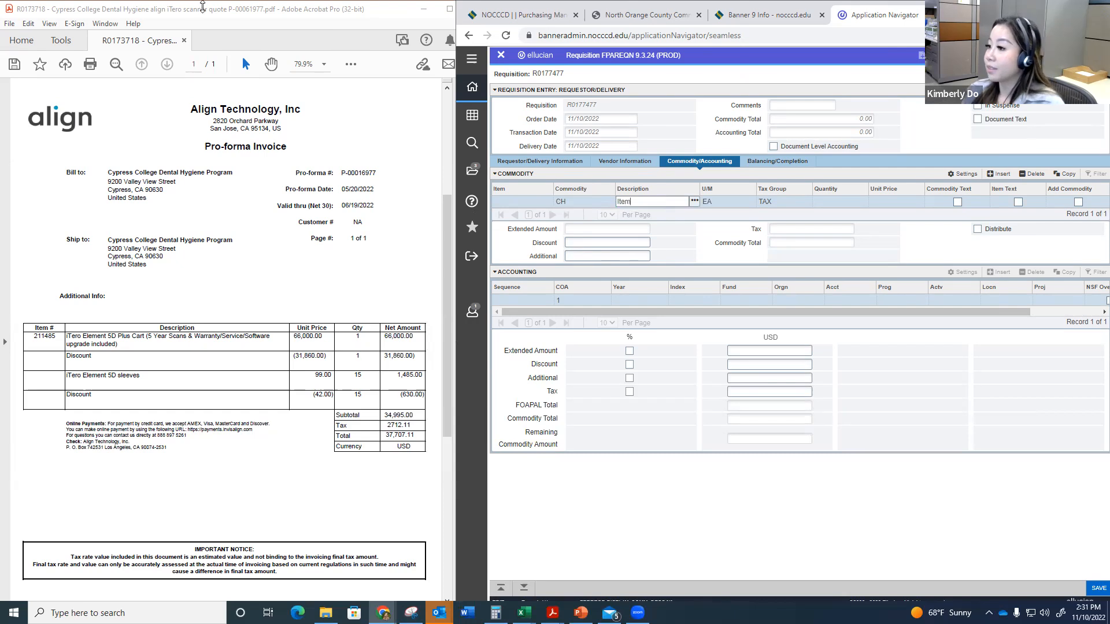
{"action": "left_click_drag", "start_coordinate": [529, 76], "coordinate": [559, 80]}
{"action": "key", "text": "ctrl+c"}
{"action": "key", "text": "ctrl+t"}
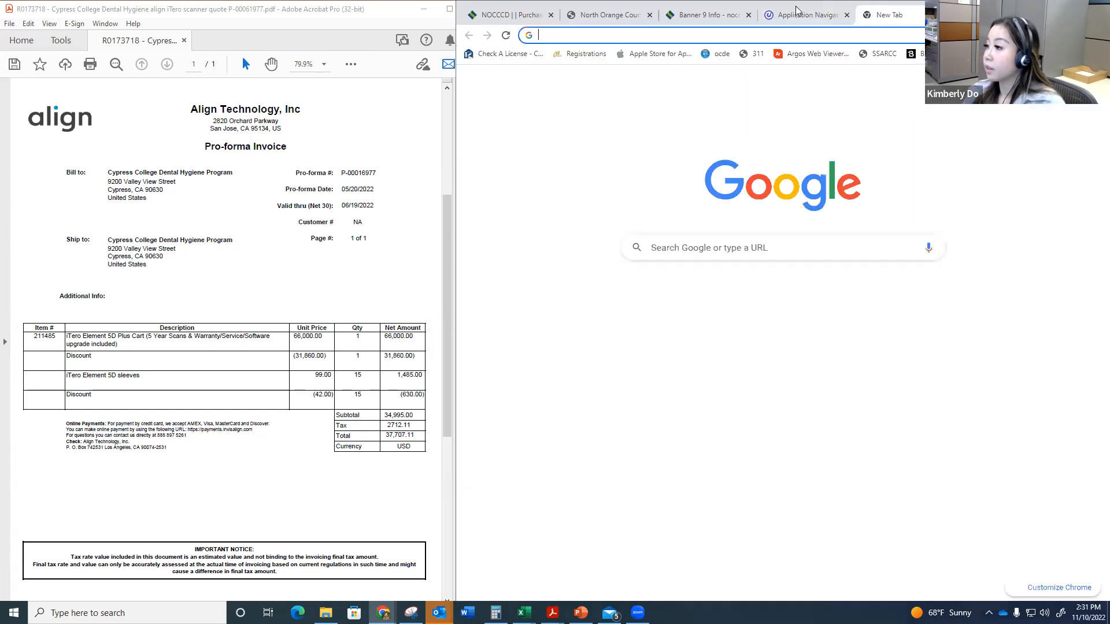
{"action": "left_click", "coordinate": [803, 14]}
{"action": "left_click", "coordinate": [632, 200]}
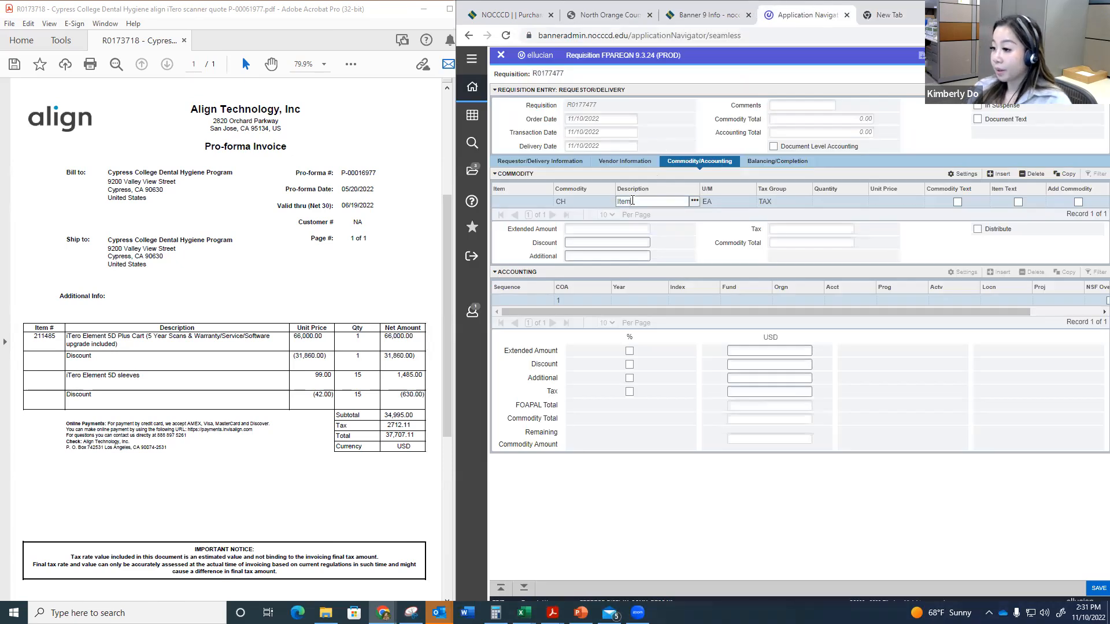
{"action": "type", "text": "Item#: 2111485"}
{"action": "key", "text": "ctrl+v"}
{"action": "key", "text": "ctrl+z"}
Step: Copy the iTero Element 5D Plus Cart description from the quote and append it to the commodity description
{"action": "left_click_drag", "start_coordinate": [67, 335], "coordinate": [119, 343]}
{"action": "key", "text": "ctrl+c"}
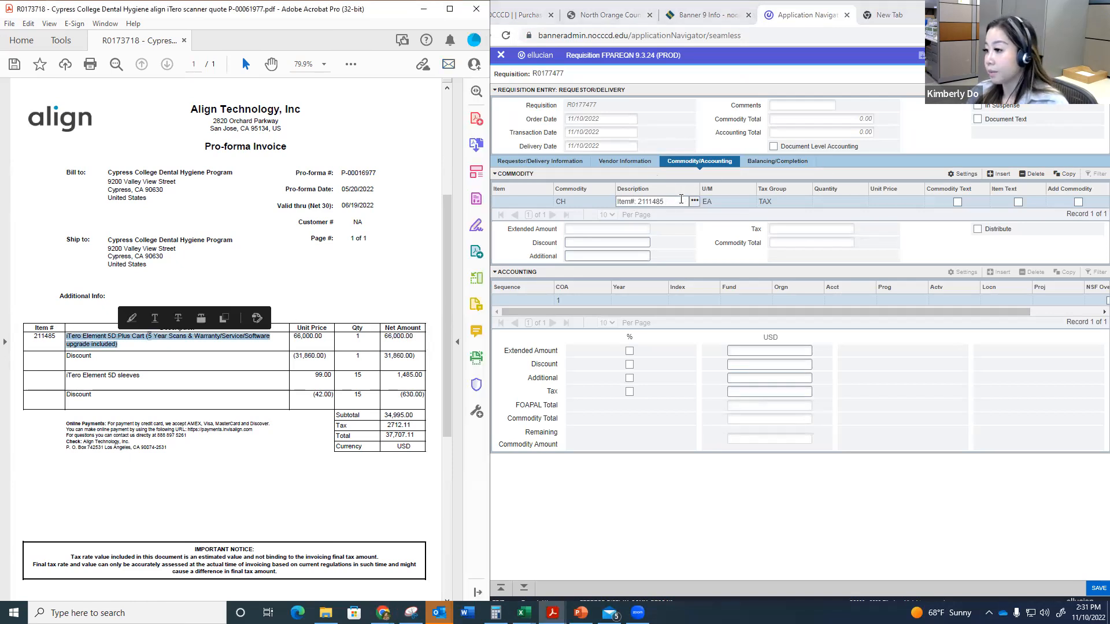
{"action": "left_click", "coordinate": [681, 198]}
{"action": "key", "text": "ctrl+v"}
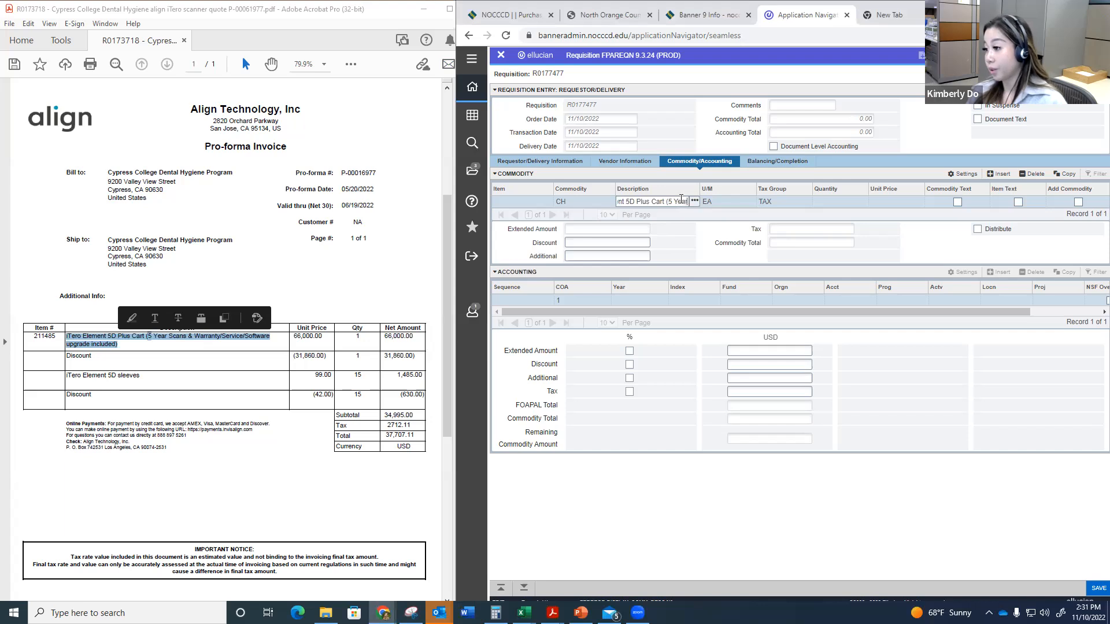
Step: Set the commodity quantity to 1, keeping the EA unit and TAX group
{"action": "key", "text": "Tab"}
{"action": "key", "text": "Tab"}
{"action": "key", "text": "Tab"}
{"action": "key", "text": "Tab"}
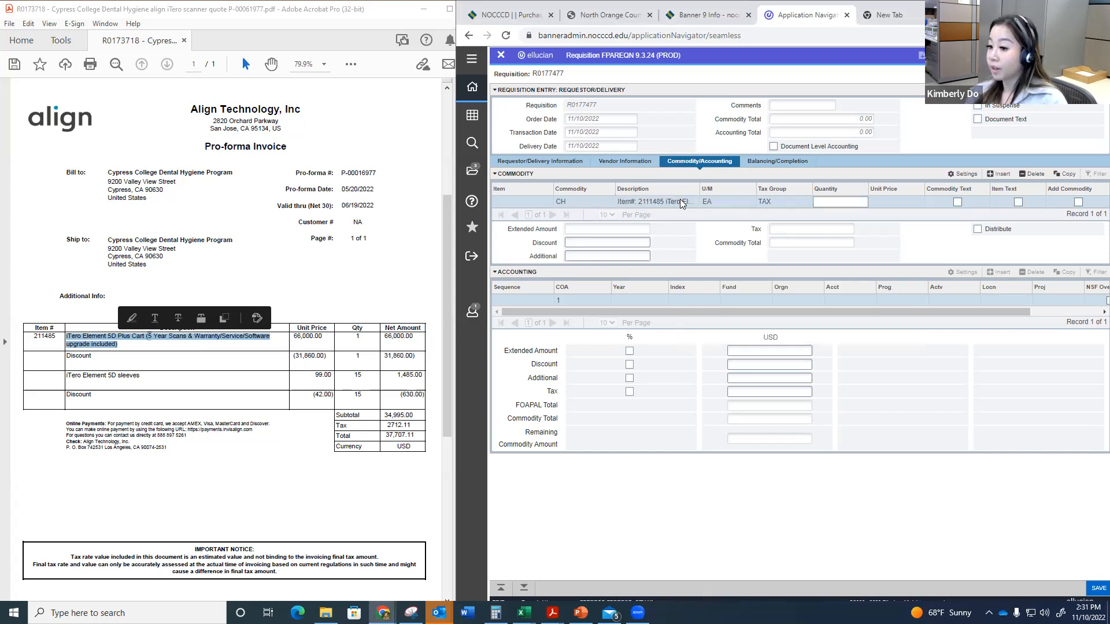
{"action": "type", "text": "1"}
{"action": "key", "text": "Tab"}
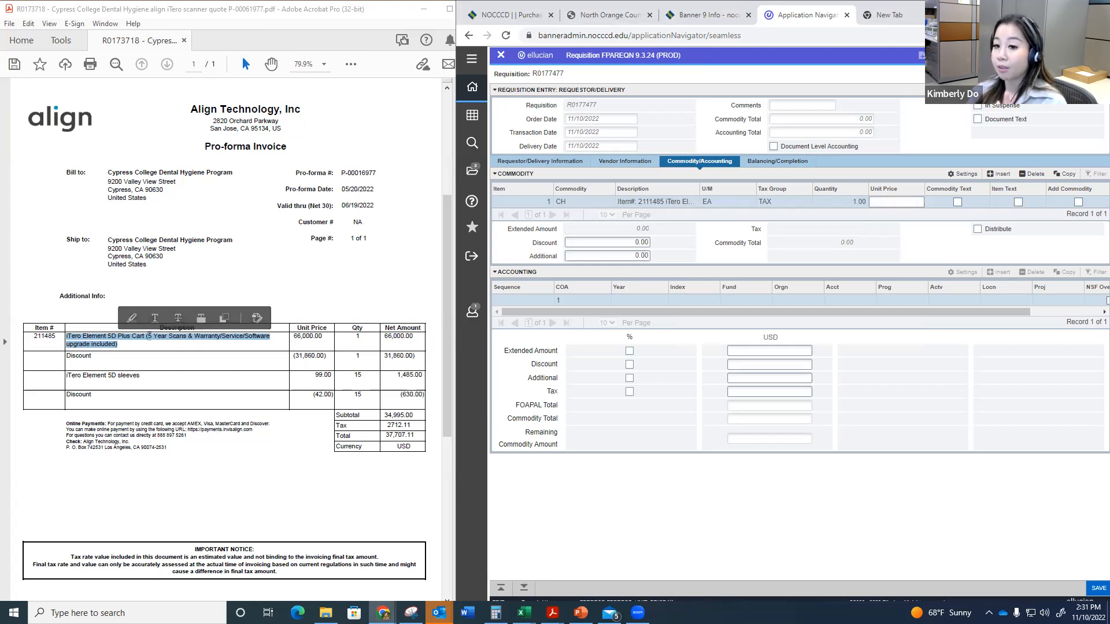
Step: Calculate 66000 minus 31860 in Calculator and enter 34,140 as the commodity's unit price
{"action": "key", "text": "alt+Tab"}
{"action": "type", "text": "660"}
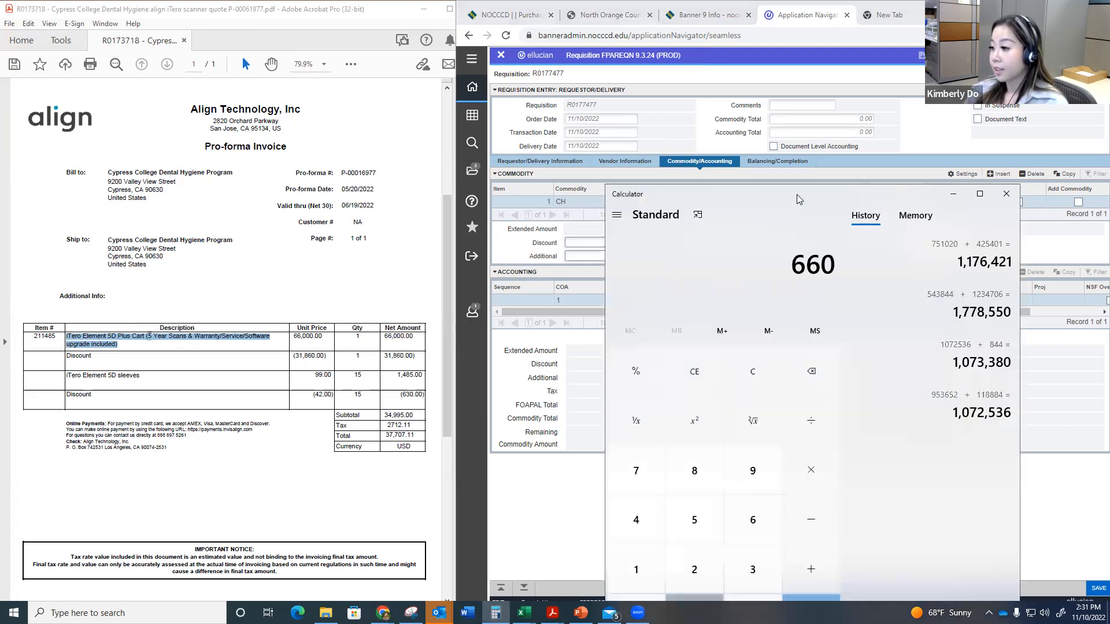
{"action": "type", "text": "00 - 31860 ="}
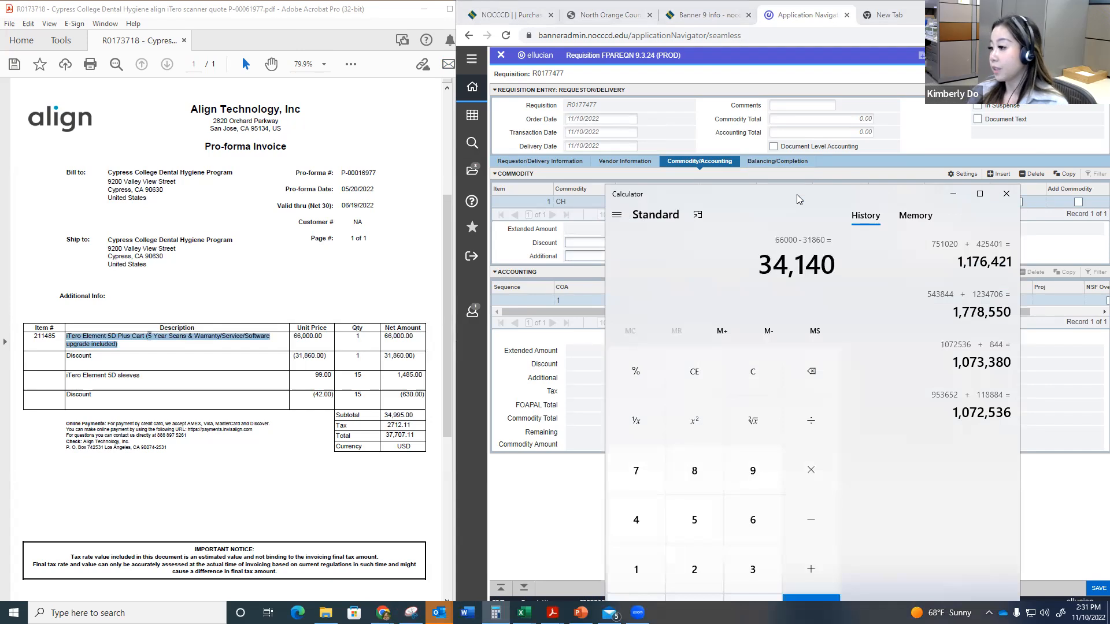
{"action": "left_click", "coordinate": [1069, 233]}
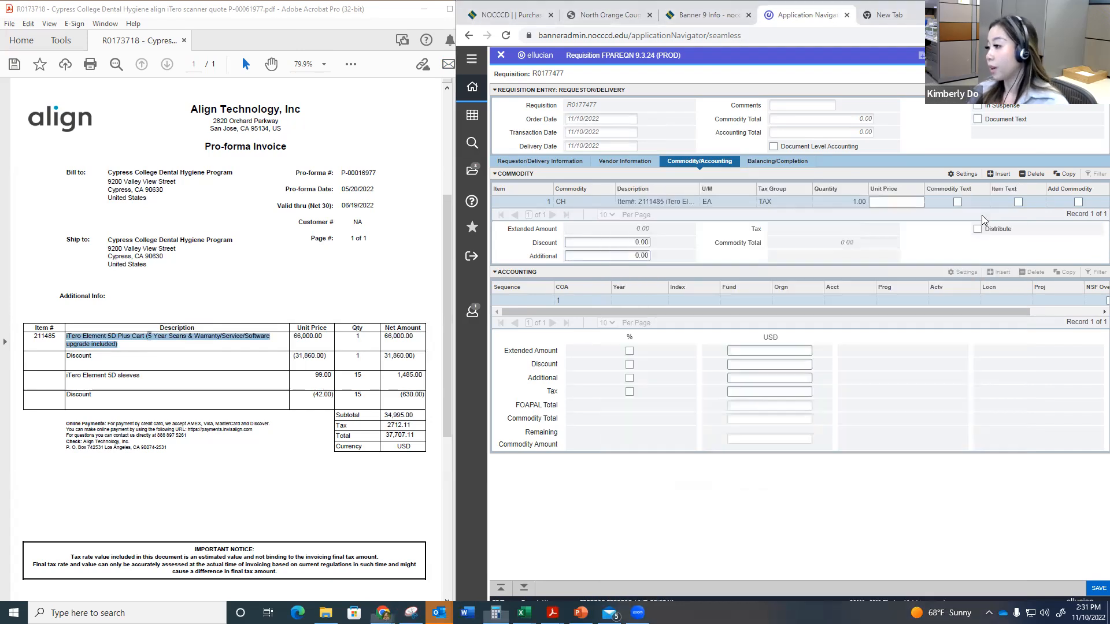
{"action": "left_click", "coordinate": [907, 207]}
{"action": "type", "text": "34,140"}
{"action": "key", "text": "Tab"}
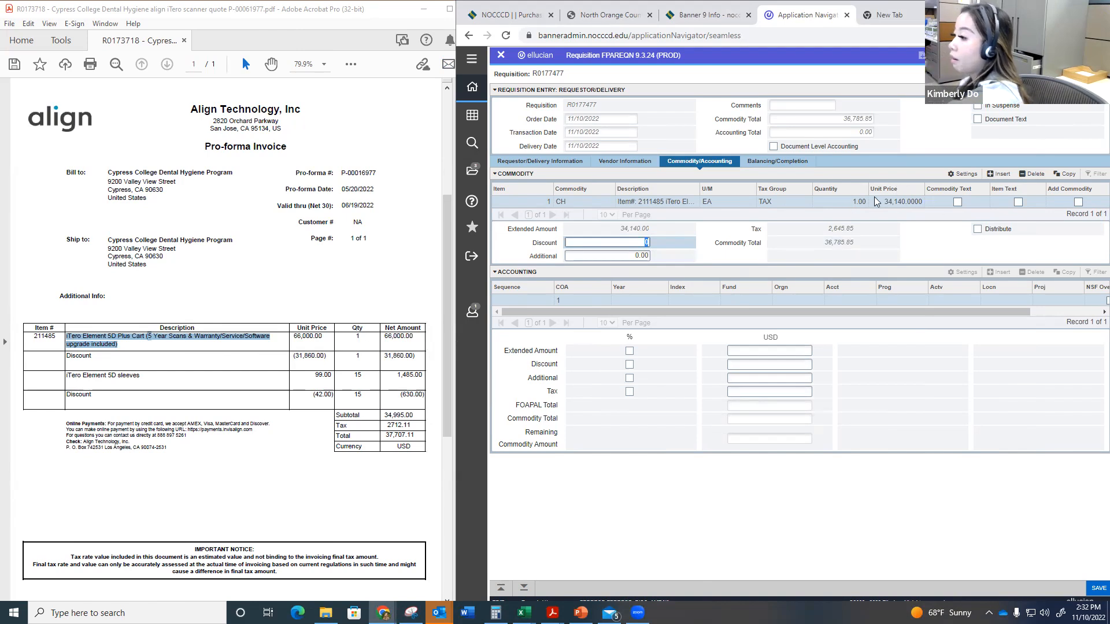
Step: Open the Item Text form (FOAPOXT) for the cart commodity and proceed to its text entry lines
{"action": "left_click", "coordinate": [902, 201]}
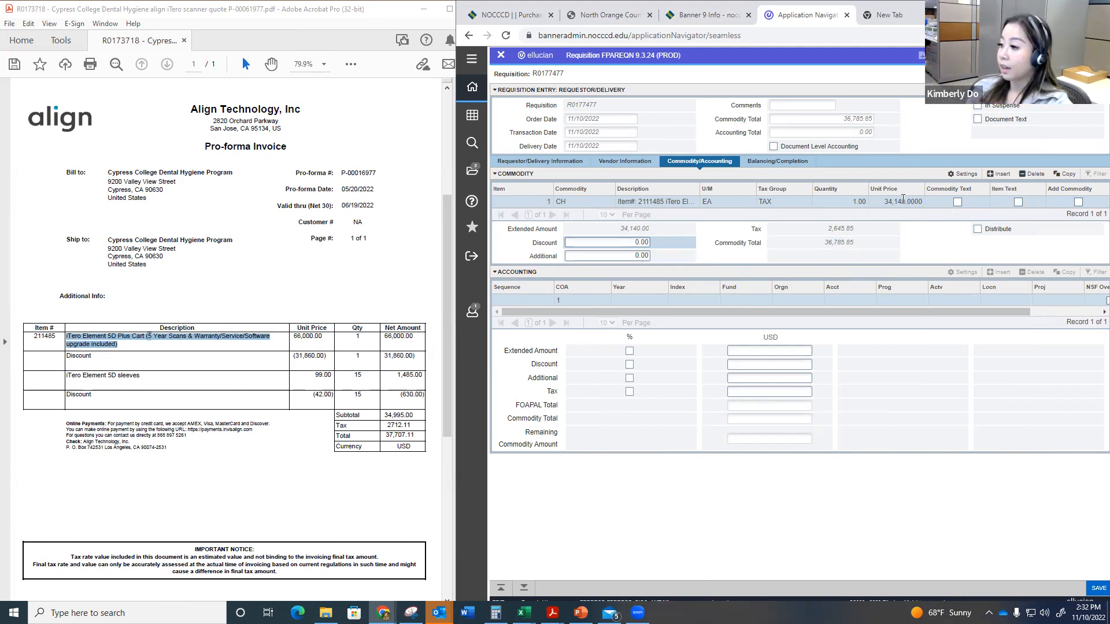
{"action": "left_click", "coordinate": [677, 204]}
{"action": "key", "text": "Right"}
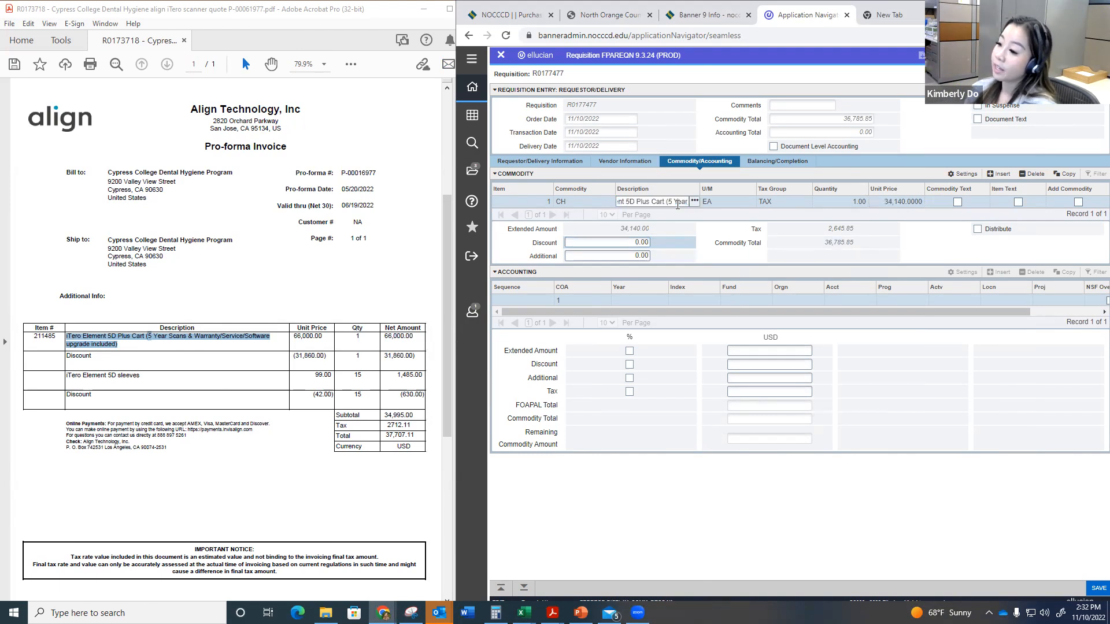
{"action": "left_click", "coordinate": [1020, 56]}
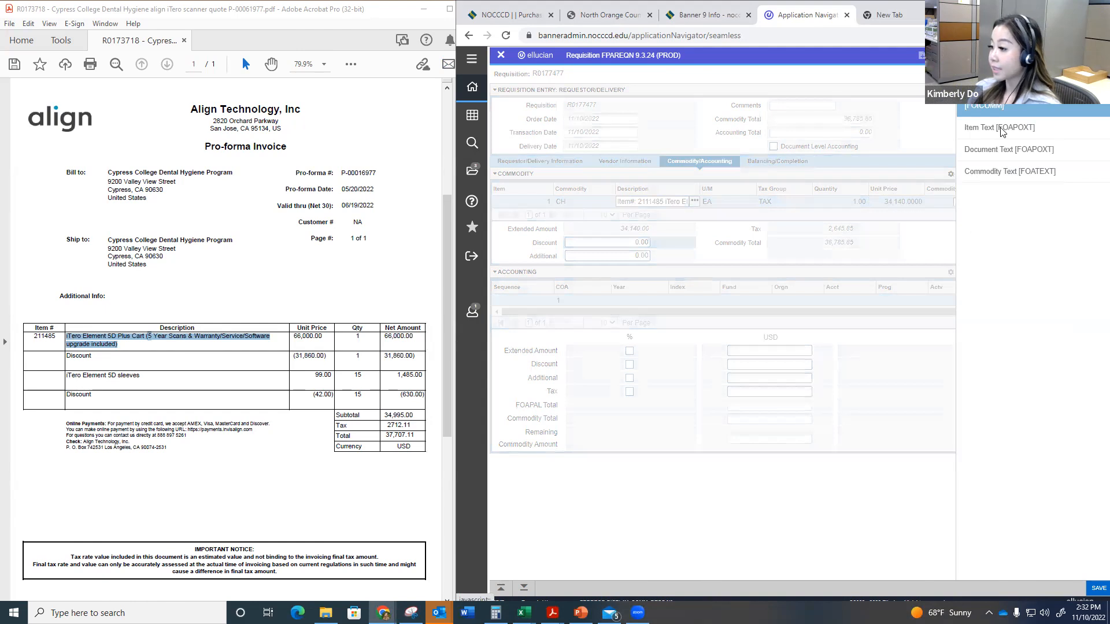
{"action": "left_click", "coordinate": [971, 136]}
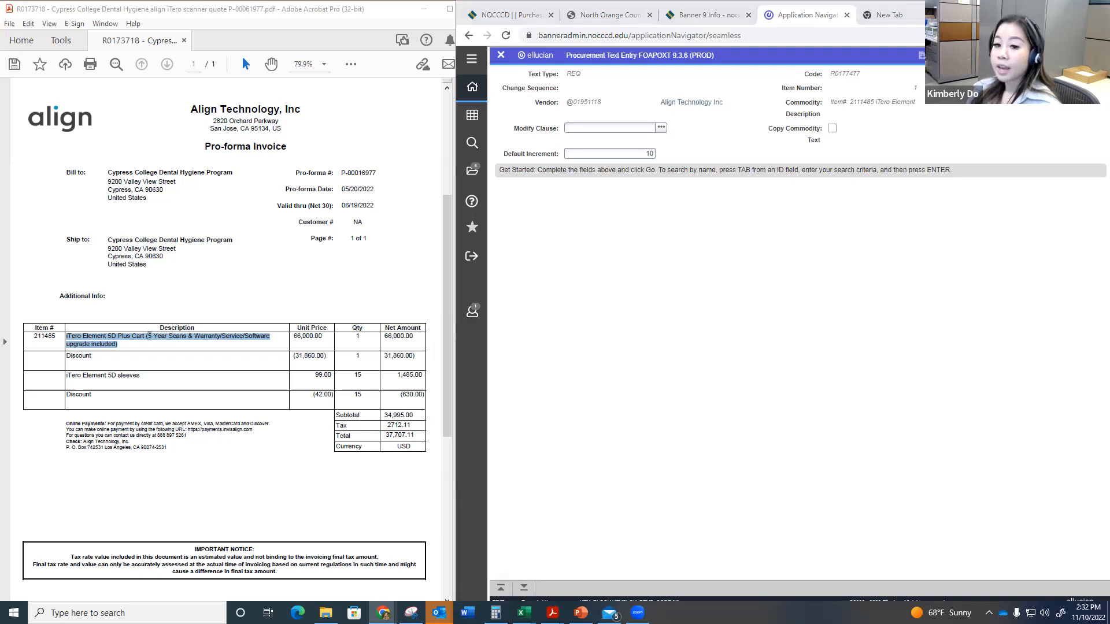
{"action": "key", "text": "alt+Page_Down"}
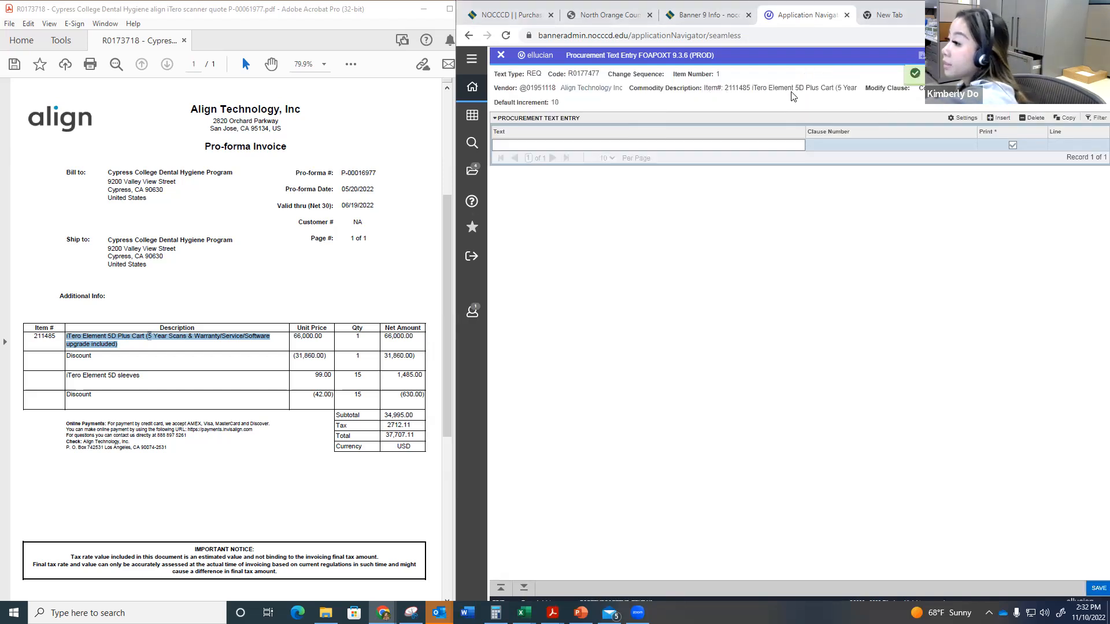
Step: Copy the cut-off description from the quote, starting at "Scans & Warranty", into the first item text line
{"action": "triple_click", "coordinate": [714, 81]}
{"action": "triple_click", "coordinate": [705, 91]}
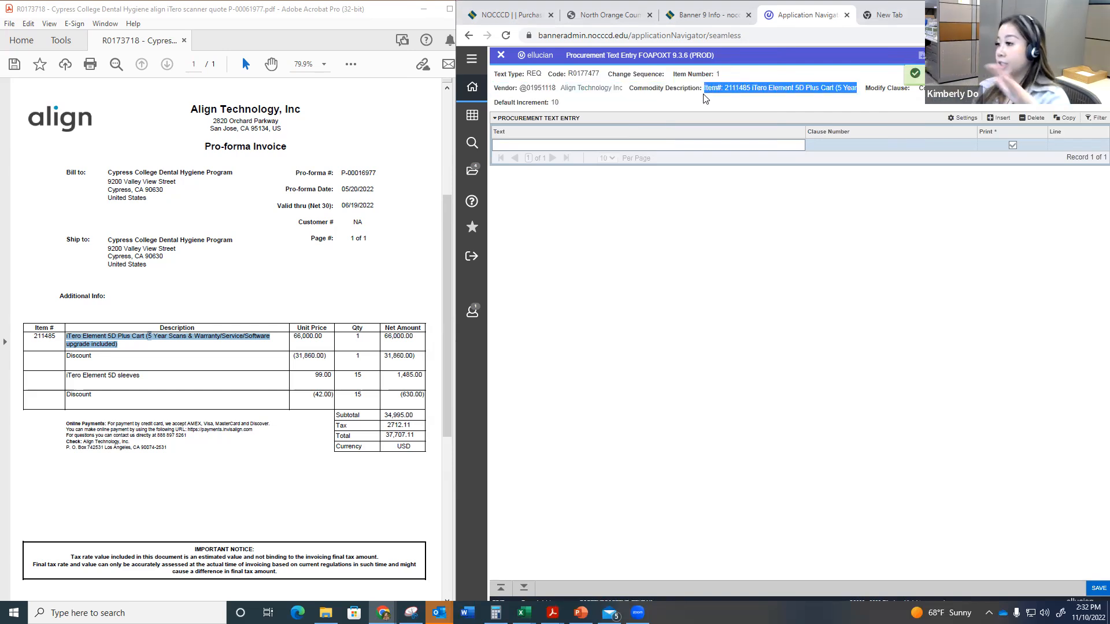
{"action": "left_click", "coordinate": [169, 337]}
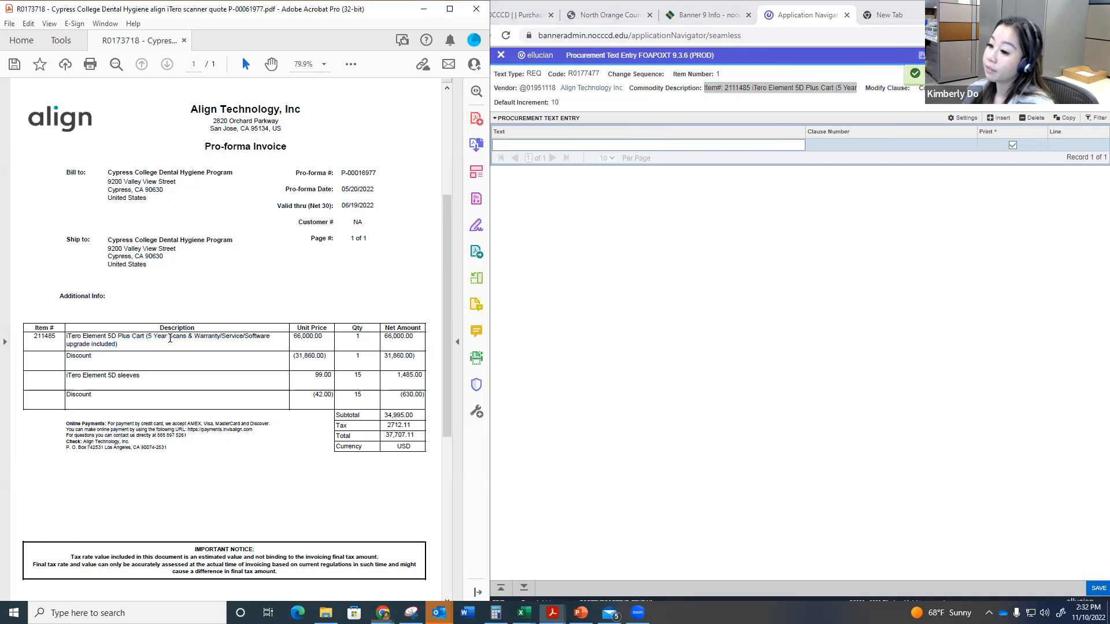
{"action": "left_click_drag", "start_coordinate": [169, 337], "coordinate": [118, 345]}
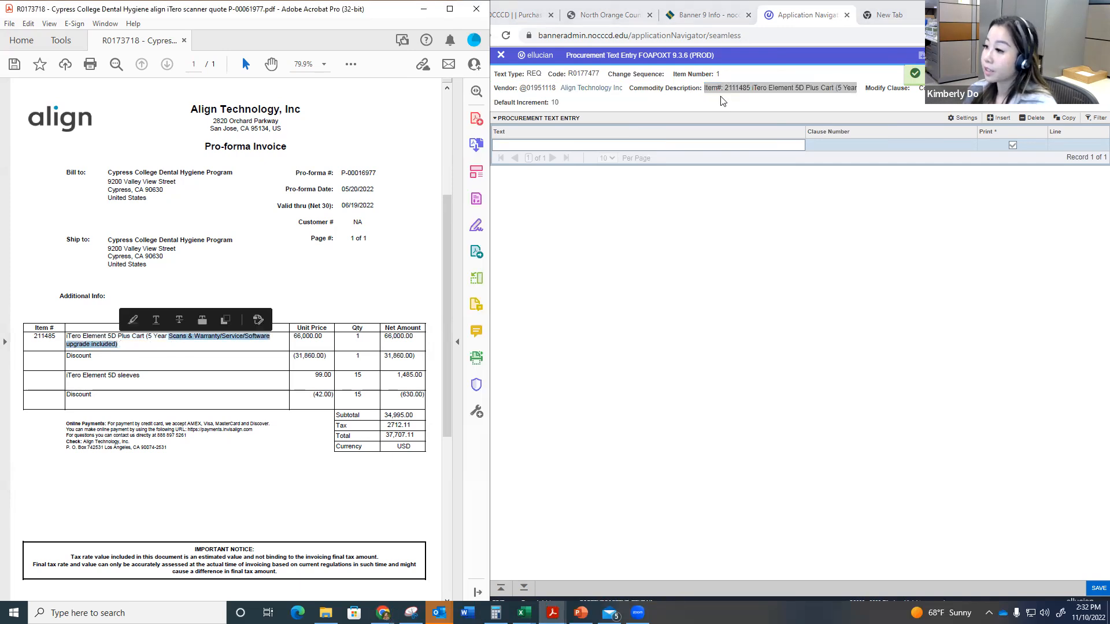
{"action": "left_click", "coordinate": [674, 147]}
{"action": "key", "text": "ctrl+v"}
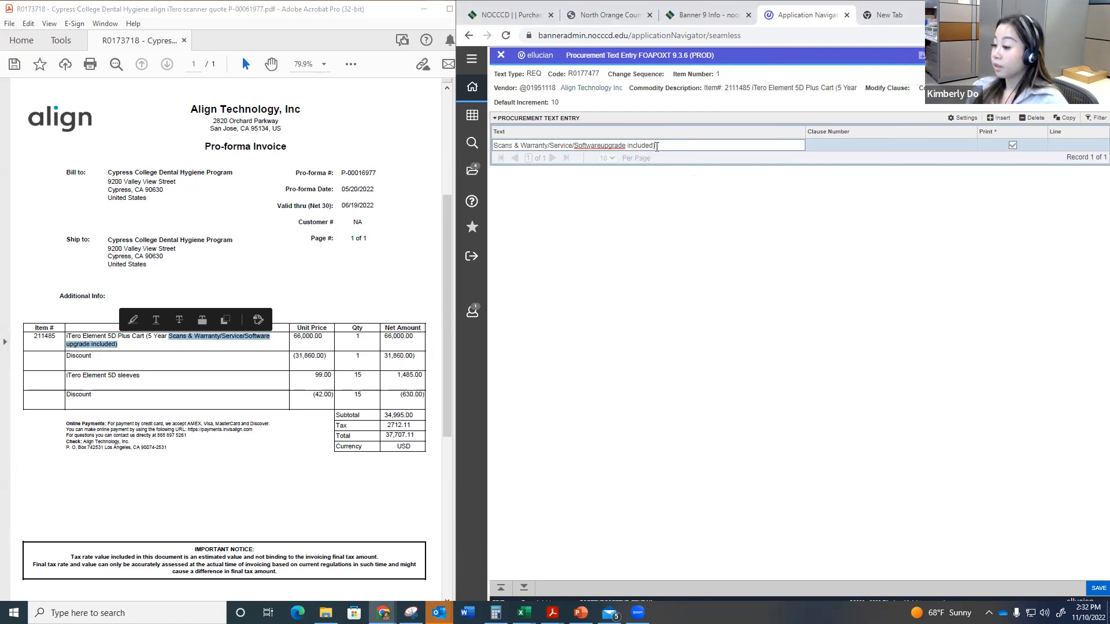
Step: Remove "included)" from the first text line and separate "Software" and "upgrade" with a space
{"action": "double_click", "coordinate": [657, 146]}
{"action": "key", "text": "BackSpace"}
{"action": "double_click", "coordinate": [656, 146]}
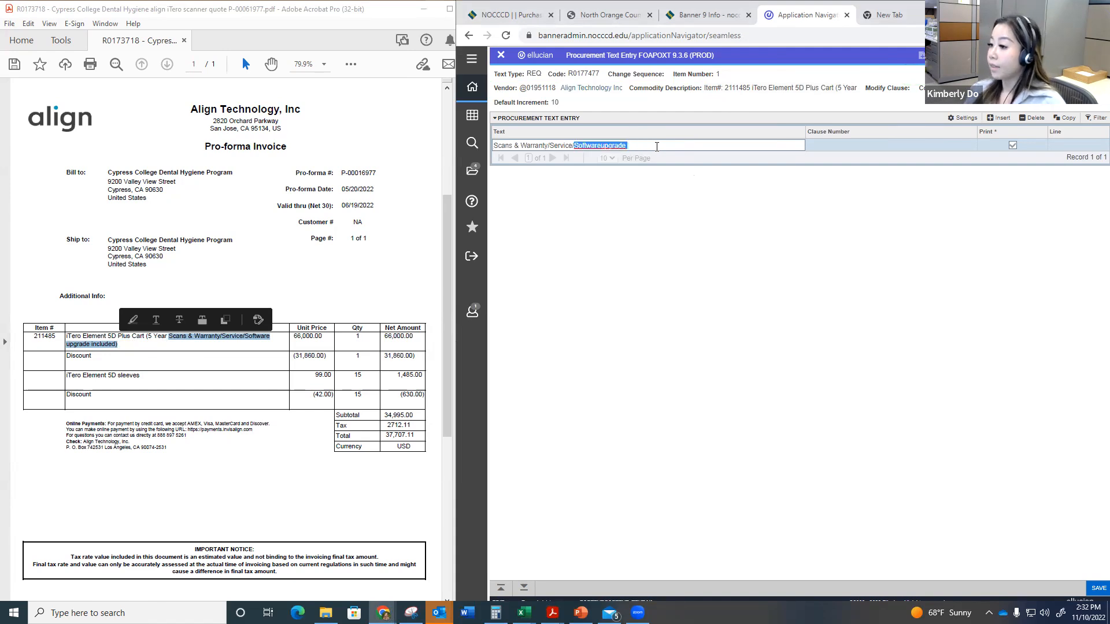
{"action": "left_click", "coordinate": [602, 145]}
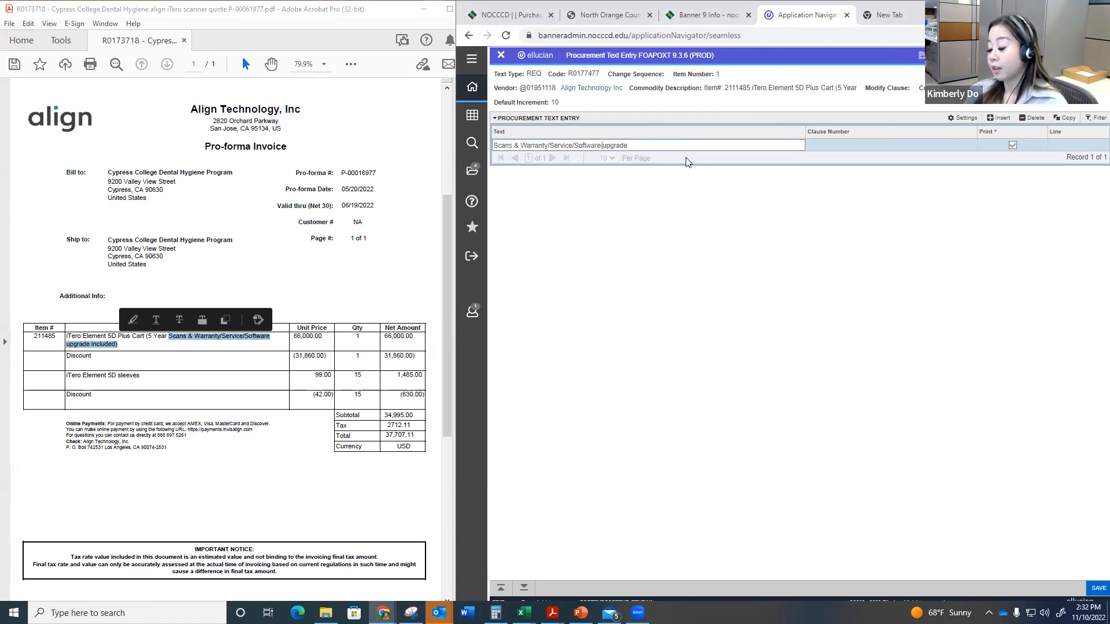
Step: Add a second text line containing only "included)", pasting the copied description and deleting the words before it
{"action": "key", "text": "Down"}
{"action": "key", "text": "ctrl+v"}
{"action": "key", "text": "ctrl+shift+Left"}
{"action": "key", "text": "ctrl+shift+Left"}
{"action": "key", "text": "ctrl+shift+Right"}
{"action": "key", "text": "Left"}
{"action": "key", "text": "ctrl+shift+Left"}
{"action": "key", "text": "ctrl+shift+Left"}
{"action": "key", "text": "ctrl+shift+Left"}
{"action": "key", "text": "ctrl+shift+Left"}
{"action": "key", "text": "ctrl+shift+Left"}
{"action": "key", "text": "BackSpace"}
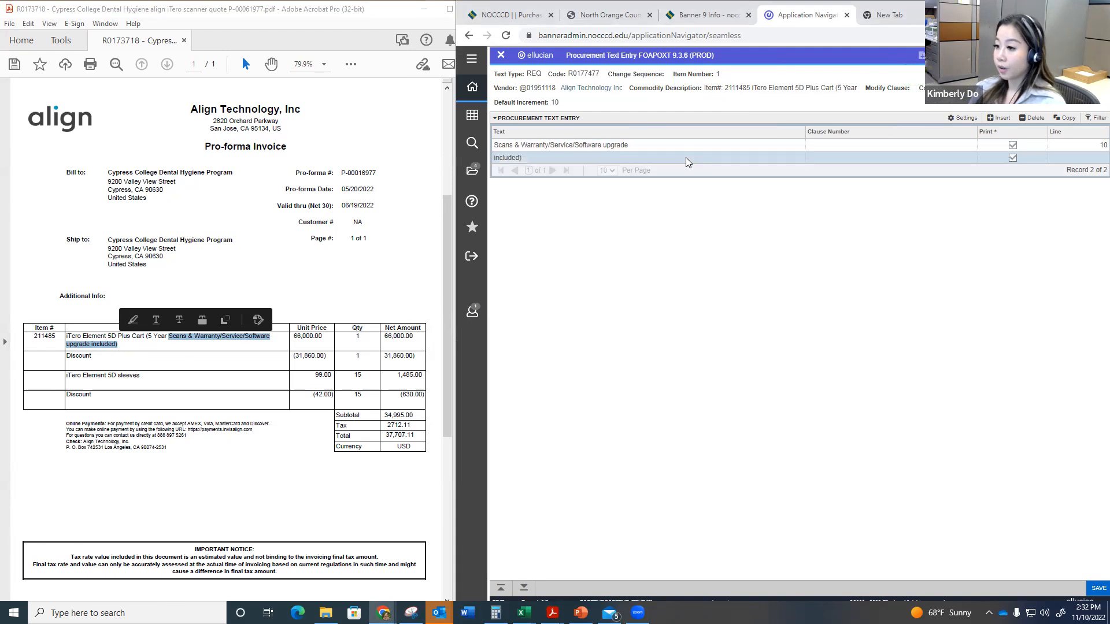
Step: Leave the third text line blank and enter "**Discount Applied:**" on the fourth line
{"action": "key", "text": "Down"}
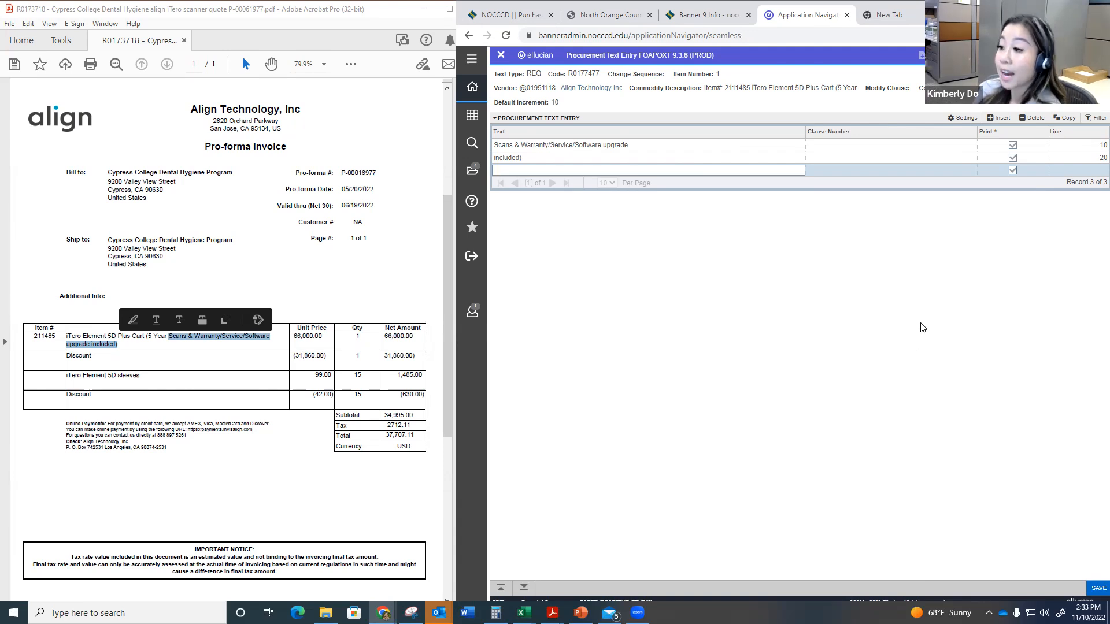
{"action": "left_click", "coordinate": [62, 354]}
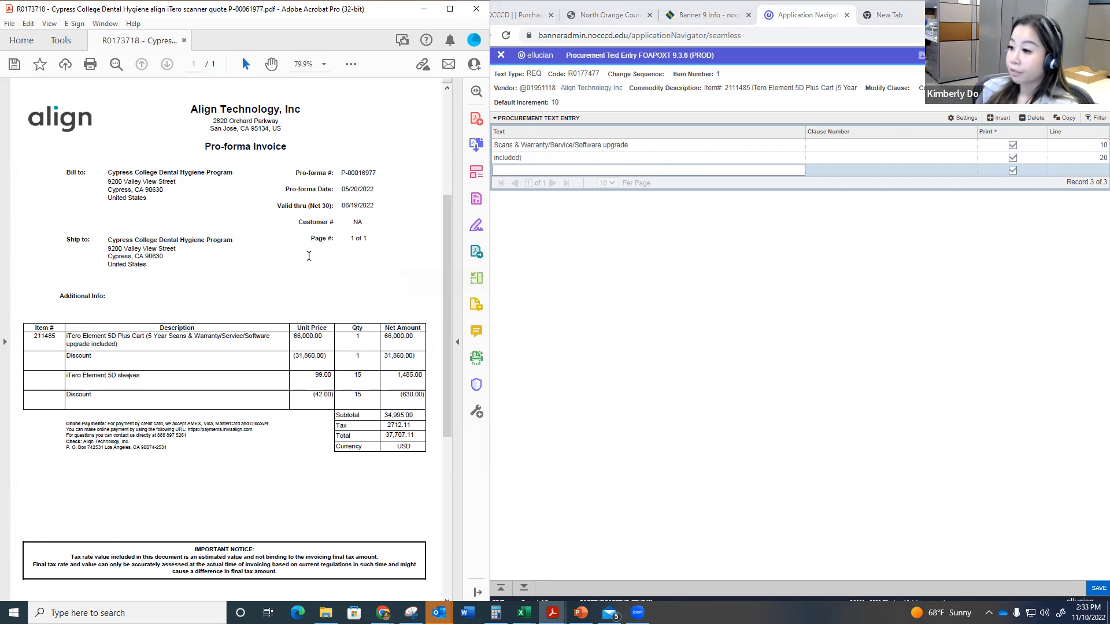
{"action": "left_click", "coordinate": [562, 170]}
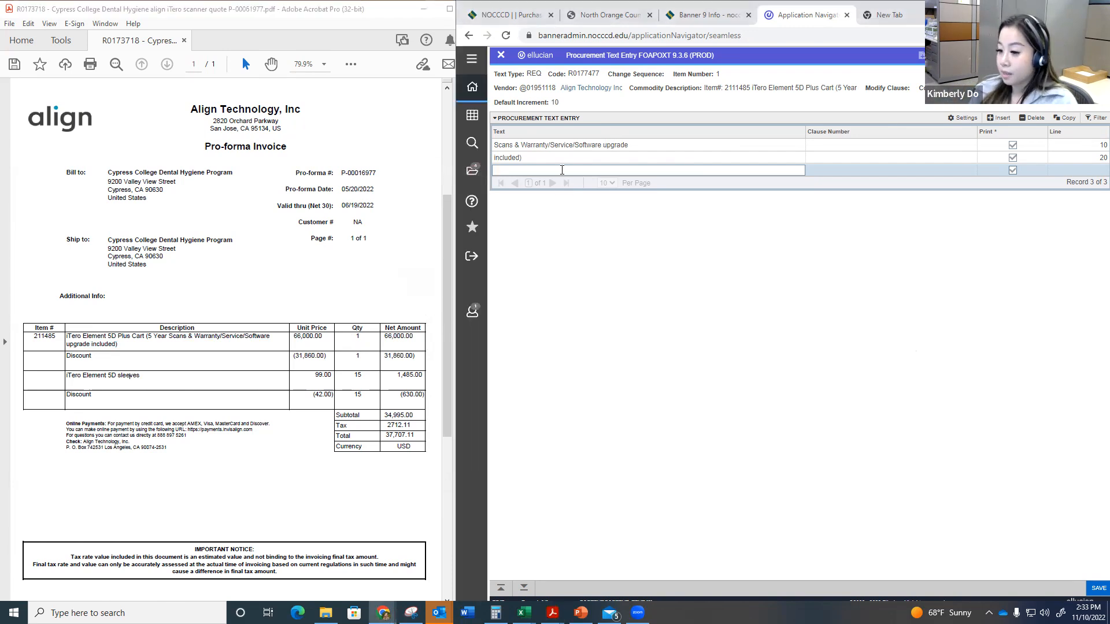
{"action": "key", "text": "Tab"}
{"action": "key", "text": "Tab"}
{"action": "key", "text": "Tab"}
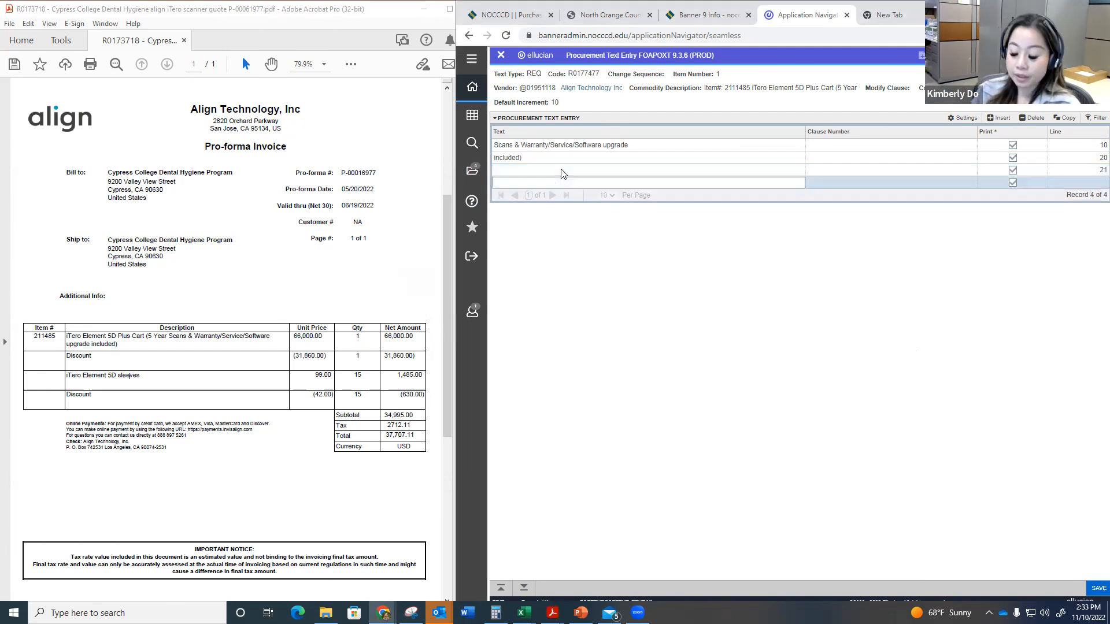
{"action": "type", "text": "**Discount"}
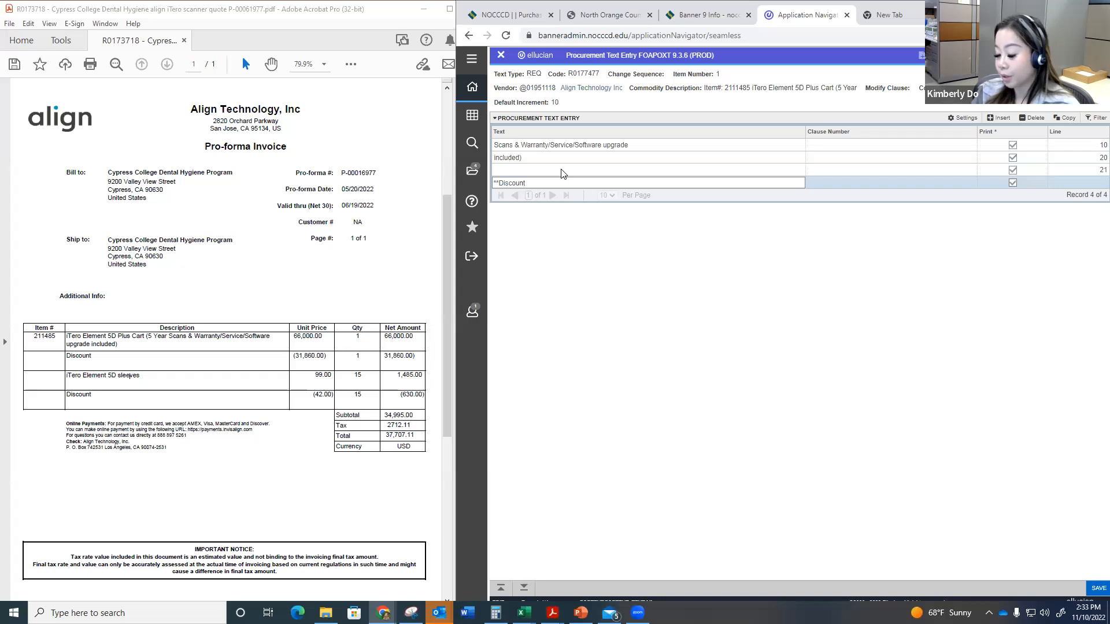
{"action": "type", "text": " Applied:**"}
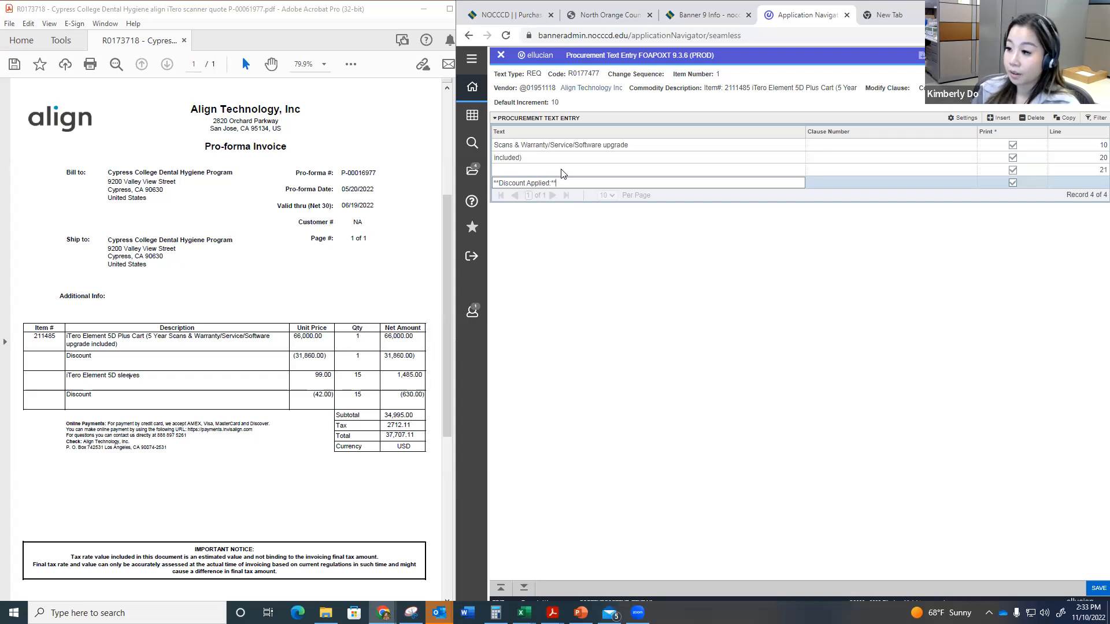
Step: Add two item text lines below the discount heading: "Original Cost: 66,000.00" and "Discount Applied: (31,860.00)"
{"action": "key", "text": "Down"}
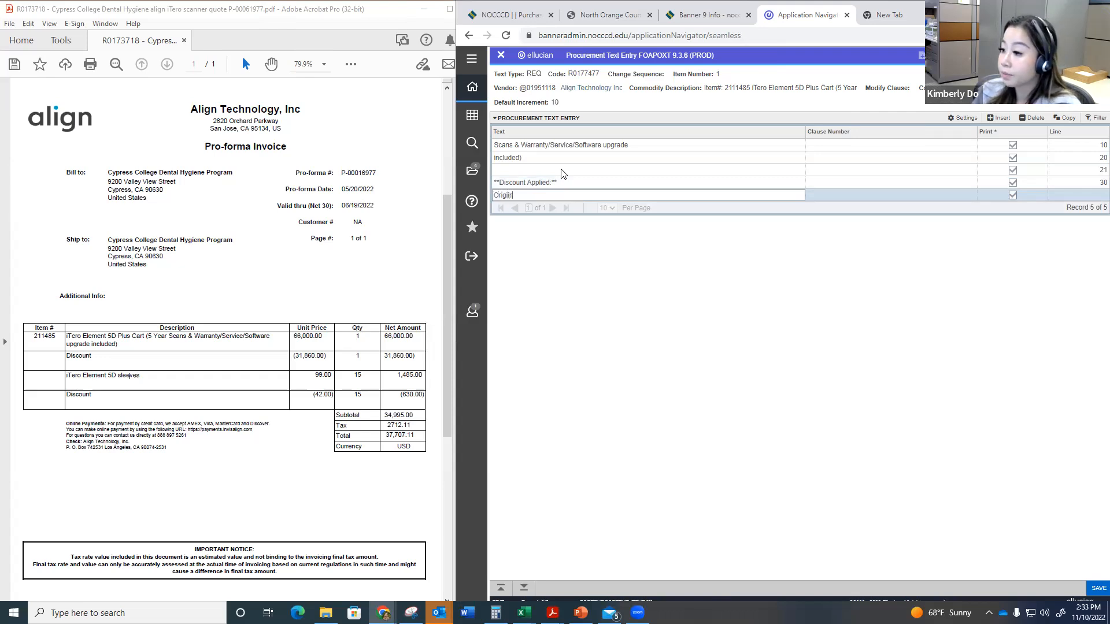
{"action": "type", "text": "Original Cost: 66,0"}
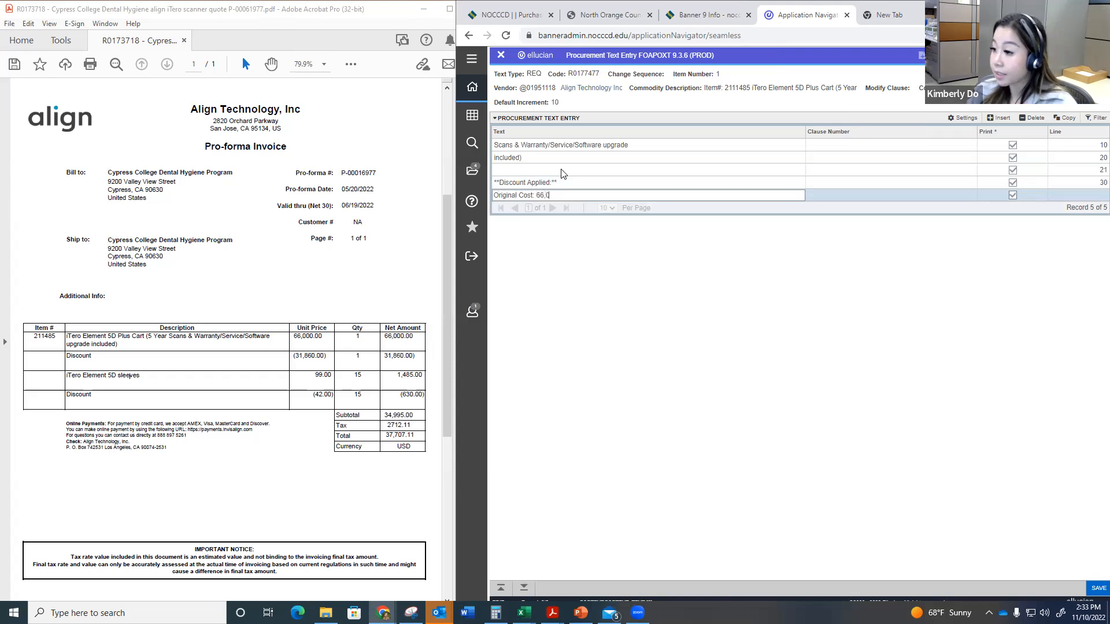
{"action": "key", "text": "Down"}
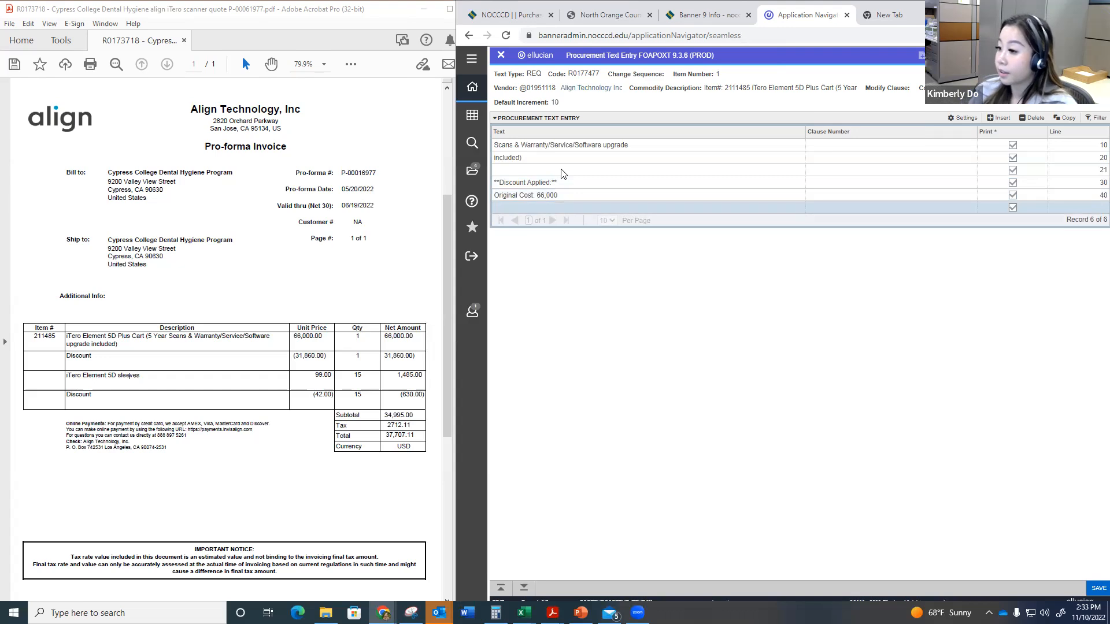
{"action": "key", "text": "Up"}
{"action": "key", "text": "Down"}
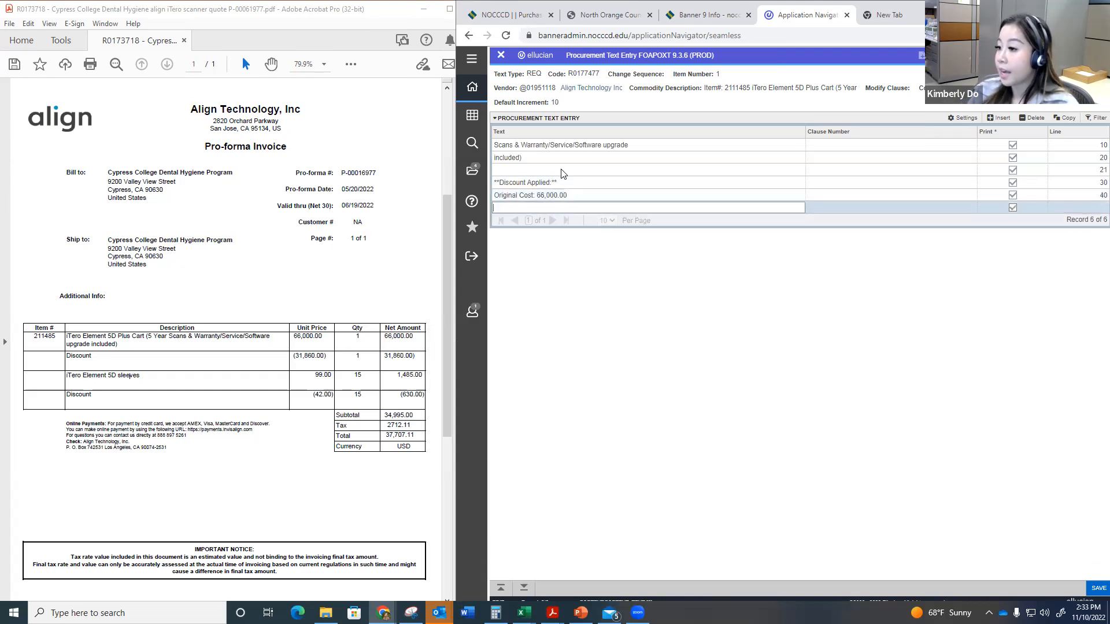
{"action": "type", "text": "Discount Applied"}
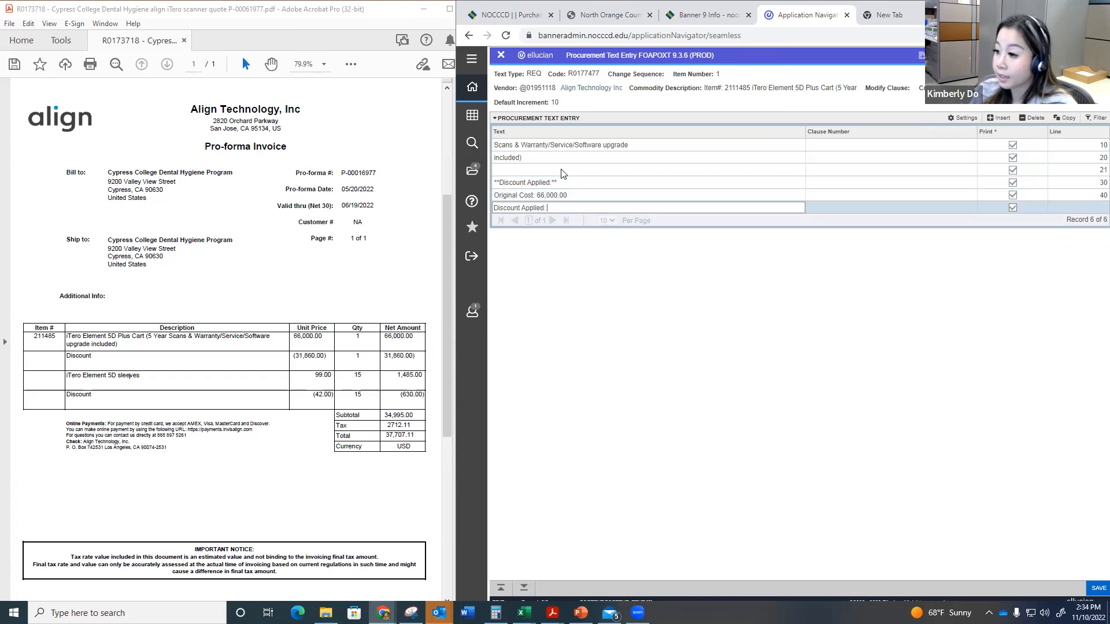
{"action": "type", "text": ": (31,860.00"}
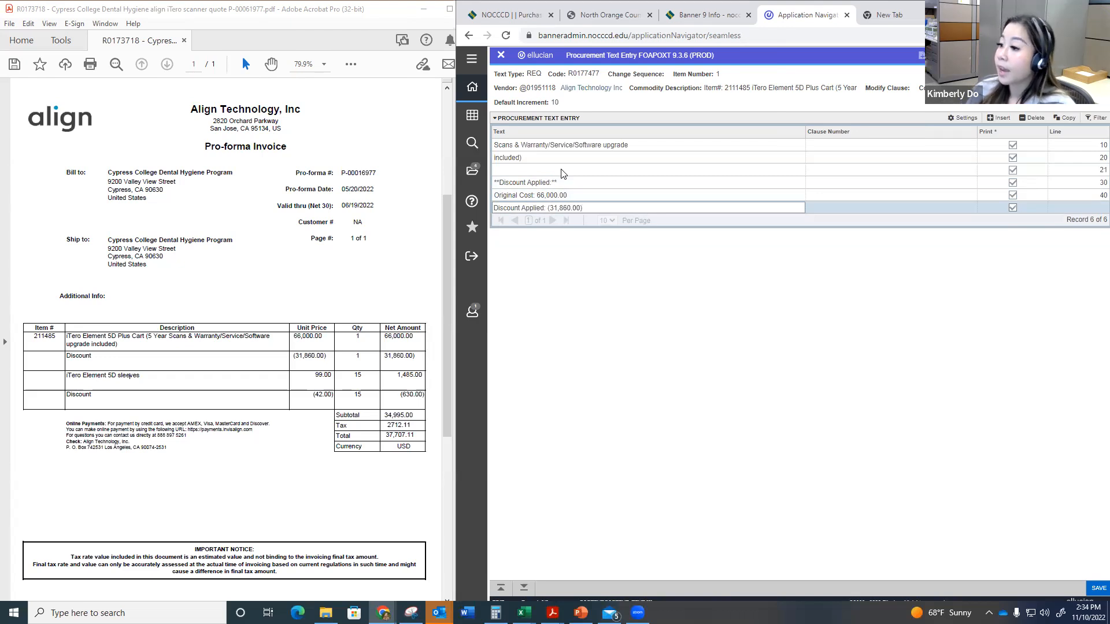
{"action": "key", "text": "Down"}
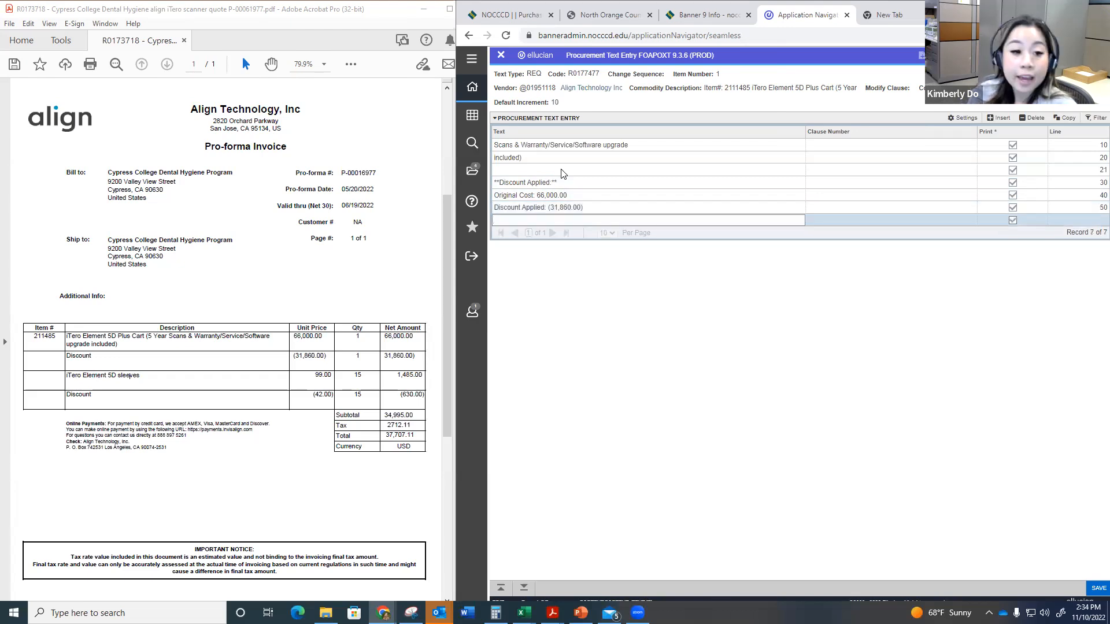
Step: Add the text line "New Cost: 34,140.00", taking the discounted price from the Calculator
{"action": "type", "text": "New Cost: ("}
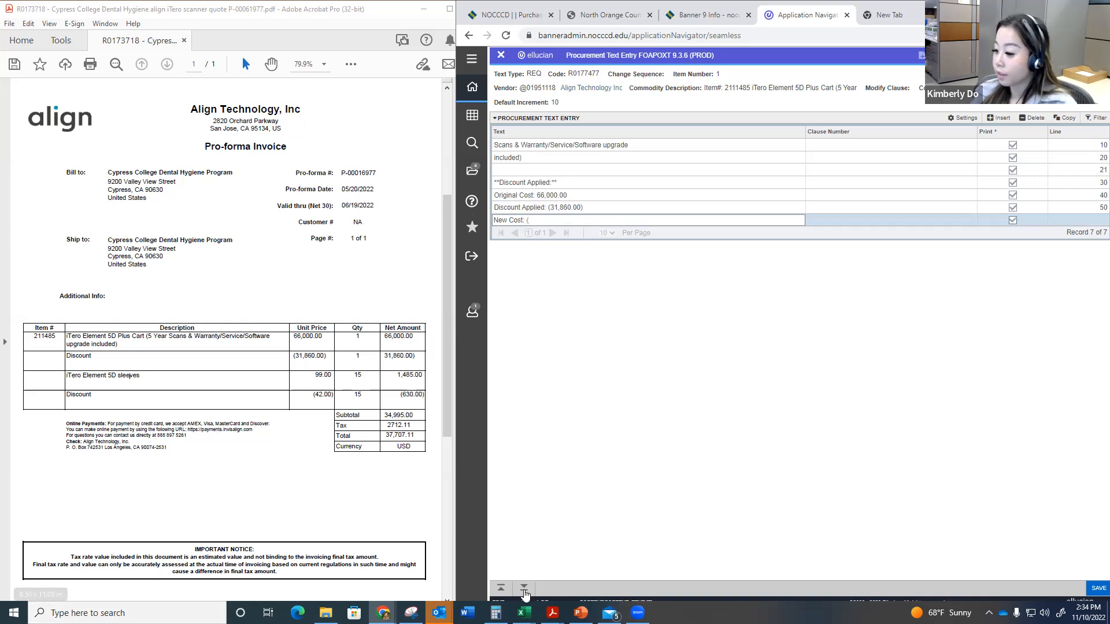
{"action": "left_click", "coordinate": [495, 613]}
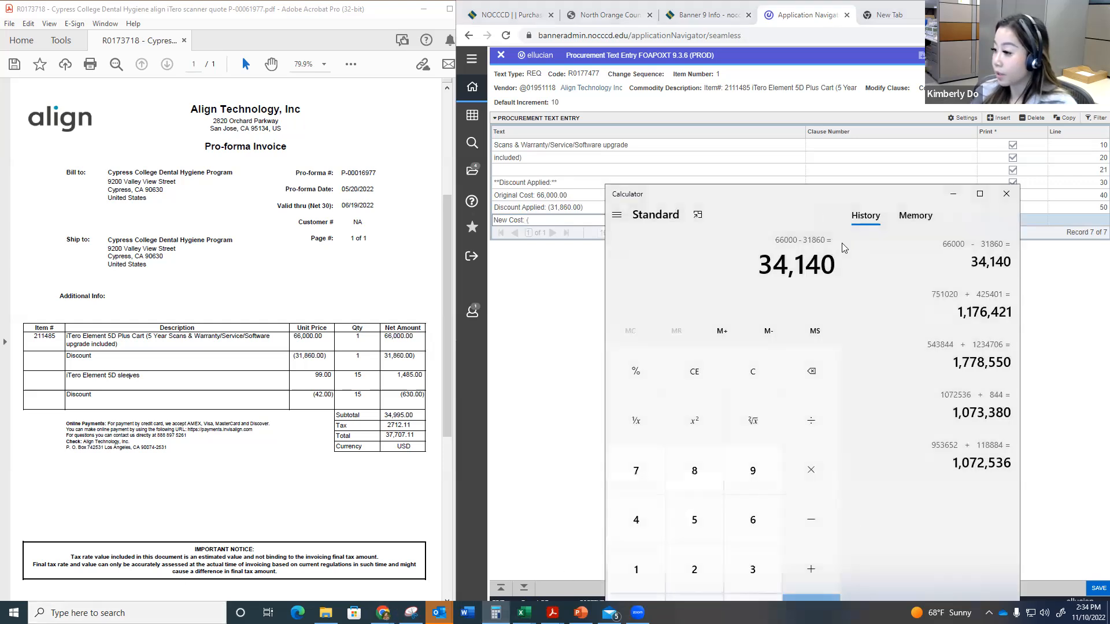
{"action": "left_click", "coordinate": [556, 219]}
{"action": "type", "text": ": 34,140.00"}
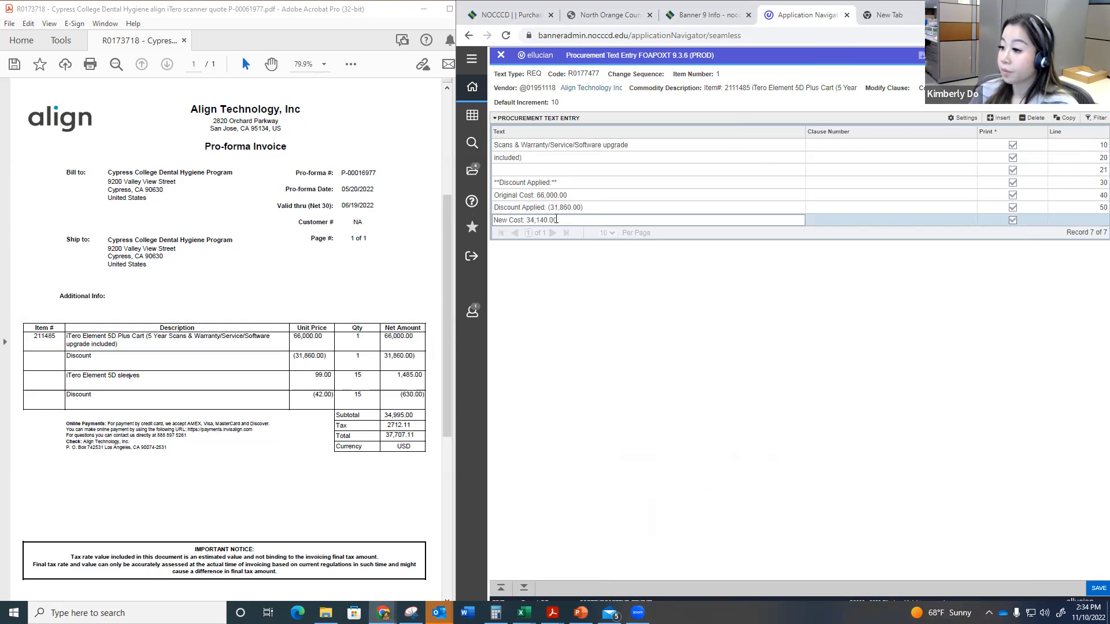
{"action": "key", "text": "Down"}
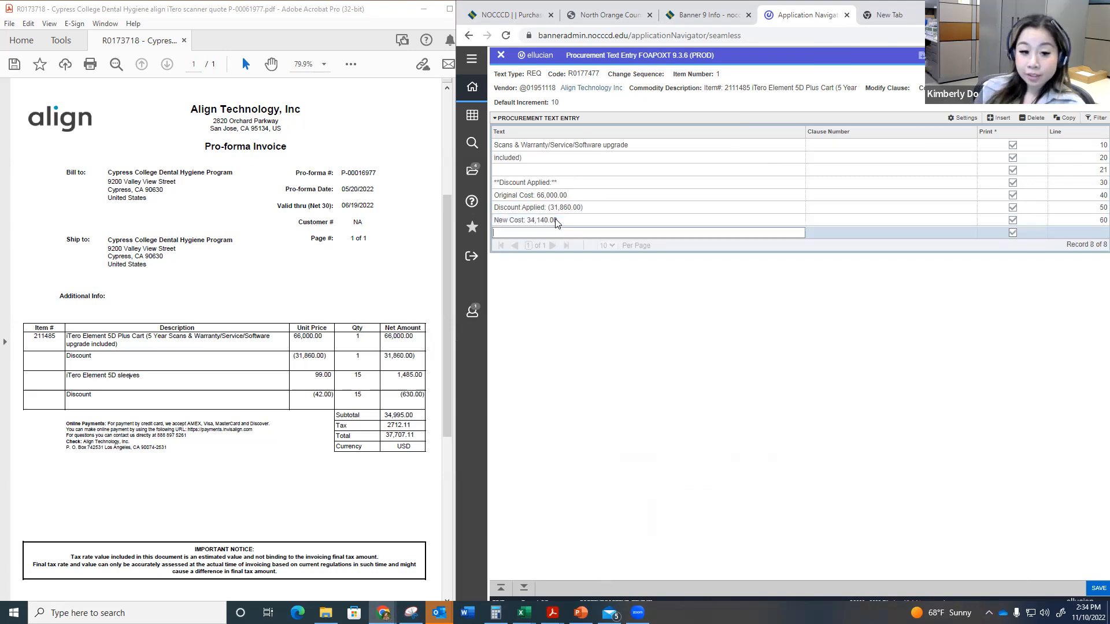
Step: Save the item text without a trailing blank line and return to the requisition
{"action": "key", "text": "Up"}
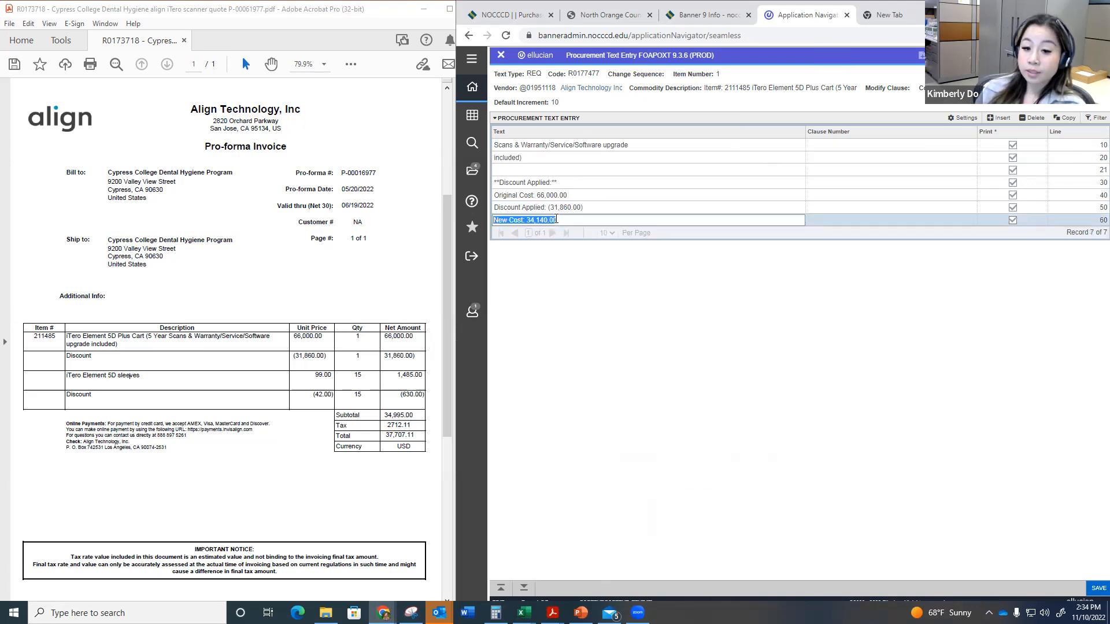
{"action": "left_click", "coordinate": [1096, 588]}
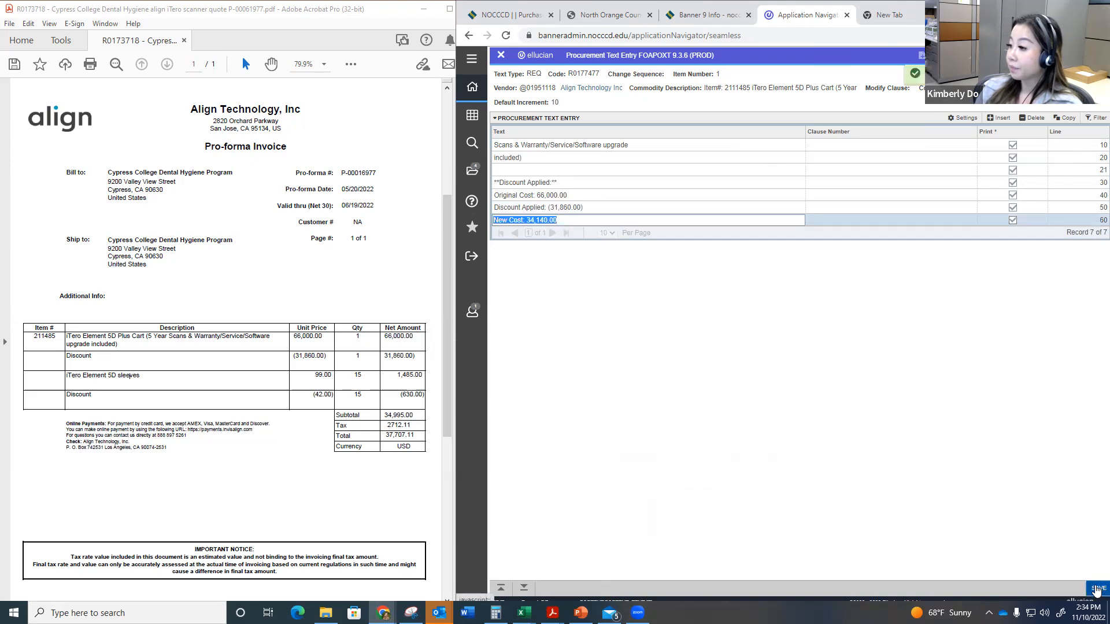
{"action": "left_click", "coordinate": [501, 57]}
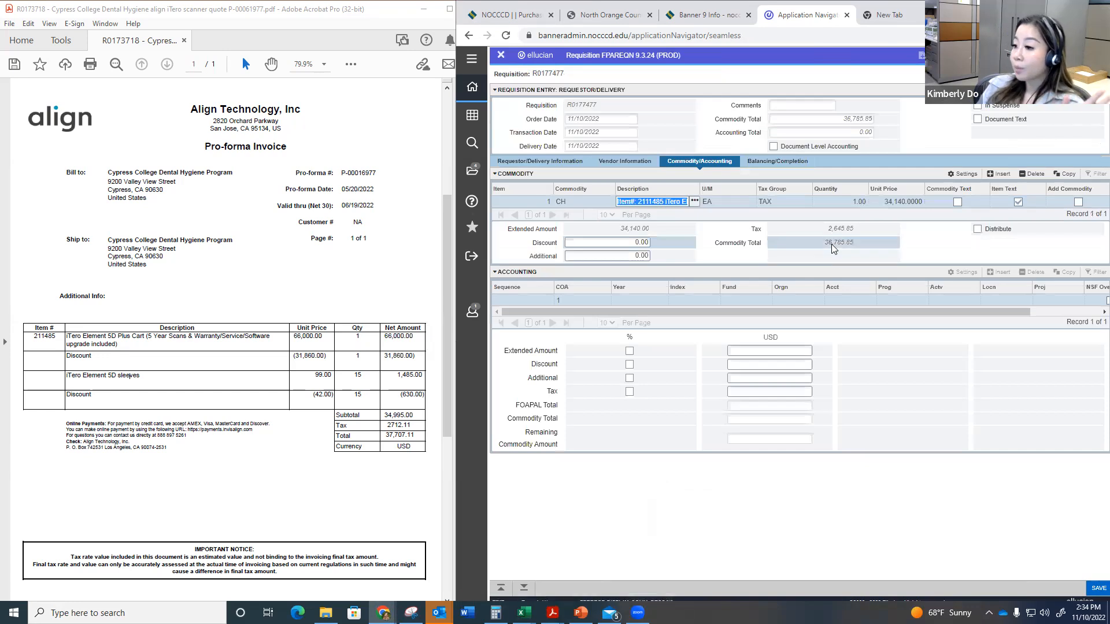
Step: Change the commodity code of item 1 to CN
{"action": "left_click", "coordinate": [602, 200]}
{"action": "left_click", "coordinate": [601, 199]}
{"action": "type", "text": "CN"}
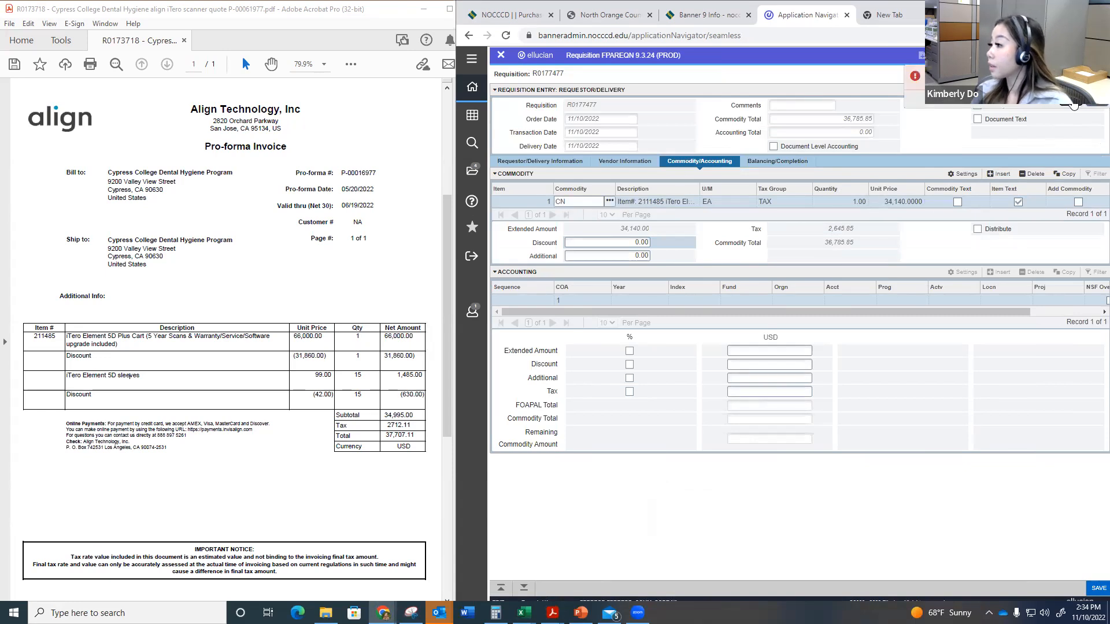
{"action": "key", "text": "Tab"}
Step: Re-enter item 1's description as "Item#: 211485 iTero Element 5D Plus Cart (5 Year", copying the product wording from the quote
{"action": "left_click", "coordinate": [663, 201]}
{"action": "type", "text": "Item#"}
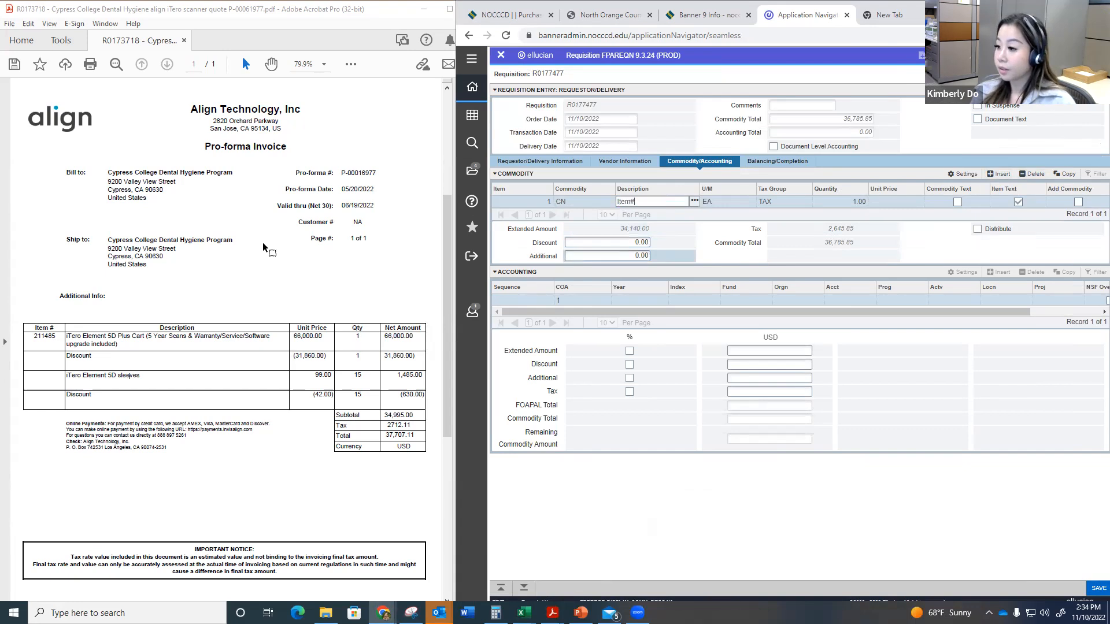
{"action": "type", "text": ":"}
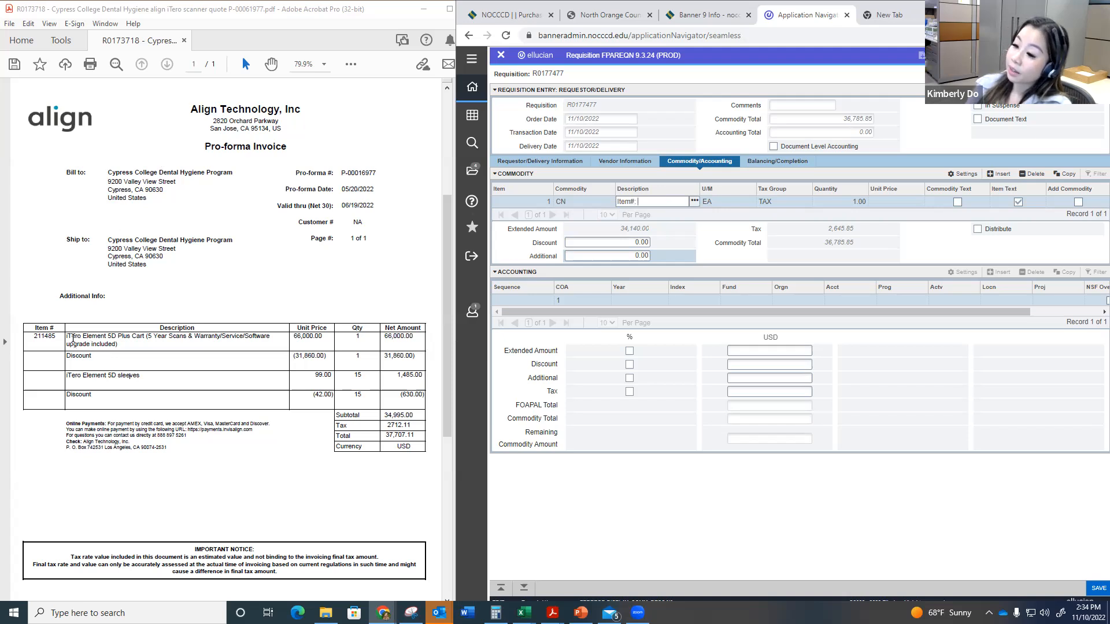
{"action": "left_click_drag", "start_coordinate": [67, 337], "coordinate": [167, 337]}
{"action": "key", "text": "ctrl+c"}
{"action": "left_click", "coordinate": [598, 217]}
{"action": "key", "text": "ctrl+v"}
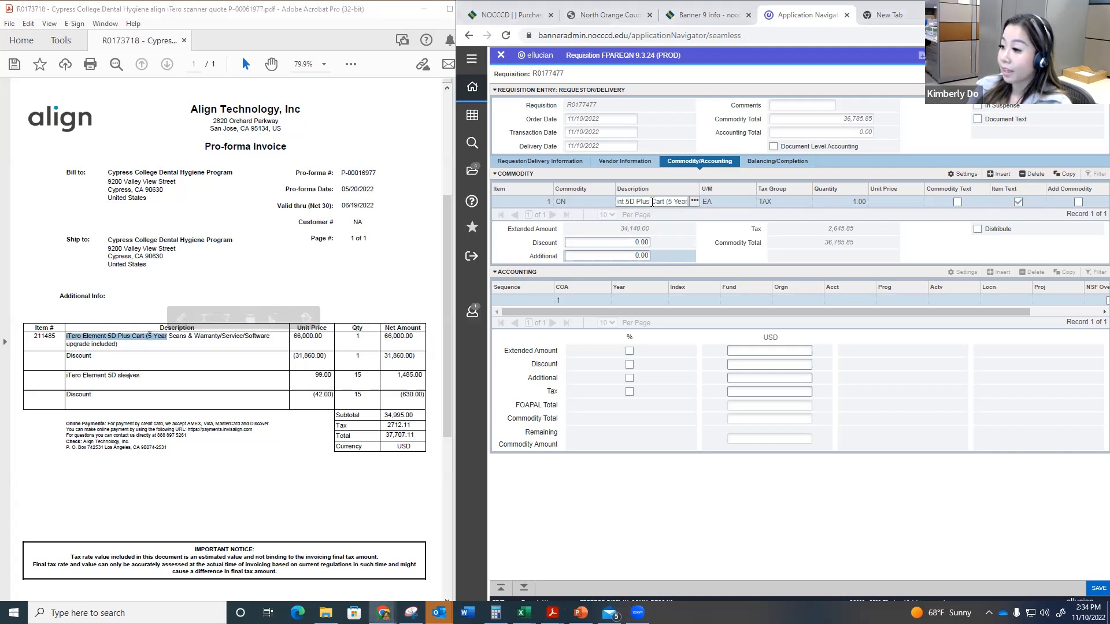
{"action": "key", "text": "ctrl+a"}
{"action": "left_click", "coordinate": [638, 205]}
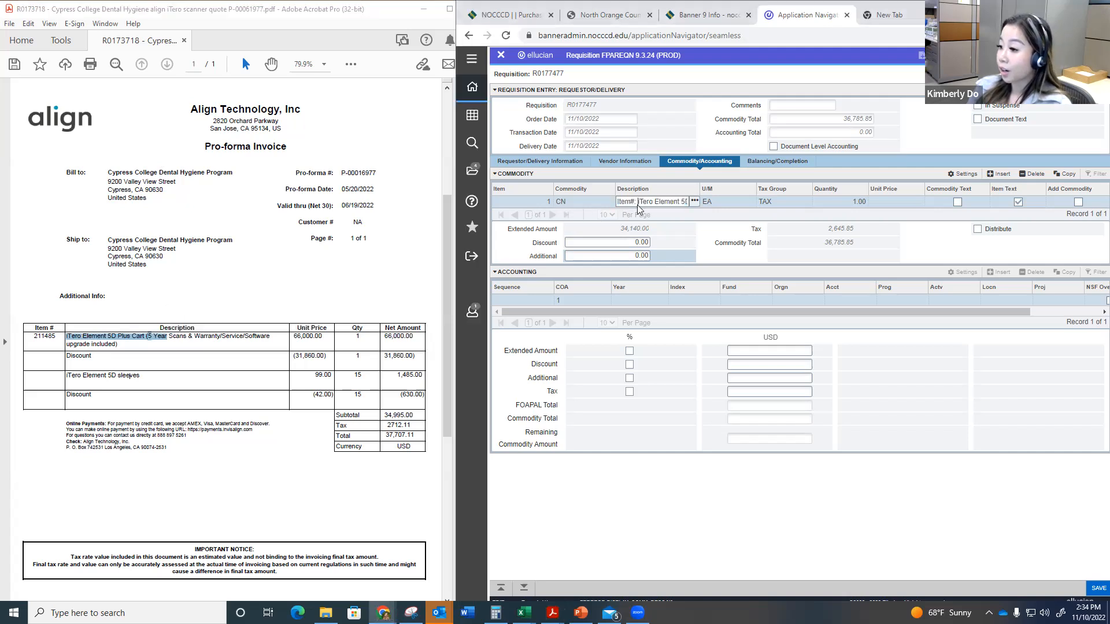
{"action": "type", "text": "211485"}
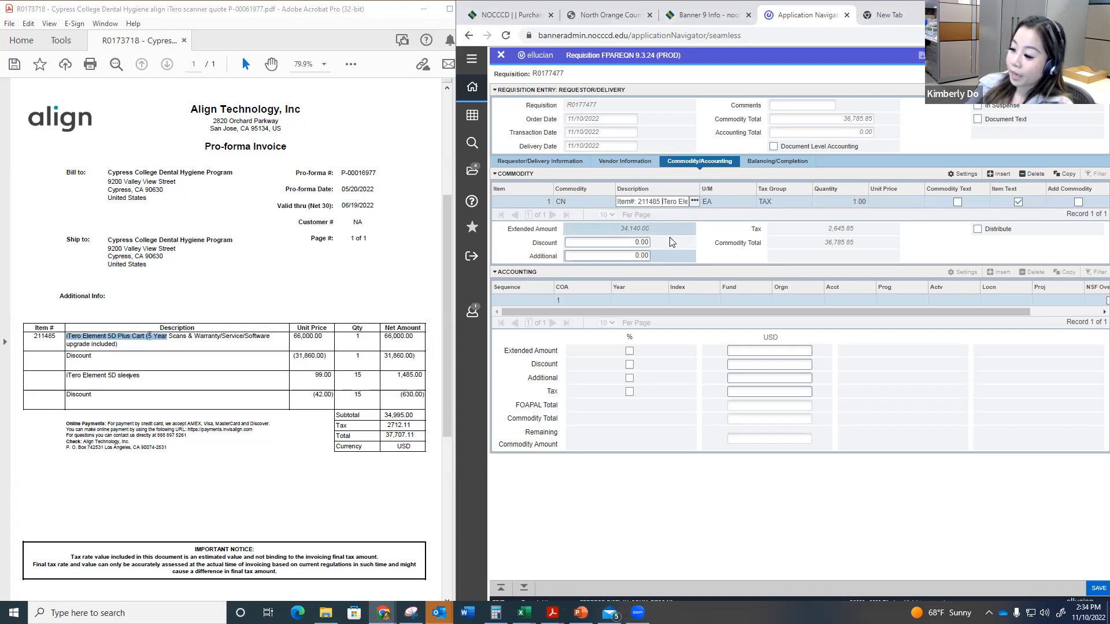
{"action": "key", "text": "Tab"}
{"action": "left_click", "coordinate": [910, 292]}
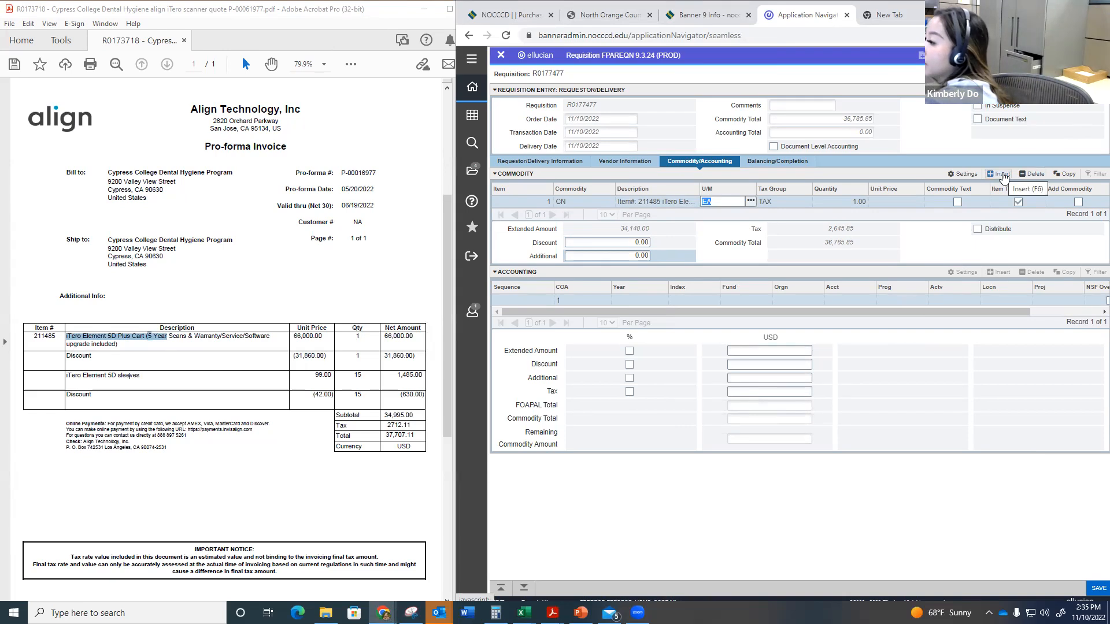
Step: Set item 1's unit price to 34140, checking the discounted amount in the Calculator
{"action": "key", "text": "Tab"}
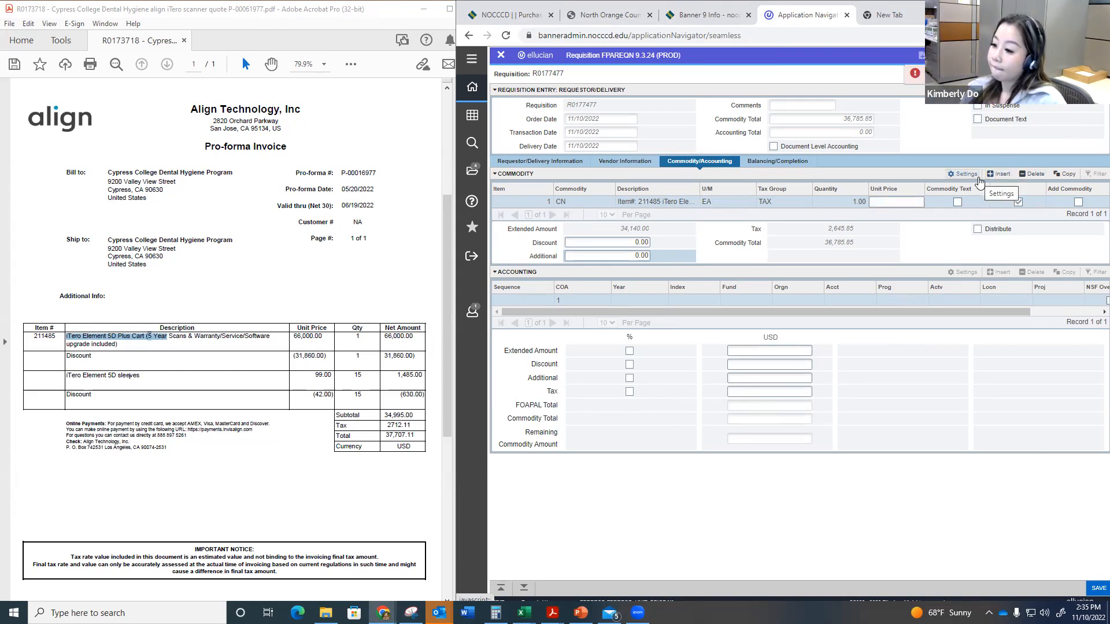
{"action": "type", "text": "31"}
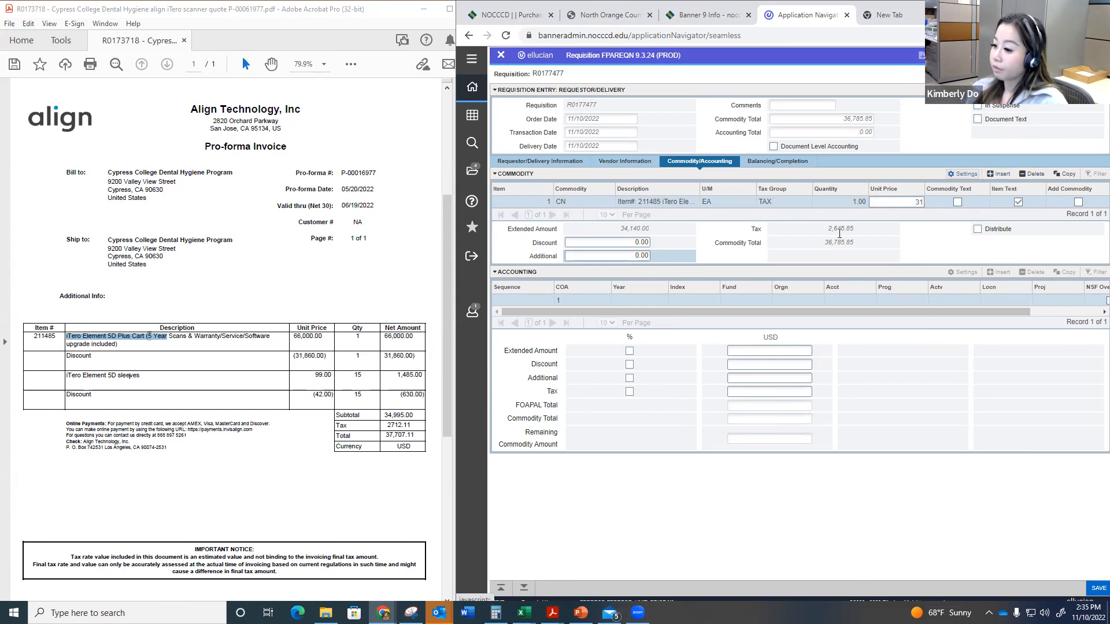
{"action": "left_click", "coordinate": [495, 612]}
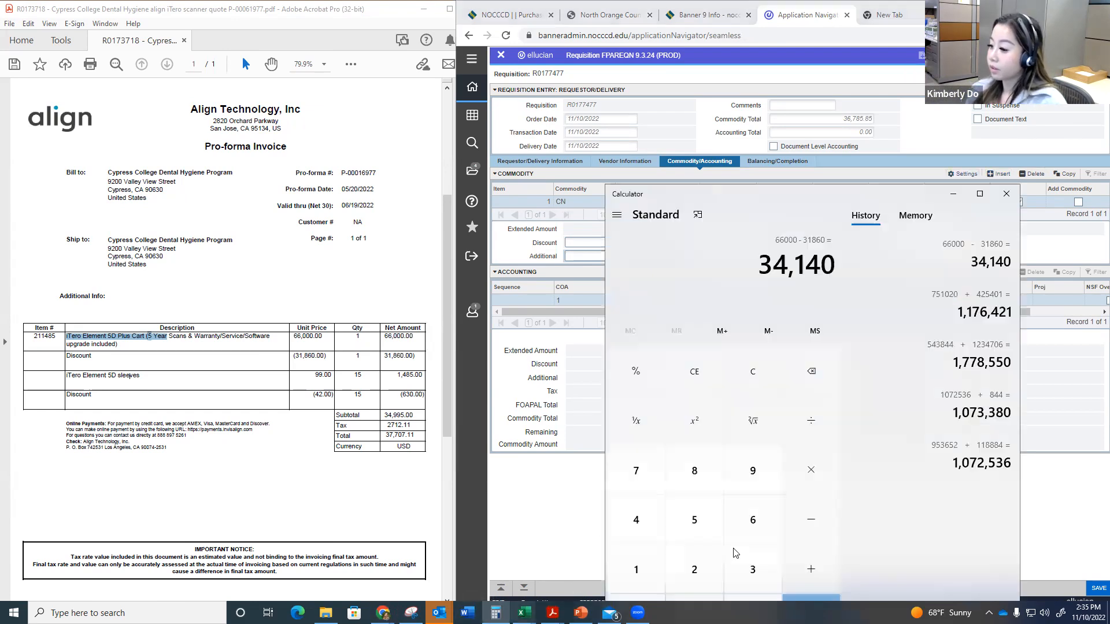
{"action": "left_click", "coordinate": [913, 164]}
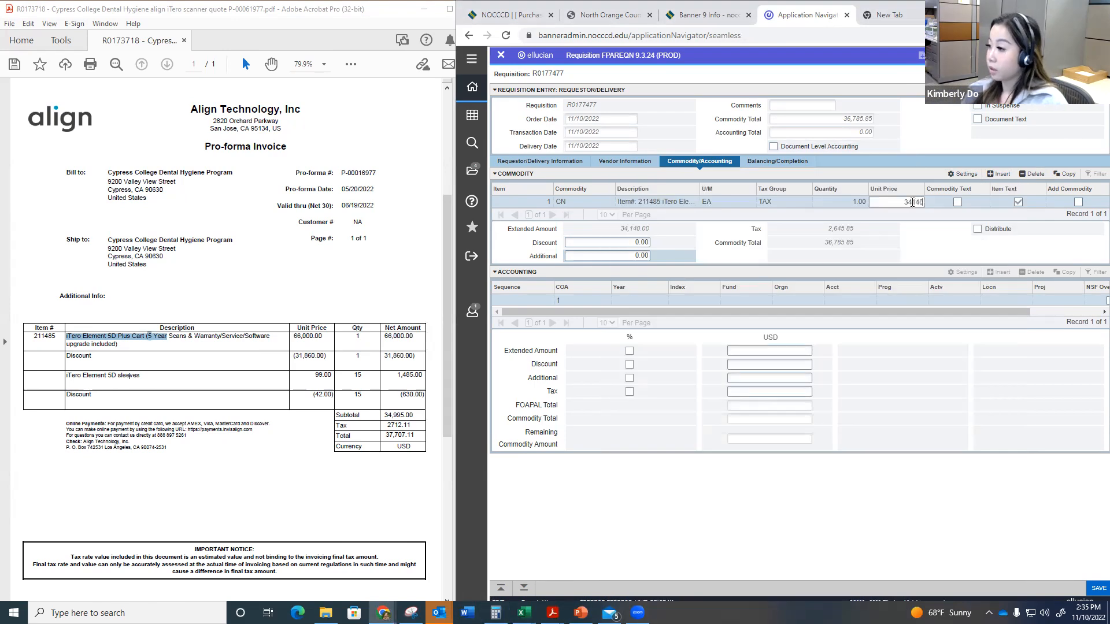
{"action": "key", "text": "Tab"}
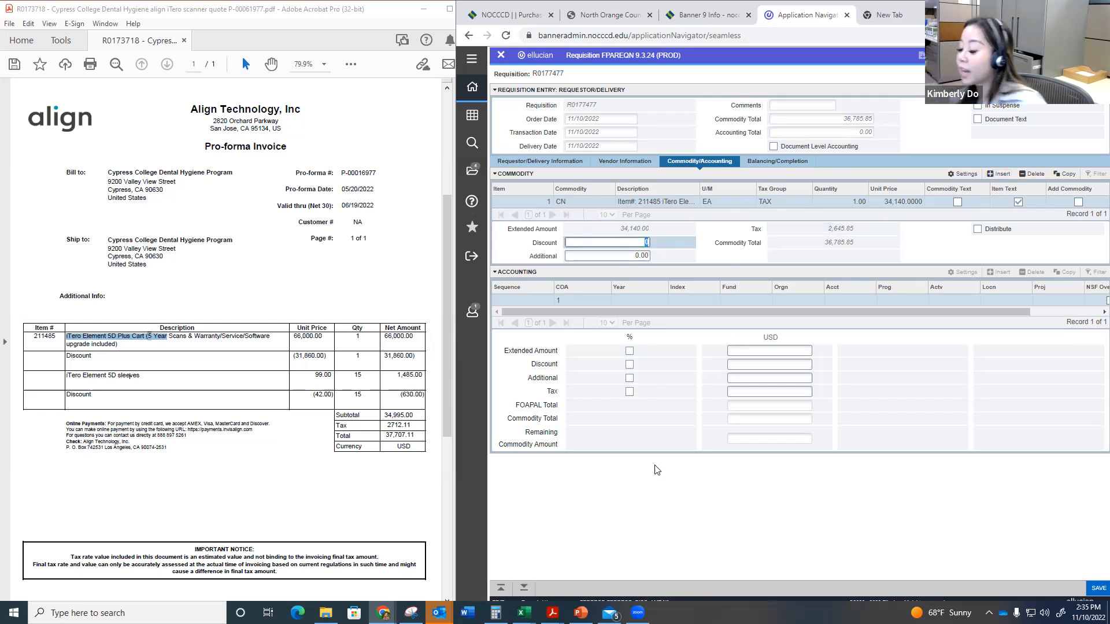
Step: Start the accounting line for item 1 with the default chart and year, and set its fund to 15481
{"action": "left_click", "coordinate": [524, 591]}
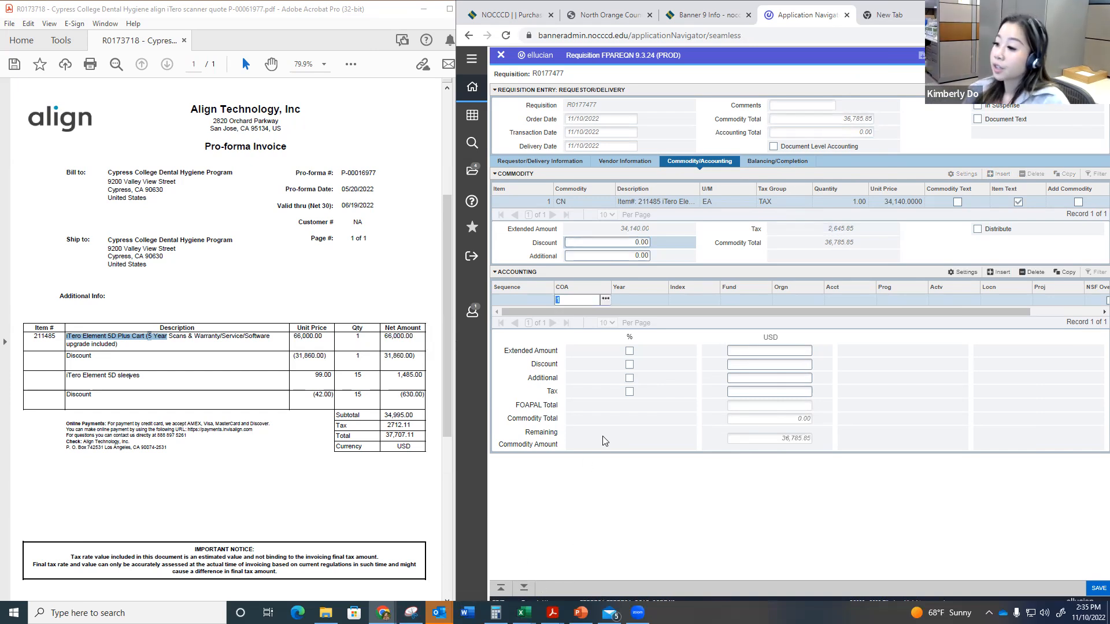
{"action": "key", "text": "Tab"}
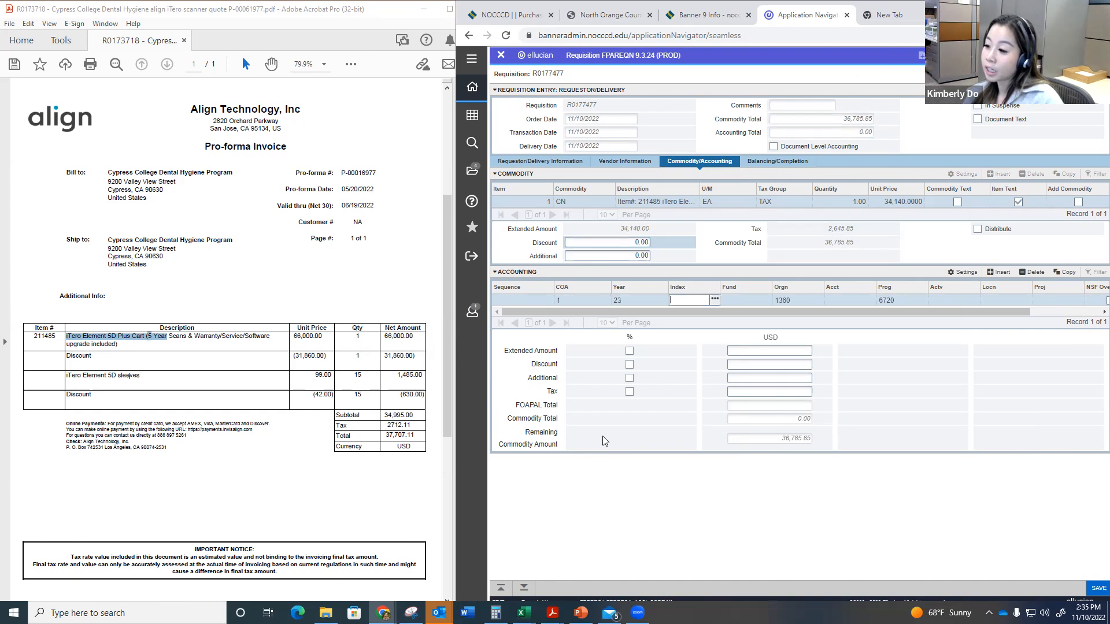
{"action": "key", "text": "Tab"}
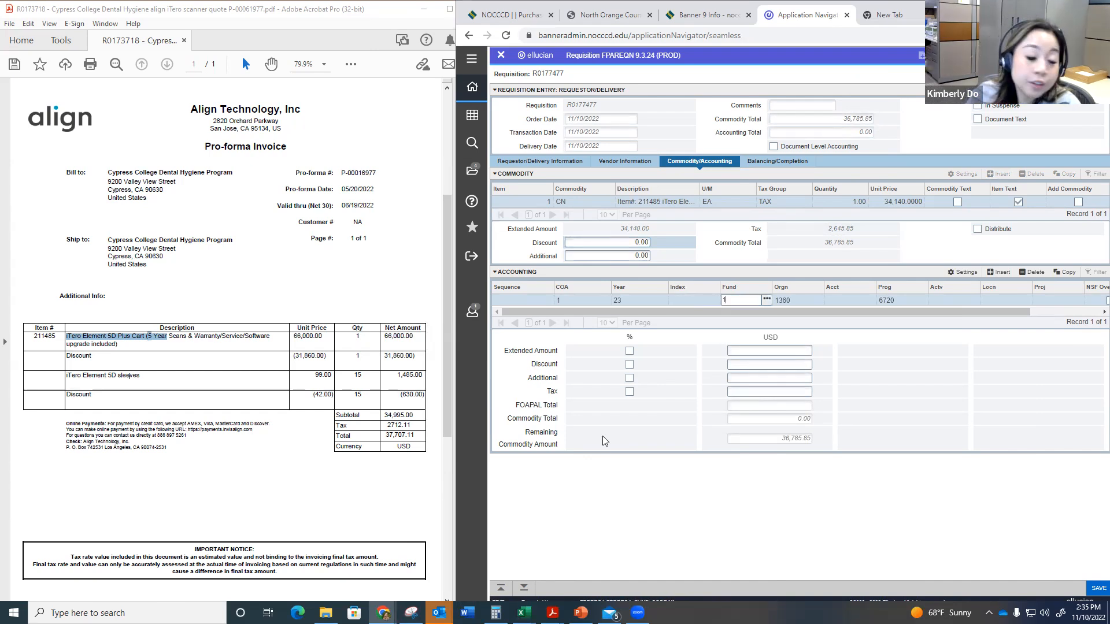
{"action": "type", "text": "15481"}
{"action": "key", "text": "Tab"}
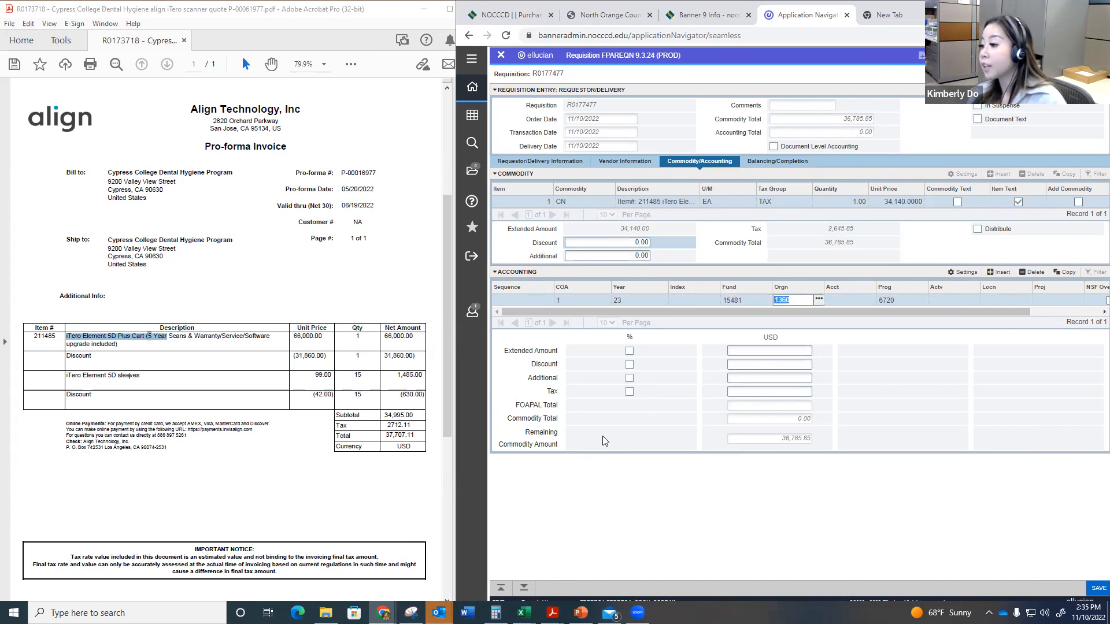
Step: Keep the default organization and try to set the accounting line's account code to 32220
{"action": "key", "text": "Tab"}
{"action": "type", "text": "32220"}
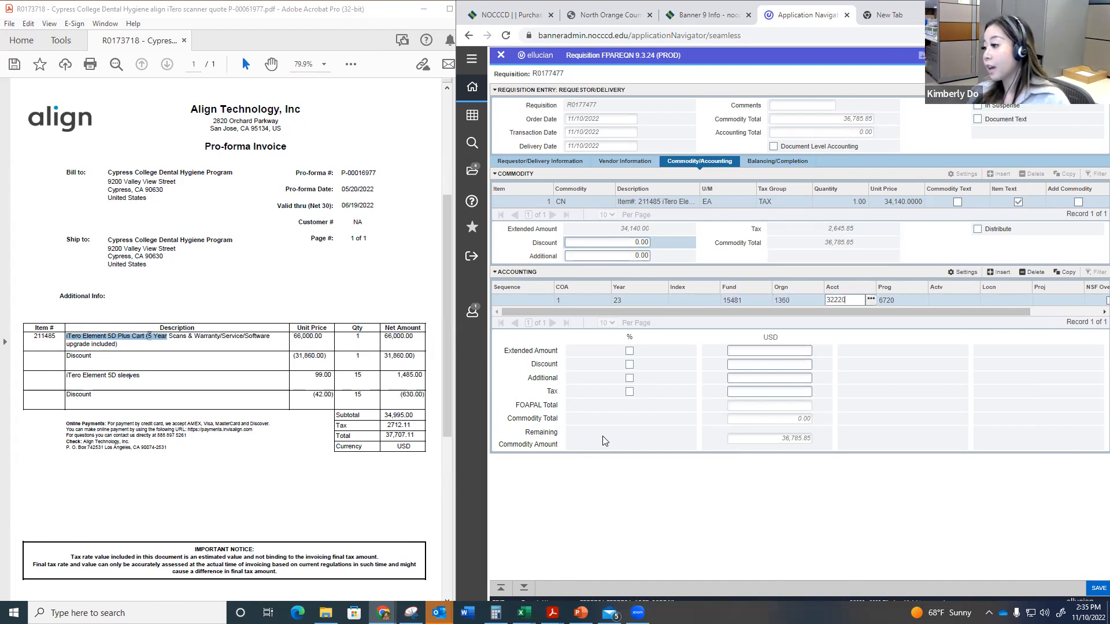
{"action": "key", "text": "Tab"}
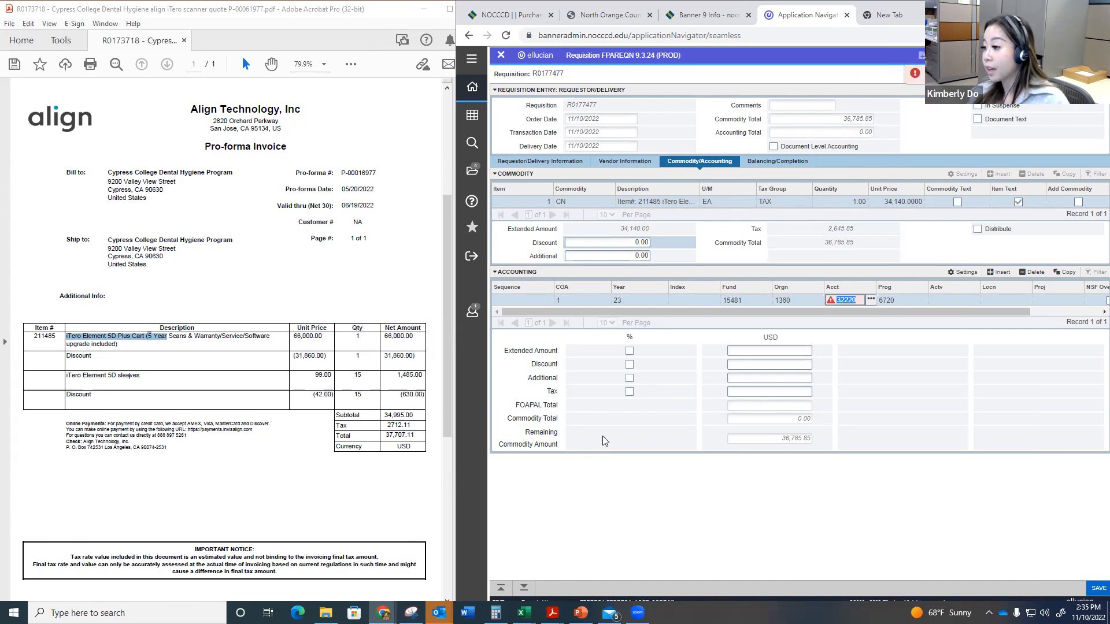
{"action": "type", "text": "3"}
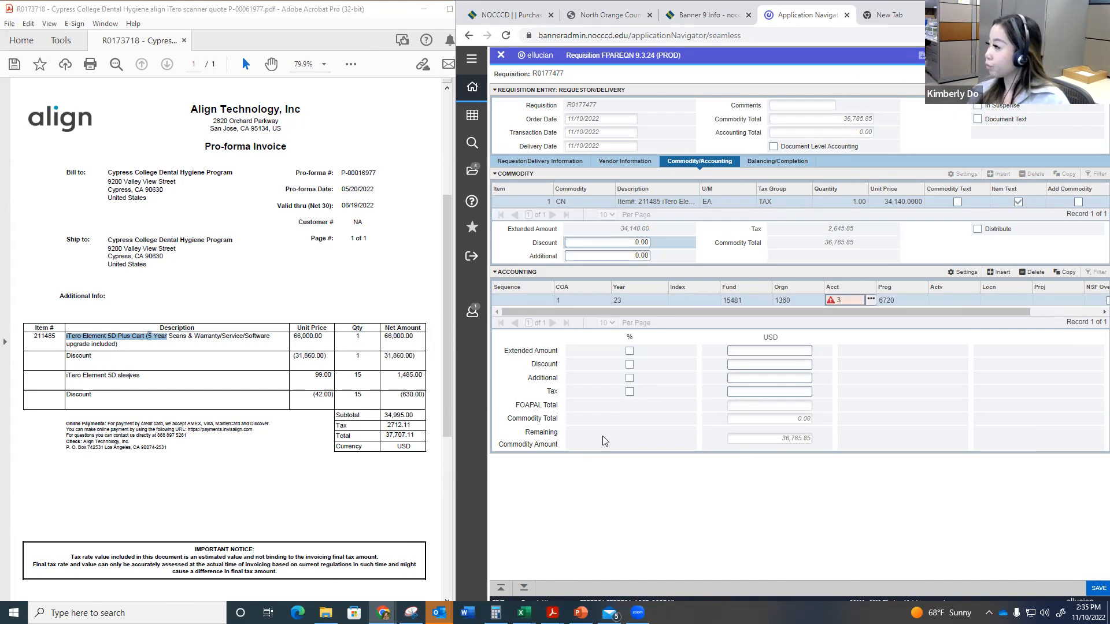
{"action": "type", "text": "2220"}
{"action": "key", "text": "Tab"}
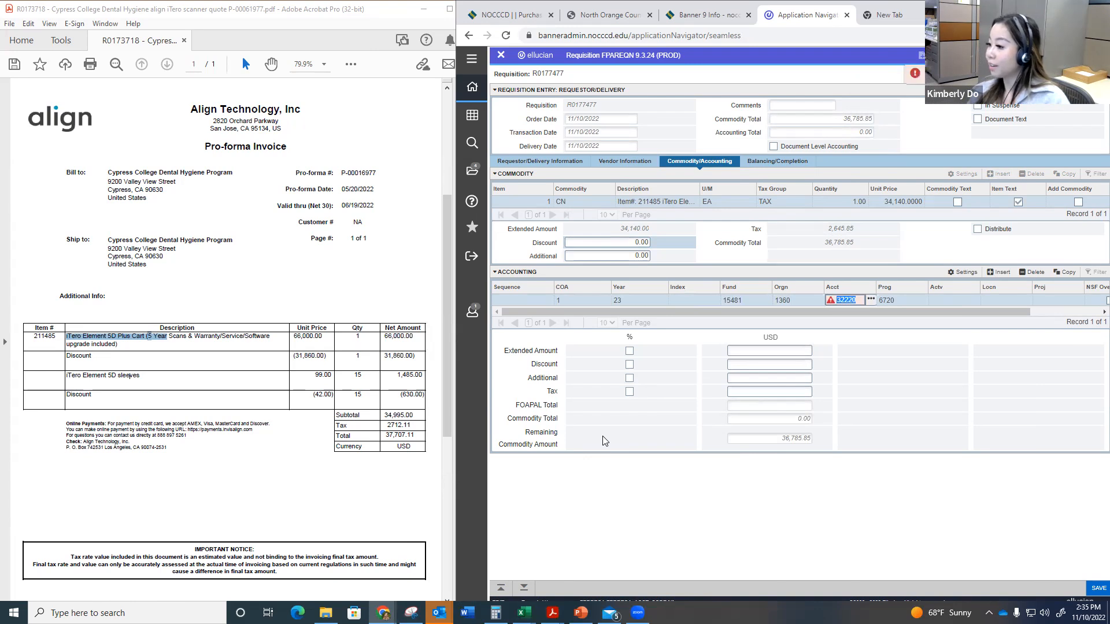
Step: Set the account code of item 1's accounting line to 11100 by choosing it from the account code list
{"action": "type", "text": "3125"}
{"action": "key", "text": "Tab"}
{"action": "left_click", "coordinate": [871, 300]}
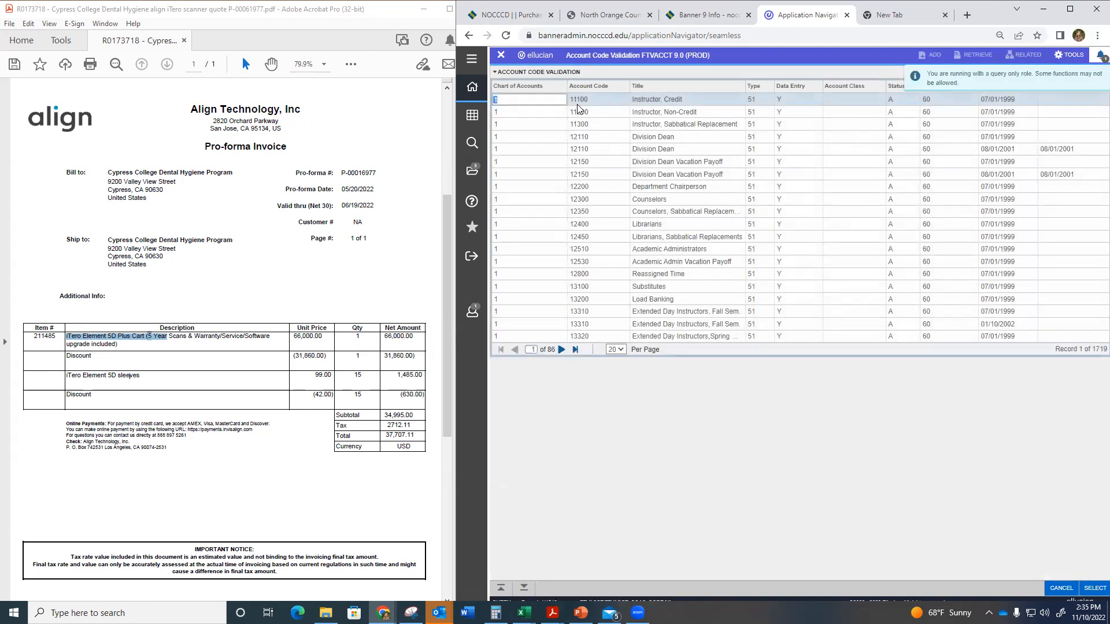
{"action": "left_click", "coordinate": [1095, 588]}
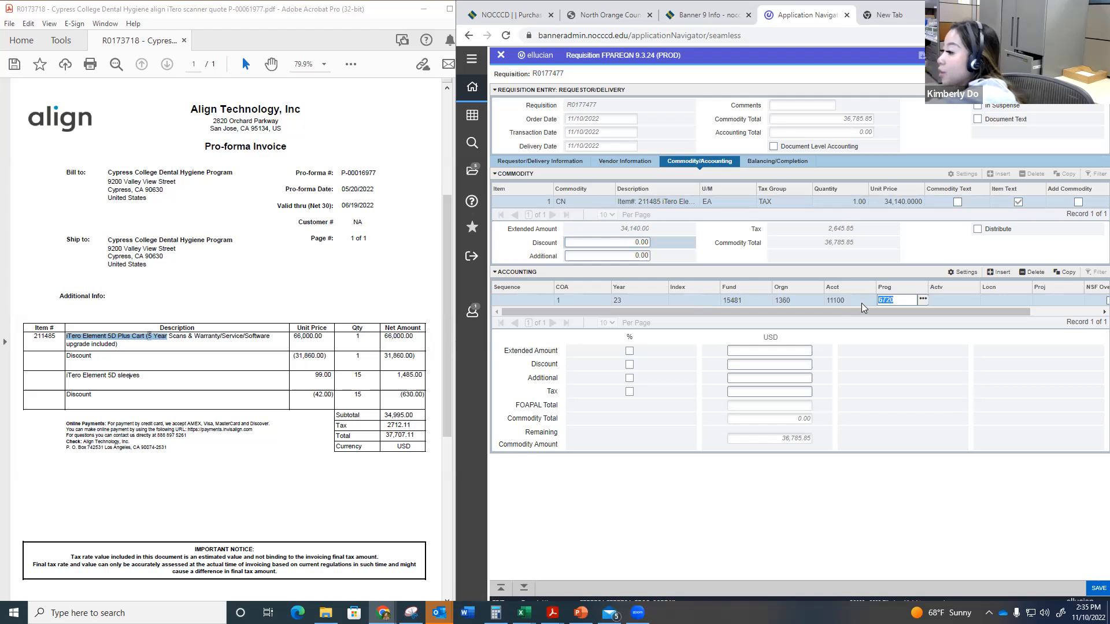
{"action": "left_click", "coordinate": [861, 302]}
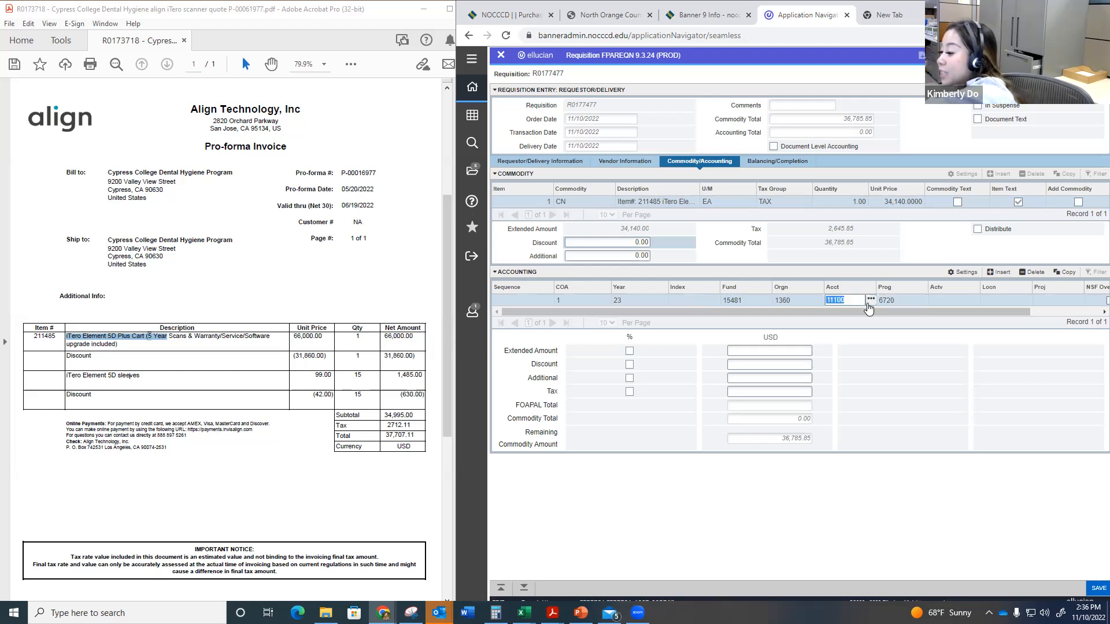
{"action": "key", "text": "Tab"}
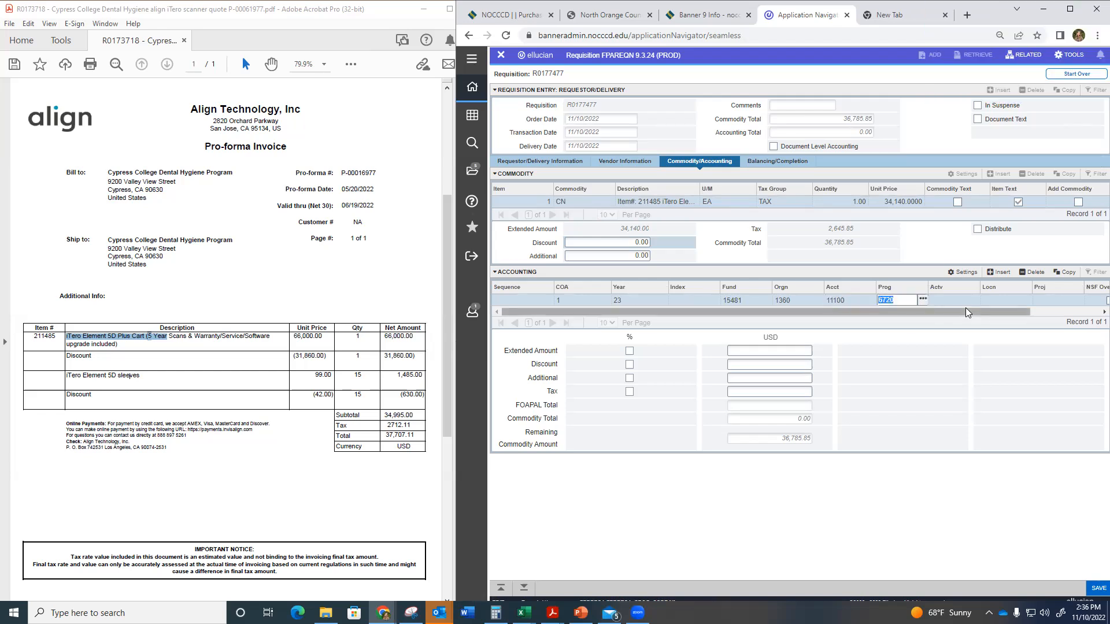
Step: Keep the default program and set the accounting line's location to 001113, chosen from the location code list
{"action": "key", "text": "Tab"}
{"action": "key", "text": "Tab"}
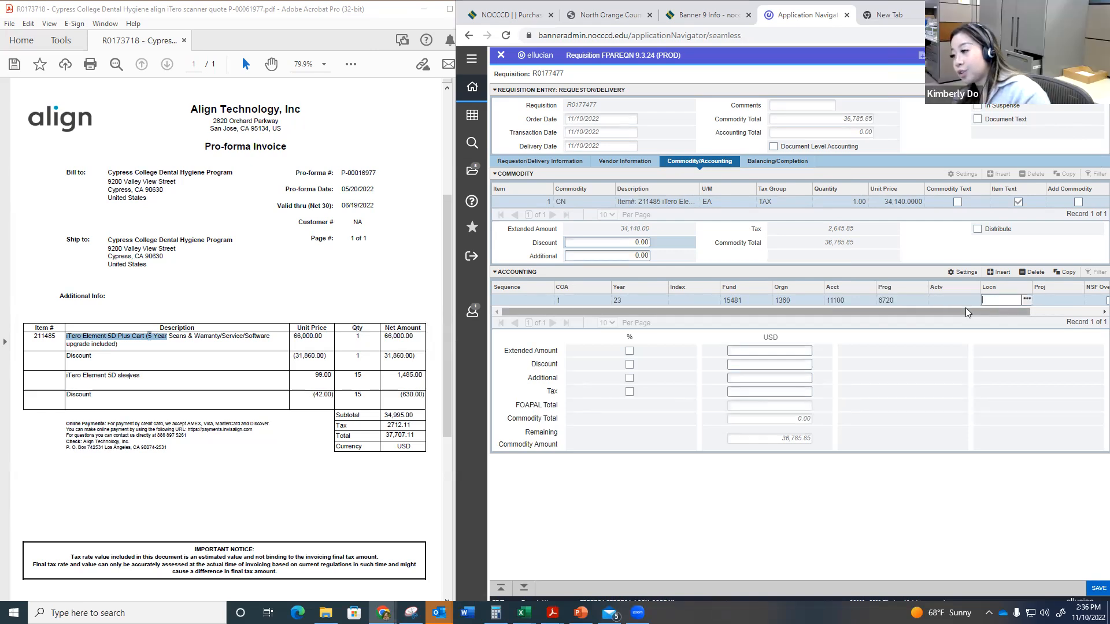
{"action": "left_click", "coordinate": [1027, 299]}
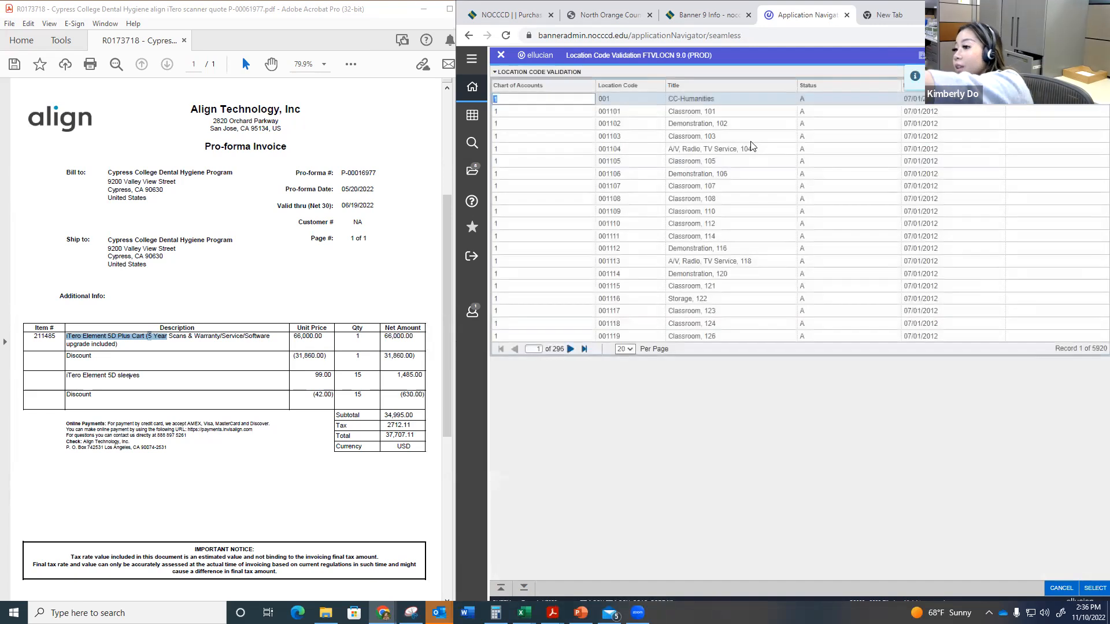
{"action": "left_click", "coordinate": [570, 349]}
{"action": "left_click", "coordinate": [570, 349]}
{"action": "left_click", "coordinate": [570, 349]}
{"action": "left_click", "coordinate": [571, 349]}
{"action": "left_click", "coordinate": [570, 349]}
{"action": "left_click", "coordinate": [570, 349]}
{"action": "left_click", "coordinate": [571, 350]}
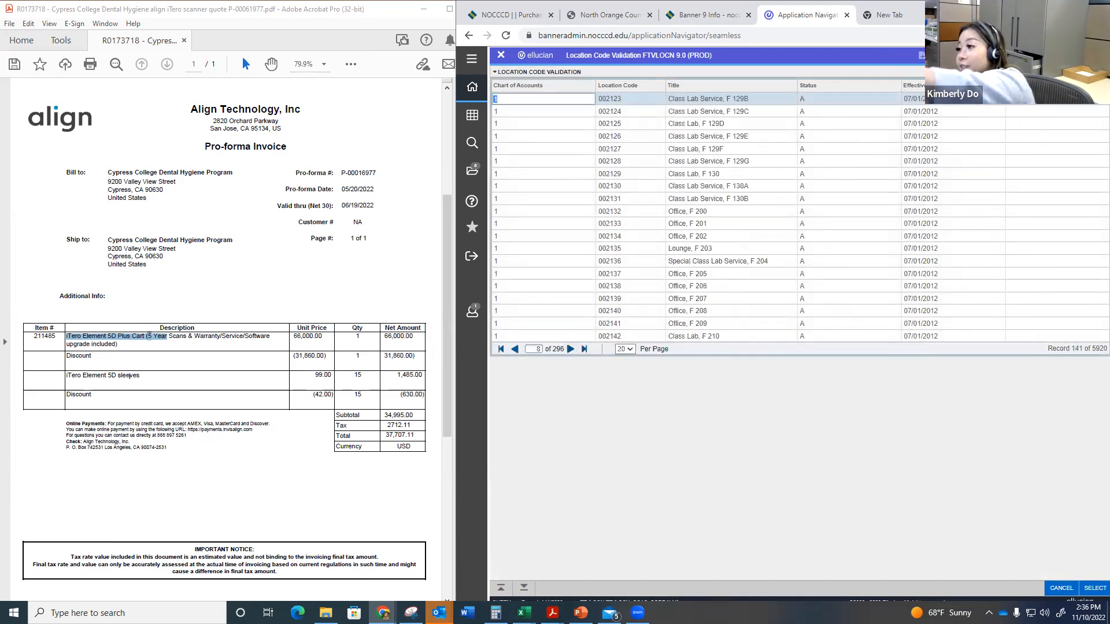
{"action": "left_click", "coordinate": [1094, 72]}
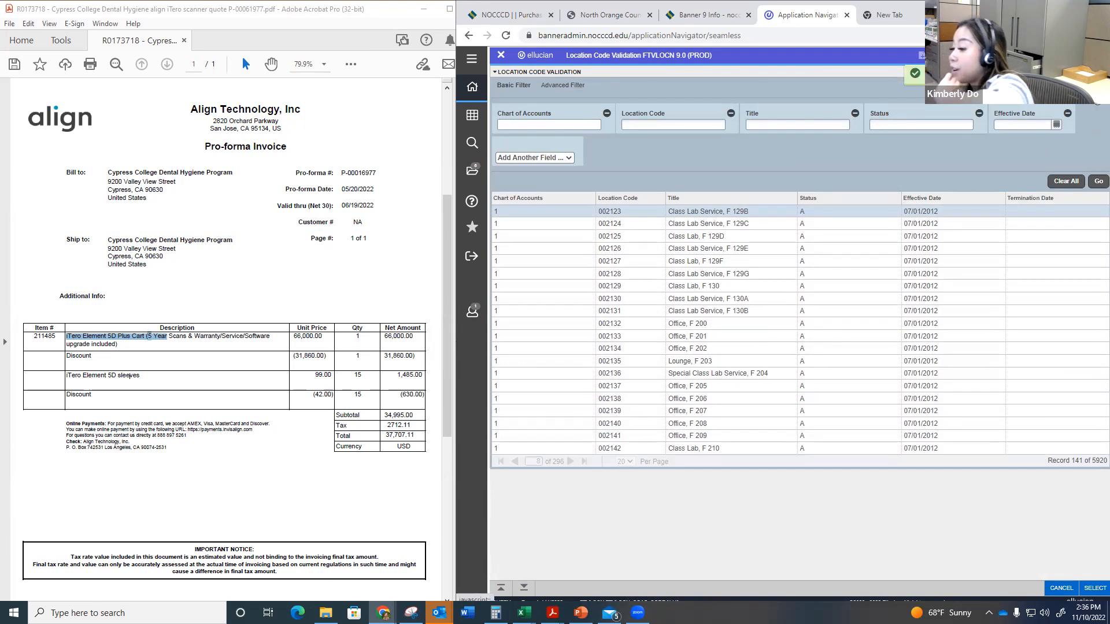
{"action": "left_click", "coordinate": [562, 85]}
{"action": "left_click", "coordinate": [710, 263]}
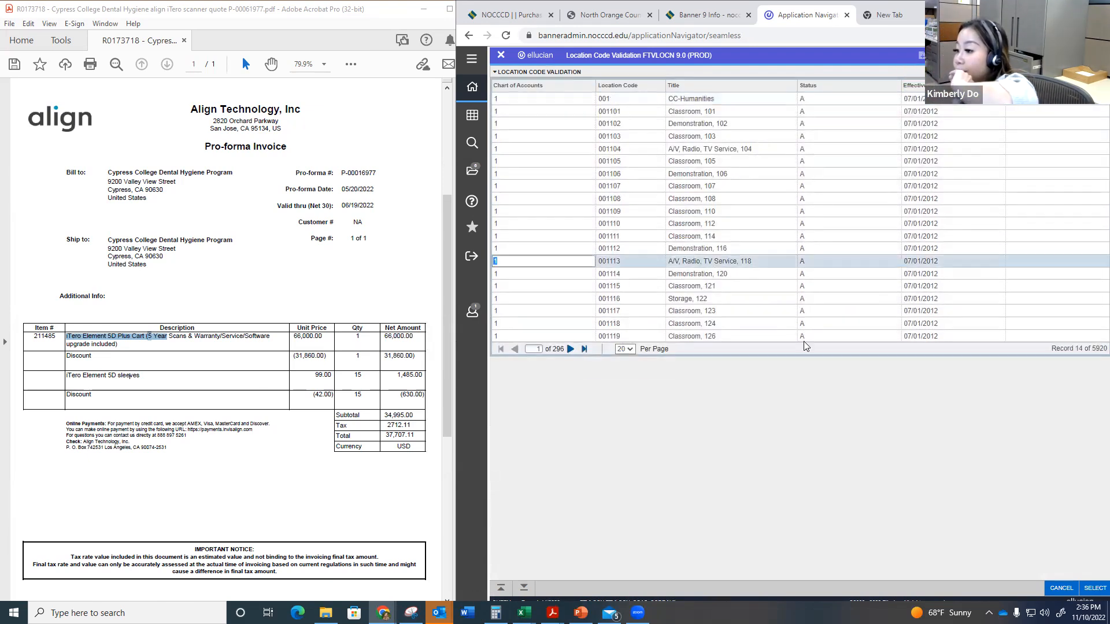
{"action": "left_click", "coordinate": [1094, 587]}
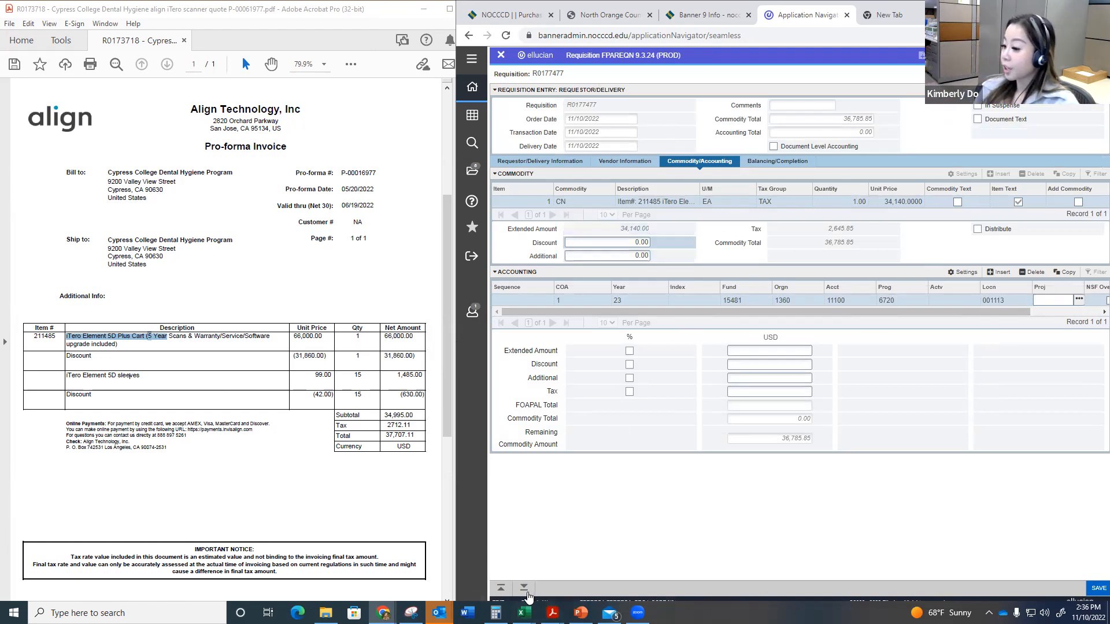
Step: Allocate 100 percent of item 1's extended amount to the accounting line and save the record
{"action": "left_click", "coordinate": [629, 353]}
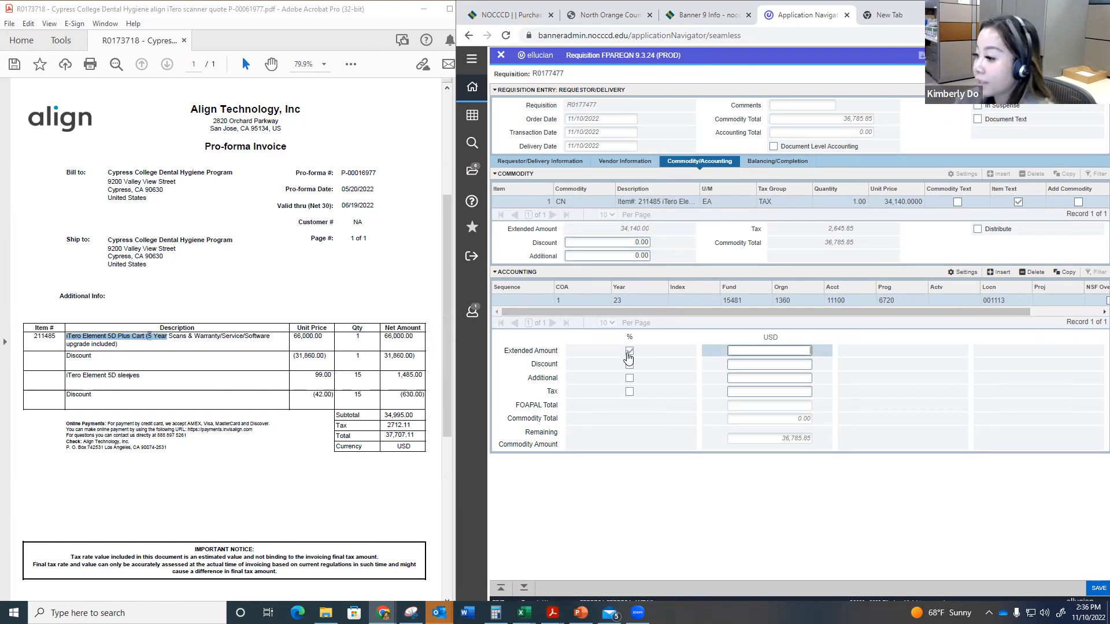
{"action": "type", "text": "100"}
{"action": "key", "text": "Tab"}
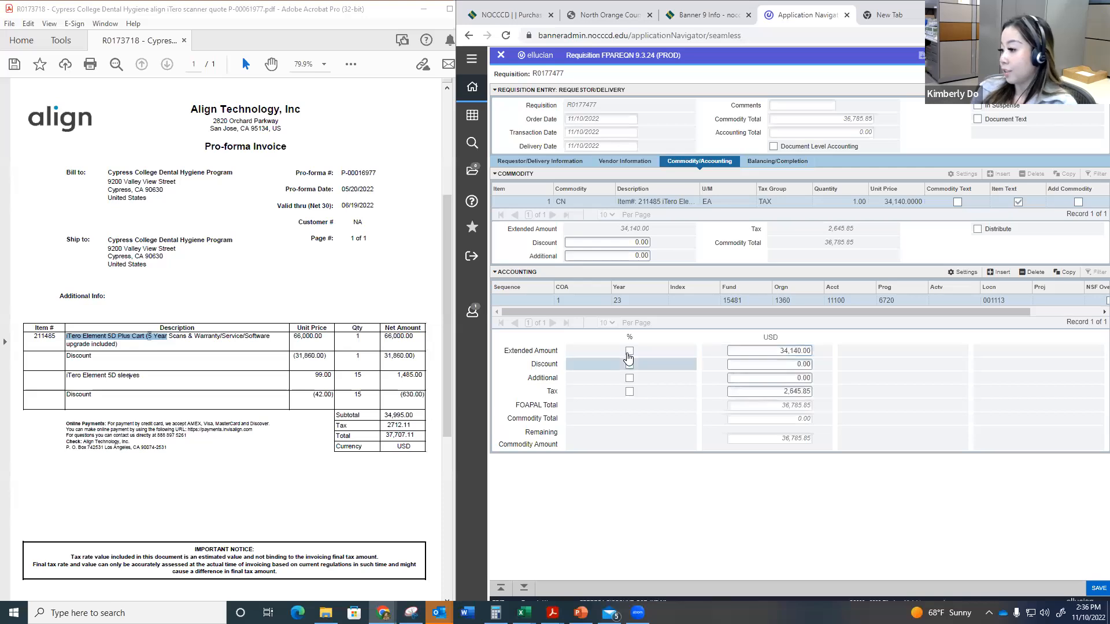
{"action": "left_click", "coordinate": [1096, 588]}
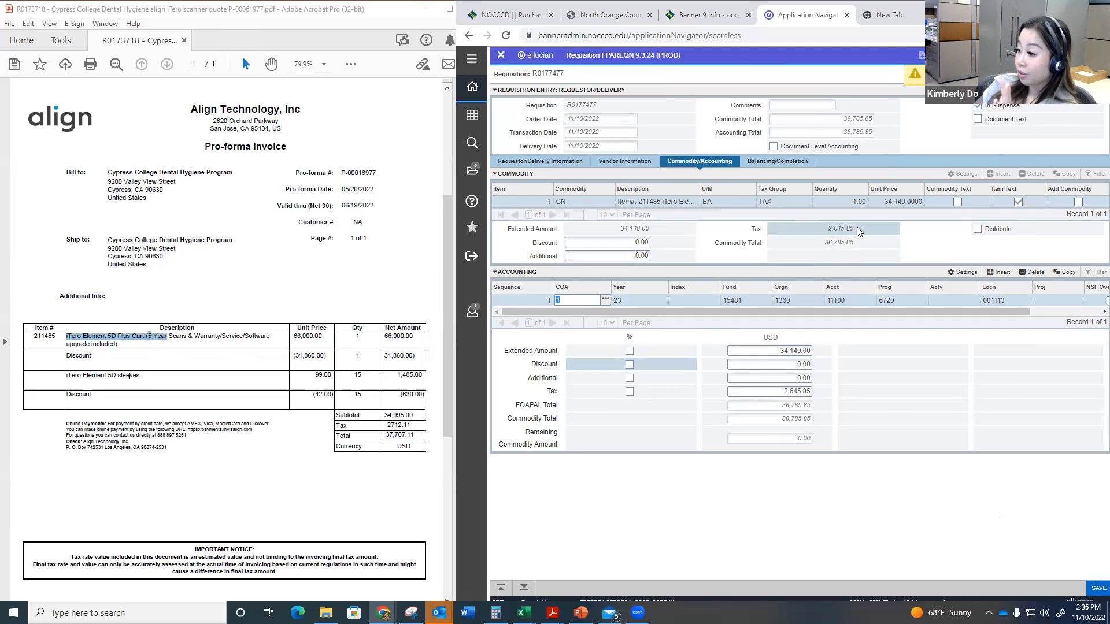
{"action": "left_click", "coordinate": [757, 302]}
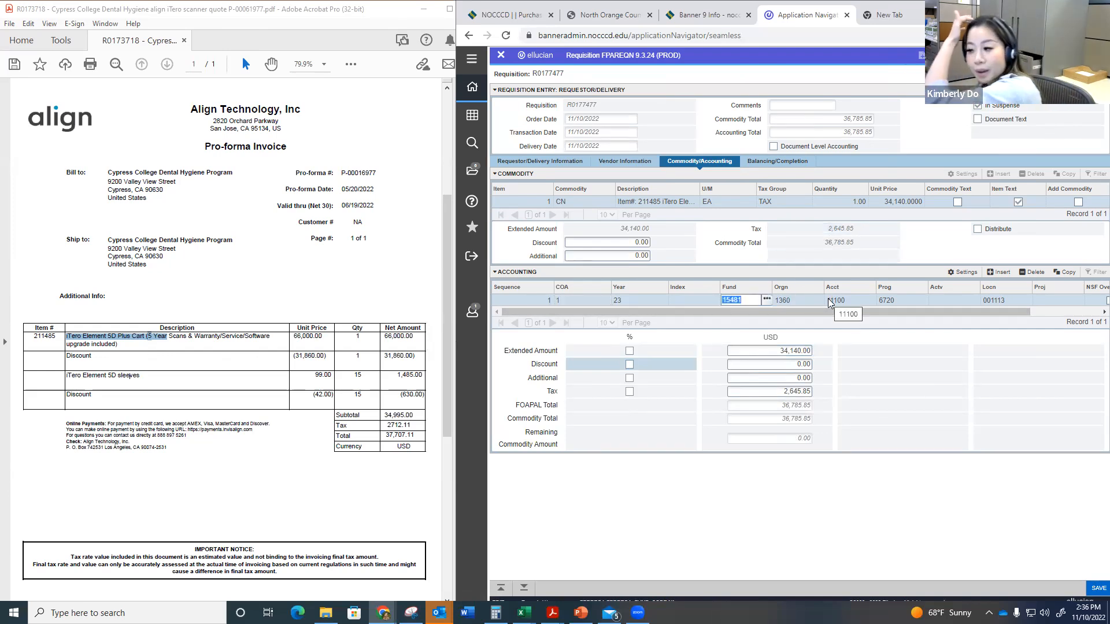
{"action": "left_click", "coordinate": [1097, 595]}
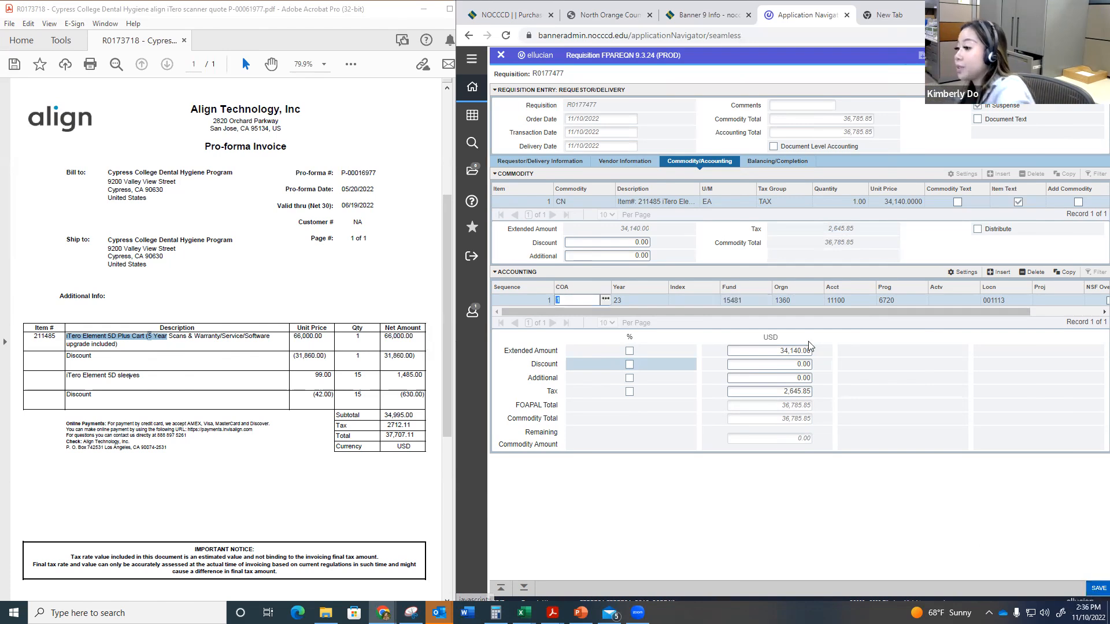
Step: Return to the commodity section and insert a second commodity line with the default commodity code
{"action": "left_click", "coordinate": [501, 588]}
{"action": "left_click", "coordinate": [998, 174]}
{"action": "key", "text": "Tab"}
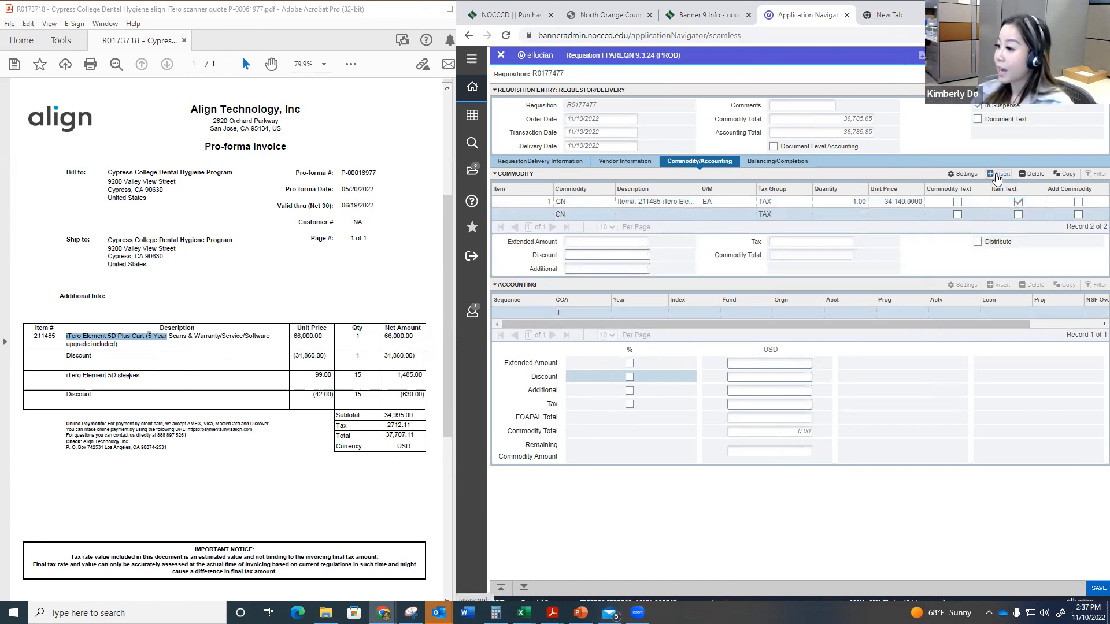
{"action": "type", "text": "Item#:"}
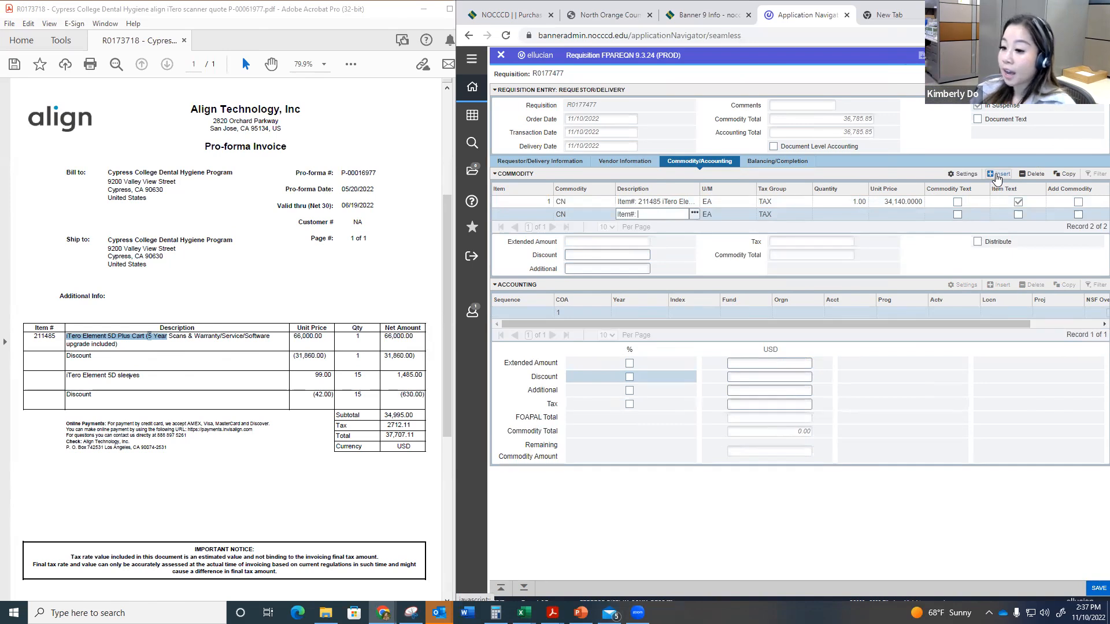
{"action": "key", "text": "BackSpace"}
{"action": "key", "text": "BackSpace"}
{"action": "key", "text": "BackSpace"}
{"action": "key", "text": "BackSpace"}
{"action": "key", "text": "BackSpace"}
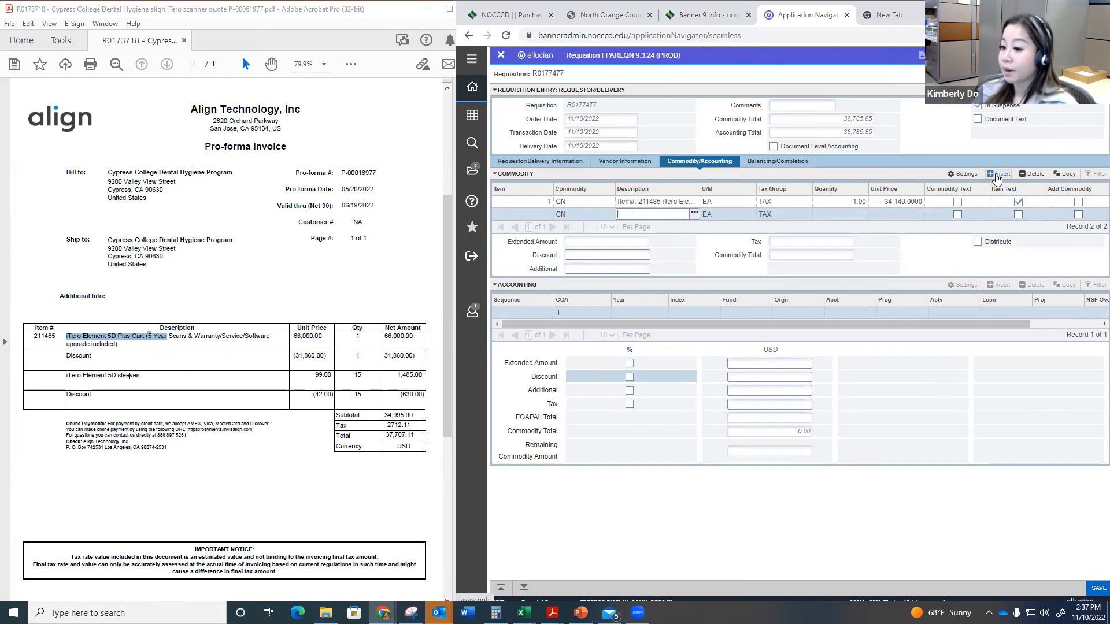
Step: Set the second commodity's description to "iTero Element 5D sleeves" by copying the wording from the quote
{"action": "left_click", "coordinate": [146, 375]}
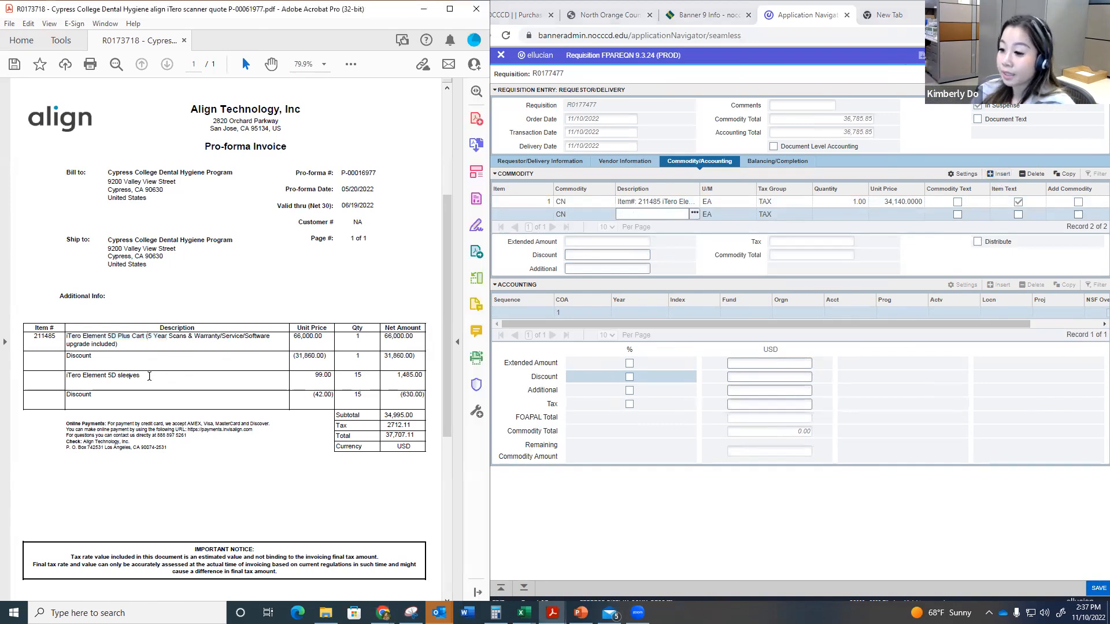
{"action": "triple_click", "coordinate": [146, 374]}
{"action": "key", "text": "ctrl+c"}
{"action": "left_click", "coordinate": [656, 210]}
{"action": "key", "text": "ctrl+v"}
{"action": "key", "text": "Tab"}
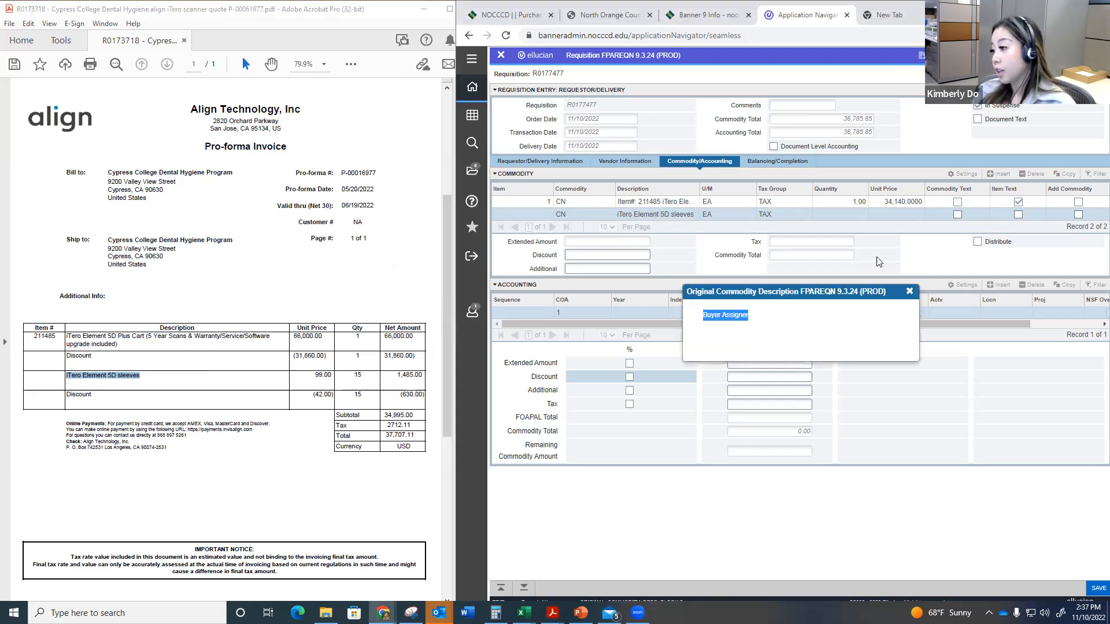
{"action": "left_click", "coordinate": [909, 291]}
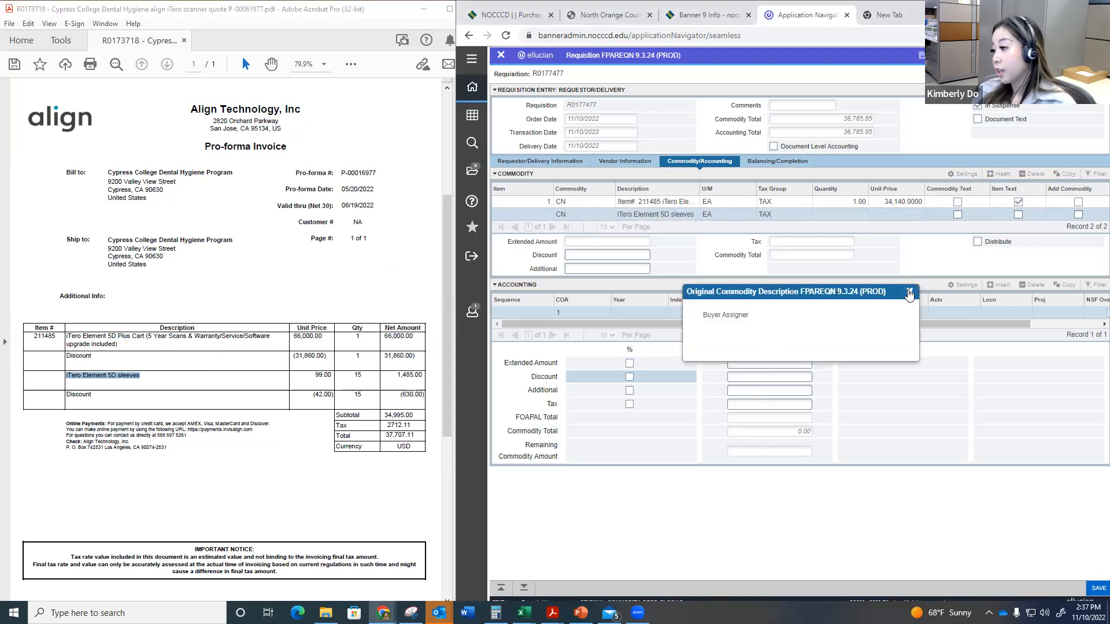
Step: Set the sleeves item's quantity to 15 and its unit price to 99
{"action": "left_click", "coordinate": [851, 214]}
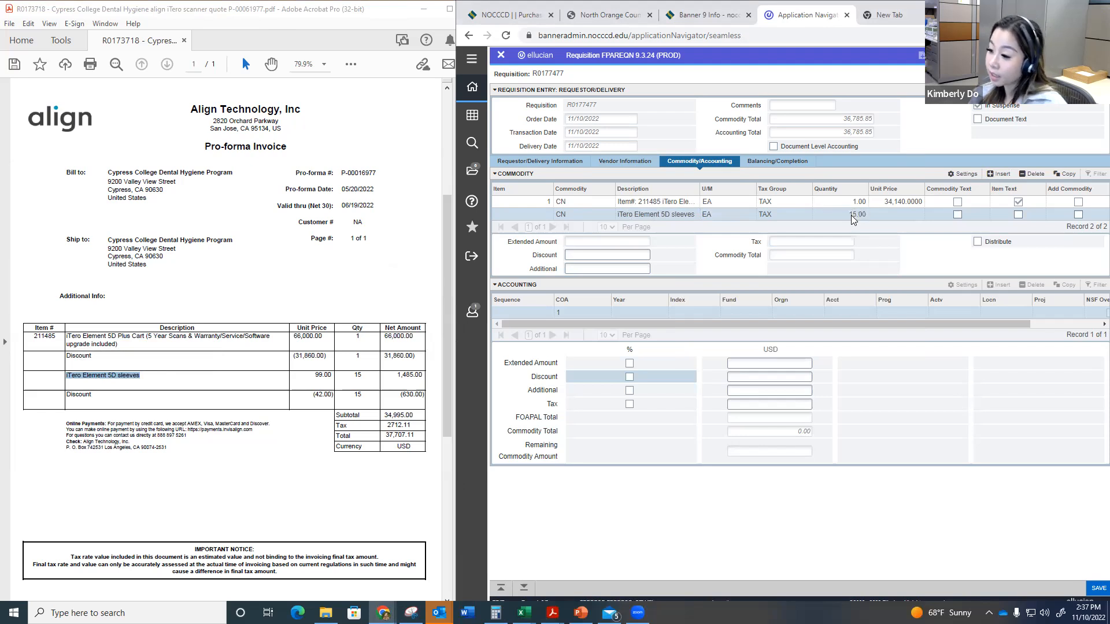
{"action": "type", "text": "99"}
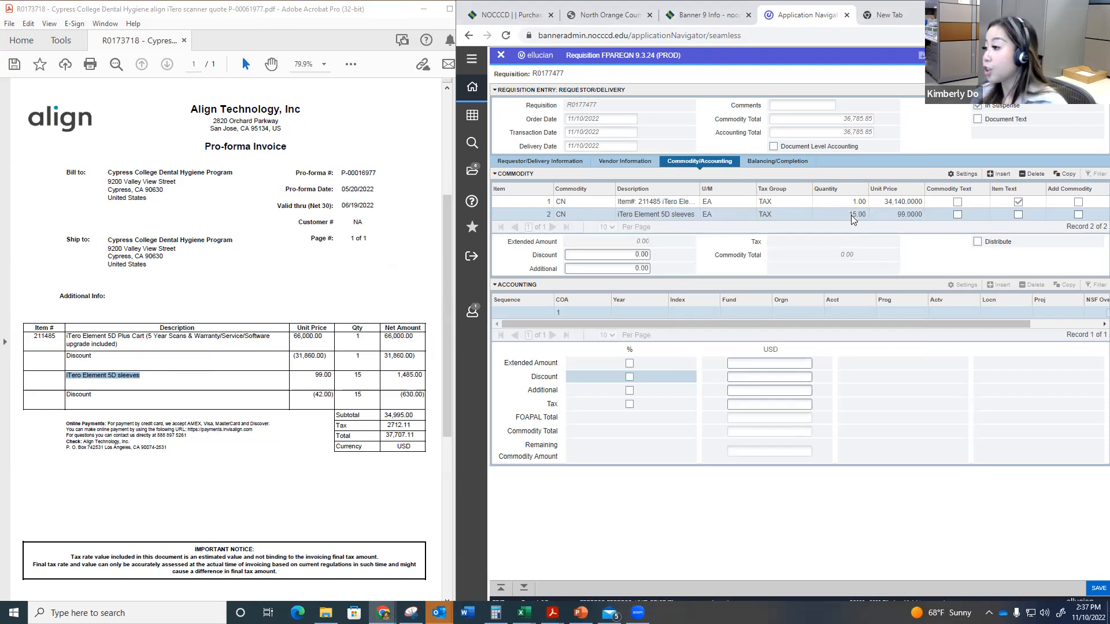
{"action": "key", "text": "Tab"}
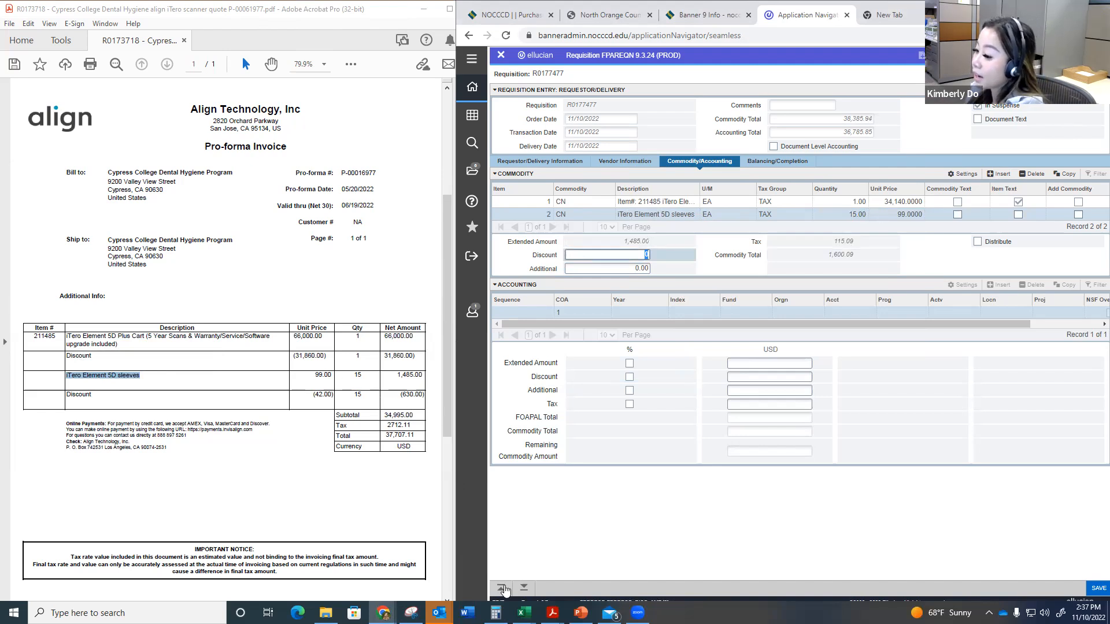
Step: Work out 99 minus the 42 discount in the Calculator and set the sleeves item's unit price to 57
{"action": "left_click", "coordinate": [496, 612]}
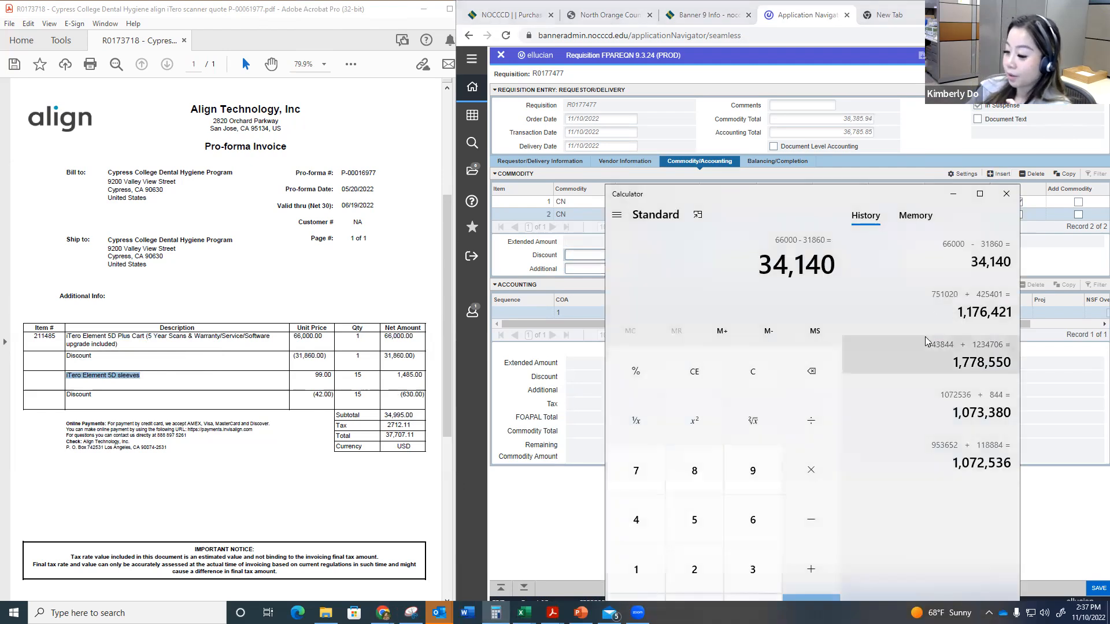
{"action": "type", "text": "99-42"}
{"action": "key", "text": "Return"}
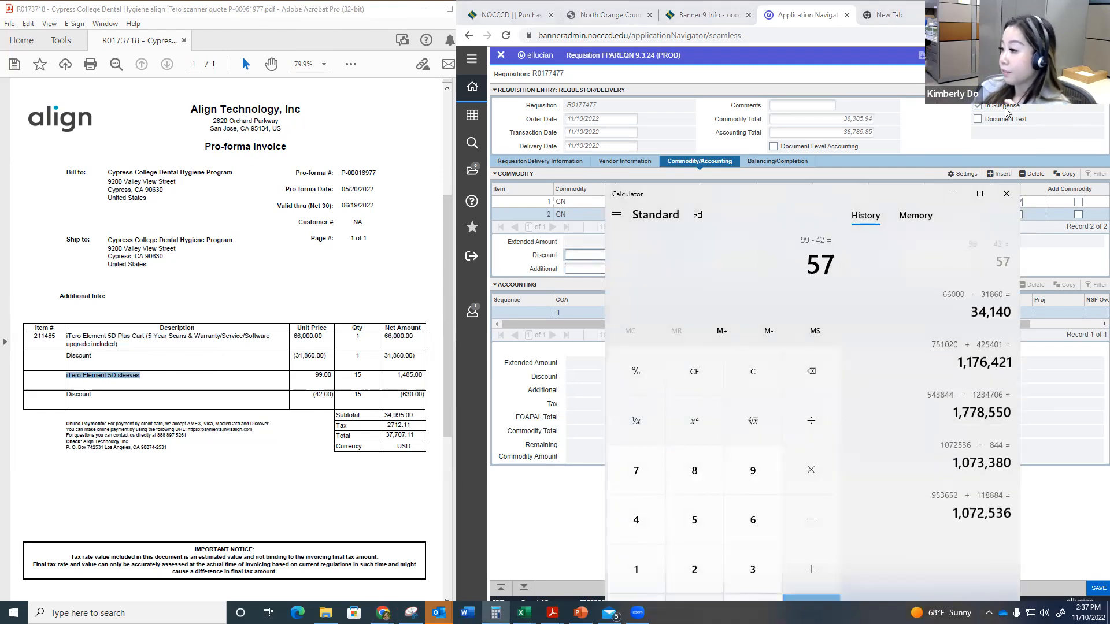
{"action": "left_click", "coordinate": [953, 193]}
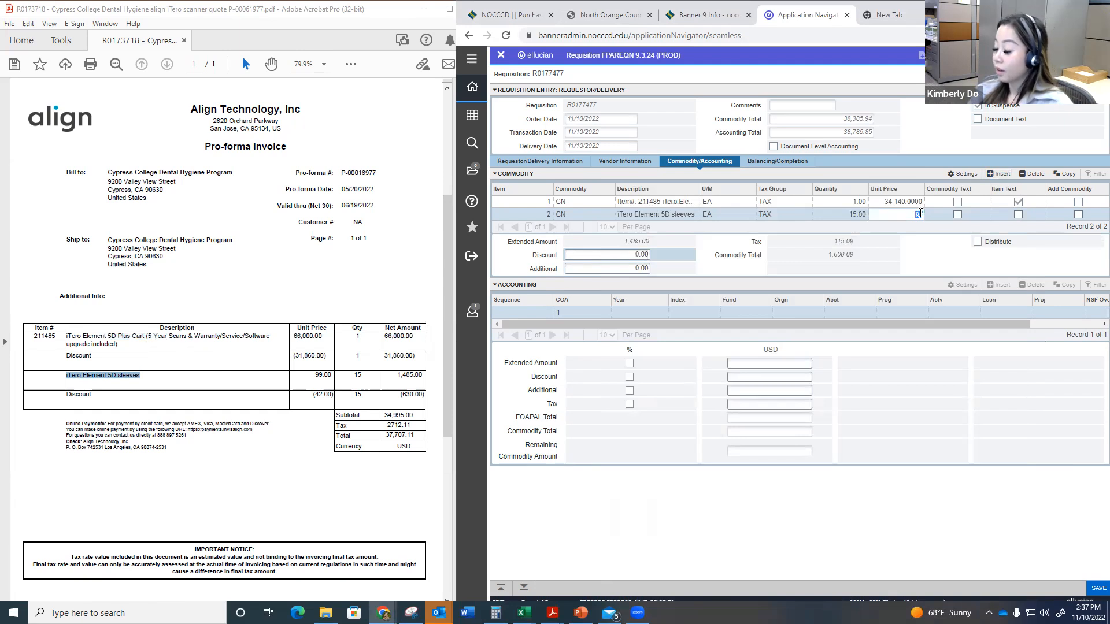
{"action": "type", "text": "57"}
{"action": "key", "text": "Tab"}
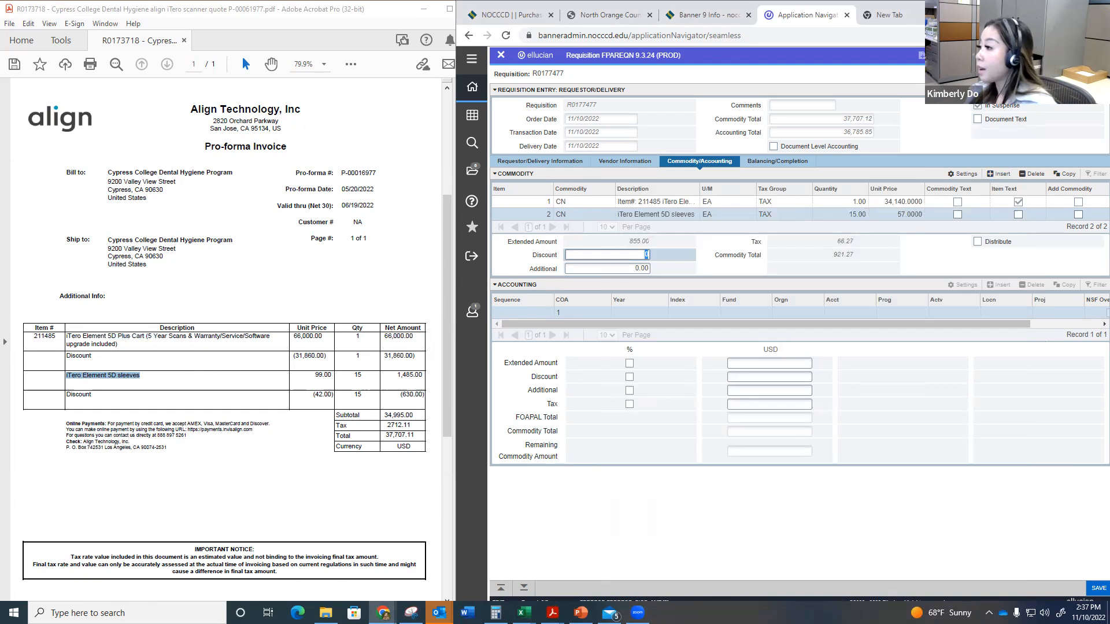
Step: Open the item text entry for the sleeves item and add a blank text line numbered 1
{"action": "left_click", "coordinate": [997, 55]}
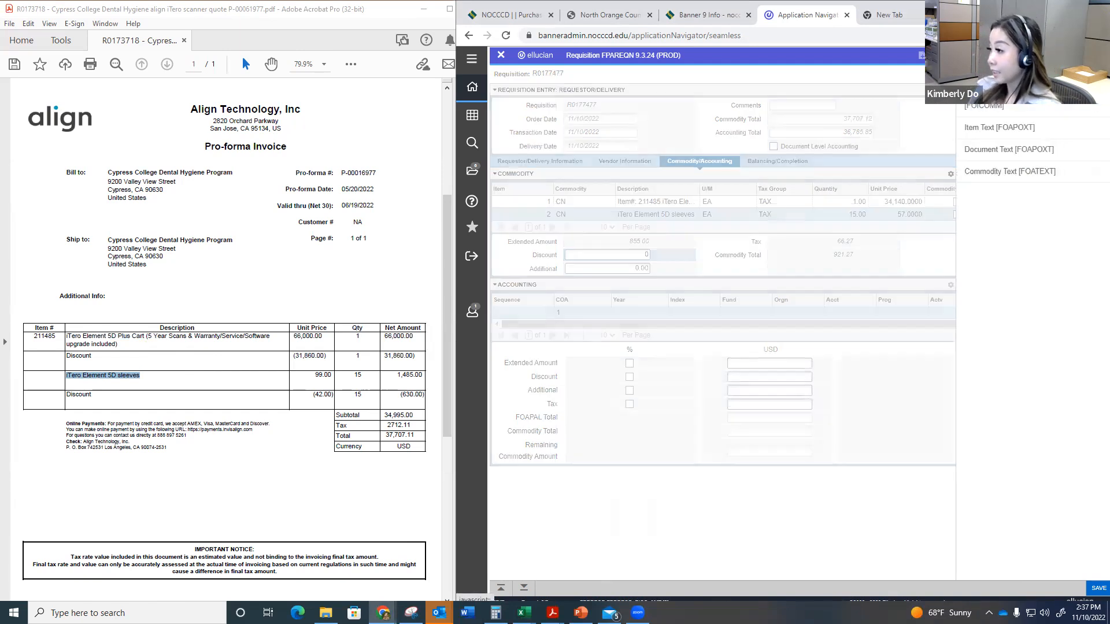
{"action": "left_click", "coordinate": [996, 127]}
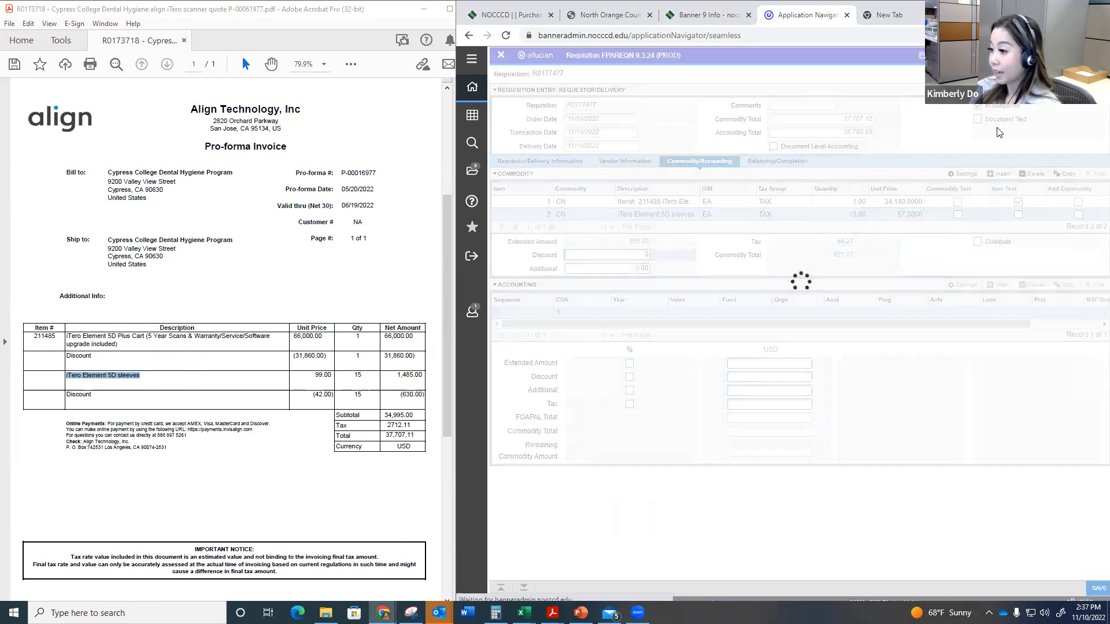
{"action": "left_click", "coordinate": [523, 588]}
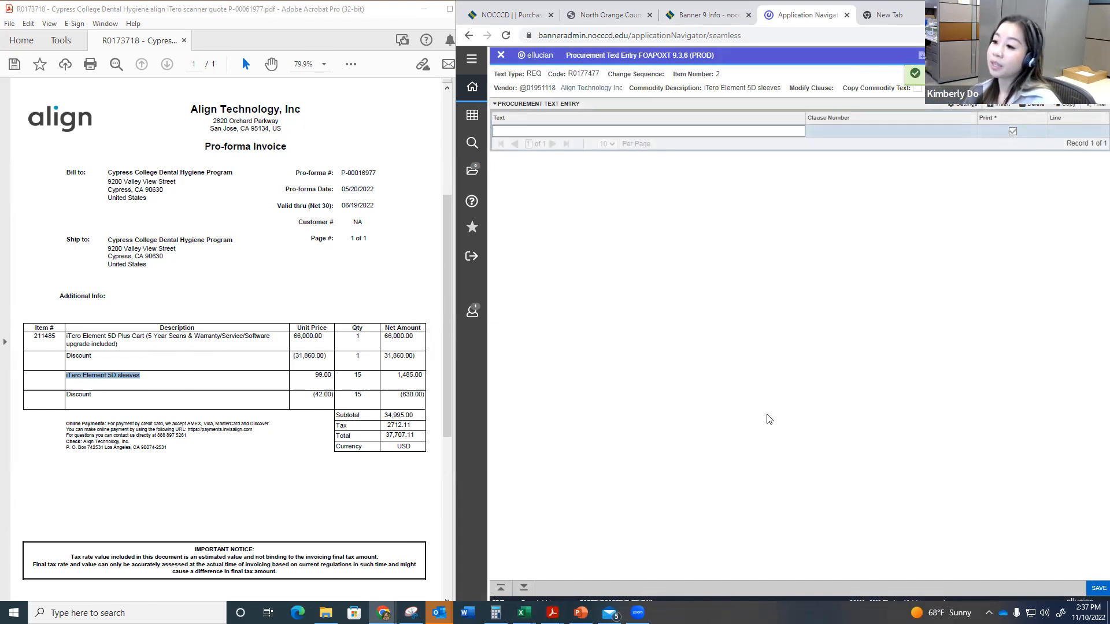
{"action": "key", "text": "Tab"}
{"action": "key", "text": "Tab"}
{"action": "key", "text": "Tab"}
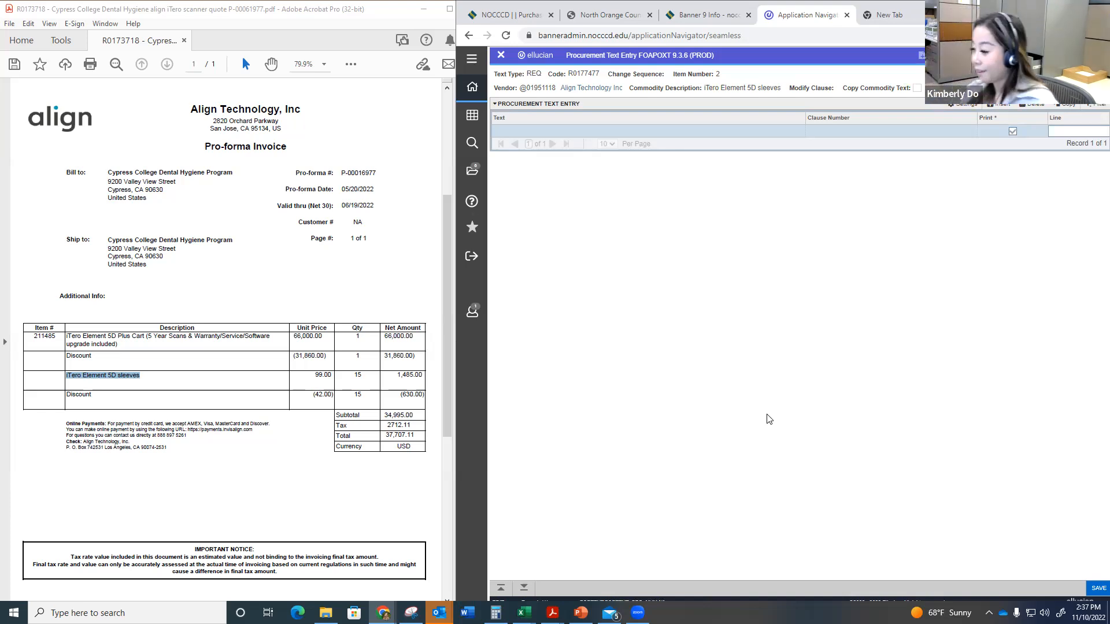
{"action": "type", "text": "1"}
{"action": "key", "text": "Tab"}
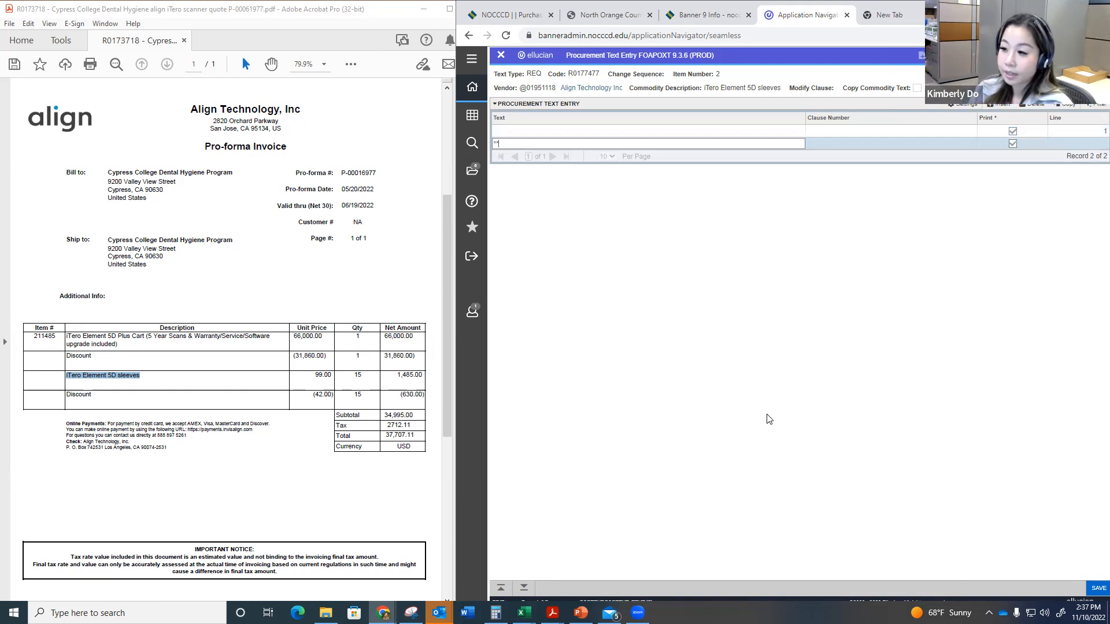
Step: Enter "**Discount Applied:**" as the second item text line and start a third line
{"action": "type", "text": "**Discount Applie"}
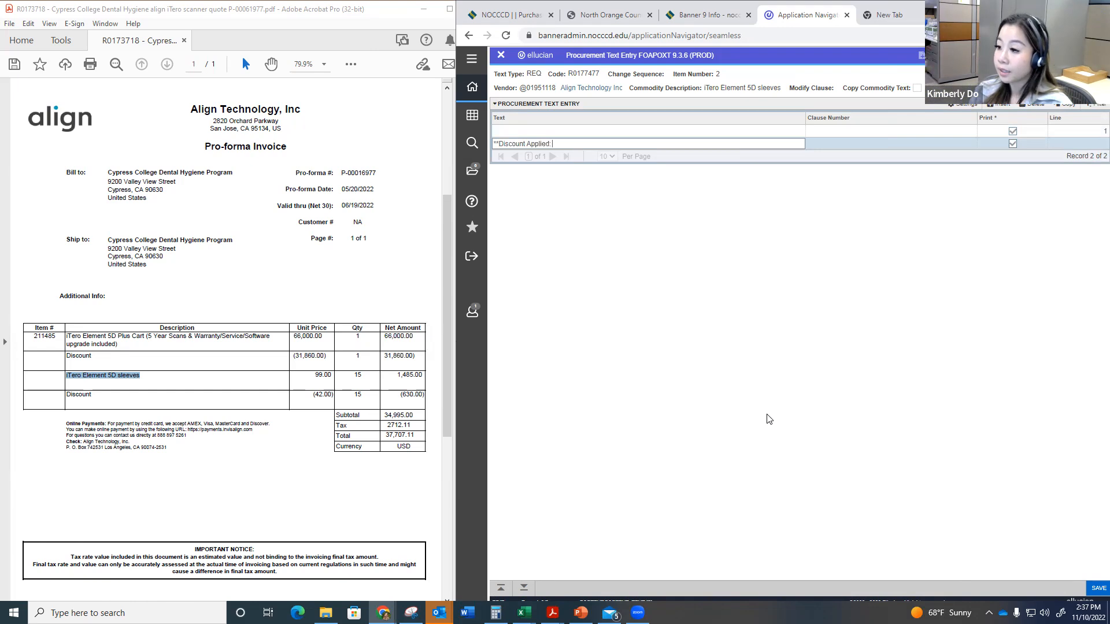
{"action": "type", "text": "d:**"}
{"action": "key", "text": "Down"}
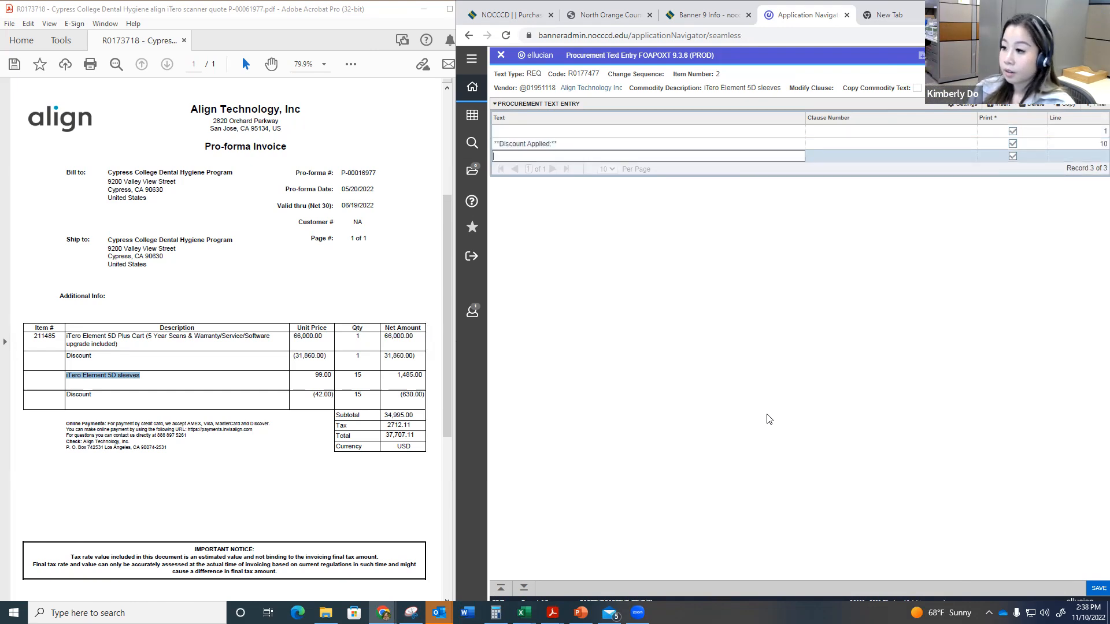
Step: Enter "Original Cost: $99/each; $1,485" as the third item text line and start a fourth line
{"action": "type", "text": "Original Cost: $9"}
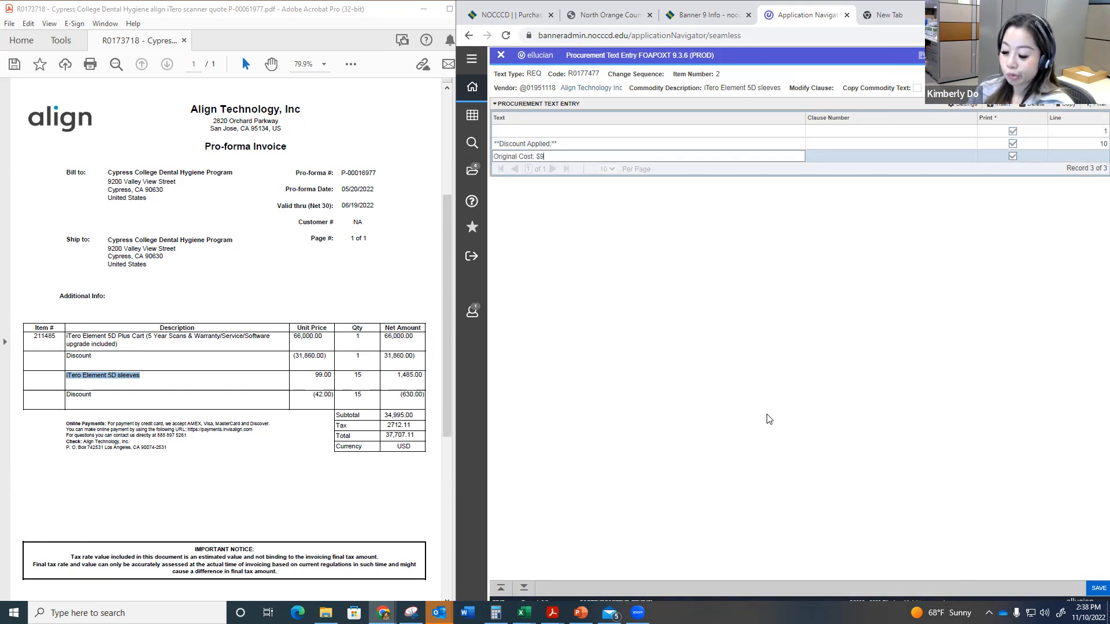
{"action": "type", "text": "9/unit p"}
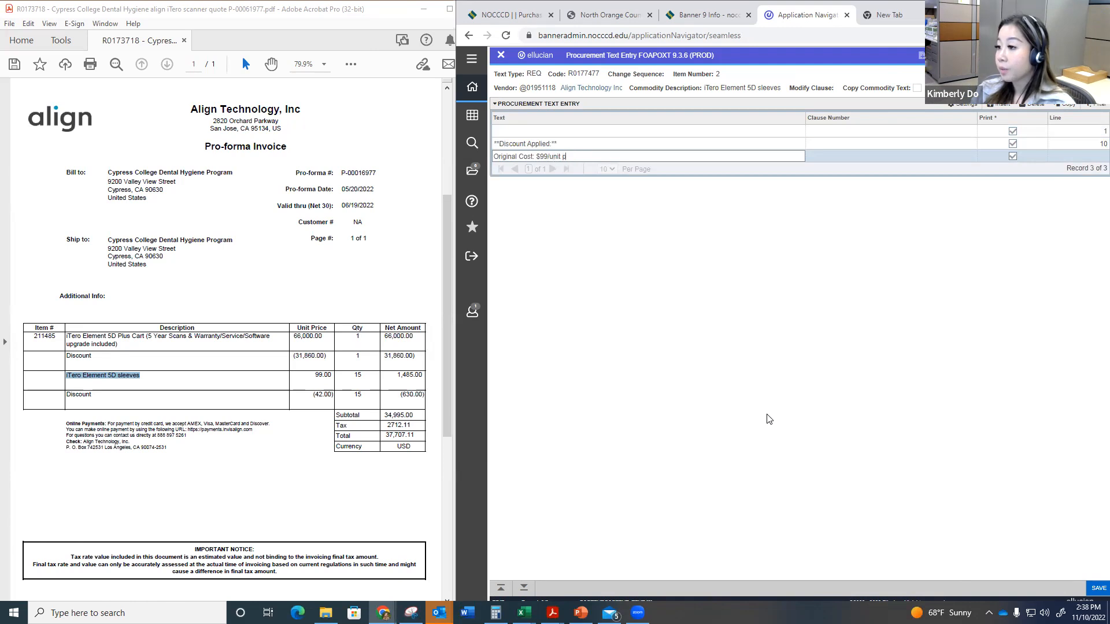
{"action": "type", "text": "riceeach"}
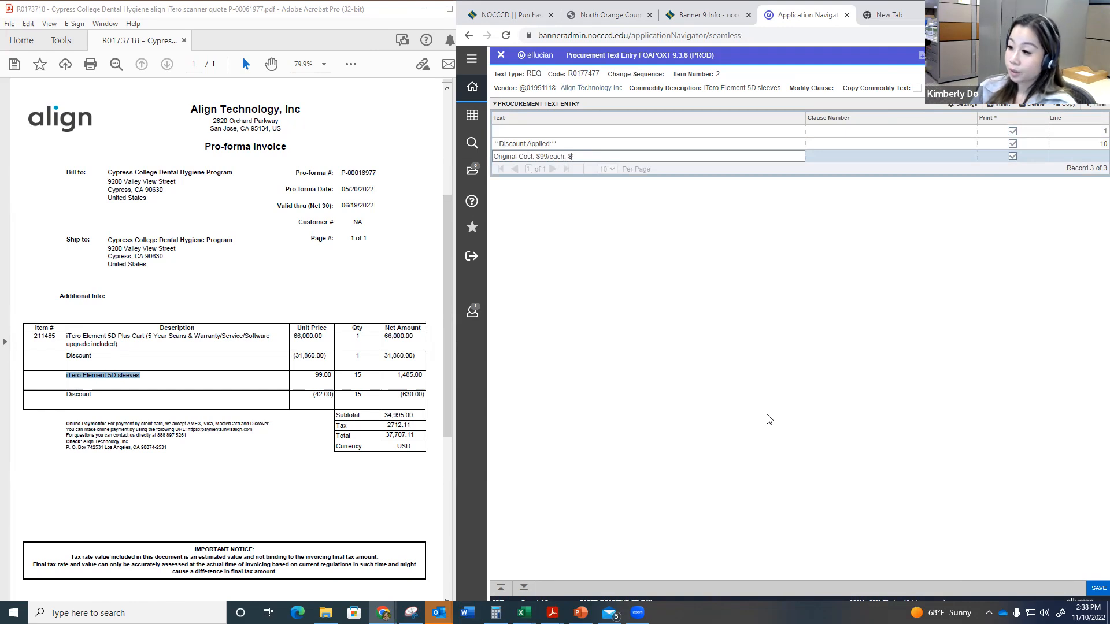
{"action": "type", "text": "; $1,485"}
{"action": "key", "text": "Down"}
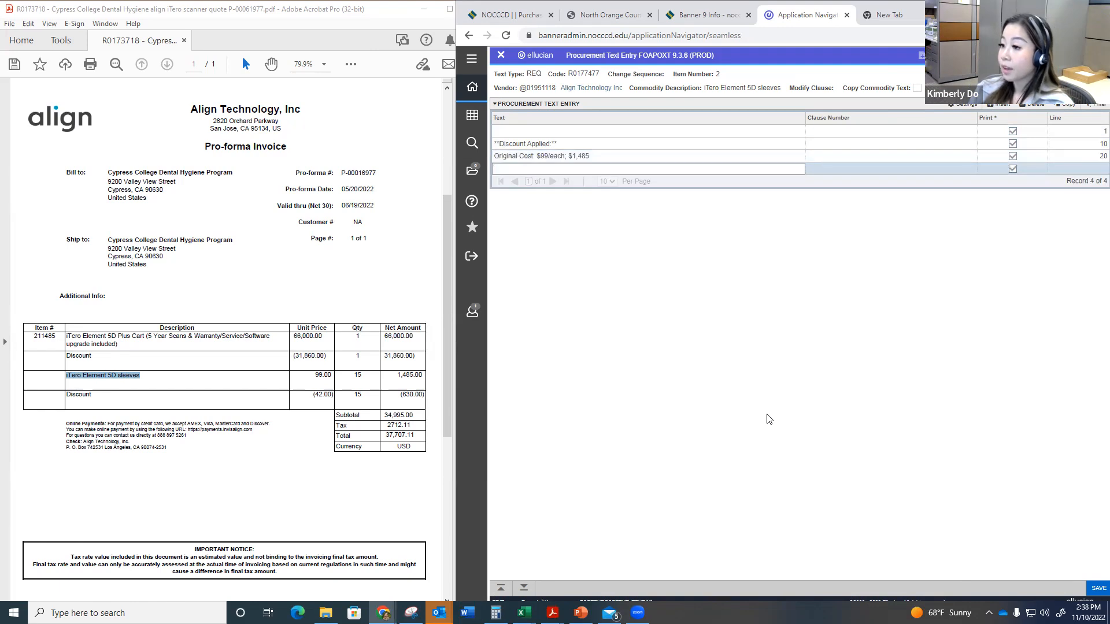
Step: Enter "Discount Applied: ($42/each); ($630.00)" as the fourth text line and extend the original cost total to $1,485.00
{"action": "type", "text": "Discount Applied: ($42/each); ($"}
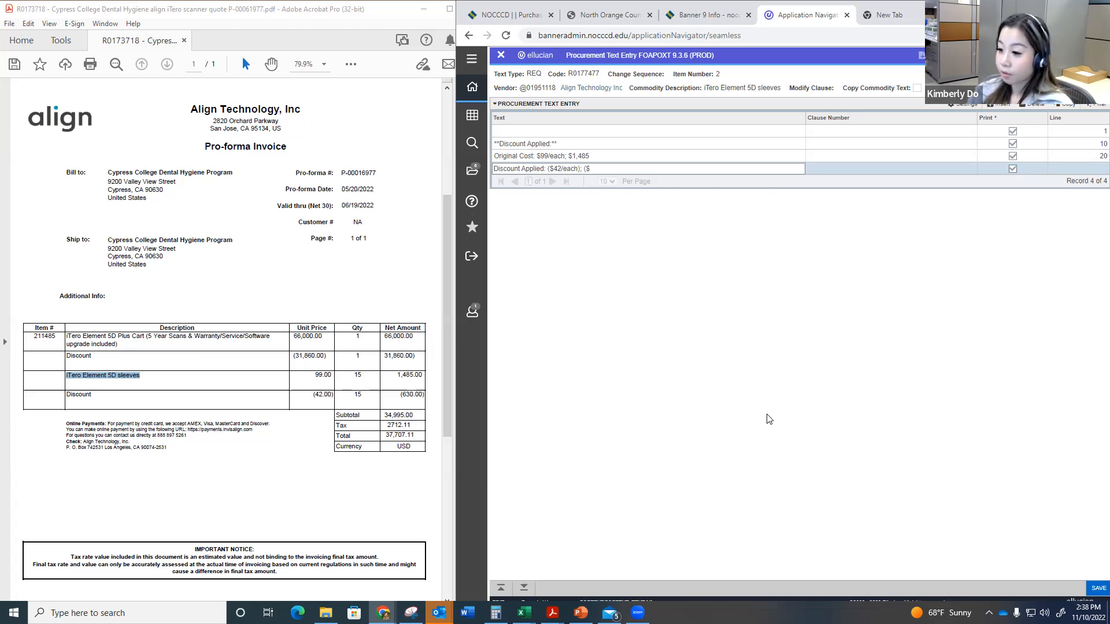
{"action": "type", "text": "55"}
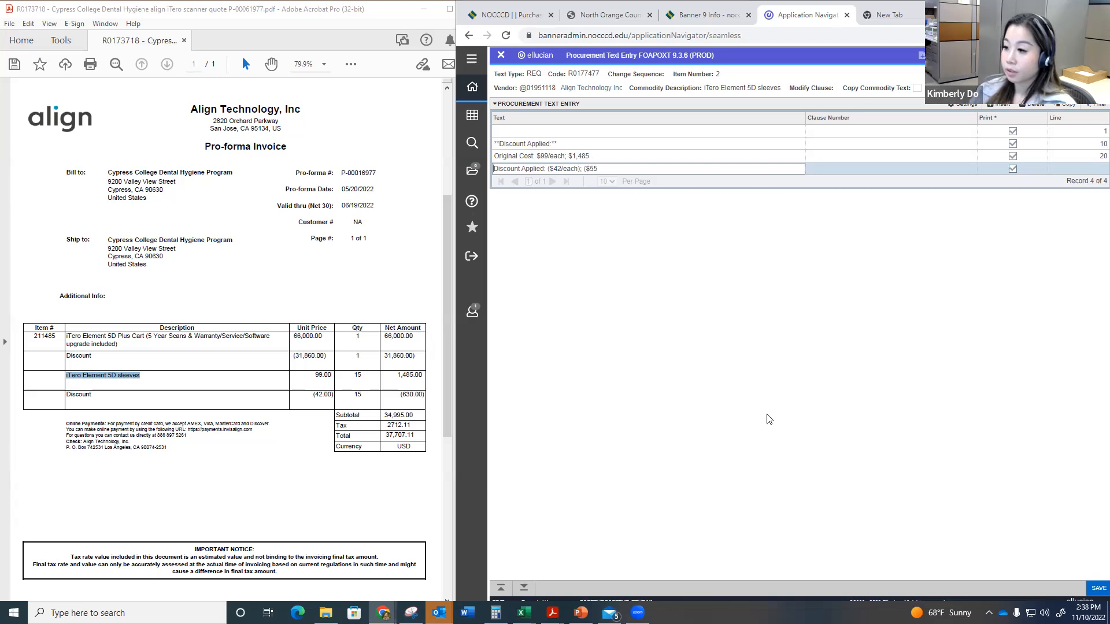
{"action": "key", "text": "BackSpace"}
{"action": "key", "text": "BackSpace"}
{"action": "type", "text": "630"}
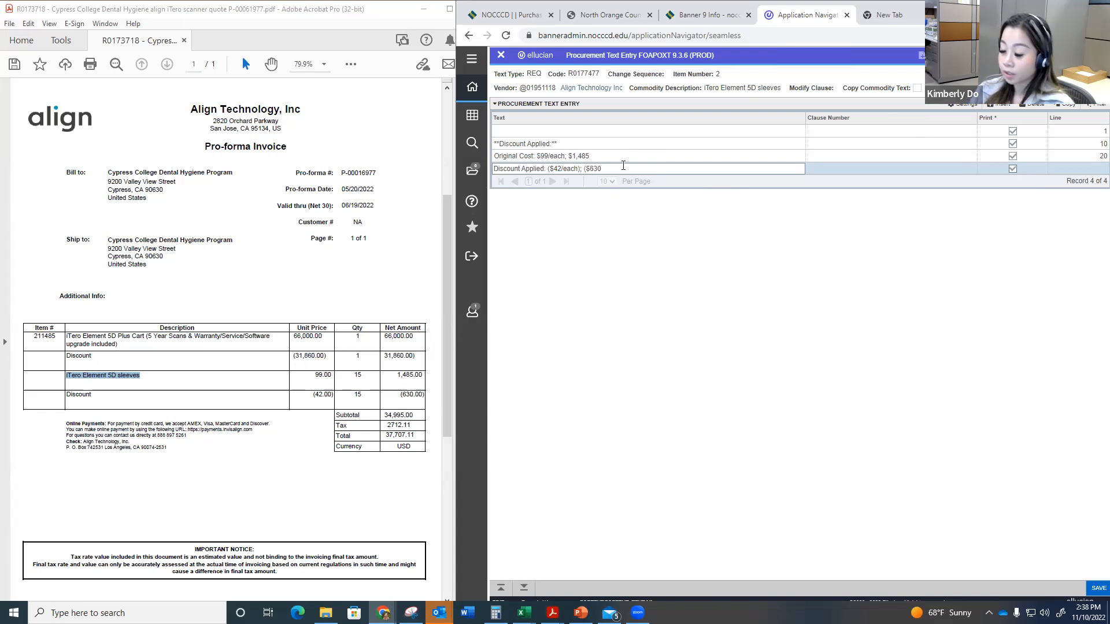
{"action": "type", "text": ".00"}
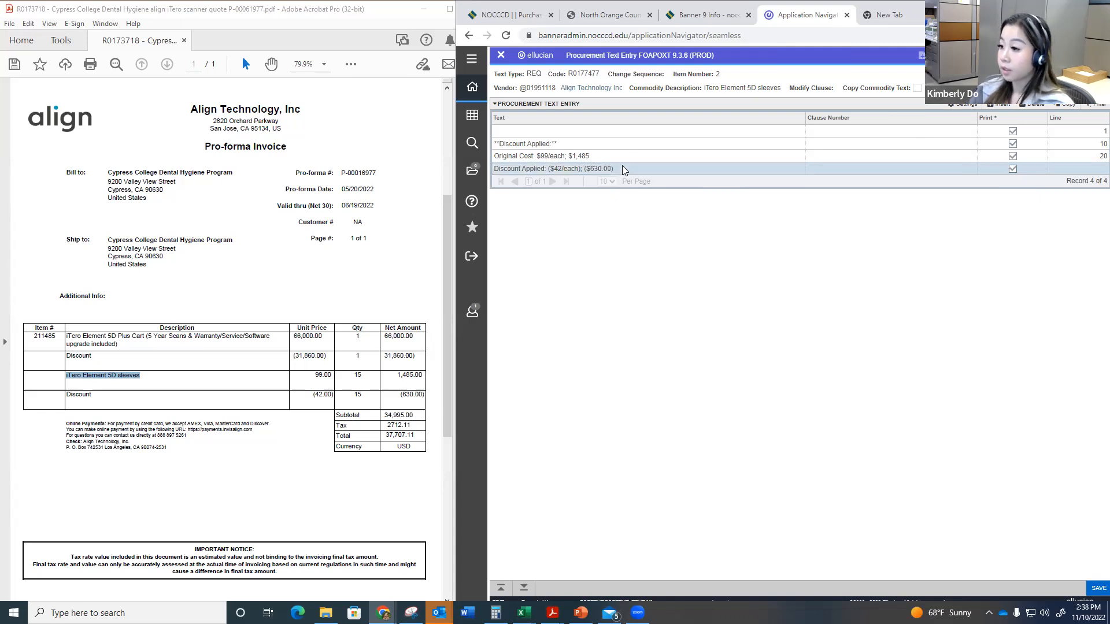
{"action": "key", "text": "Up"}
{"action": "type", "text": ".00"}
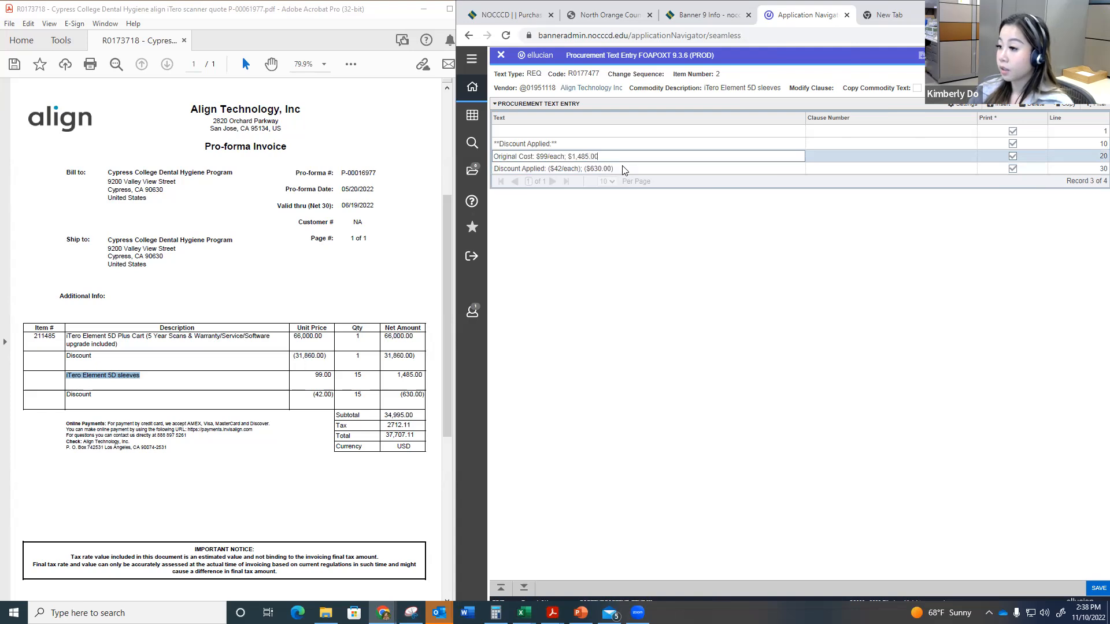
Step: Work out 57 times 15 in the Calculator and enter "New Cost: $855.00" as the fifth item text line
{"action": "key", "text": "Down"}
{"action": "key", "text": "Down"}
{"action": "type", "text": "New co"}
{"action": "key", "text": "BackSpace"}
{"action": "key", "text": "BackSpace"}
{"action": "type", "text": "Cost: $"}
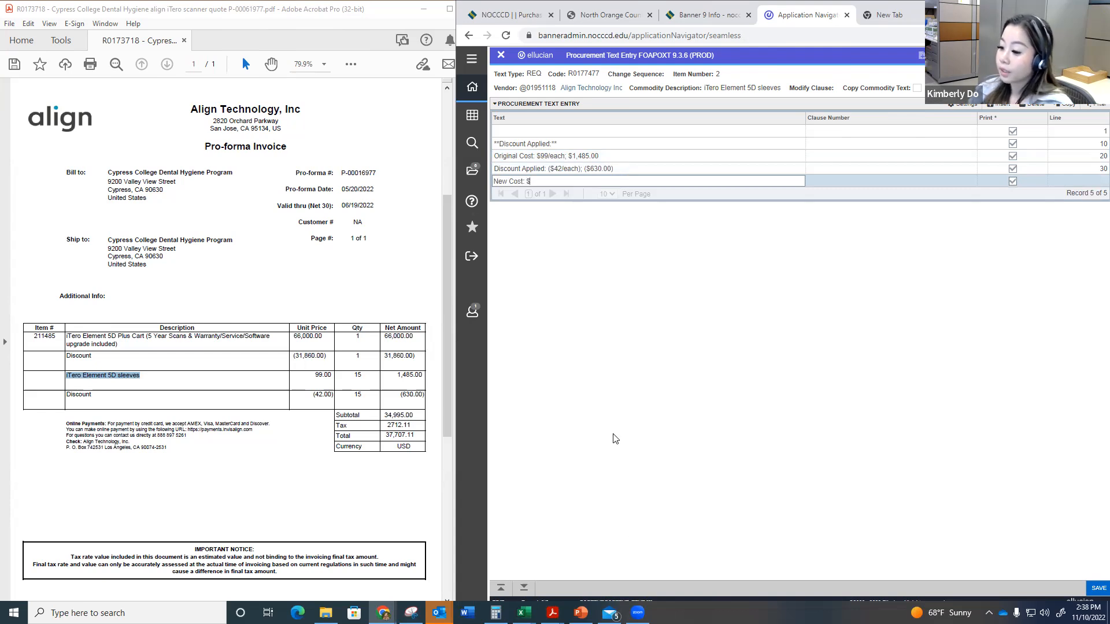
{"action": "key", "text": "alt+Tab"}
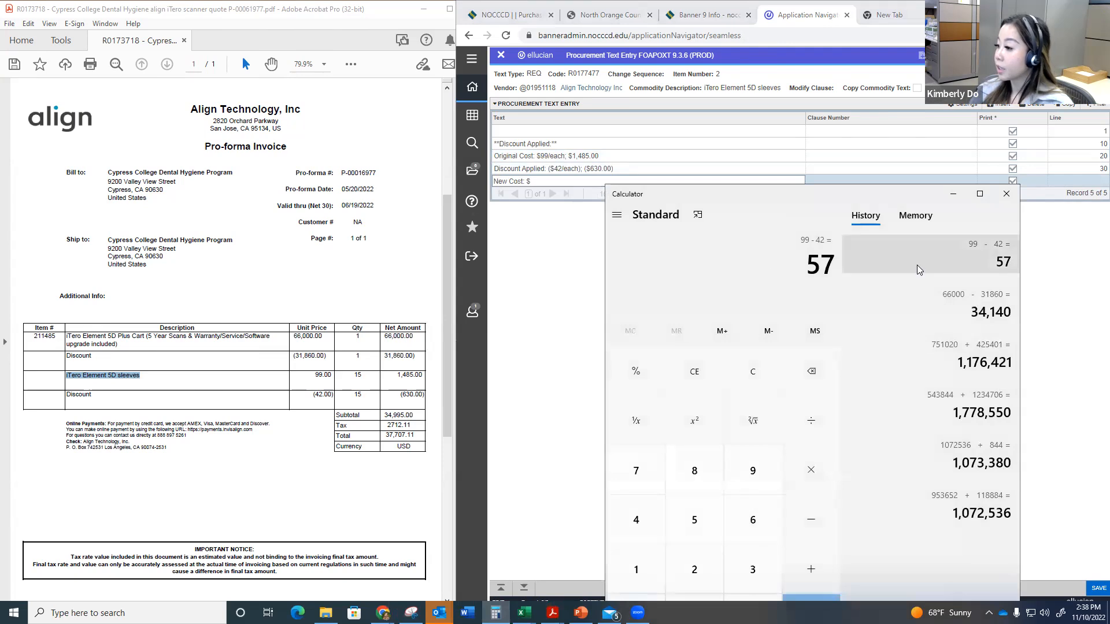
{"action": "key", "text": "asterisk"}
{"action": "type", "text": "15"}
{"action": "key", "text": "Return"}
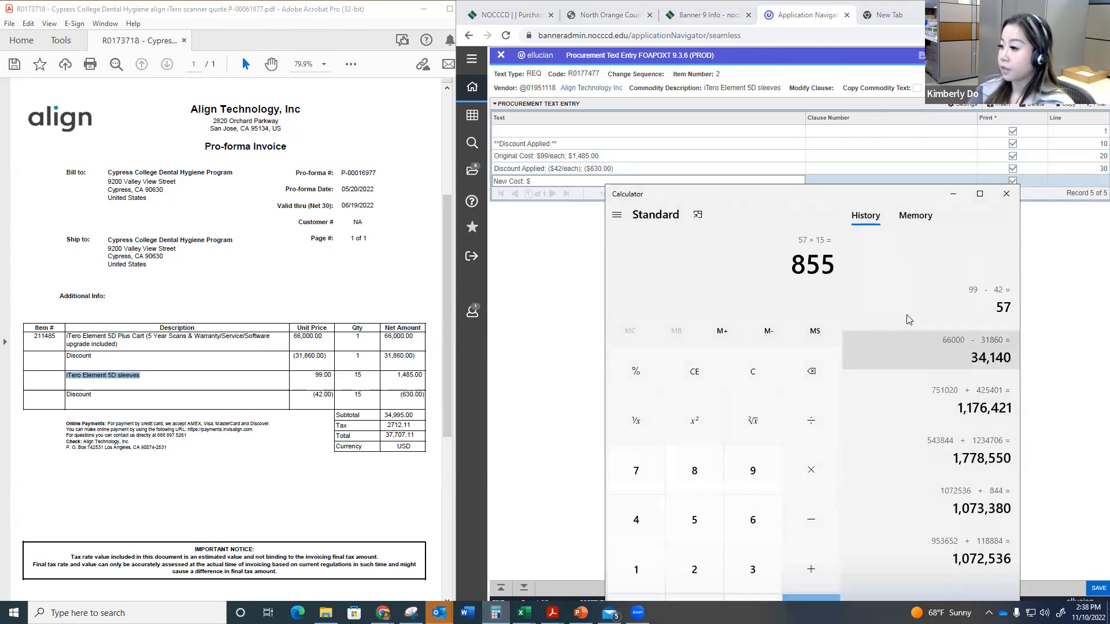
{"action": "left_click", "coordinate": [571, 182]}
{"action": "type", "text": "855"}
{"action": "key", "text": "Down"}
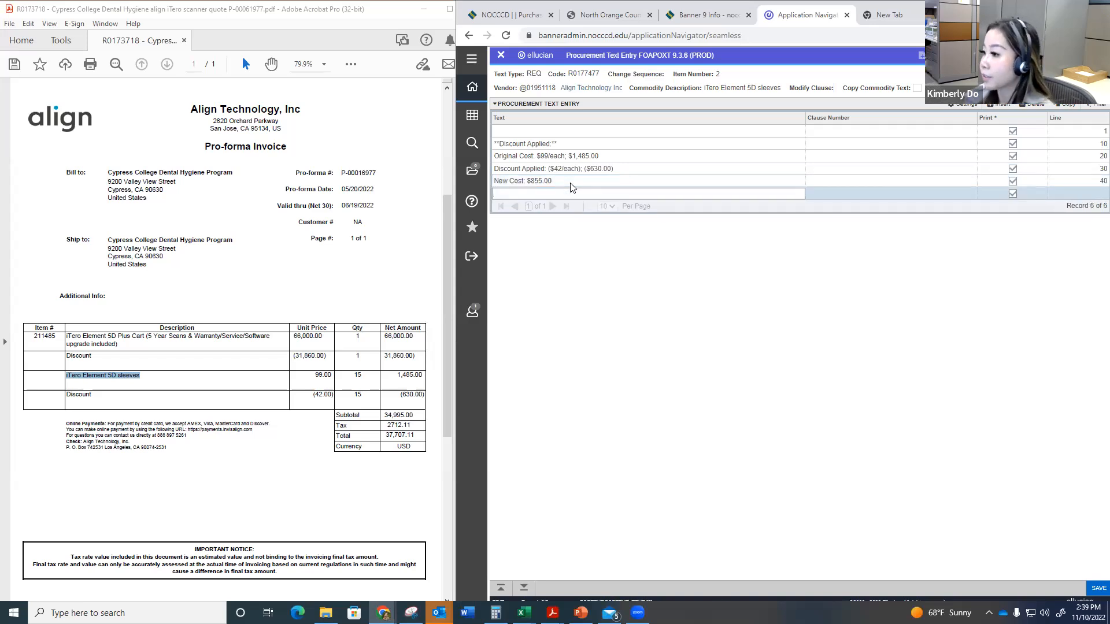
Step: Add a blank text line numbered 41, followed by the line "Contract: NASPO NOCCCD #12345"
{"action": "key", "text": "Tab"}
{"action": "key", "text": "Tab"}
{"action": "key", "text": "Tab"}
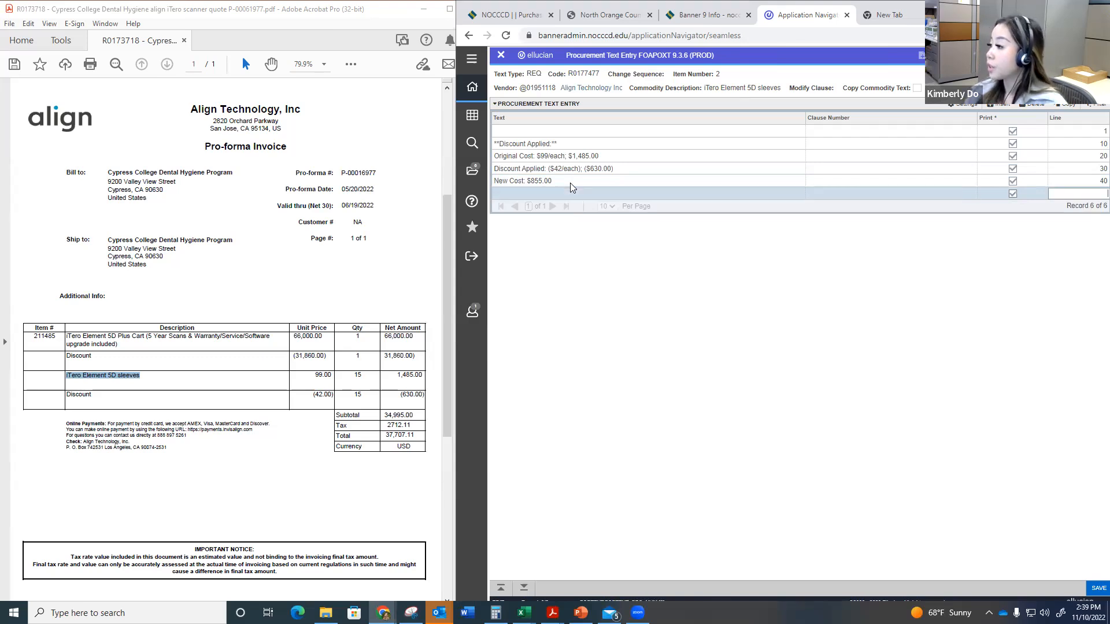
{"action": "key", "text": "Down"}
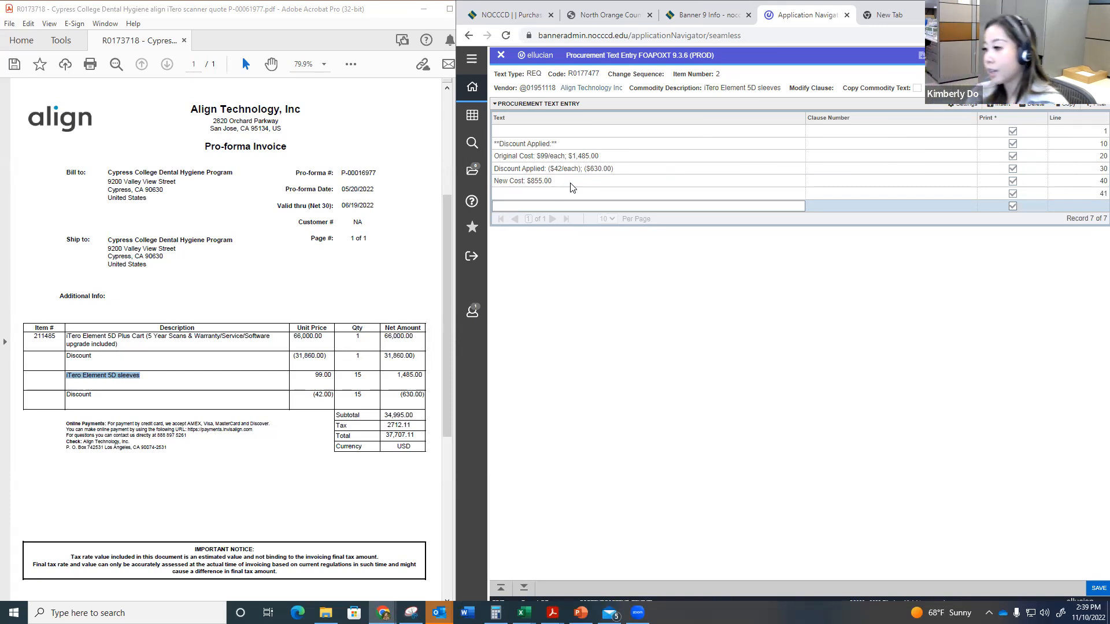
{"action": "type", "text": "Contract:"}
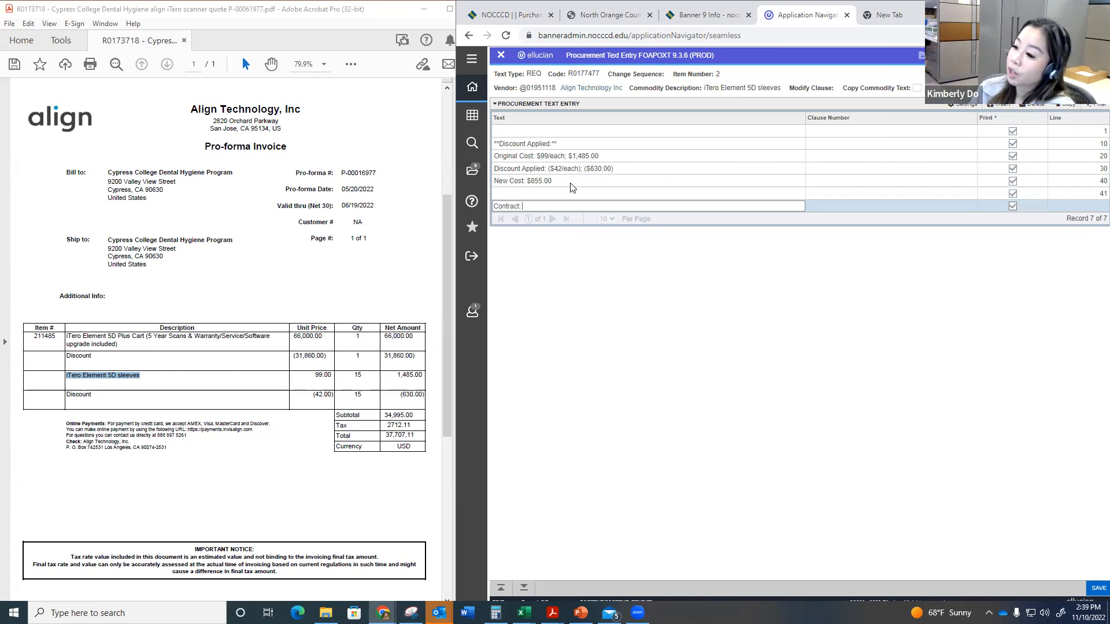
{"action": "type", "text": " NASPO"}
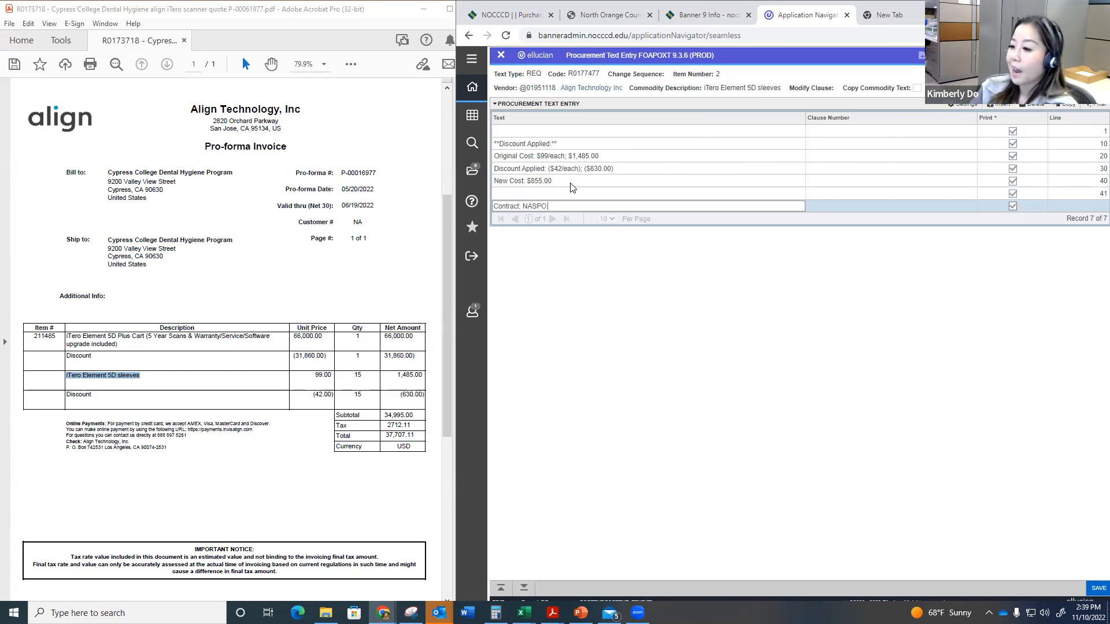
{"action": "type", "text": " NOCCCD"}
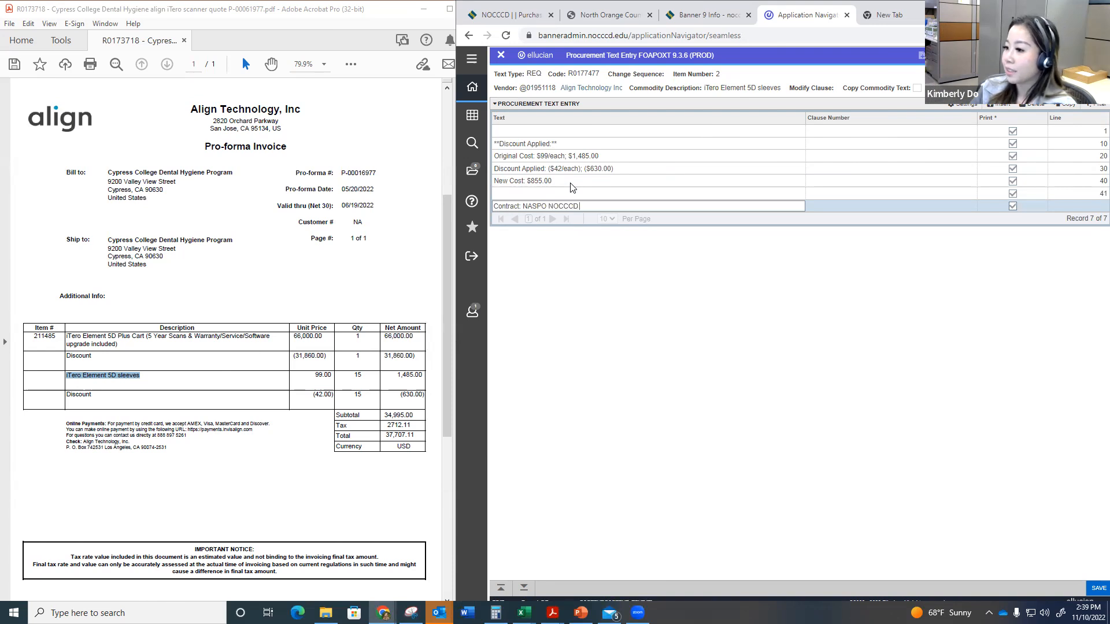
{"action": "type", "text": " #123"}
Step: Add a blank line numbered 51, then "Authorized Signature for Purchase:" with the authorized purchaser's name on the line below
{"action": "key", "text": "Down"}
{"action": "key", "text": "Tab"}
{"action": "key", "text": "Tab"}
{"action": "key", "text": "Tab"}
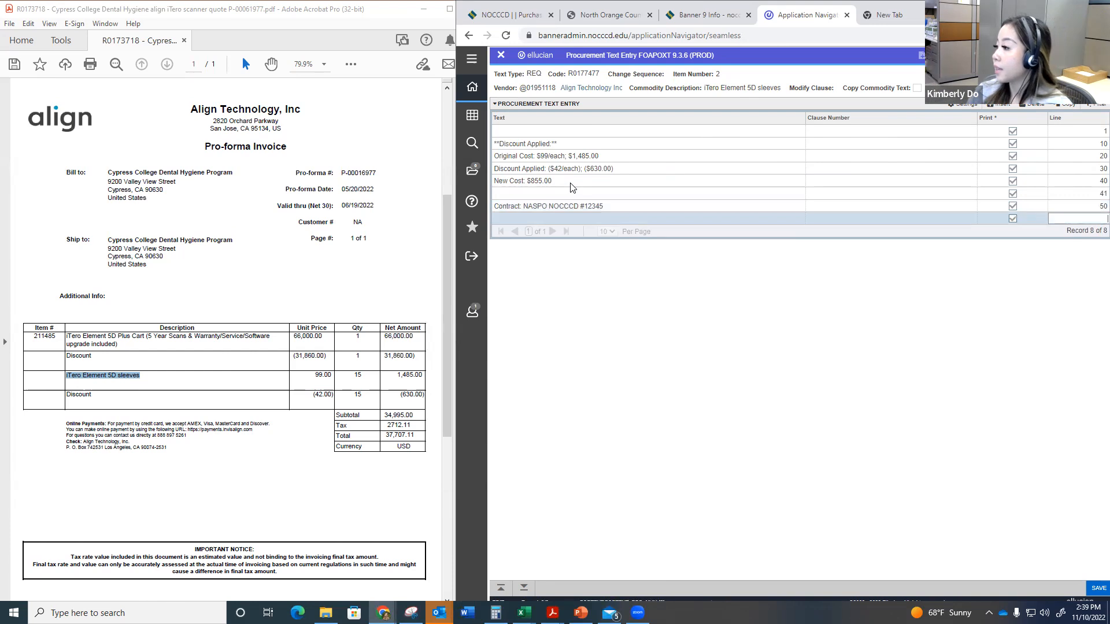
{"action": "type", "text": "51"}
{"action": "key", "text": "Down"}
{"action": "type", "text": "Authorized Signature for Purchase:"}
{"action": "key", "text": "Down"}
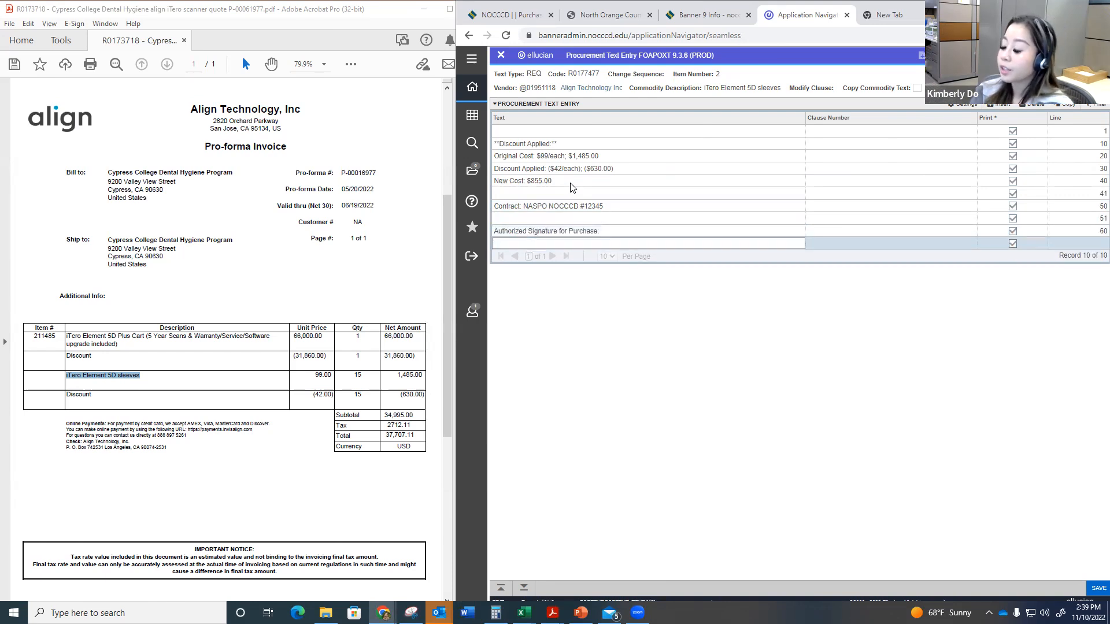
{"action": "key", "text": "Down"}
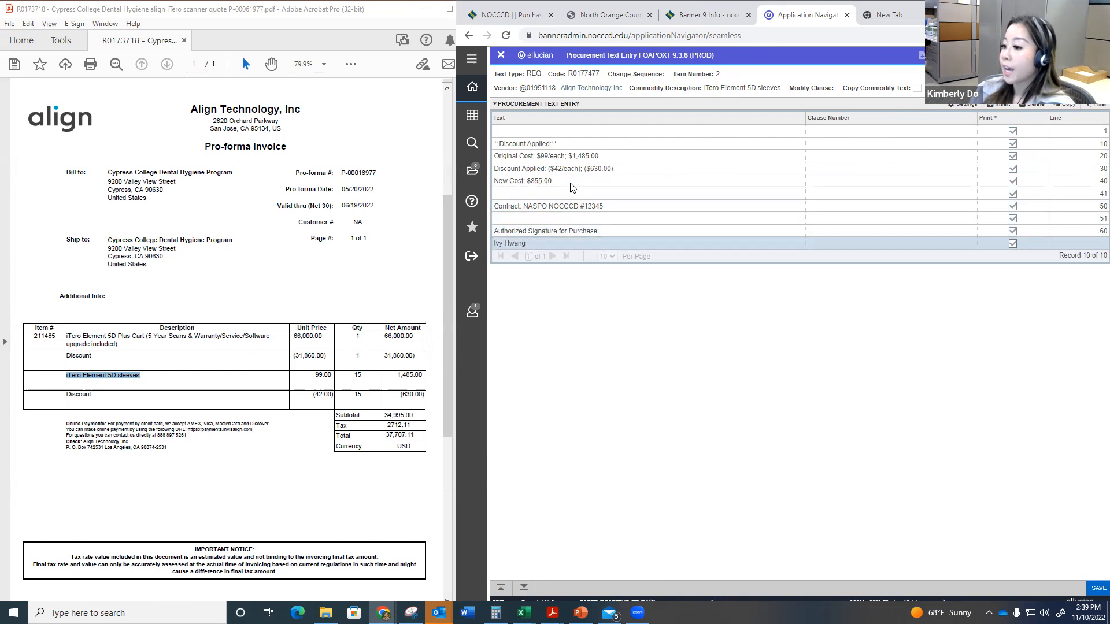
Step: Add a blank line numbered 71, then "Authorized Signature for Payment:" with the payment authorizer's name on the line below
{"action": "key", "text": "Down"}
{"action": "type", "text": "Authorized Signature"}
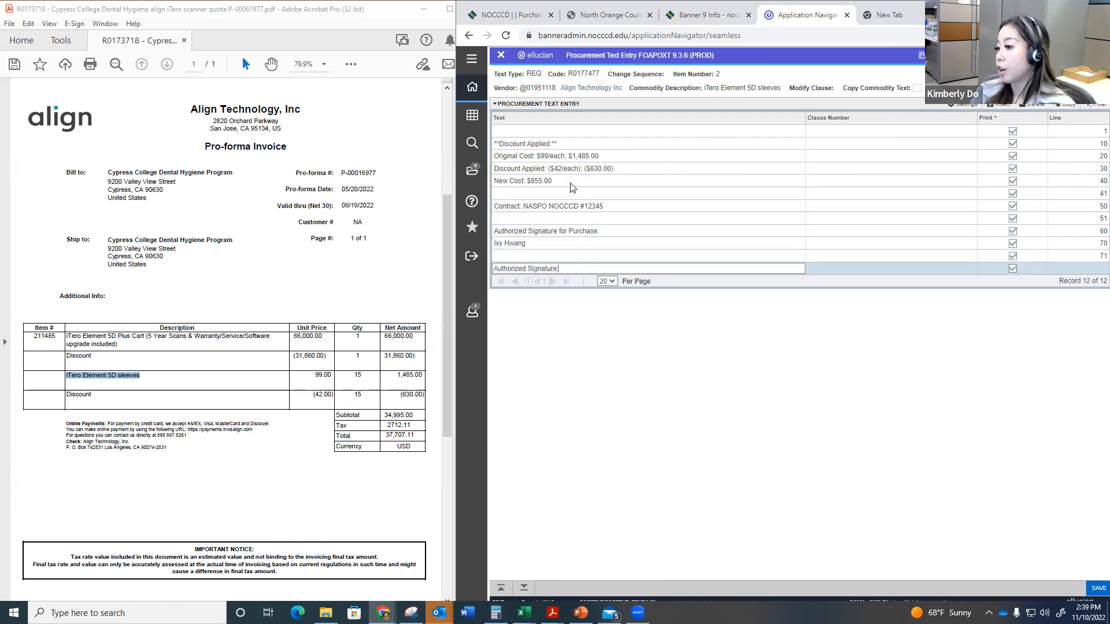
{"action": "type", "text": " for Payment:"}
{"action": "key", "text": "Down"}
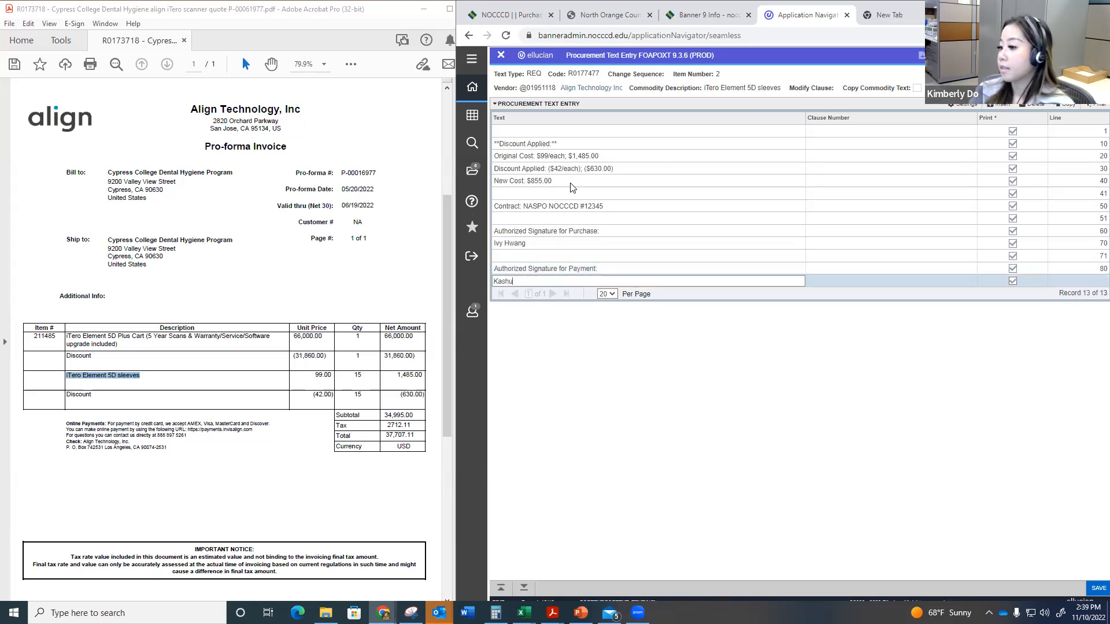
Step: Save and close the sleeves item's text, and start the item's accounting line in the requisition
{"action": "key", "text": "F10"}
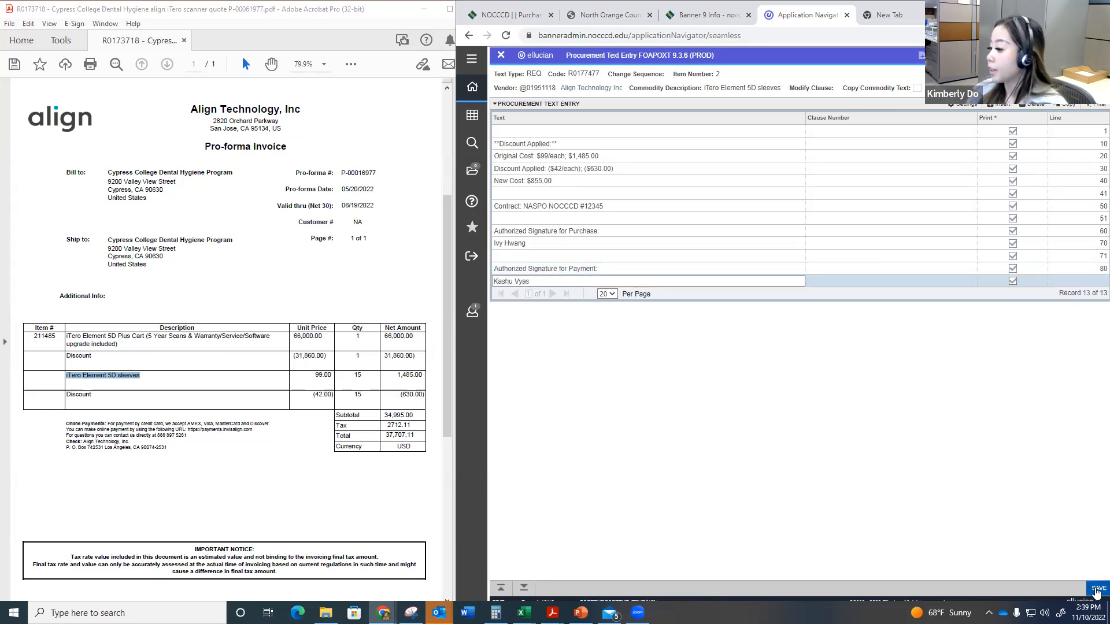
{"action": "left_click", "coordinate": [501, 55]}
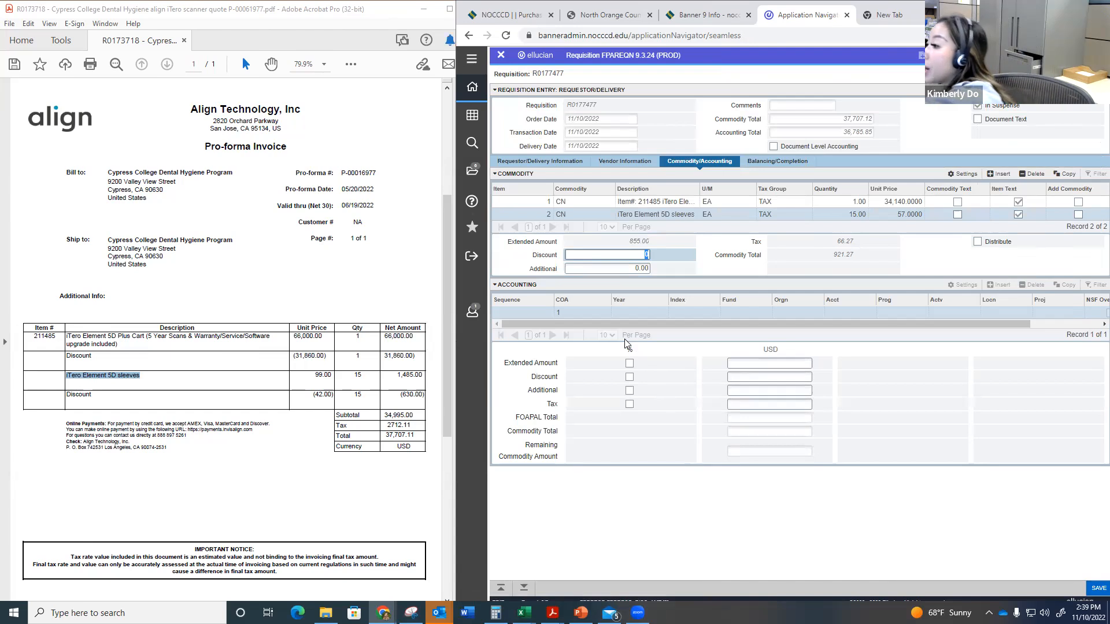
{"action": "left_click", "coordinate": [524, 588]}
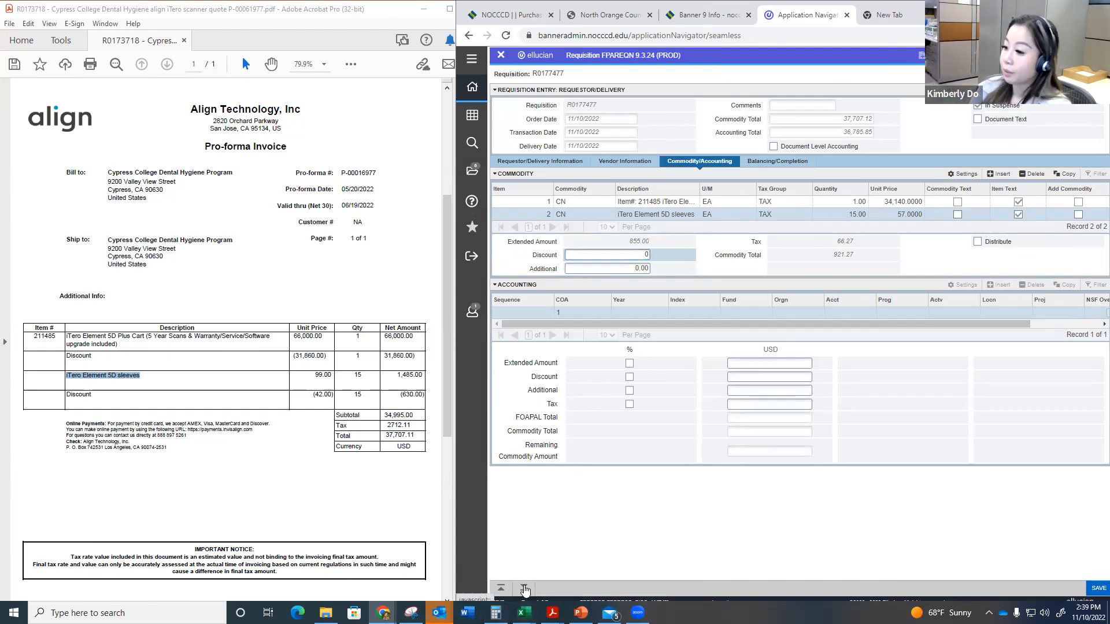
{"action": "key", "text": "Tab"}
{"action": "key", "text": "Tab"}
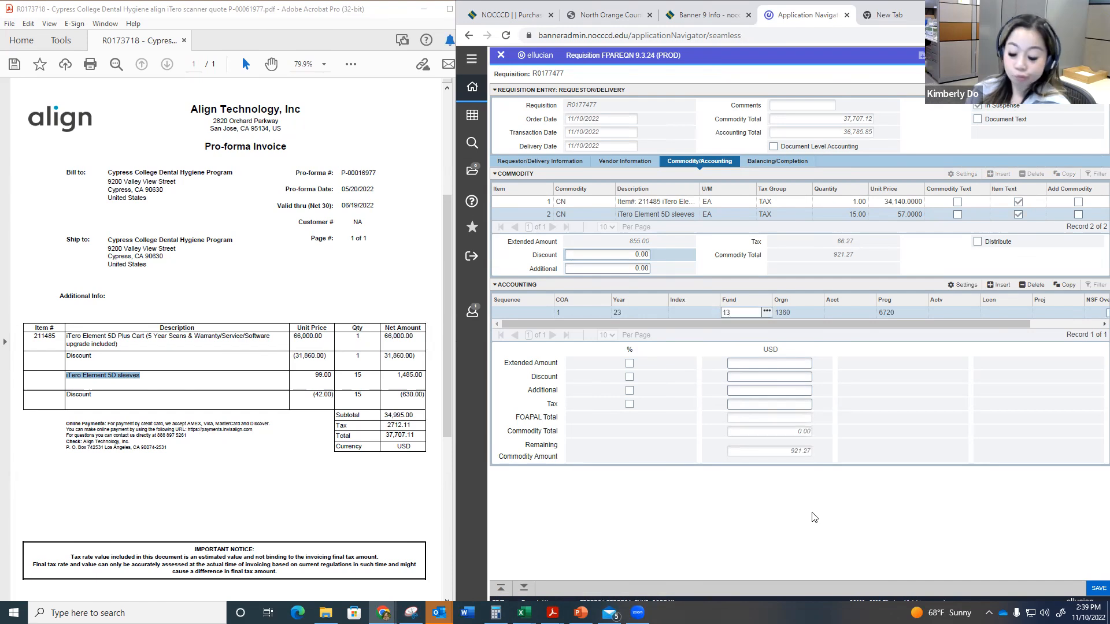
Step: Set the sleeves item's fund to 18348 and choose account code 13310 from the account code list
{"action": "type", "text": "18348"}
{"action": "key", "text": "Tab"}
{"action": "key", "text": "Tab"}
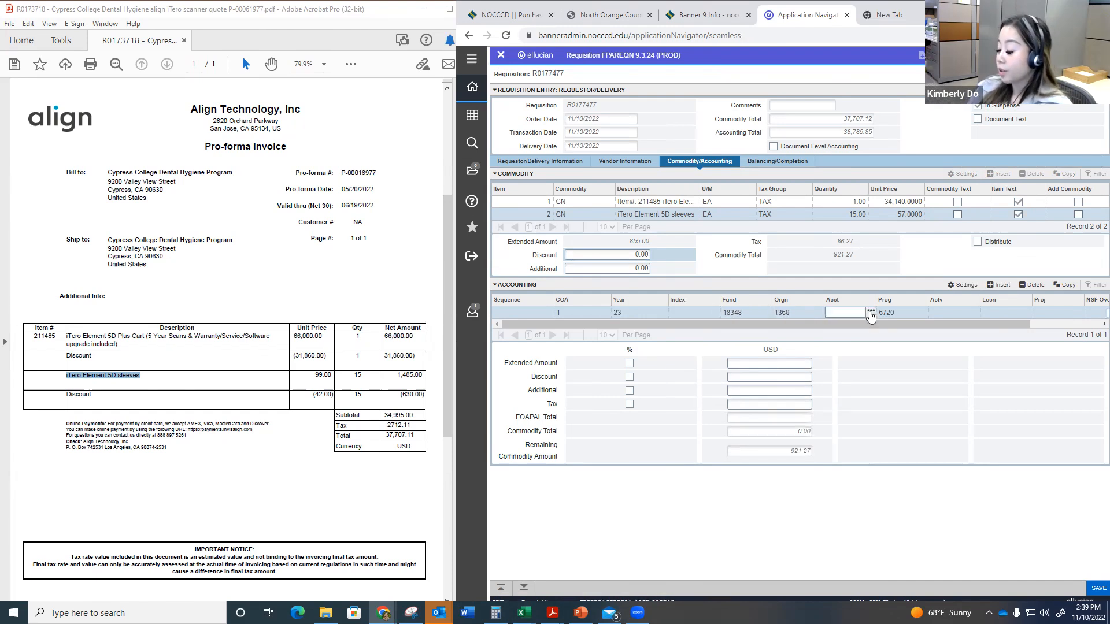
{"action": "type", "text": "44100"}
{"action": "key", "text": "Tab"}
{"action": "left_click", "coordinate": [870, 312]}
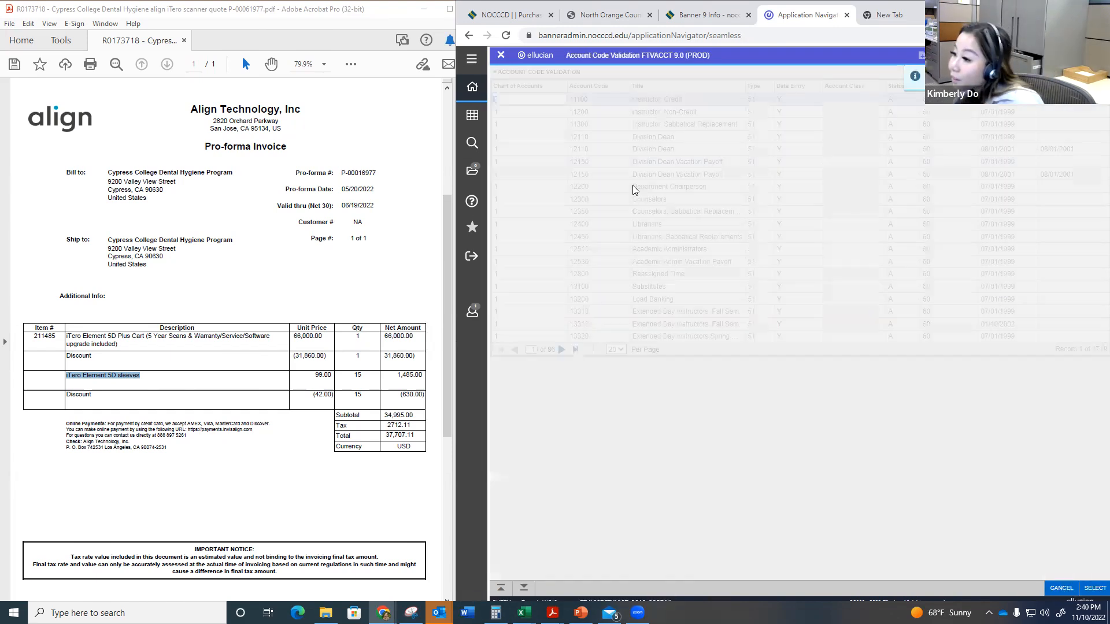
{"action": "left_click", "coordinate": [592, 322]}
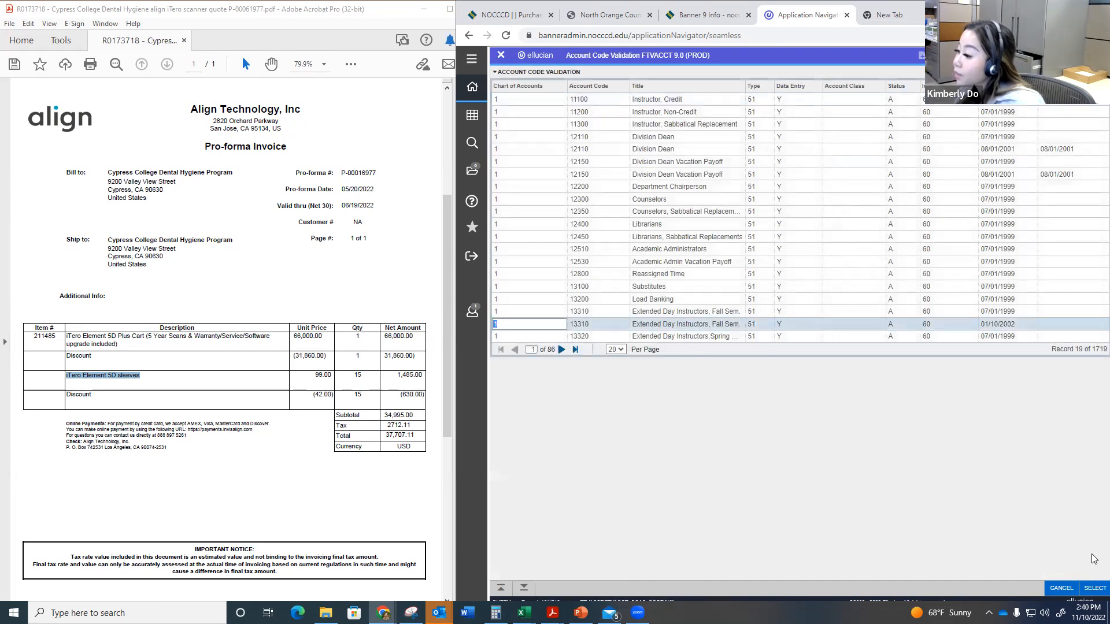
{"action": "left_click", "coordinate": [1096, 587]}
Step: Choose location code 001119 (Classroom, 126) from the location code list for the sleeves item's accounting line
{"action": "key", "text": "Tab"}
{"action": "key", "text": "Tab"}
{"action": "left_click", "coordinate": [1027, 312]}
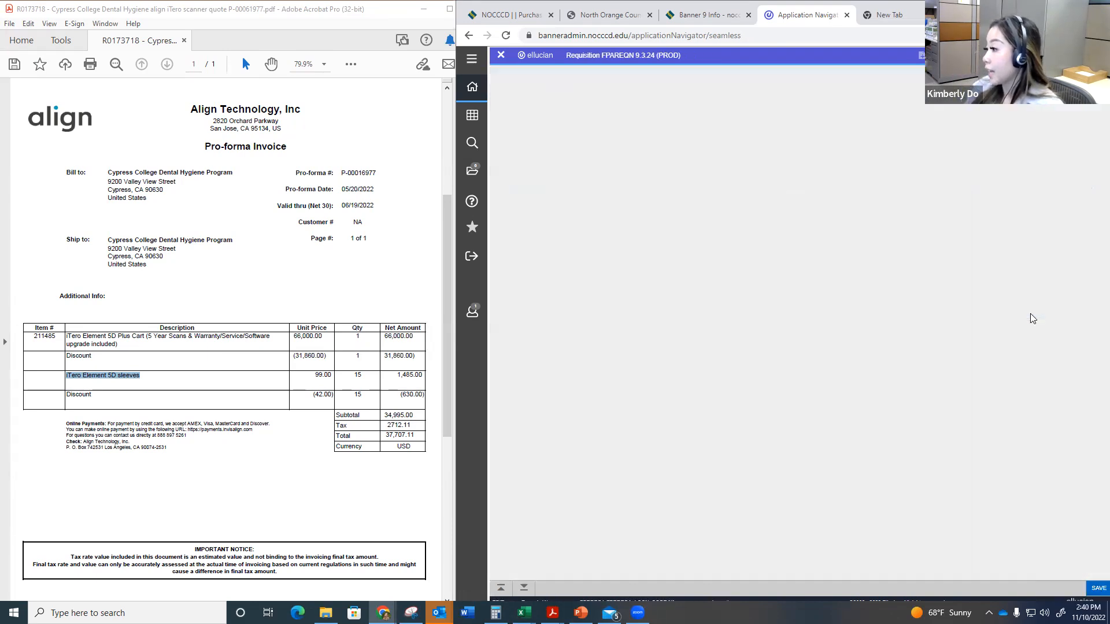
{"action": "left_click", "coordinate": [659, 338]}
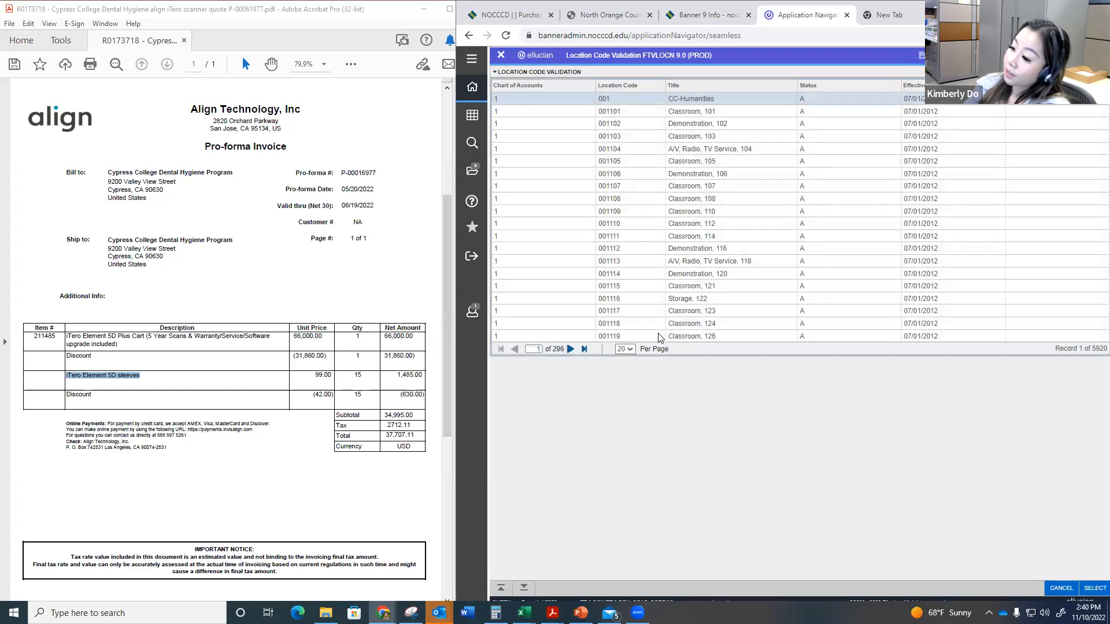
{"action": "left_click", "coordinate": [1094, 588]}
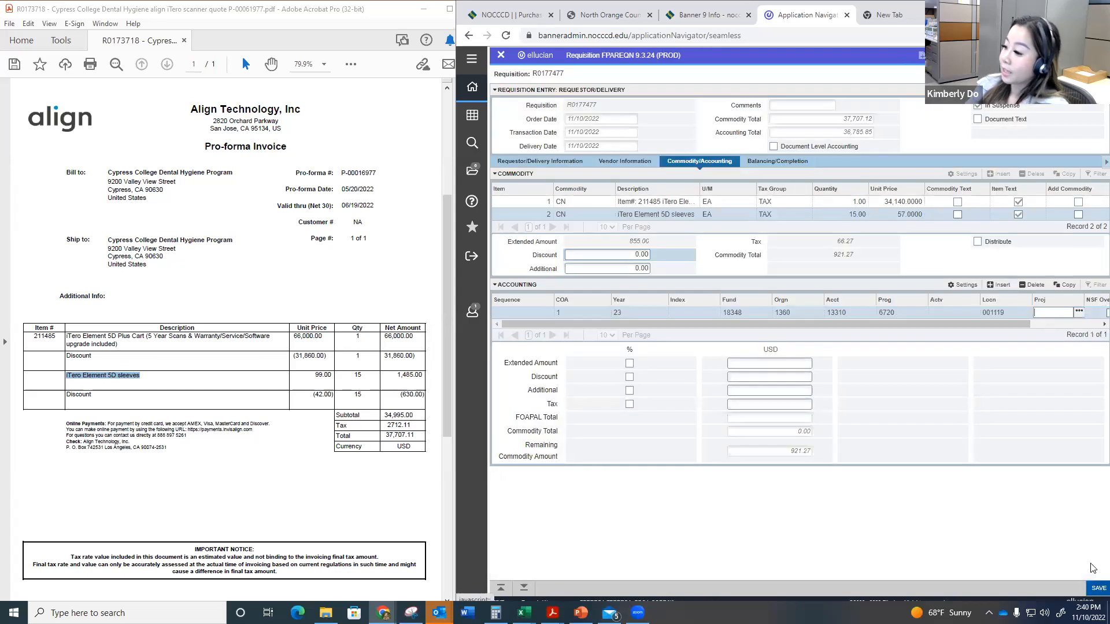
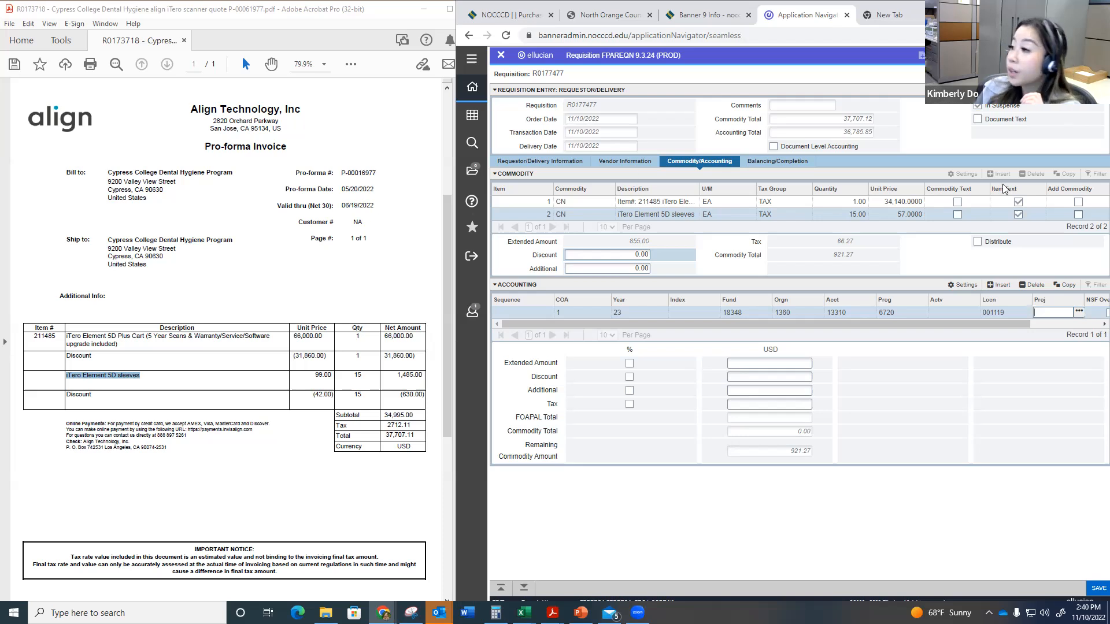
Step: Open the requisition's document text and load the REG clause (Reg PO, non-public works) from the clause list
{"action": "left_click", "coordinate": [1040, 55]}
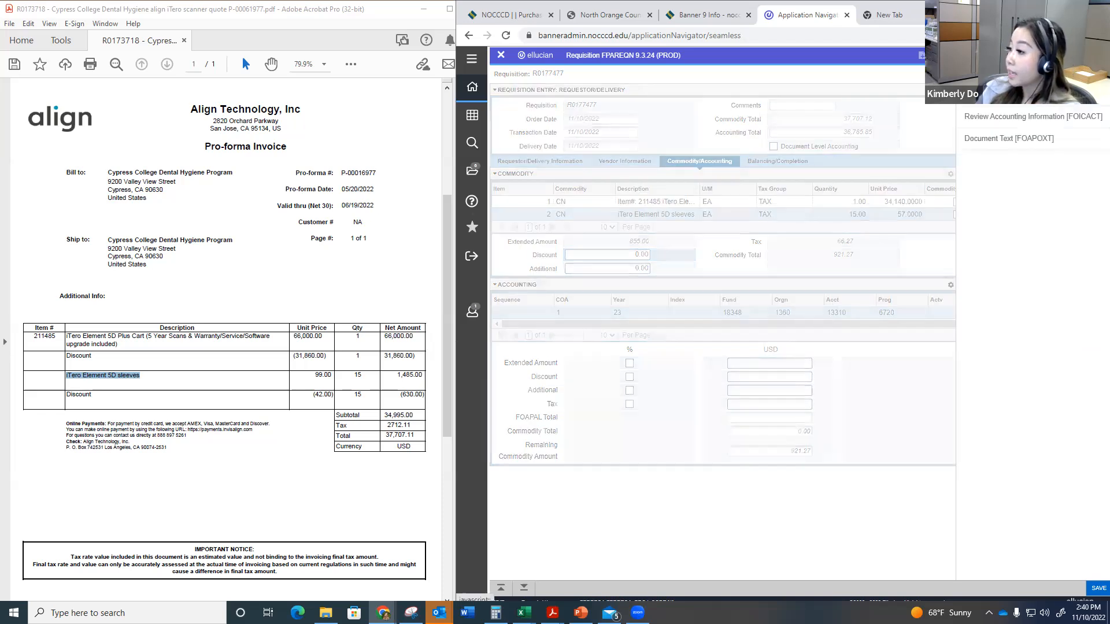
{"action": "left_click", "coordinate": [997, 139]}
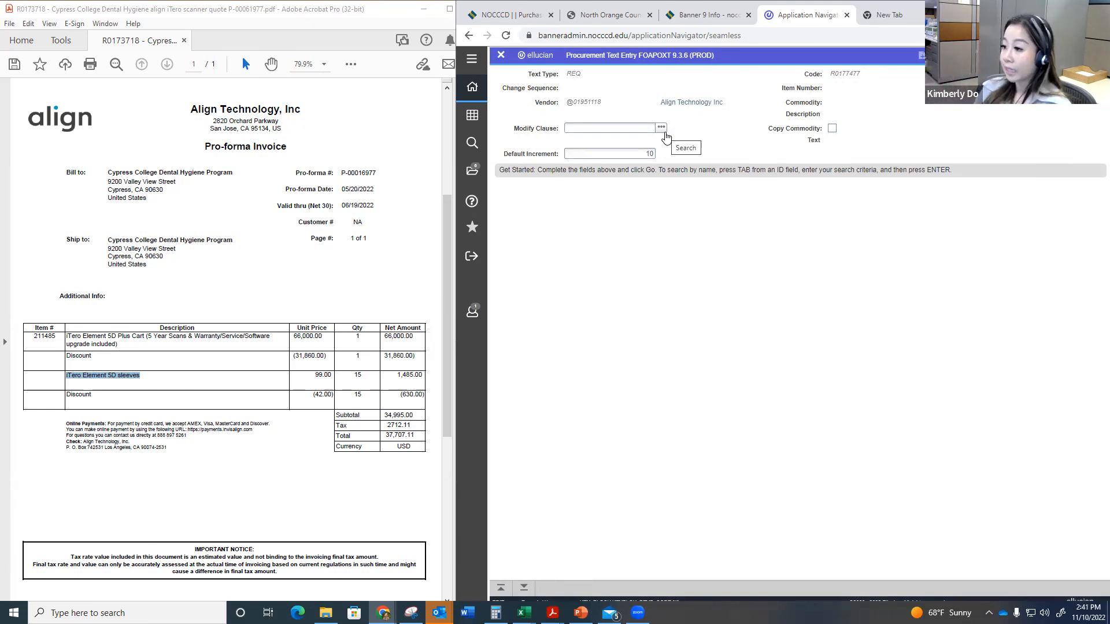
{"action": "left_click", "coordinate": [663, 131]}
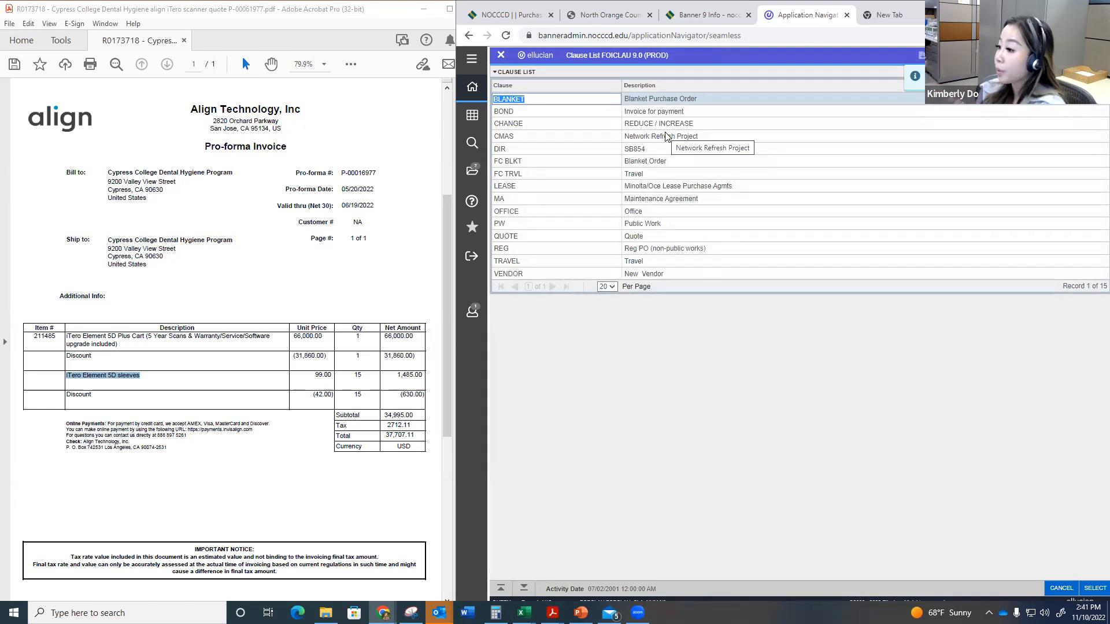
{"action": "left_click", "coordinate": [664, 252]}
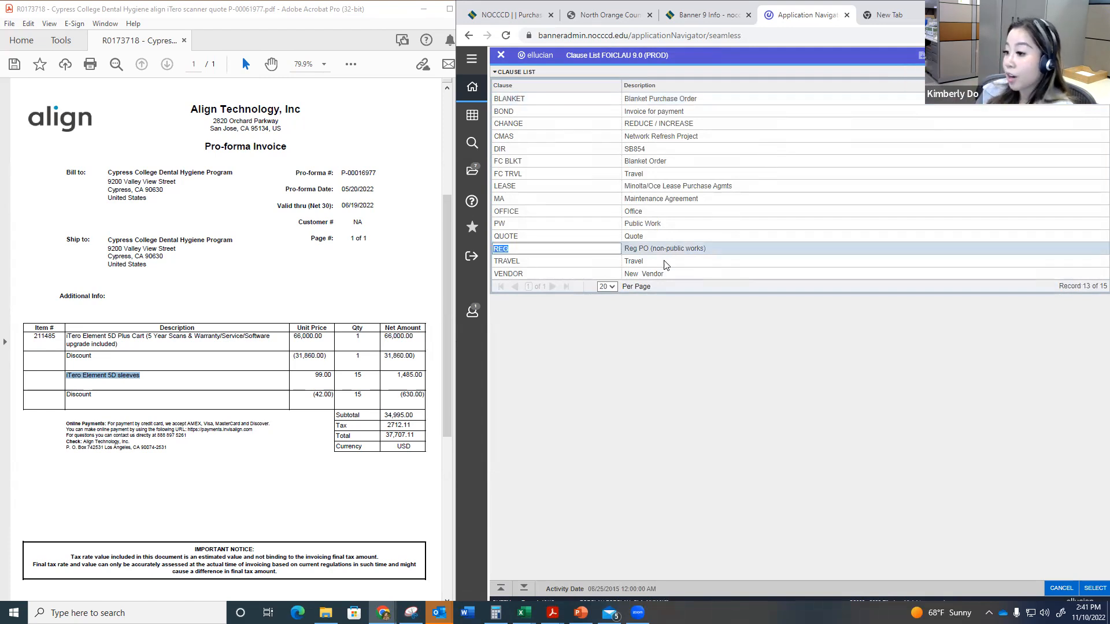
{"action": "left_click", "coordinate": [665, 264]}
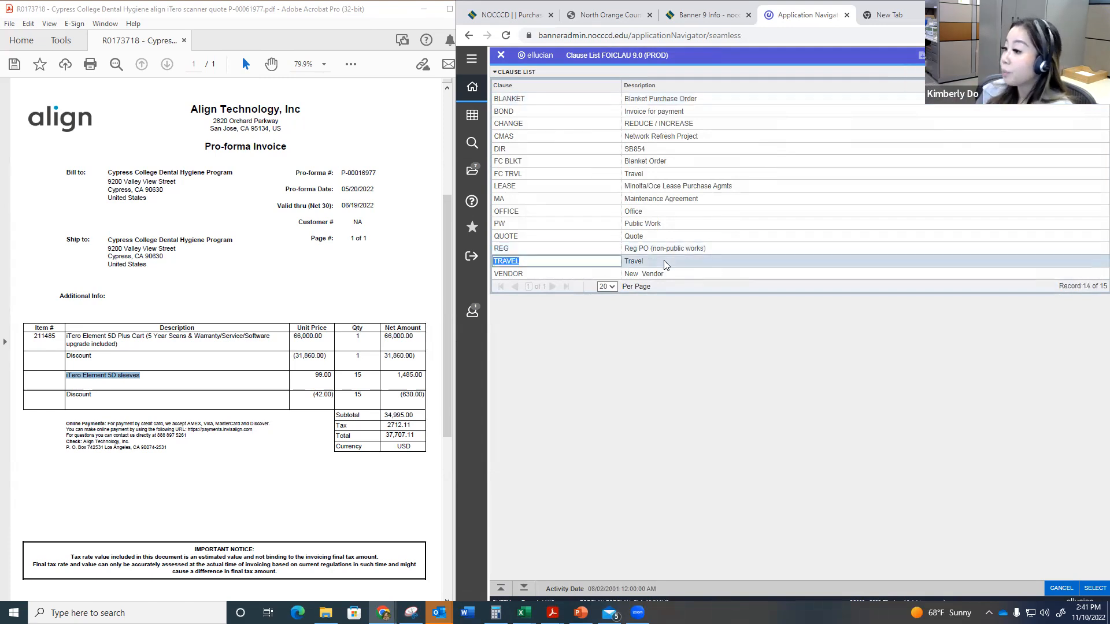
{"action": "left_click", "coordinate": [634, 152]}
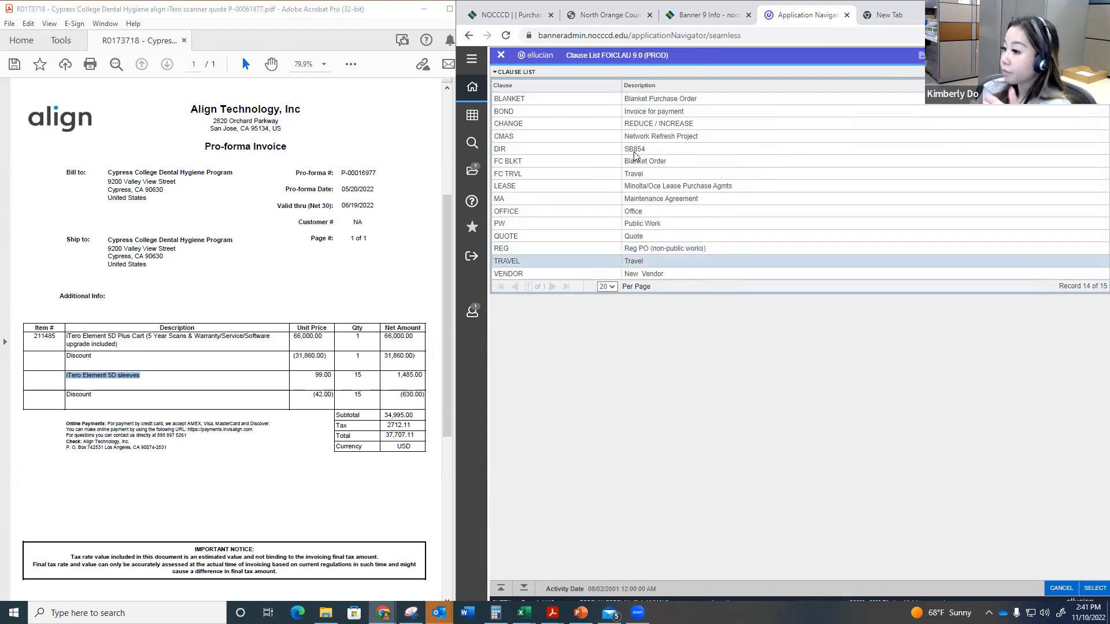
{"action": "left_click", "coordinate": [650, 252]}
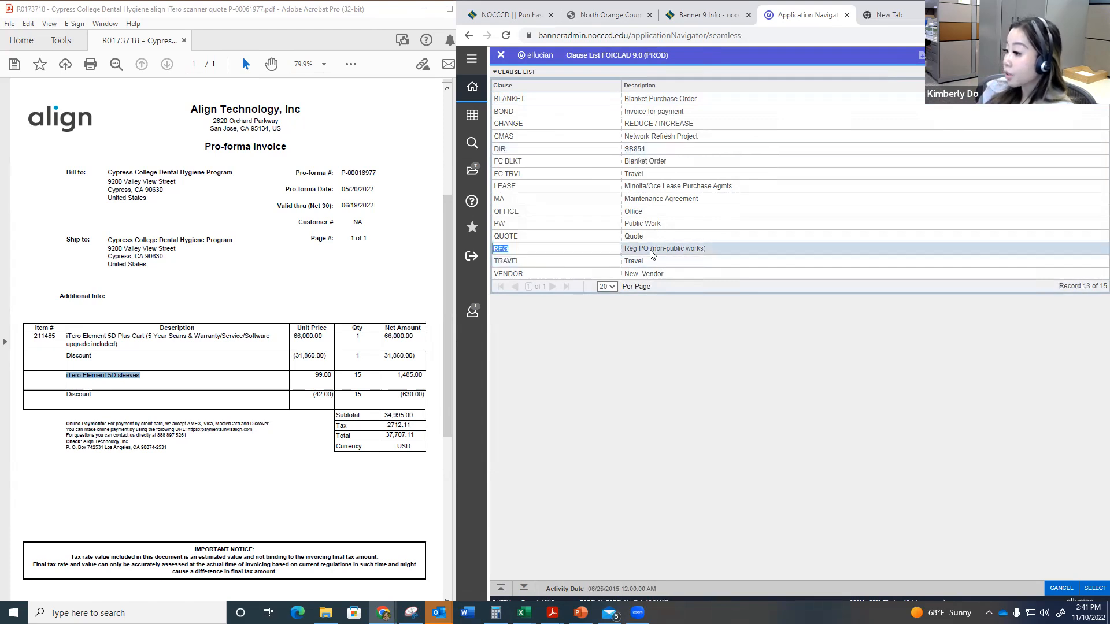
{"action": "left_click", "coordinate": [1094, 588]}
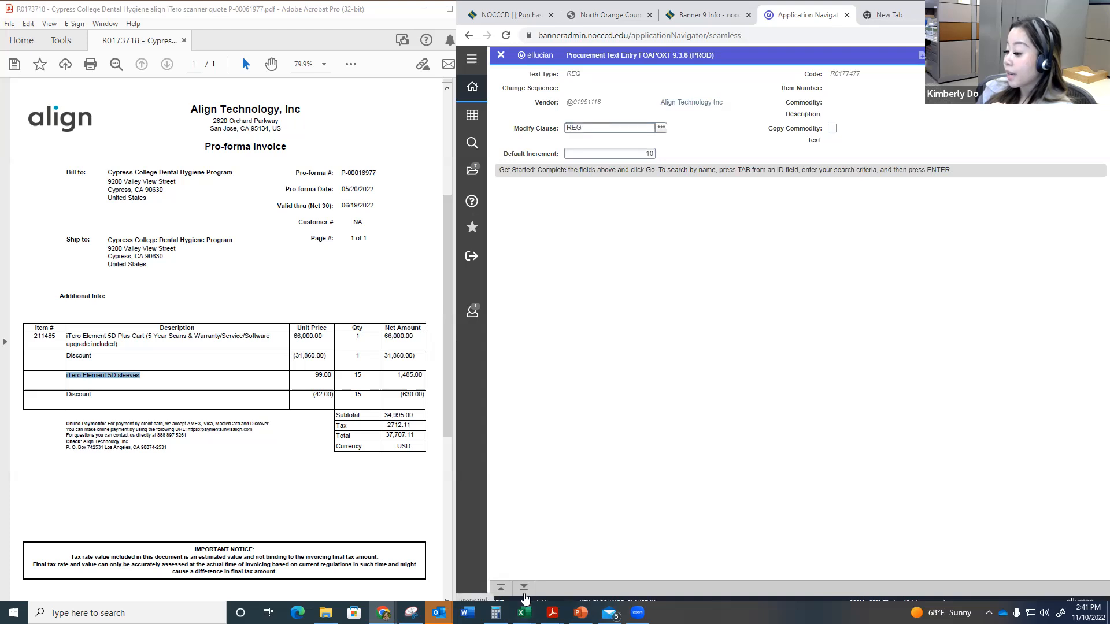
{"action": "key", "text": "alt+Page_Down"}
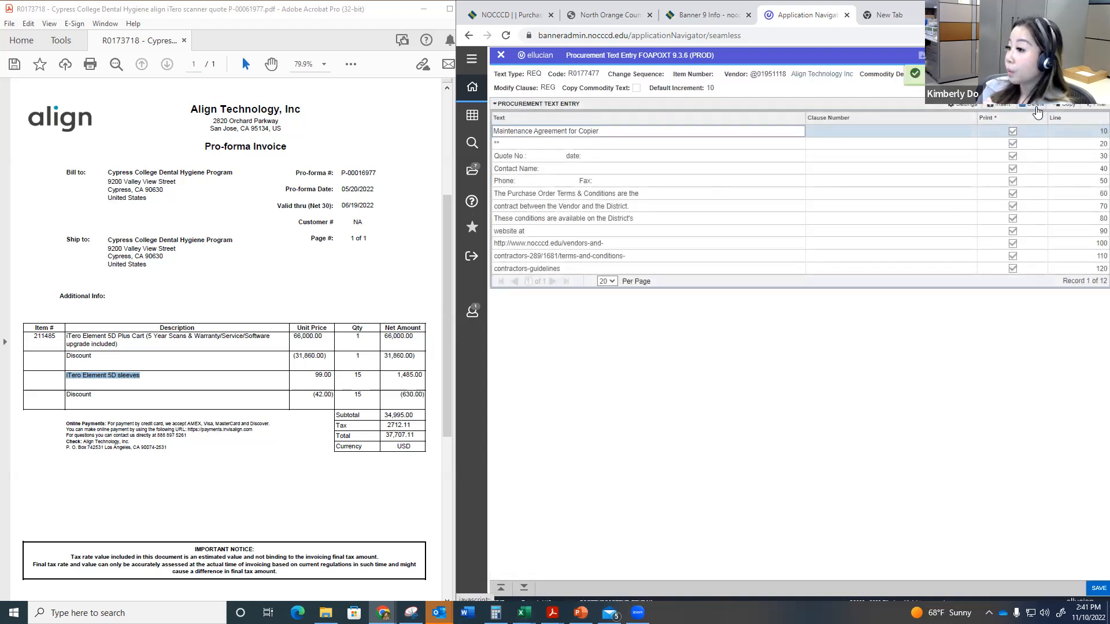
Step: Delete the "Maintenance Agreement for Copier" and "**" lines from the document text
{"action": "left_click", "coordinate": [1037, 110]}
{"action": "left_click", "coordinate": [1038, 110]}
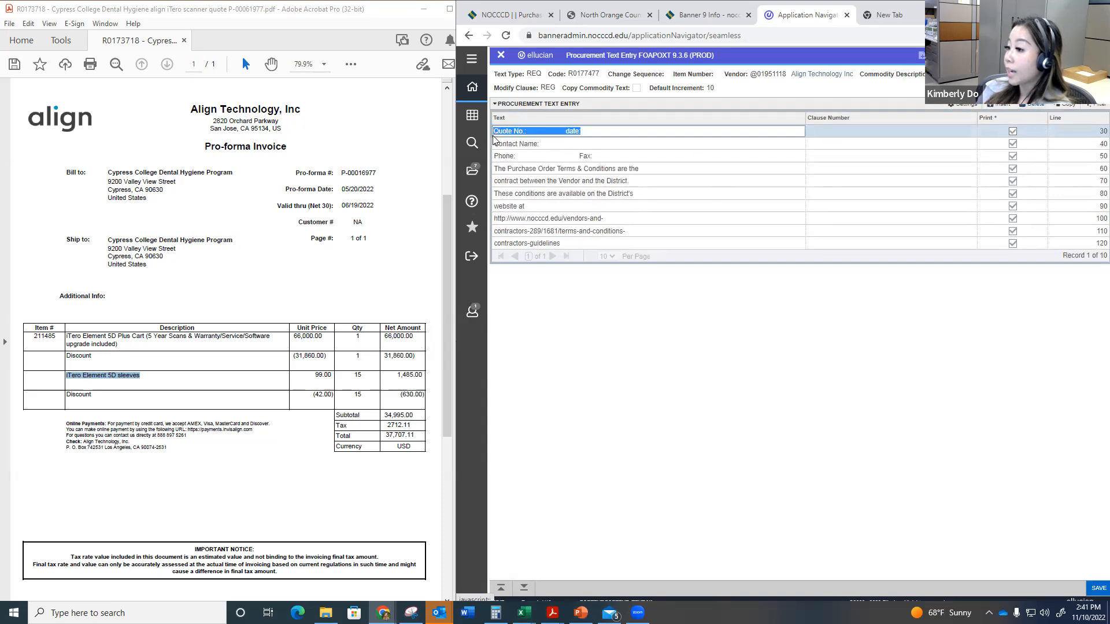
{"action": "left_click", "coordinate": [584, 147]}
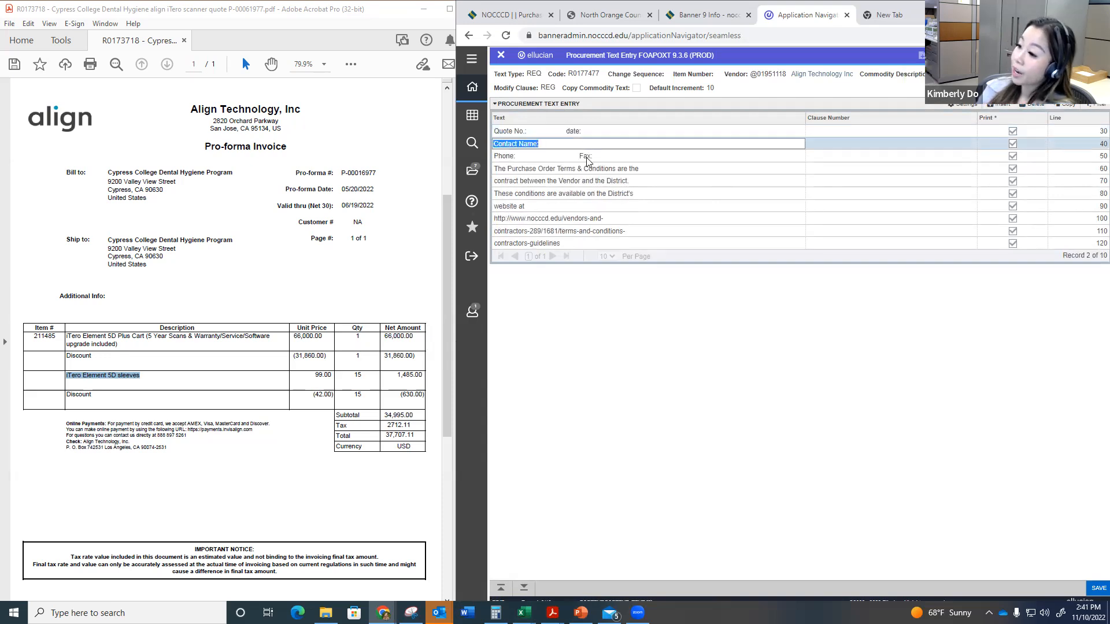
{"action": "left_click", "coordinate": [587, 157]}
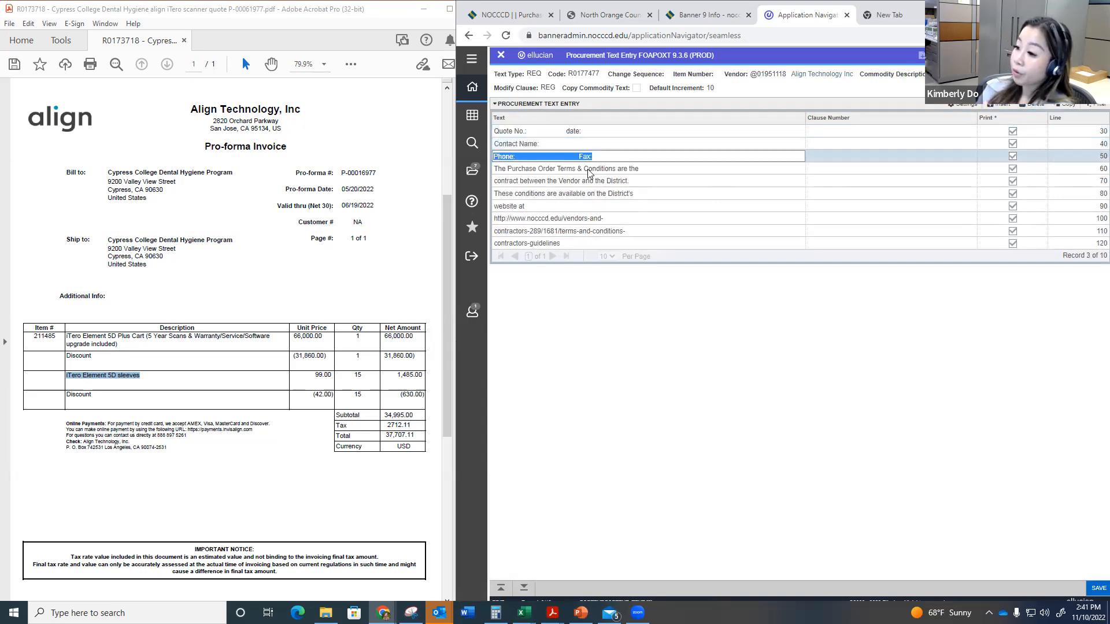
Step: Add two blank lines numbered 51 and 52, save, and reload the document text so the lines sort after the phone line
{"action": "left_click", "coordinate": [579, 244]}
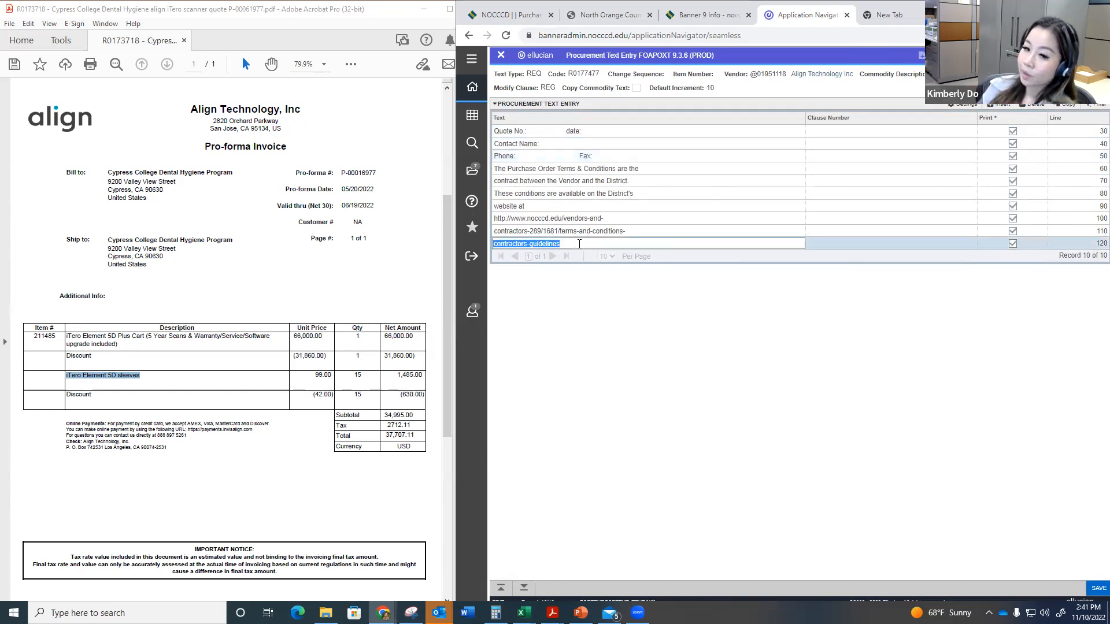
{"action": "key", "text": "Down"}
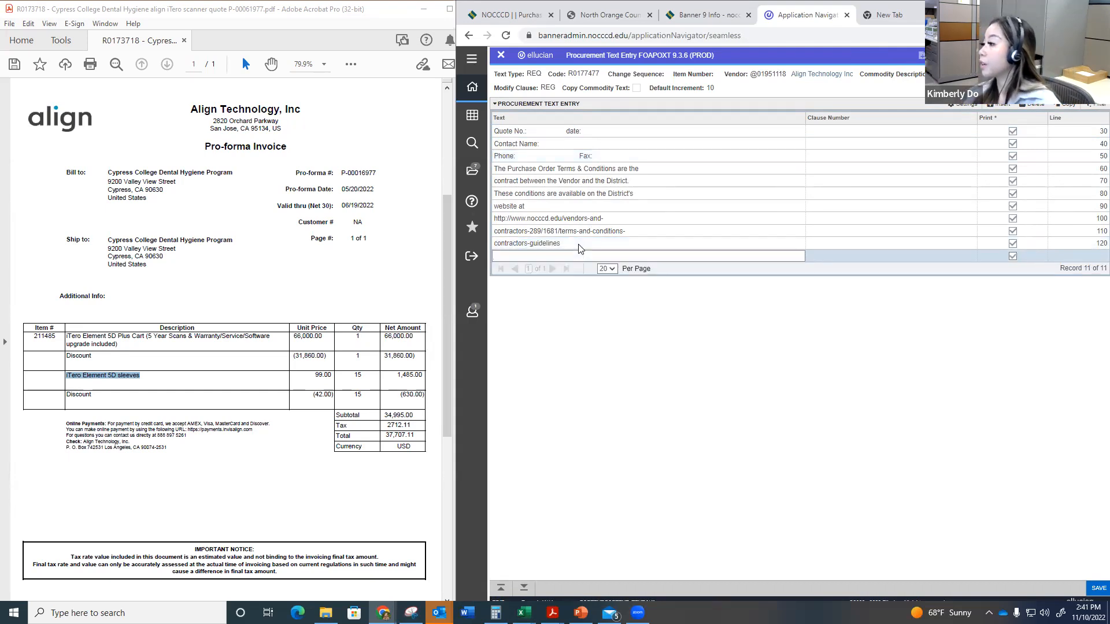
{"action": "key", "text": "Tab"}
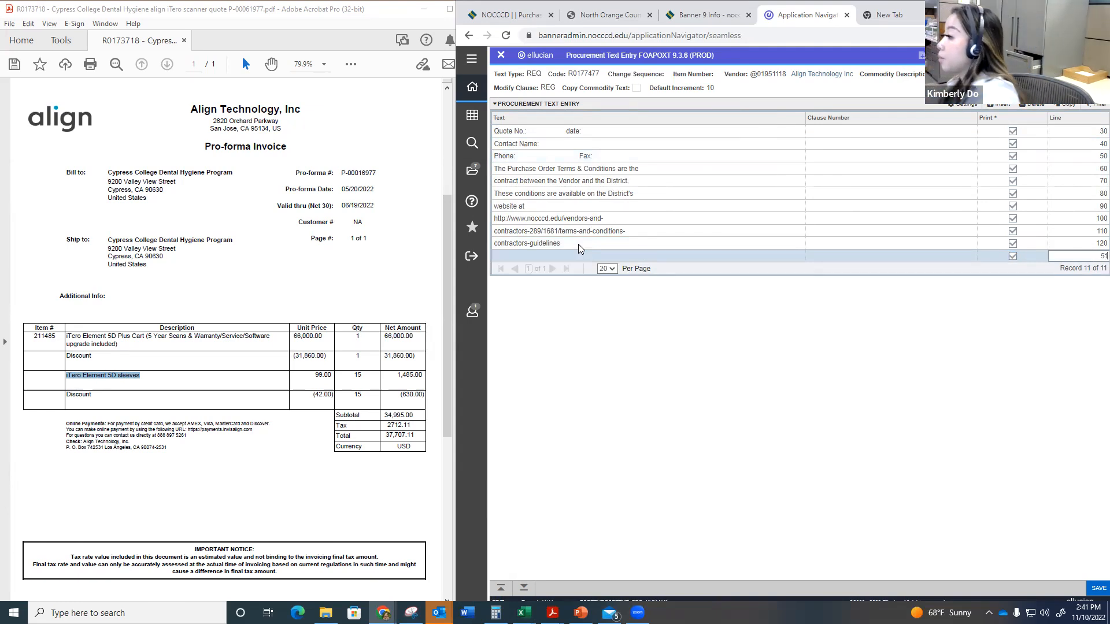
{"action": "type", "text": "51"}
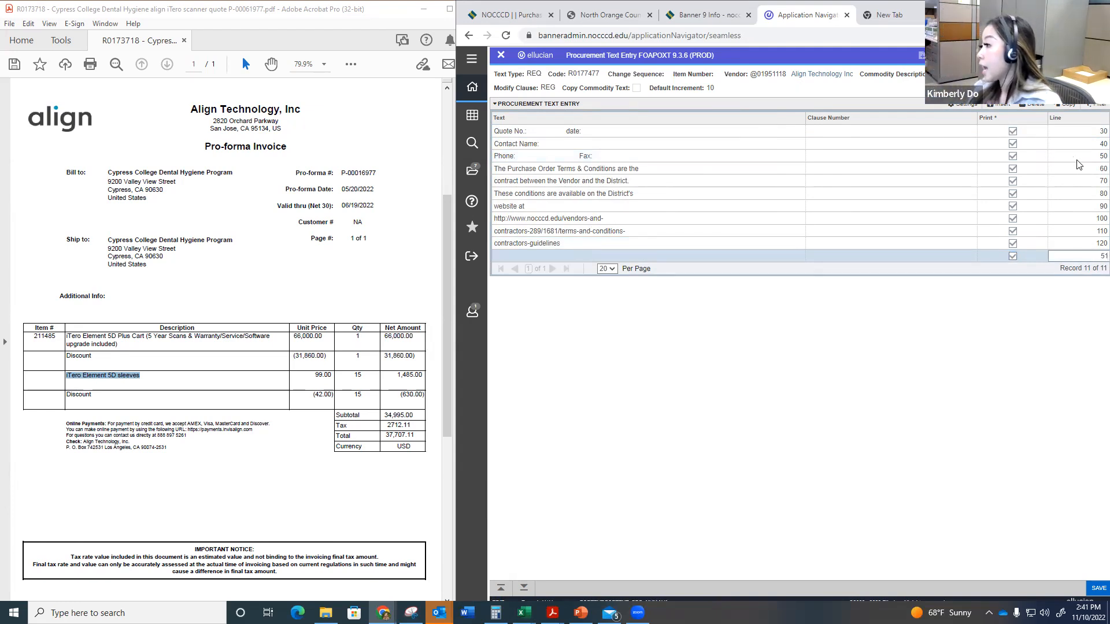
{"action": "left_click", "coordinate": [1011, 107]}
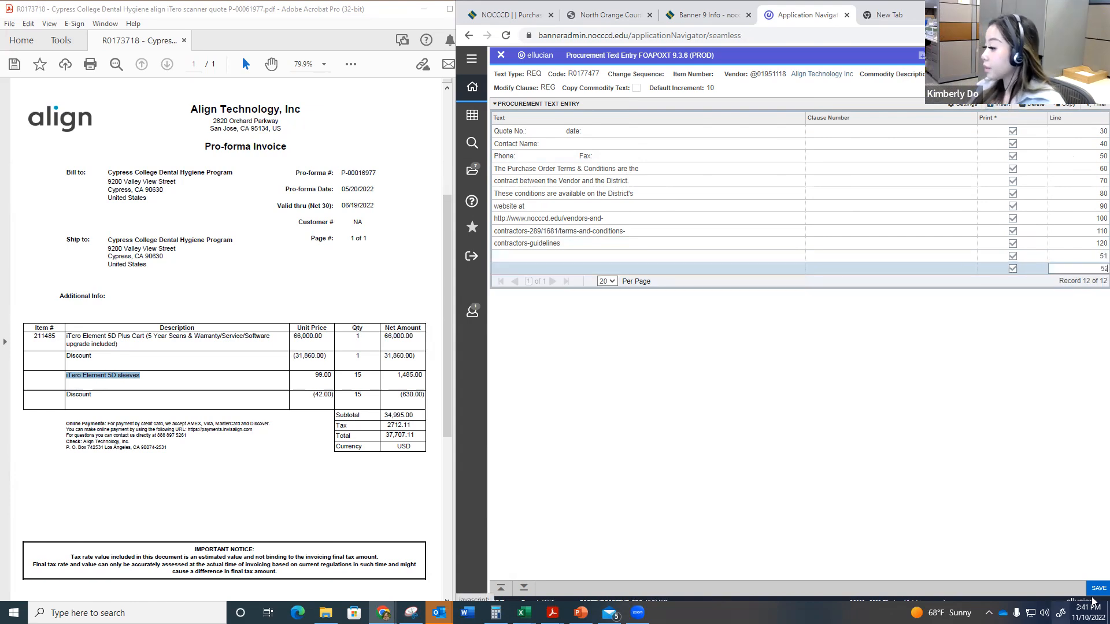
{"action": "key", "text": "Tab"}
{"action": "key", "text": "ctrl+Page_Up"}
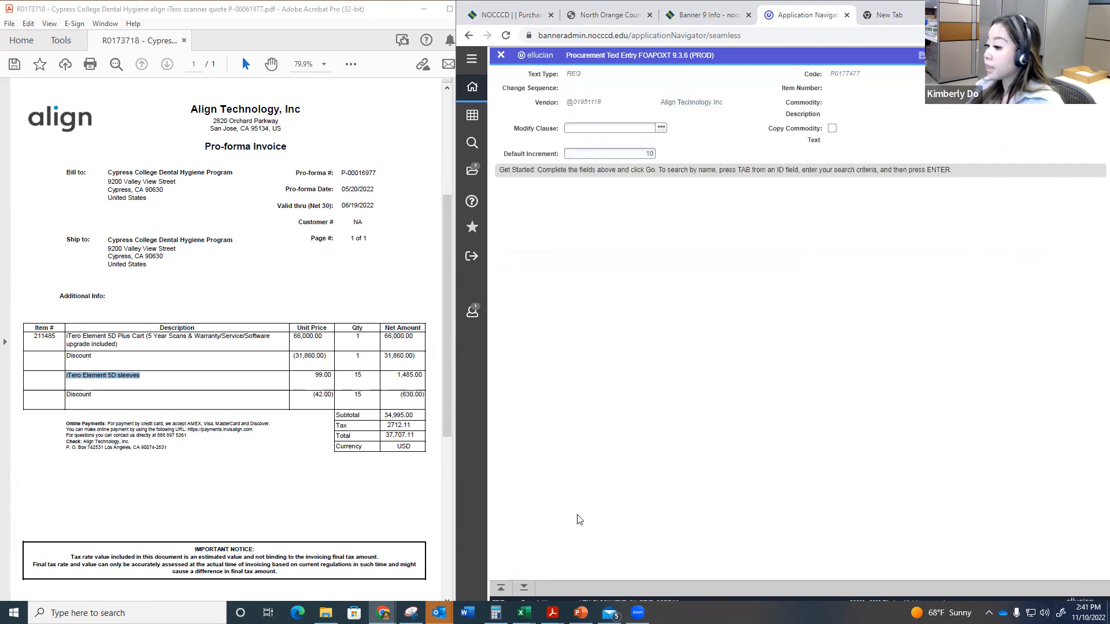
{"action": "left_click", "coordinate": [523, 587]}
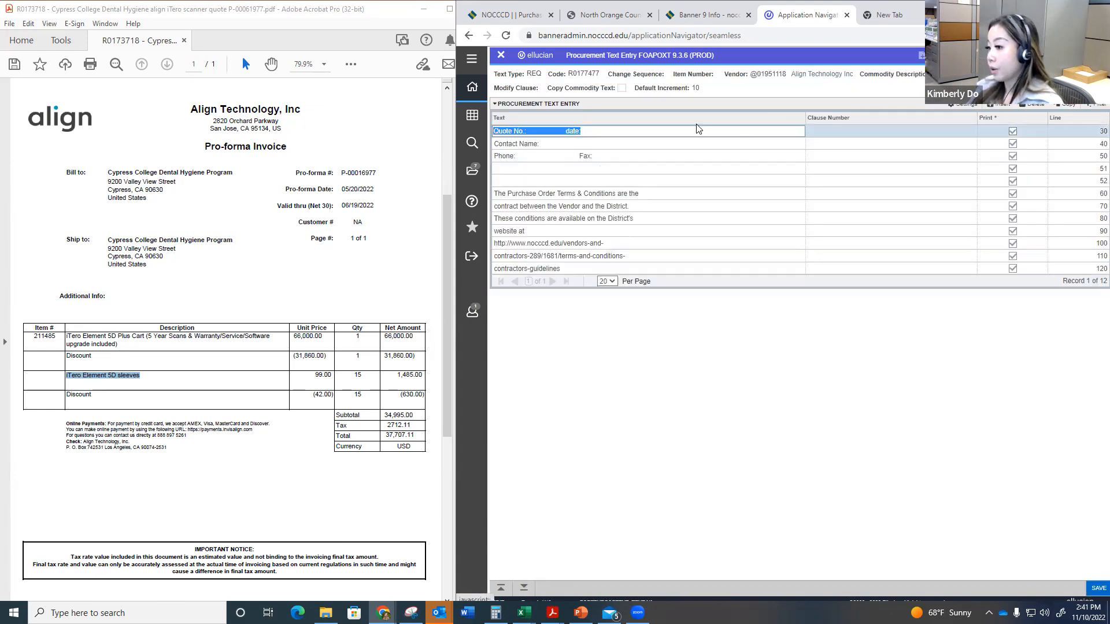
Step: Change the "Quote No.:" label on line 30 to "Quote#:" and enter the pro-forma number from the Align invoice
{"action": "left_click", "coordinate": [636, 136]}
{"action": "key", "text": "ctrl+shift+Left"}
{"action": "key", "text": "ctrl+shift+Left"}
{"action": "key", "text": "ctrl+shift+Left"}
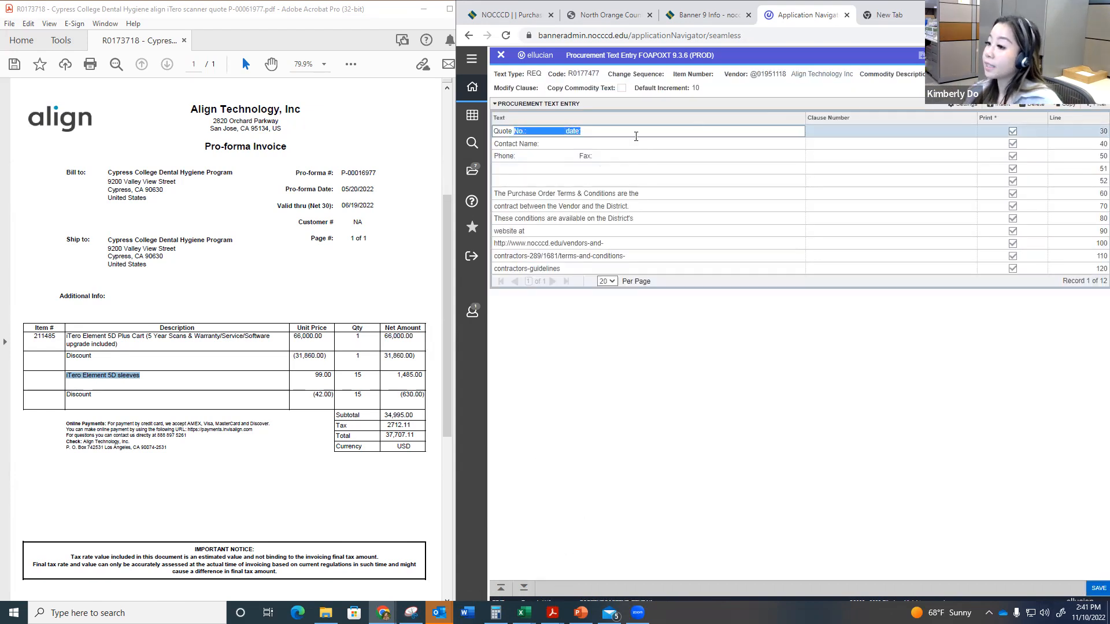
{"action": "key", "text": "Left"}
{"action": "key", "text": "BackSpace"}
{"action": "key", "text": "BackSpace"}
{"action": "key", "text": "BackSpace"}
{"action": "key", "text": "BackSpace"}
{"action": "type", "text": "#:"}
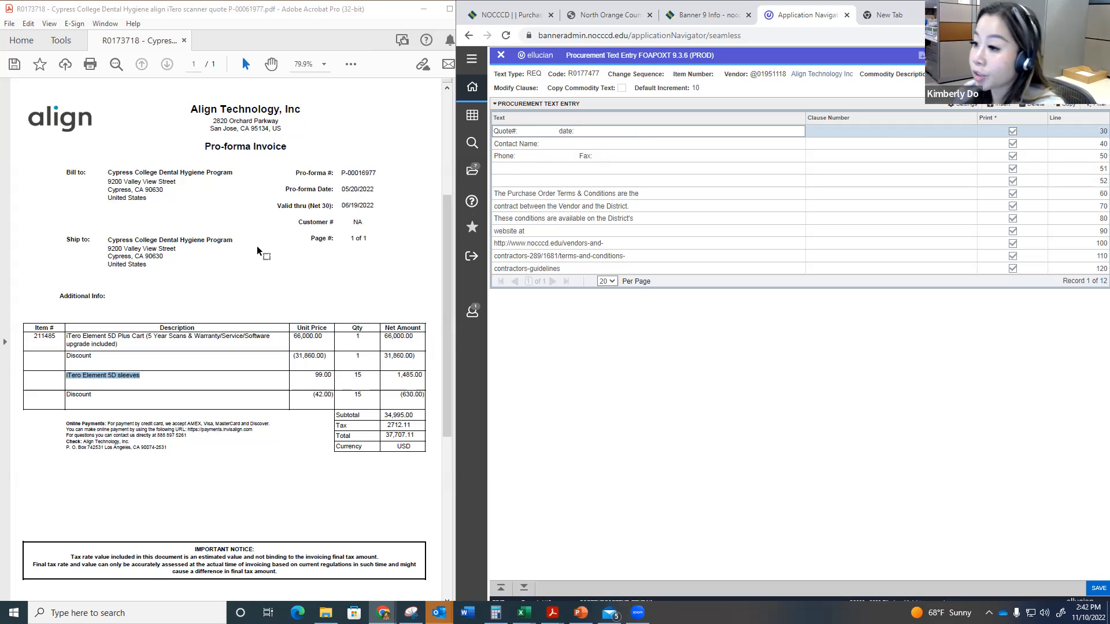
{"action": "type", "text": " P-000"}
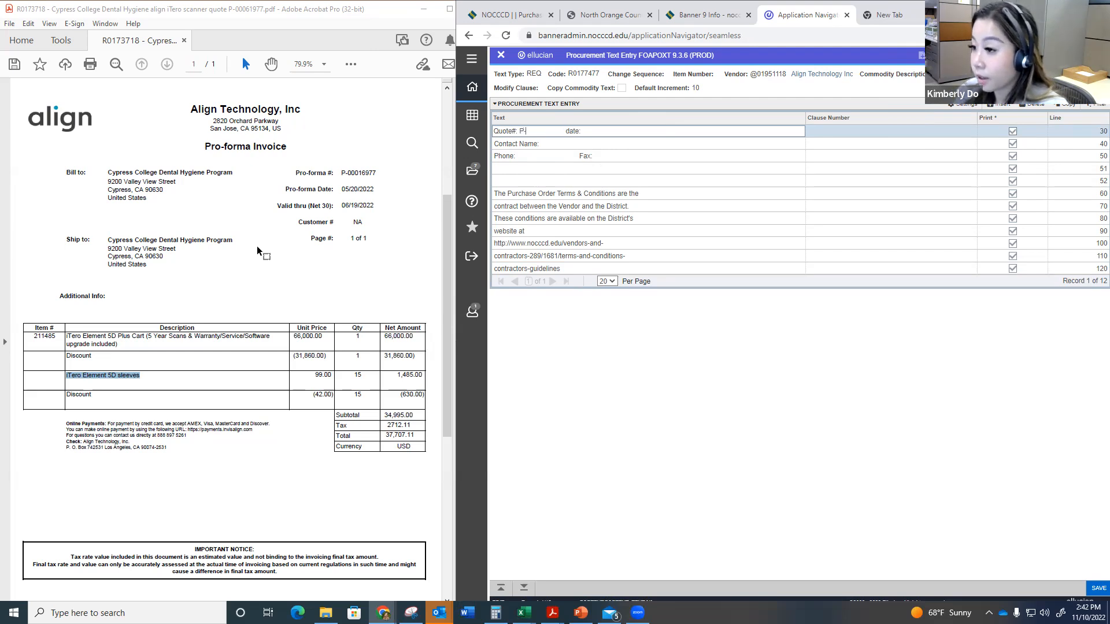
{"action": "type", "text": "16977"}
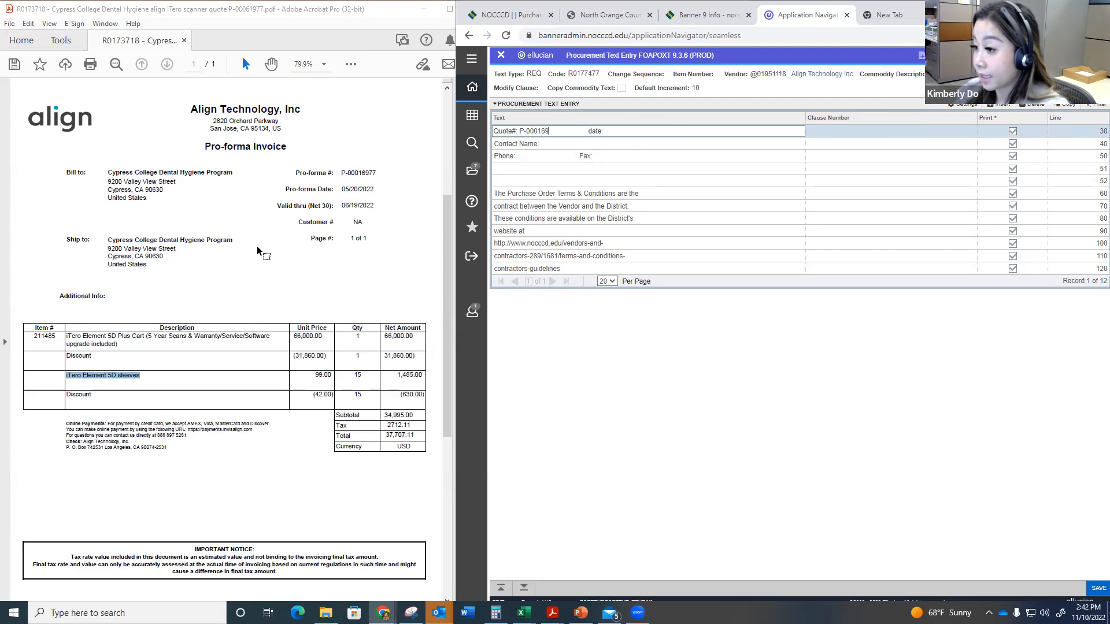
Step: Remove the gap after the quote number and change the date portion of line 30 to "Dated: 5/20/2022"
{"action": "key", "text": "ctrl+shift+Right"}
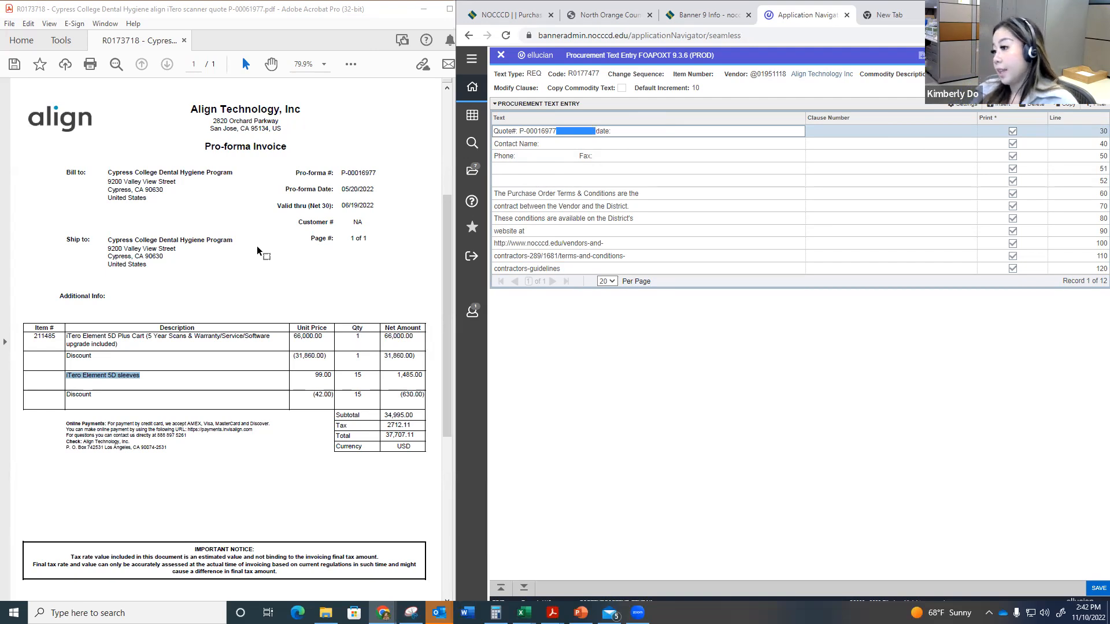
{"action": "key", "text": "BackSpace"}
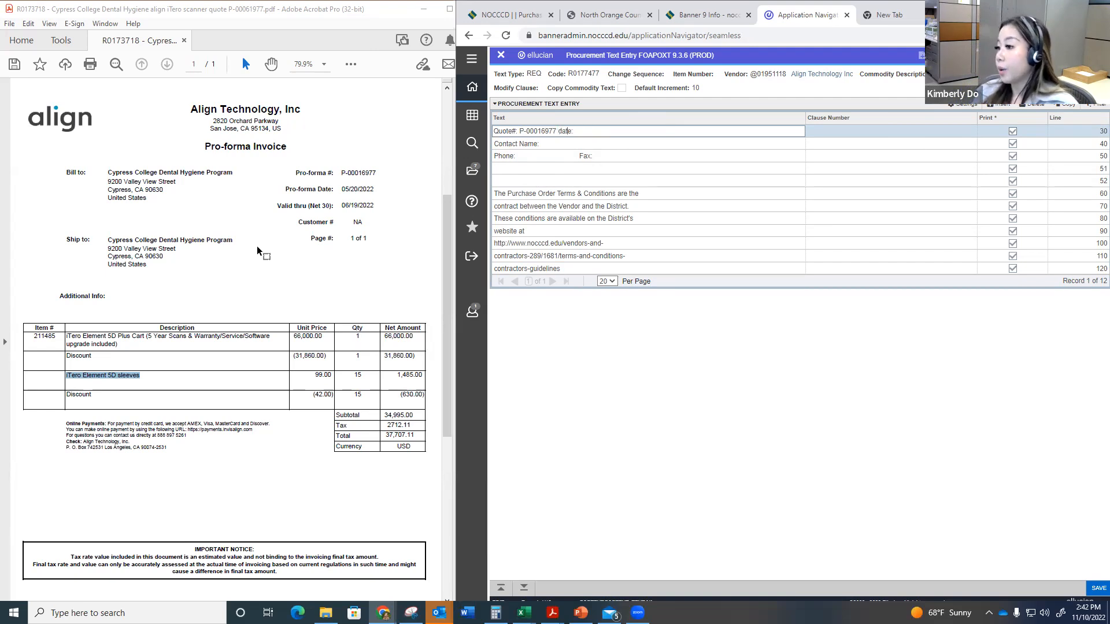
{"action": "type", "text": "d"}
{"action": "key", "text": "BackSpace"}
{"action": "type", "text": "D"}
{"action": "key", "text": "shift+End"}
{"action": "key", "text": "End"}
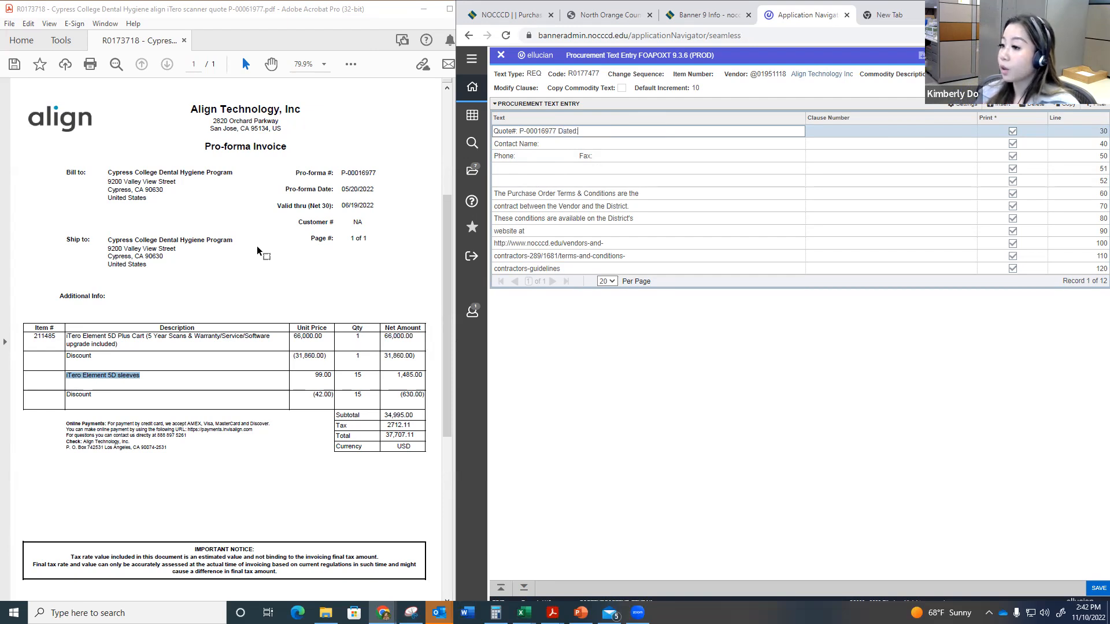
{"action": "type", "text": "5/20/2022"}
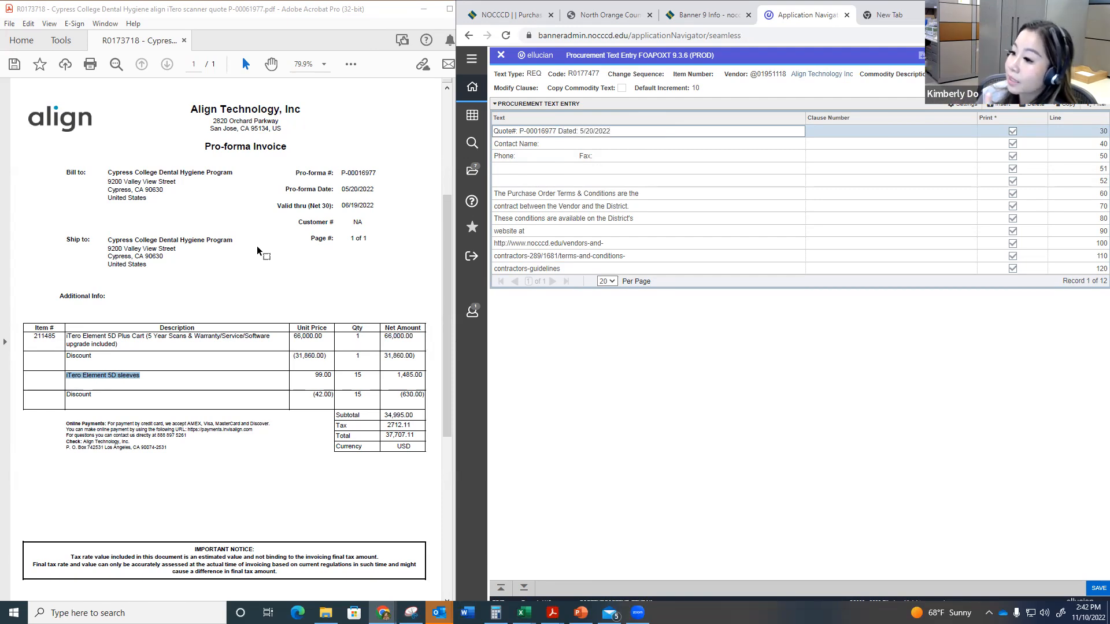
Step: Check the invoice for a vendor contact and enter the contact's full name after "Contact Name:" on line 40
{"action": "key", "text": "Down"}
{"action": "key", "text": "End"}
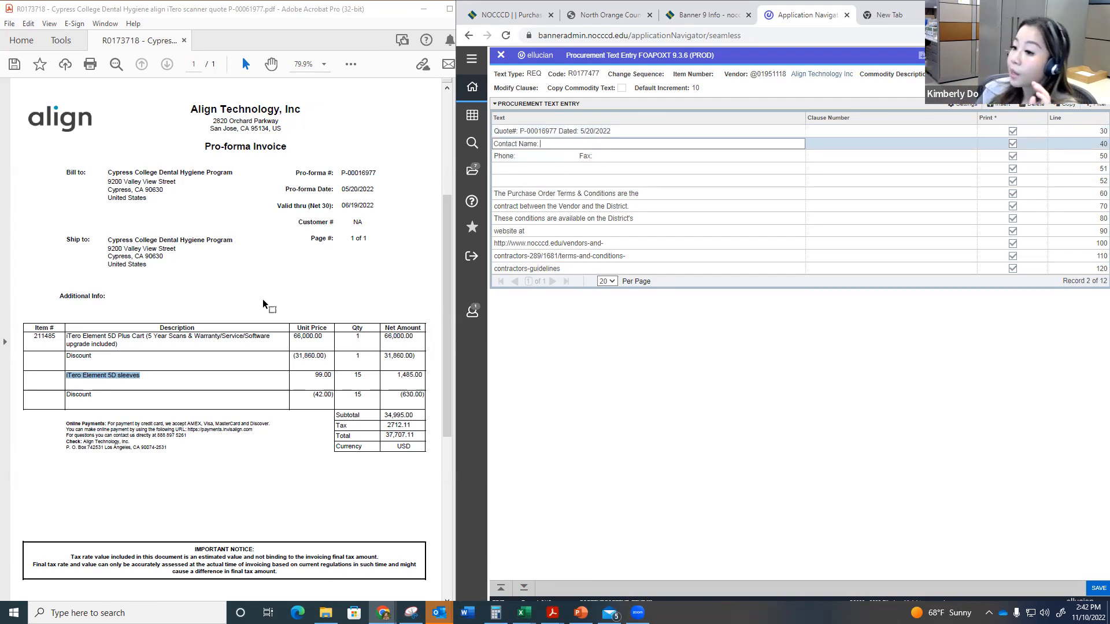
{"action": "scroll", "coordinate": [262, 299], "scroll_direction": "down", "scroll_amount": 2}
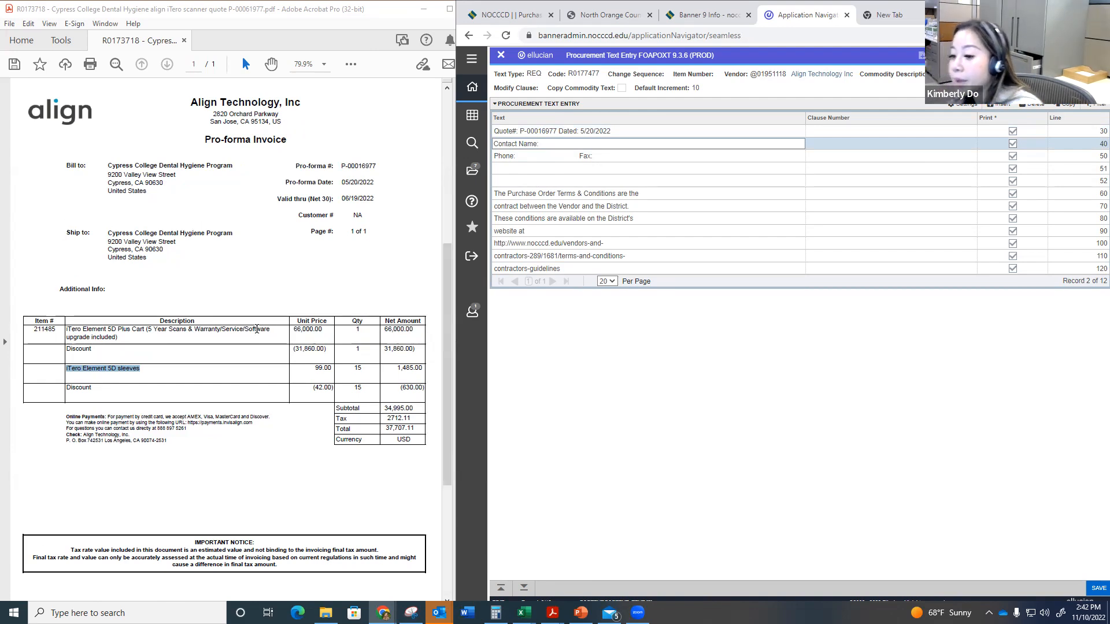
{"action": "scroll", "coordinate": [257, 328], "scroll_direction": "up", "scroll_amount": 2}
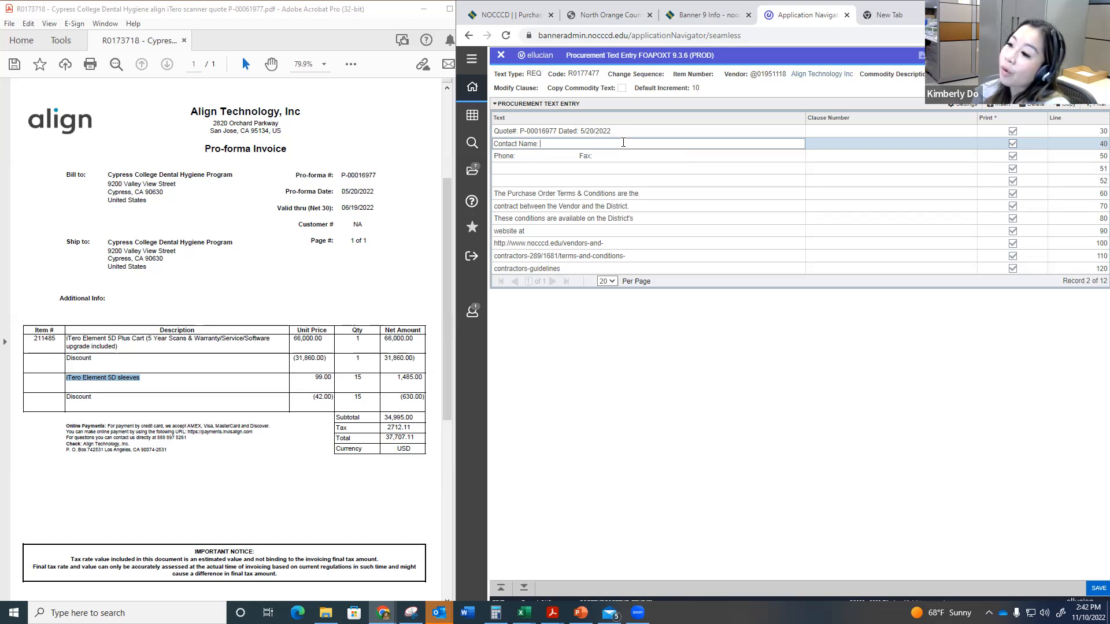
{"action": "type", "text": "John Doe"}
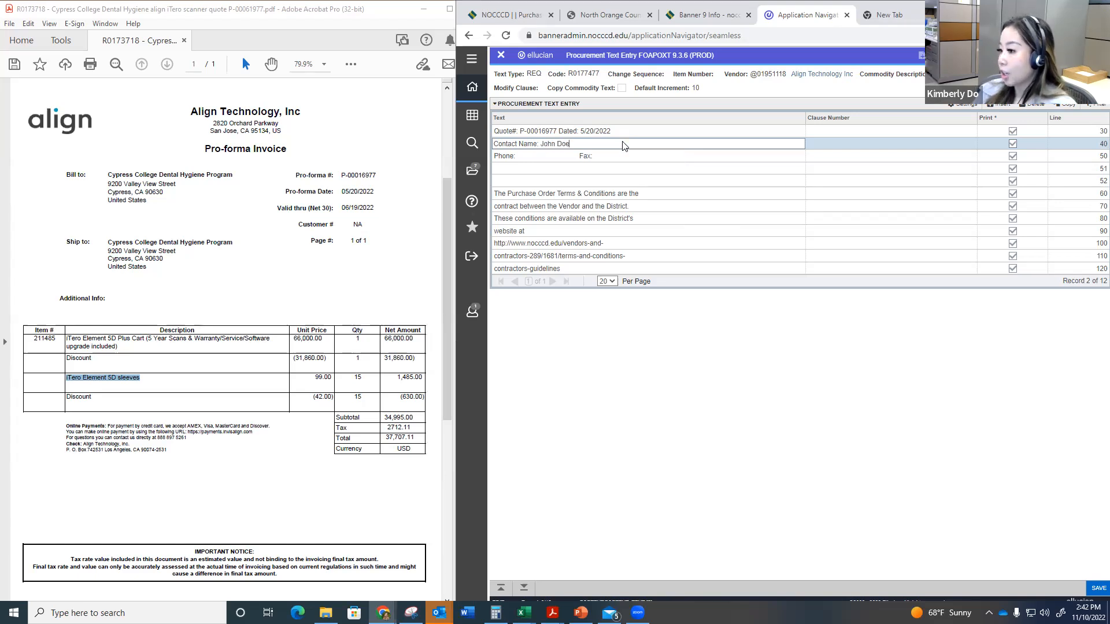
Step: Remove the fax label from line 50 and enter the contact's phone number after "Phone:"
{"action": "key", "text": "Down"}
{"action": "key", "text": "End"}
{"action": "key", "text": "ctrl+shift+Left"}
{"action": "key", "text": "ctrl+shift+Left"}
{"action": "key", "text": "ctrl+shift+Left"}
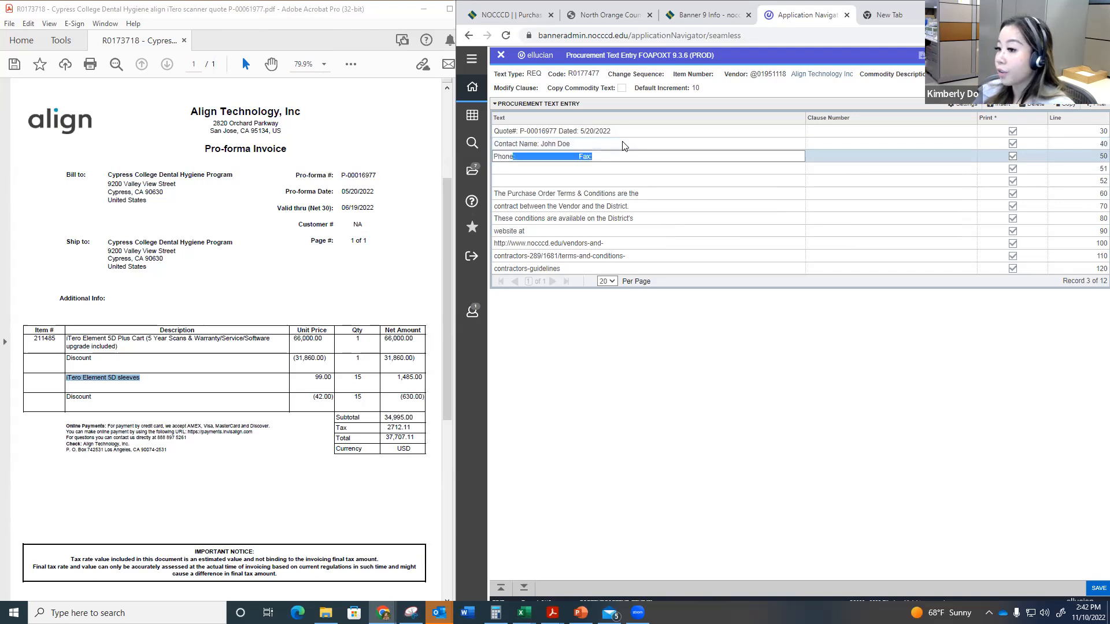
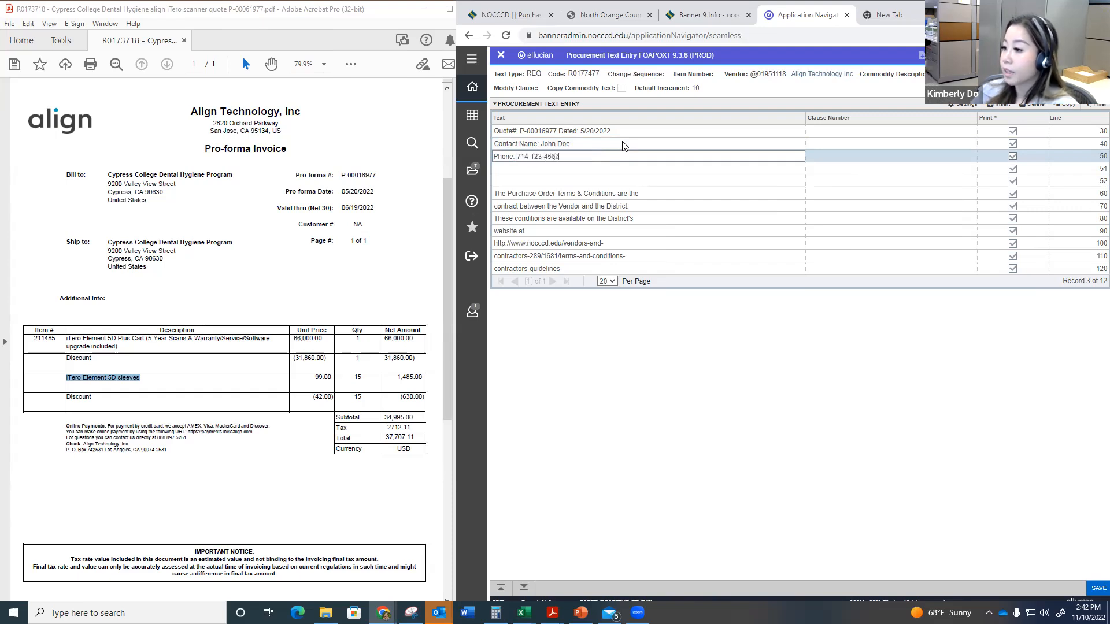
{"action": "key", "text": "Return"}
Step: Add an "Email:" label with the contact's e-mail on line 51, save the document text, and return to the requisition
{"action": "key", "text": "Down"}
{"action": "type", "text": "Email"}
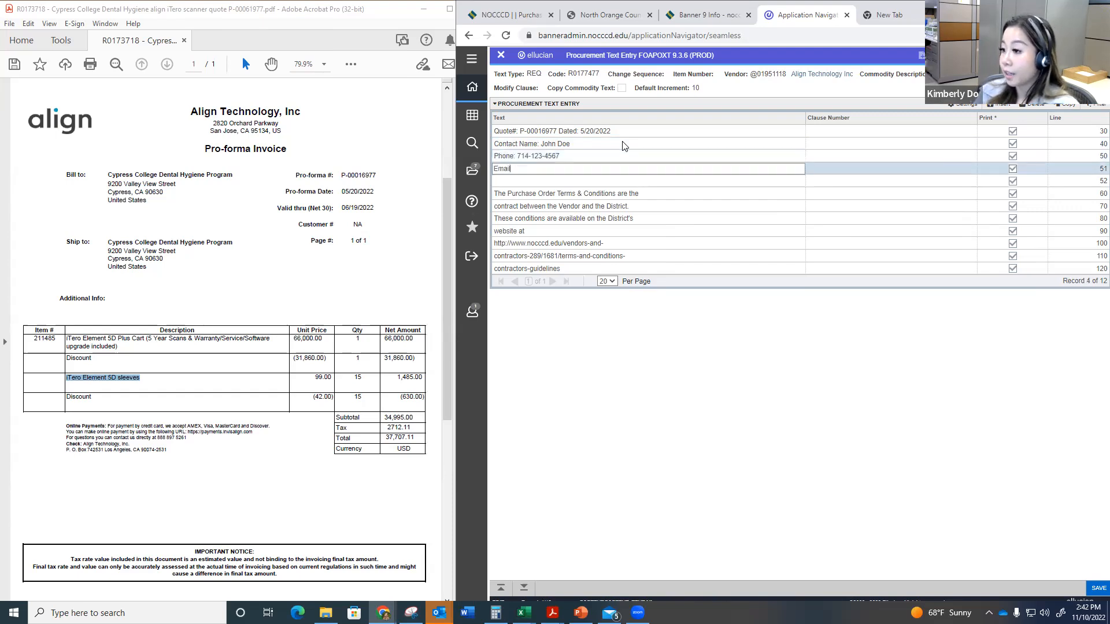
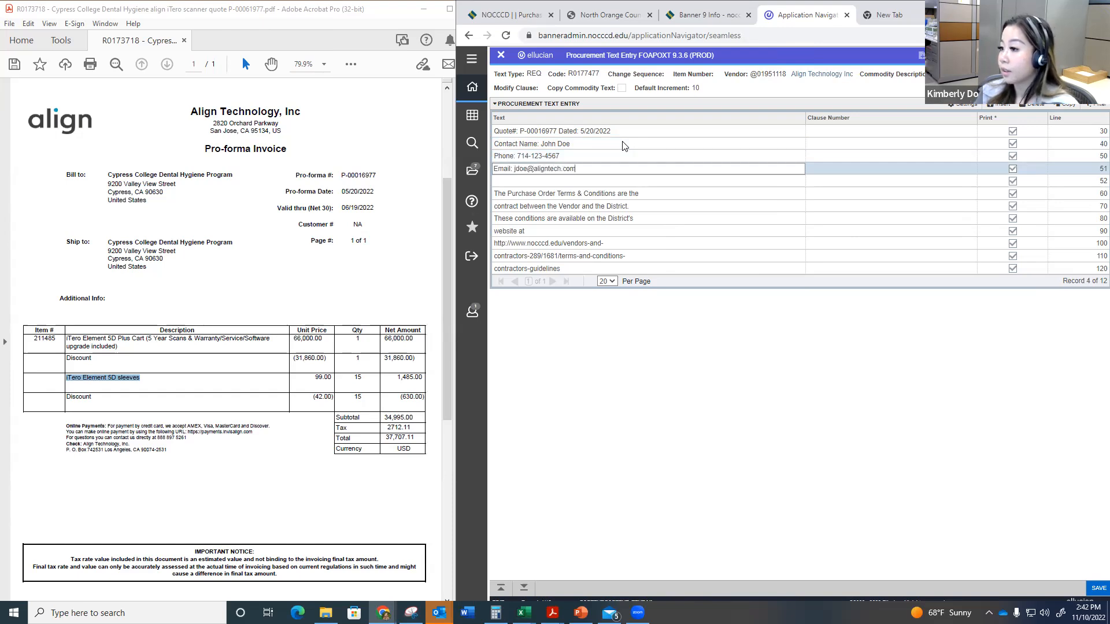
{"action": "key", "text": "Tab"}
{"action": "left_click", "coordinate": [1098, 588]}
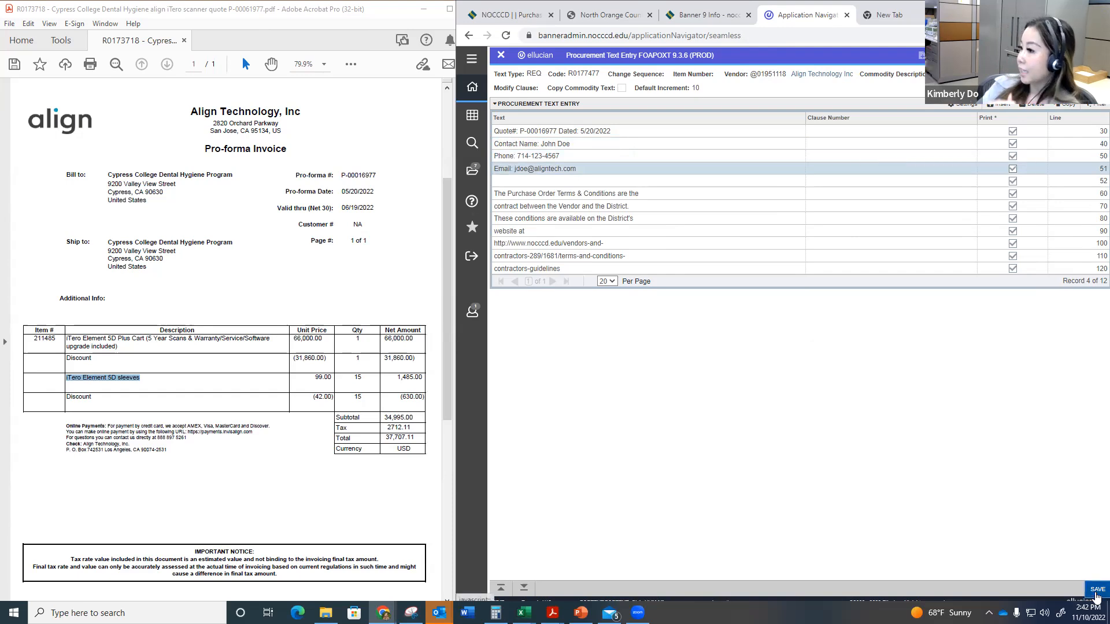
{"action": "left_click", "coordinate": [500, 55]}
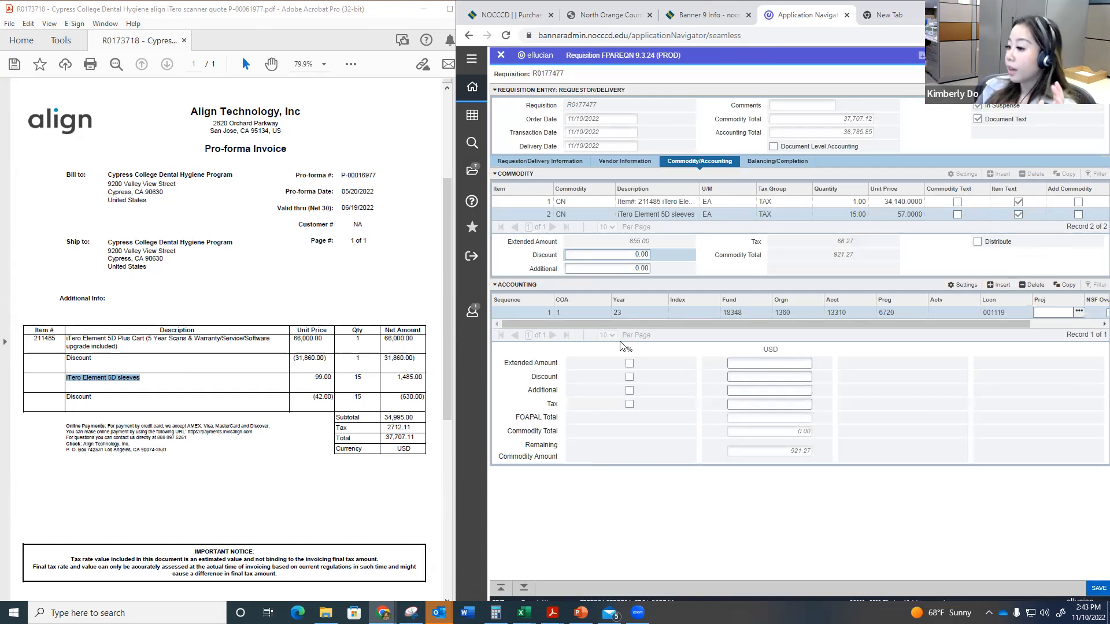
Step: Allocate 100% of the sleeves' extended amount to its accounting line and check the balancing totals against the invoice total
{"action": "left_click", "coordinate": [630, 363]}
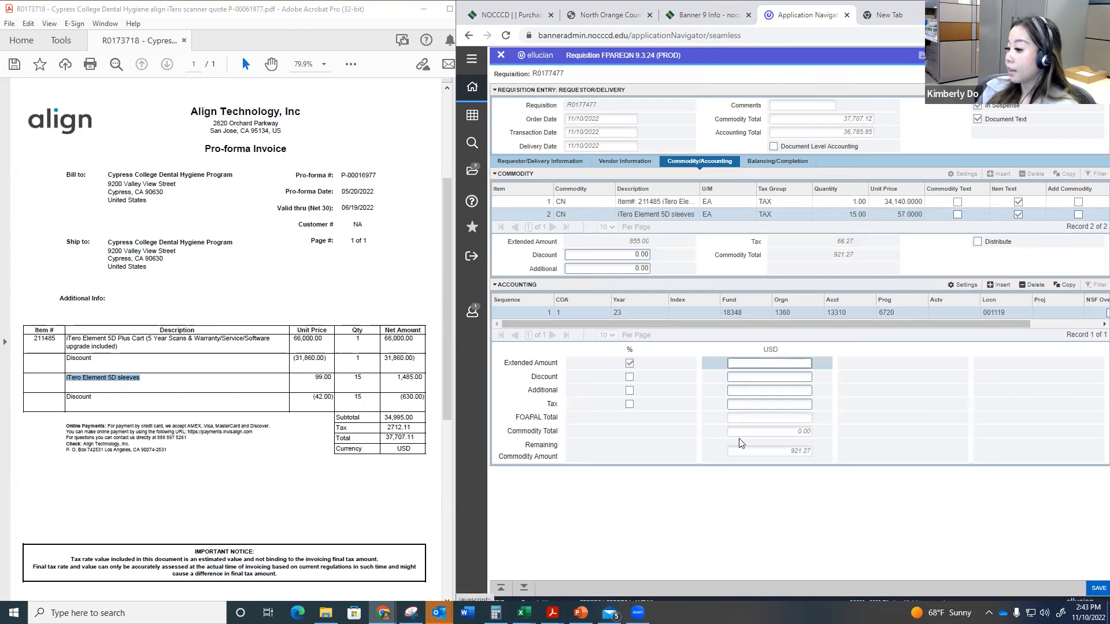
{"action": "type", "text": "100"}
{"action": "key", "text": "Tab"}
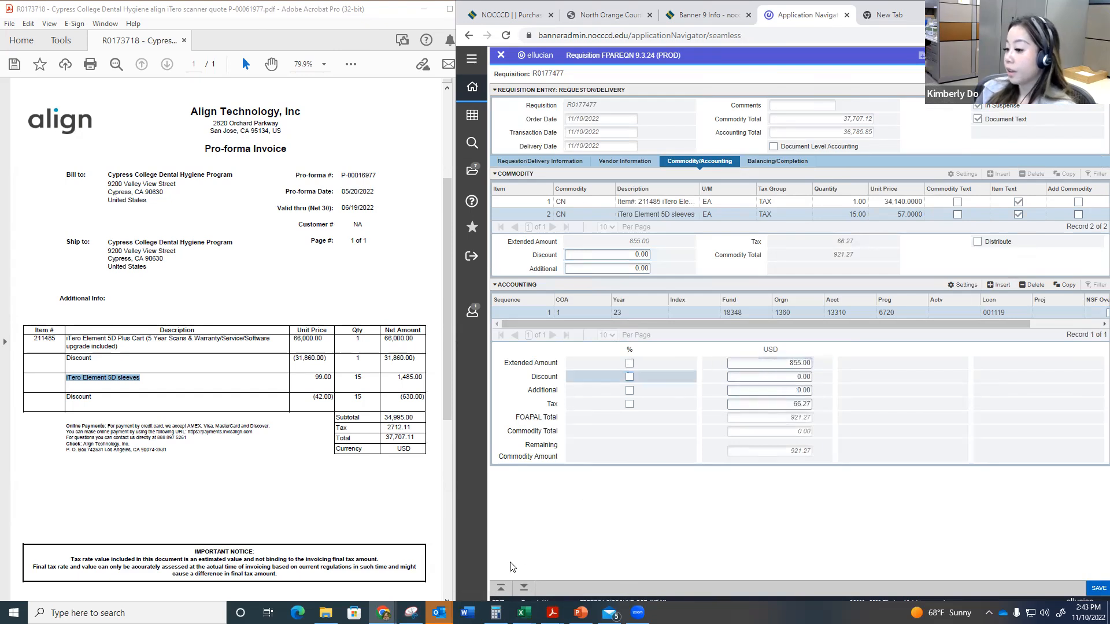
{"action": "left_click", "coordinate": [525, 590]}
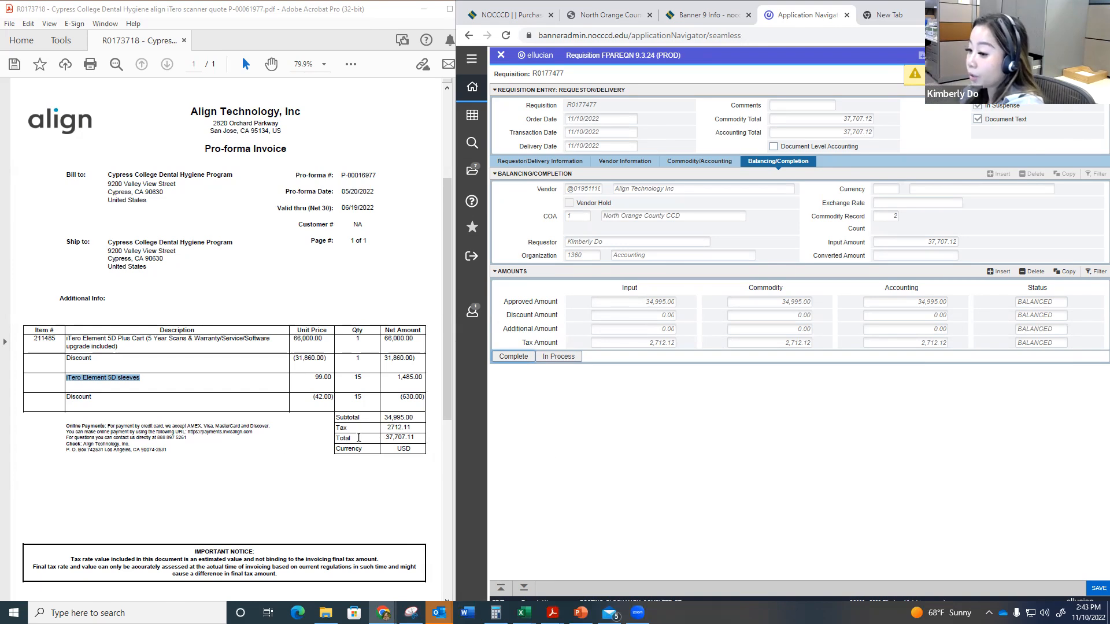
{"action": "left_click_drag", "start_coordinate": [381, 438], "coordinate": [412, 439]}
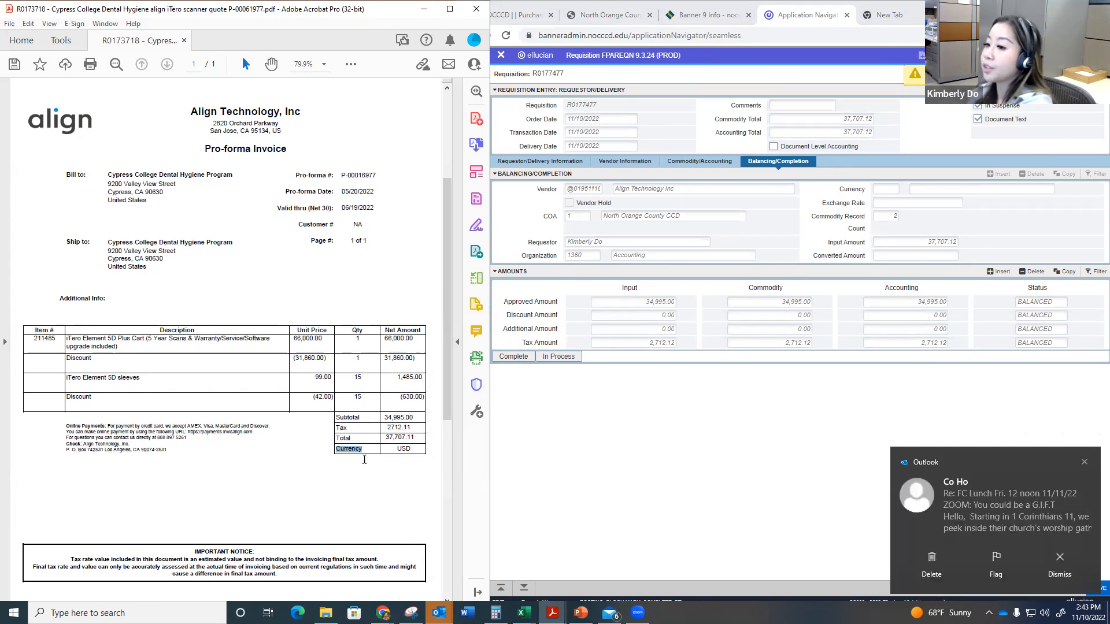
{"action": "left_click", "coordinate": [1084, 463]}
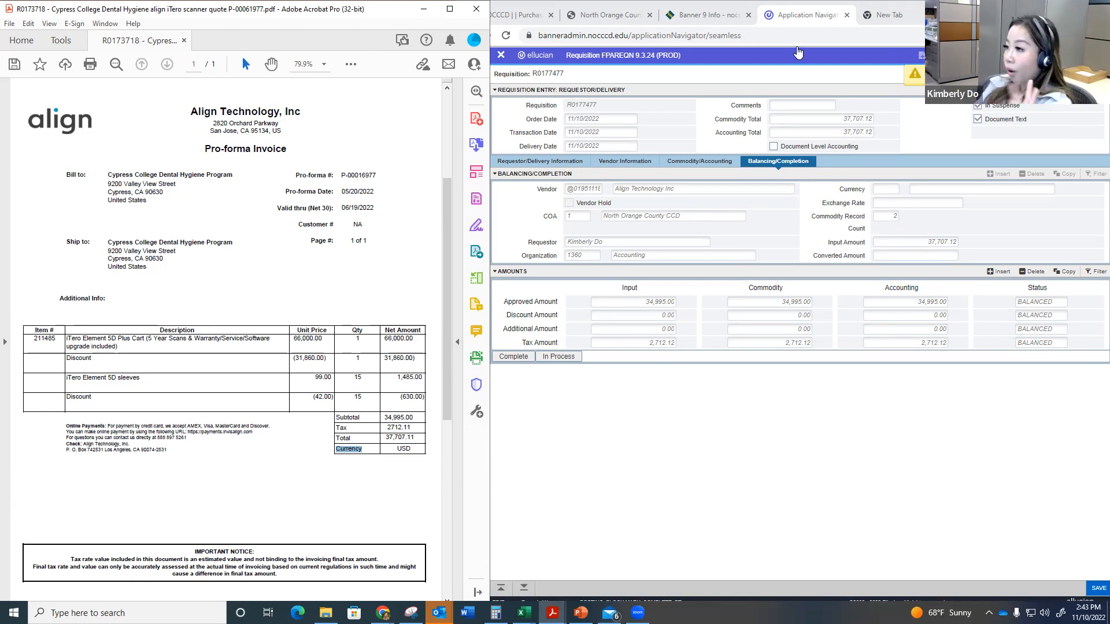
Step: Load banneradmin.nocccd.edu in the spare browser tab and open the Document History (FOIDOCH) page
{"action": "left_click", "coordinate": [878, 18]}
{"action": "type", "text": "R0177477"}
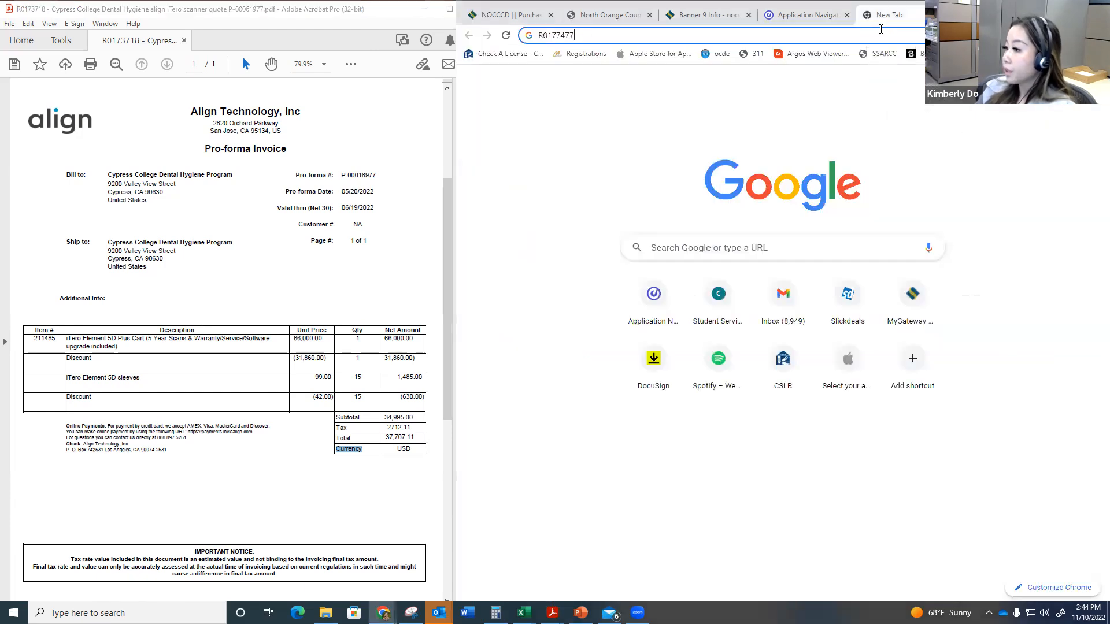
{"action": "type", "text": "ba"}
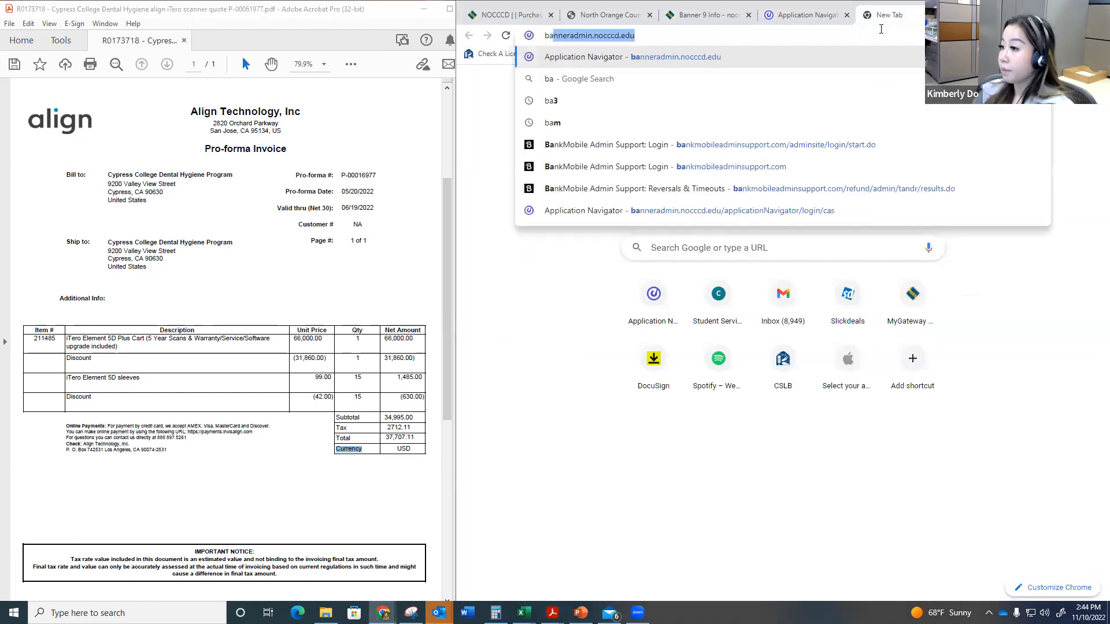
{"action": "key", "text": "Return"}
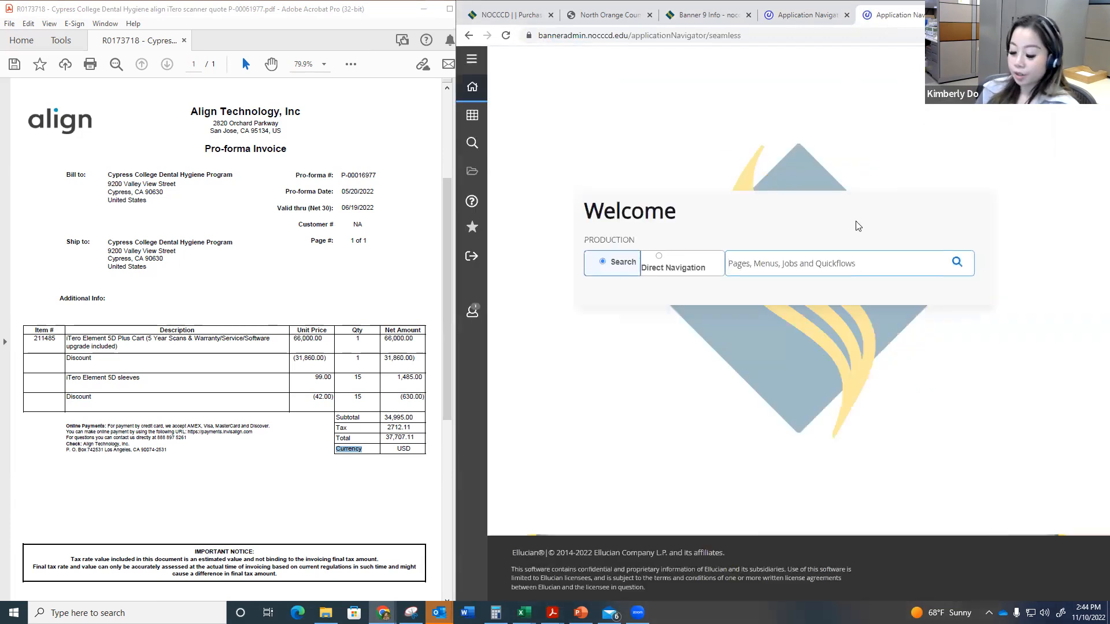
{"action": "type", "text": "foidoch"}
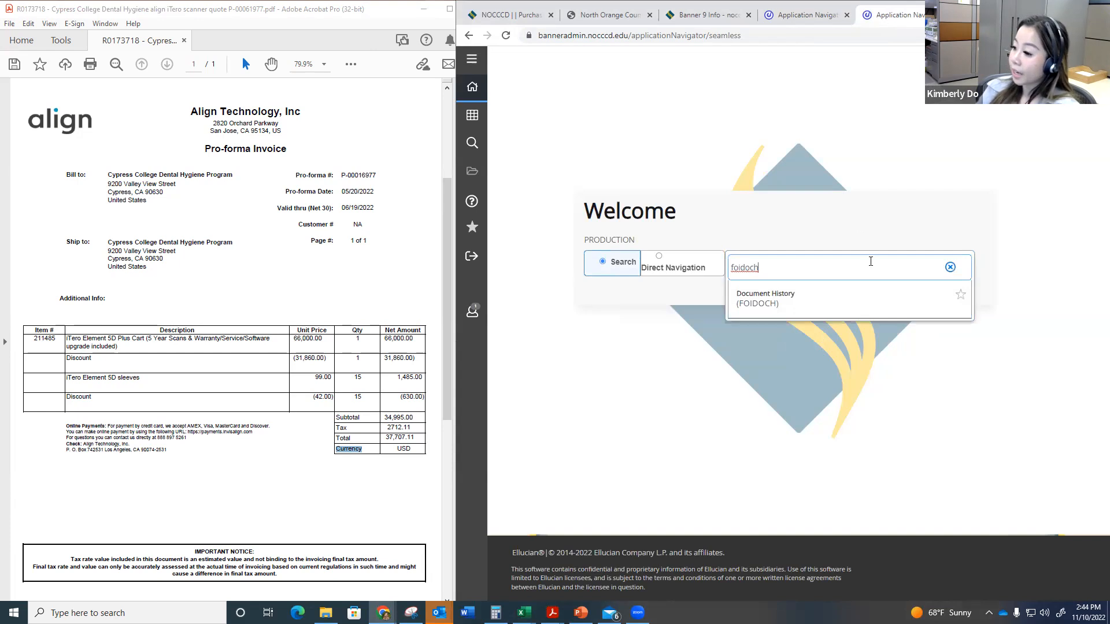
{"action": "left_click", "coordinate": [867, 293]}
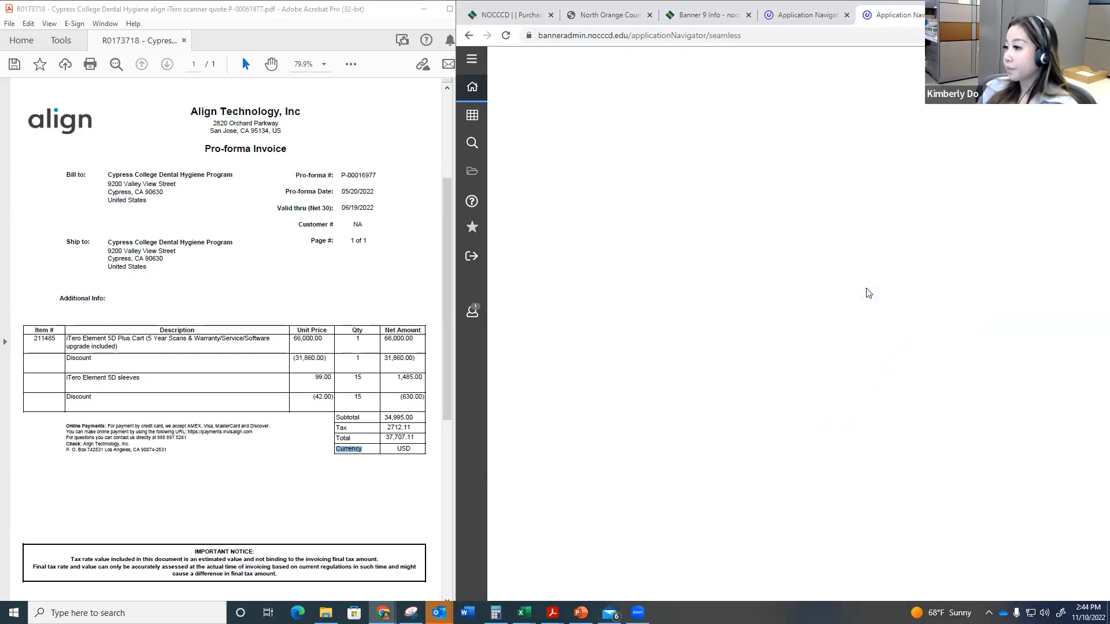
Step: Look up the new requisition's history using document type REQ and its requisition code, cross-checking against the requisition form
{"action": "type", "text": "RE"}
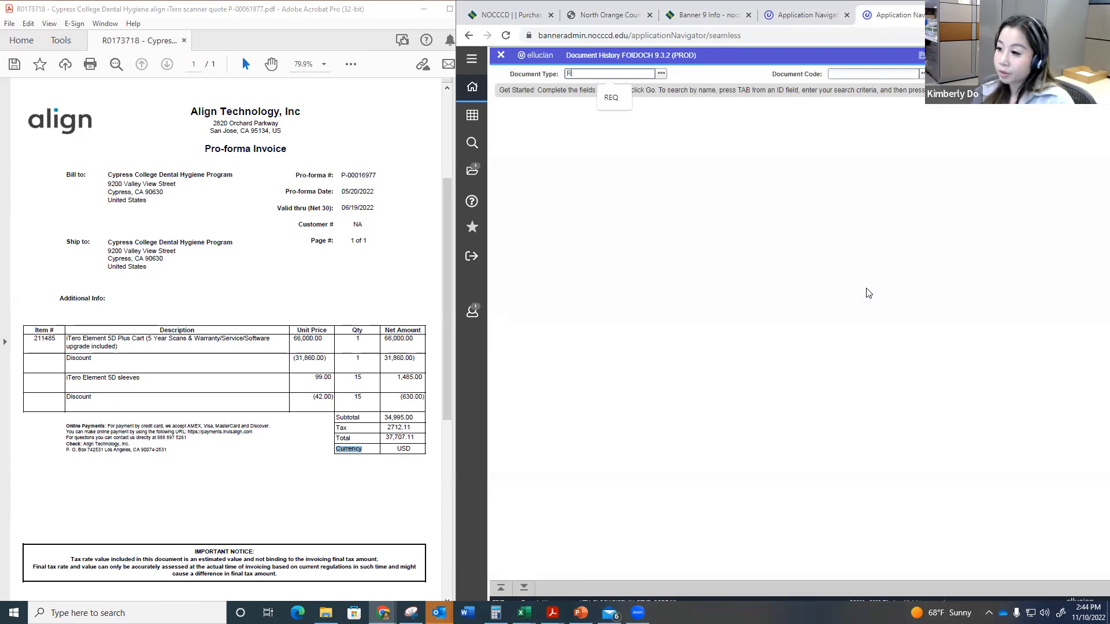
{"action": "key", "text": "BackSpace"}
{"action": "key", "text": "BackSpace"}
{"action": "type", "text": "REQ"}
{"action": "key", "text": "Tab"}
{"action": "type", "text": "R0177477"}
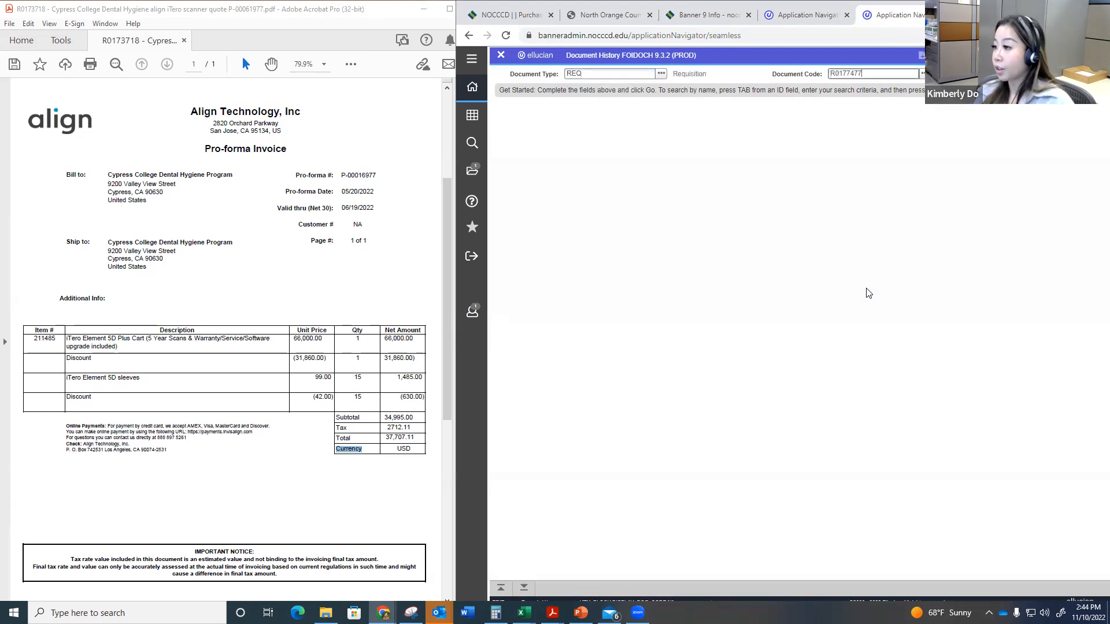
{"action": "left_click", "coordinate": [524, 588]}
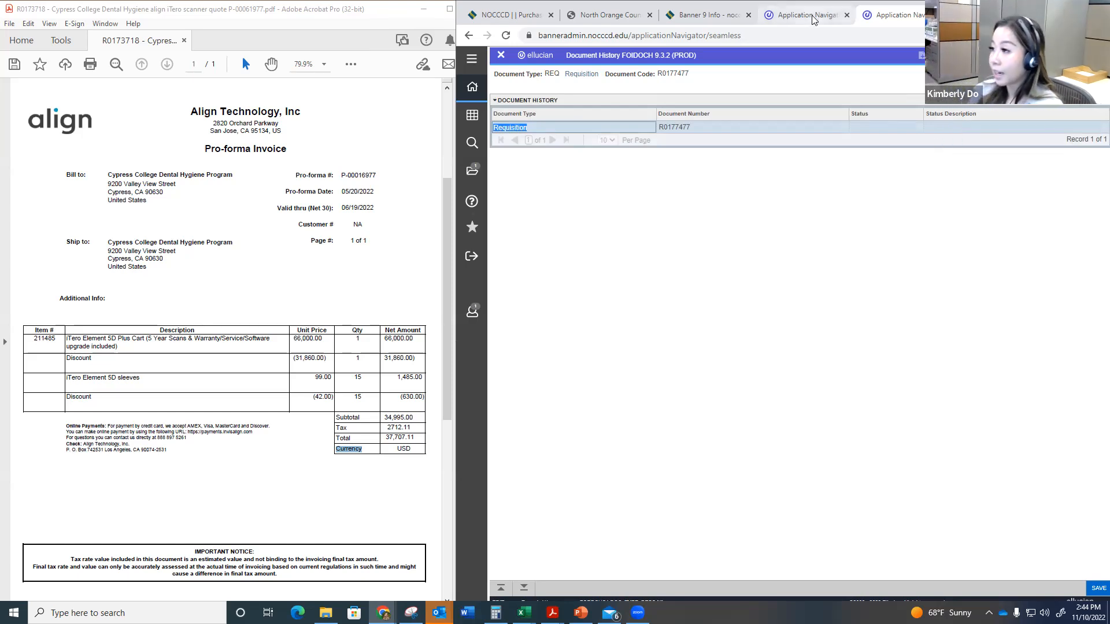
{"action": "key", "text": "ctrl+q"}
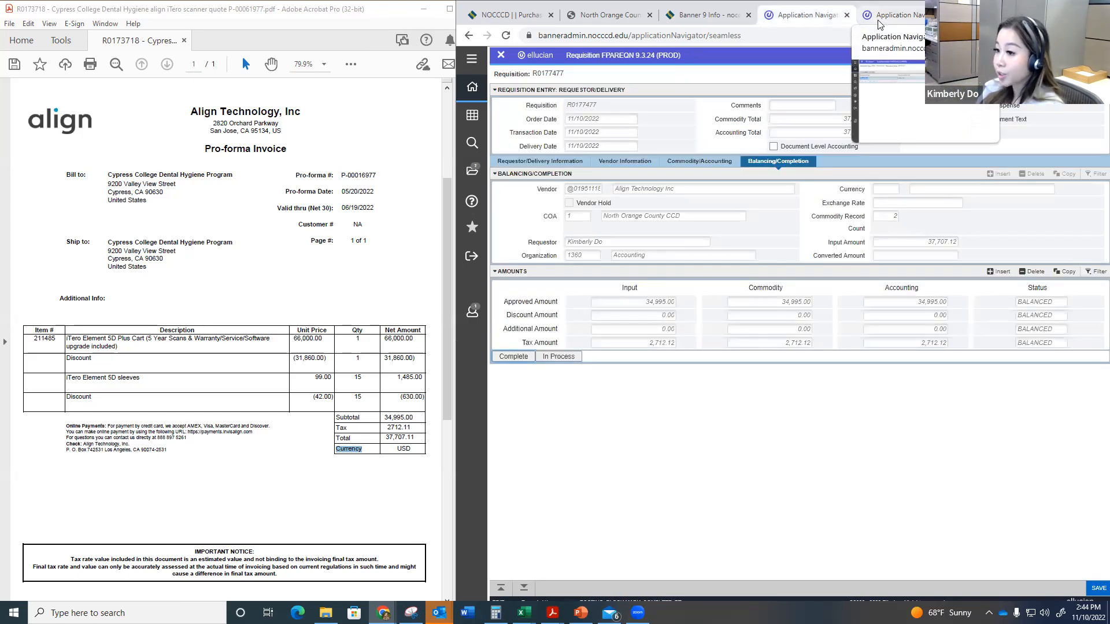
{"action": "left_click", "coordinate": [879, 24]}
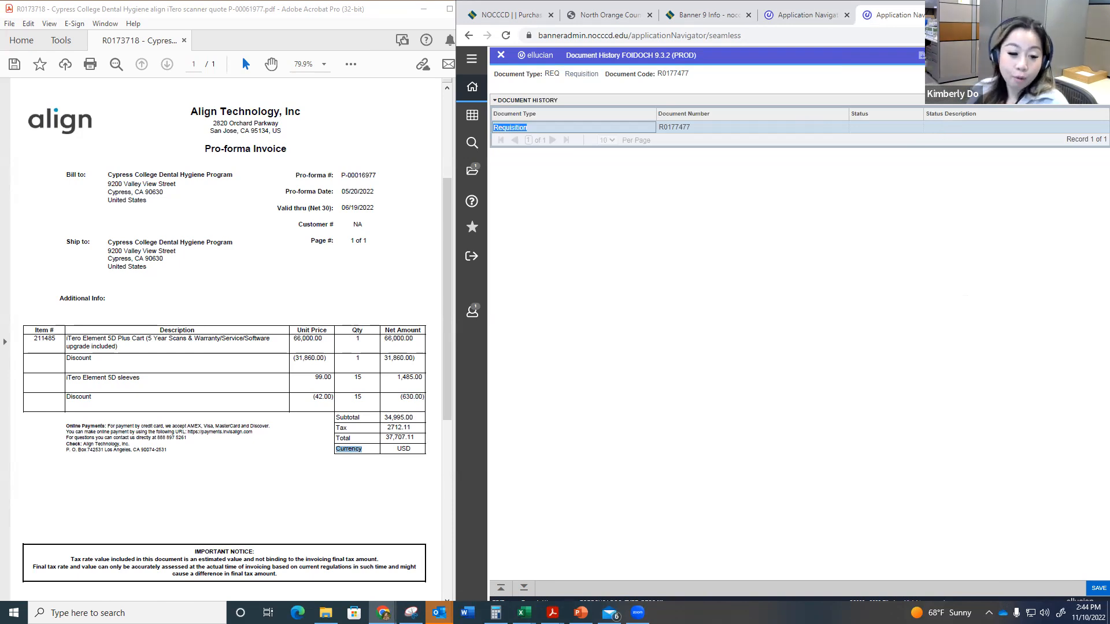
Step: Look up an existing purchase order's history with document type PO and its order number, and check both documents' approval statuses
{"action": "key", "text": "alt+Tab"}
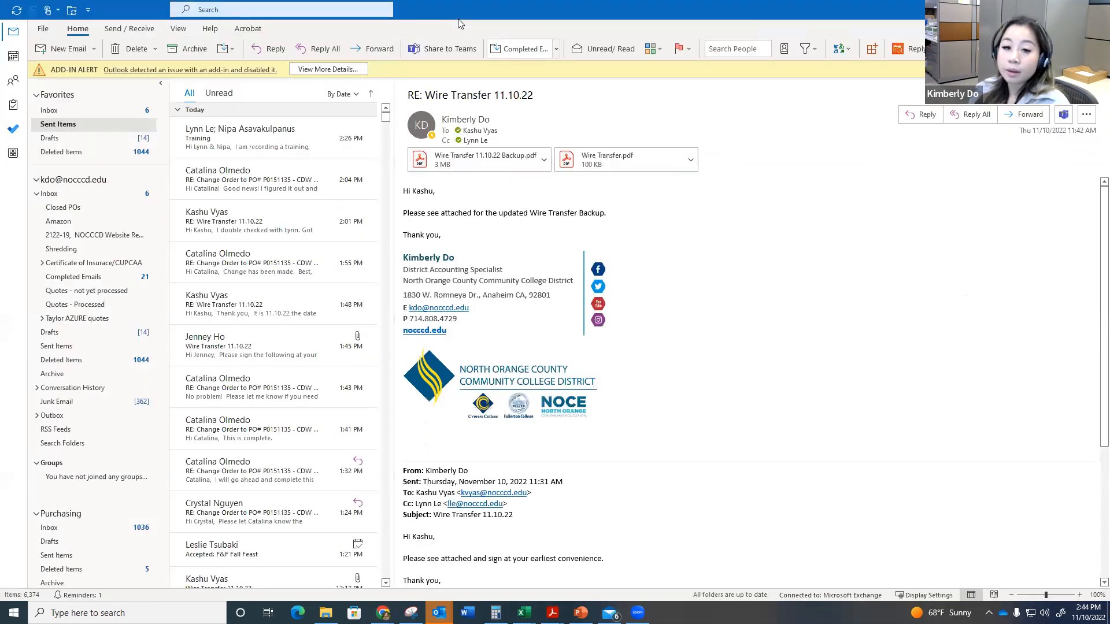
{"action": "key", "text": "alt+Tab"}
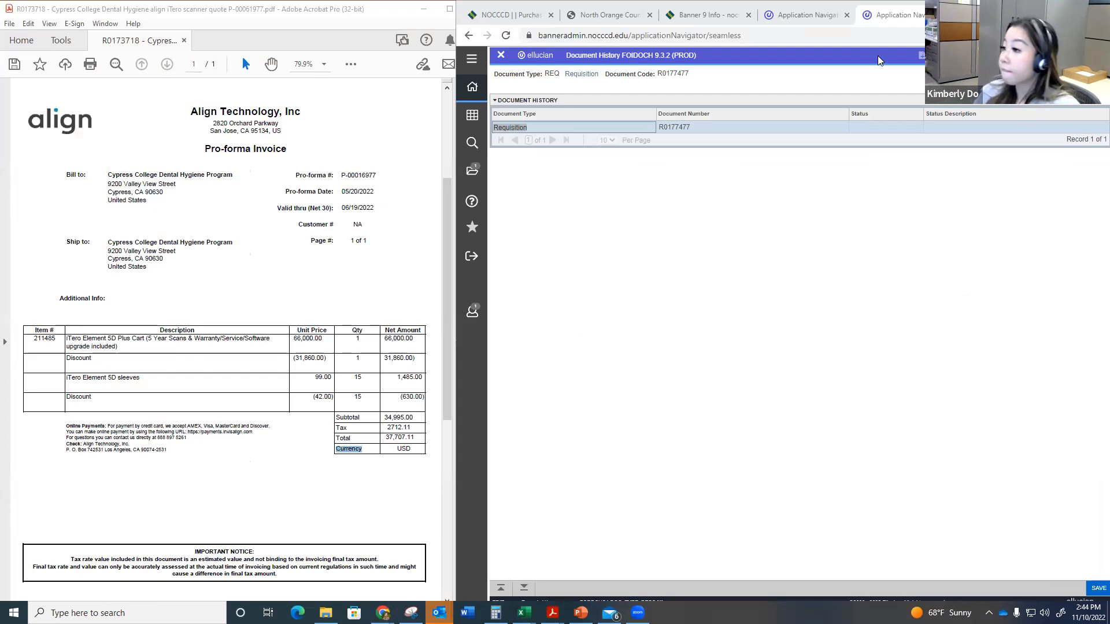
{"action": "left_click", "coordinate": [1083, 73]}
{"action": "type", "text": "PO"}
{"action": "key", "text": "Tab"}
{"action": "type", "text": "P0153618"}
{"action": "key", "text": "alt+Page_Down"}
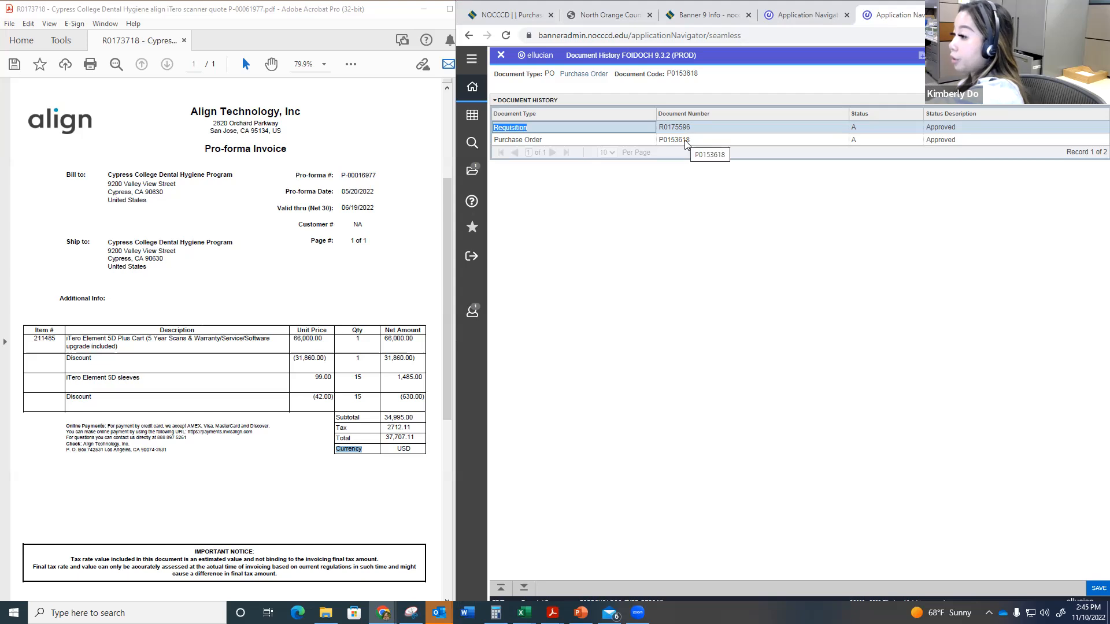
{"action": "left_click", "coordinate": [956, 131]}
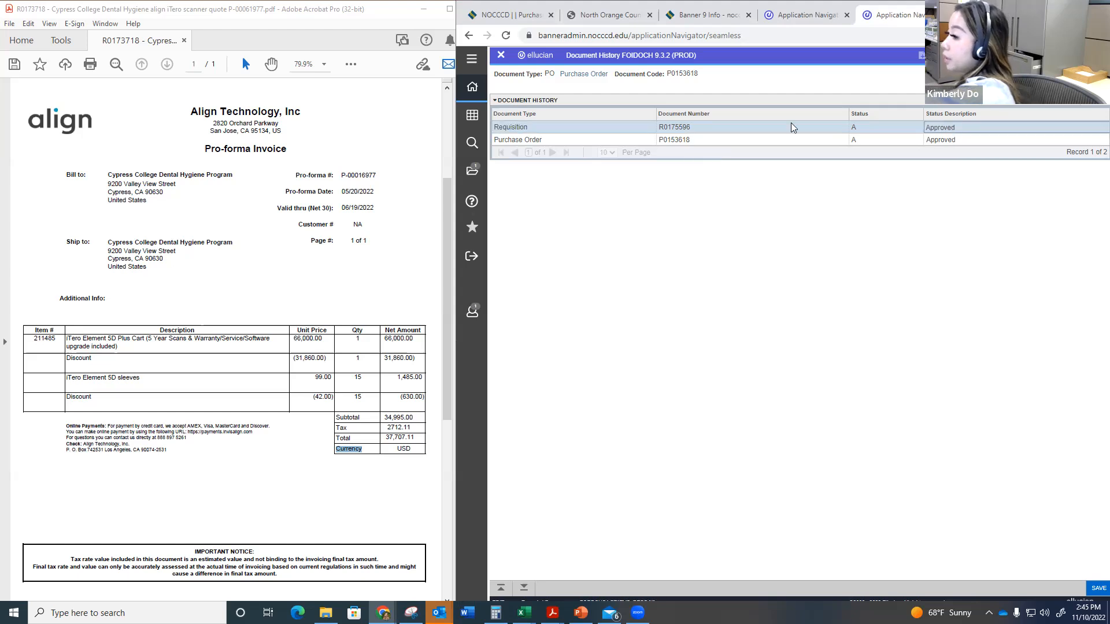
{"action": "left_click", "coordinate": [978, 139]}
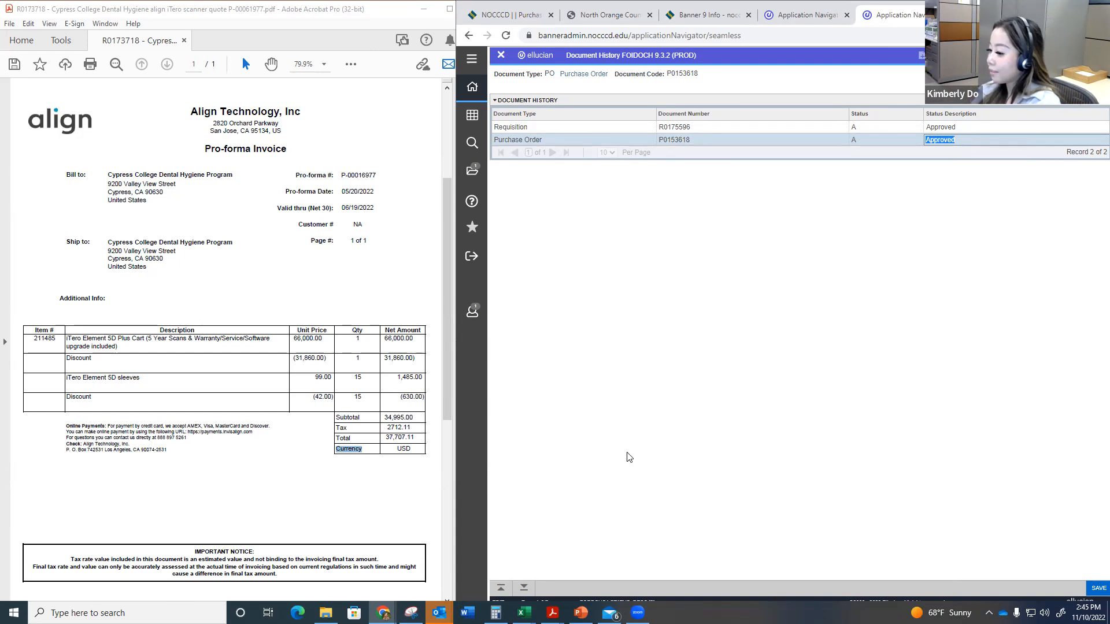
Step: Clear the browser, mail and presentation windows off the desktop and close the Calculator, keeping the invoice PDF open
{"action": "left_click", "coordinate": [637, 613]}
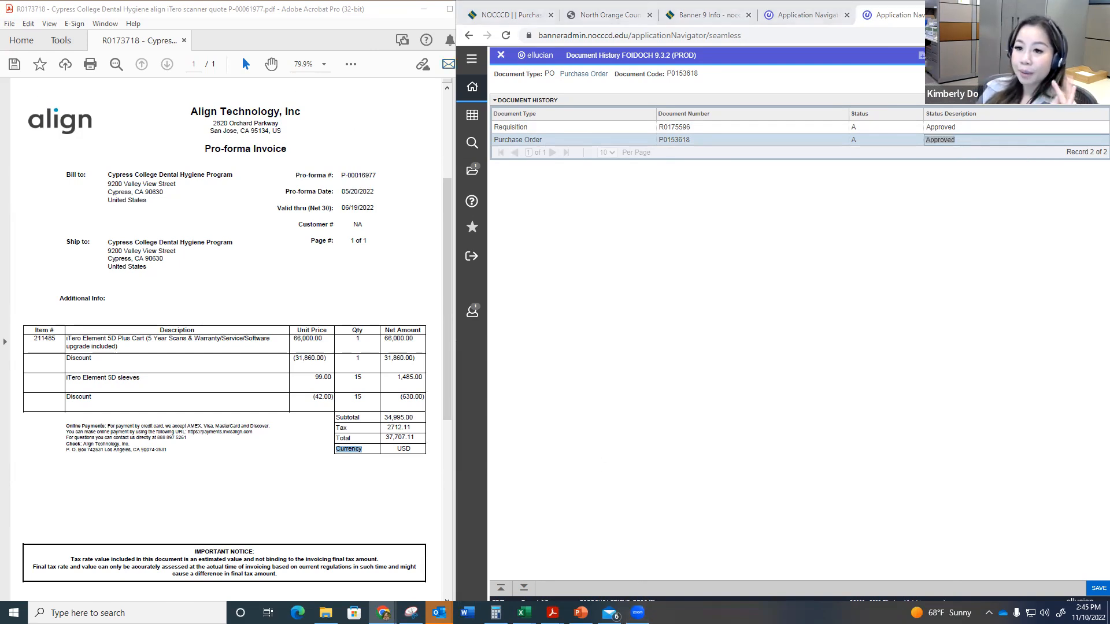
{"action": "left_click", "coordinate": [383, 613]}
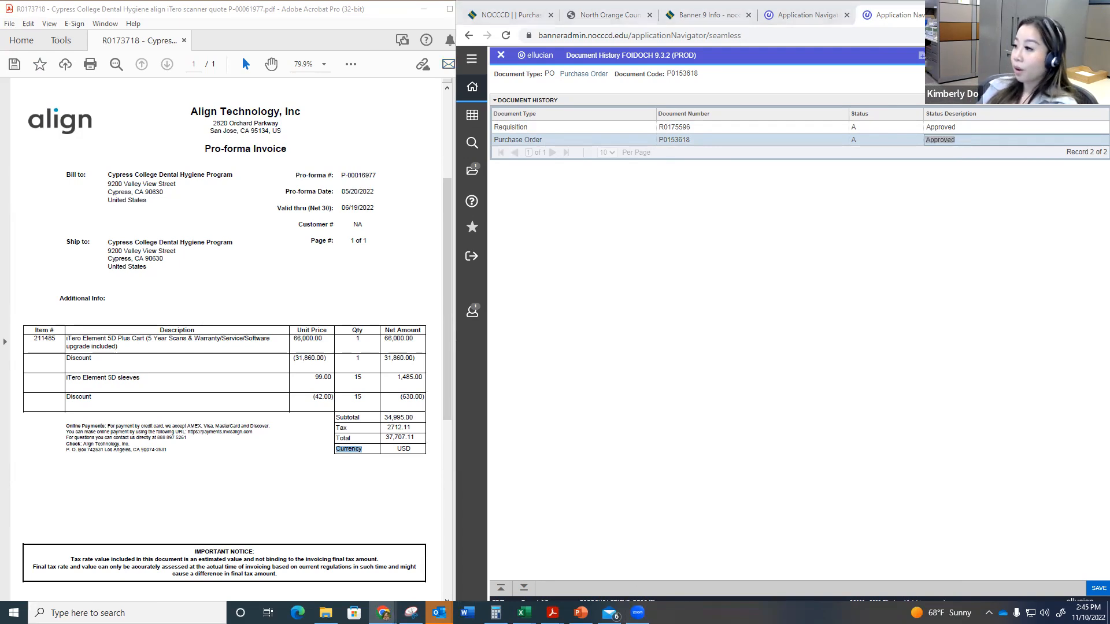
{"action": "left_click", "coordinate": [1043, 8]}
{"action": "left_click", "coordinate": [1043, 9]}
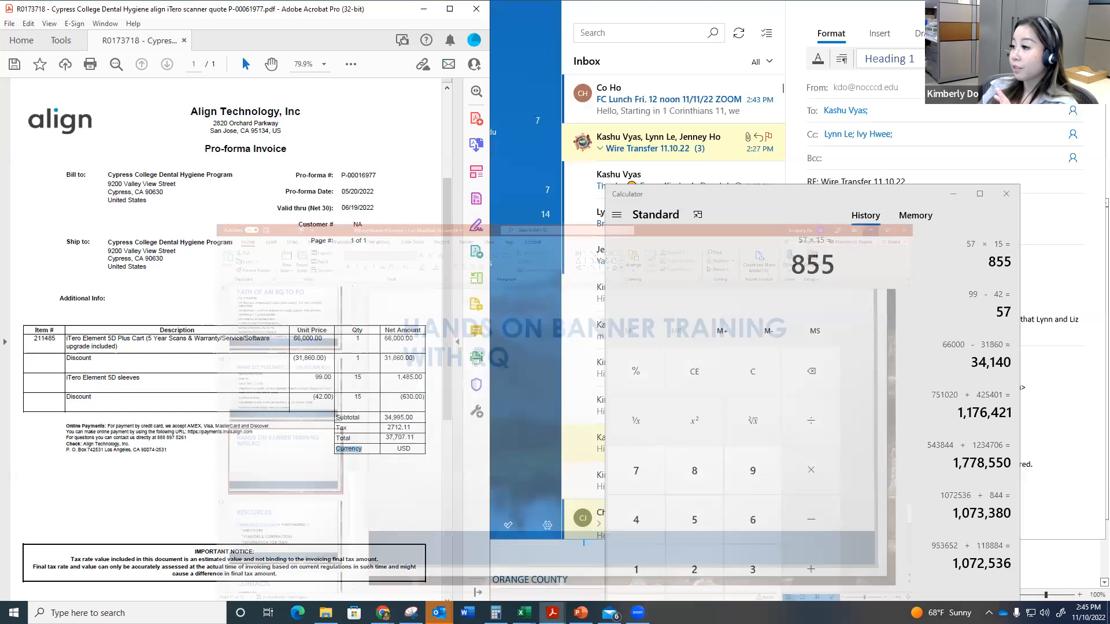
{"action": "left_click", "coordinate": [1042, 9]}
{"action": "left_click", "coordinate": [1042, 9]}
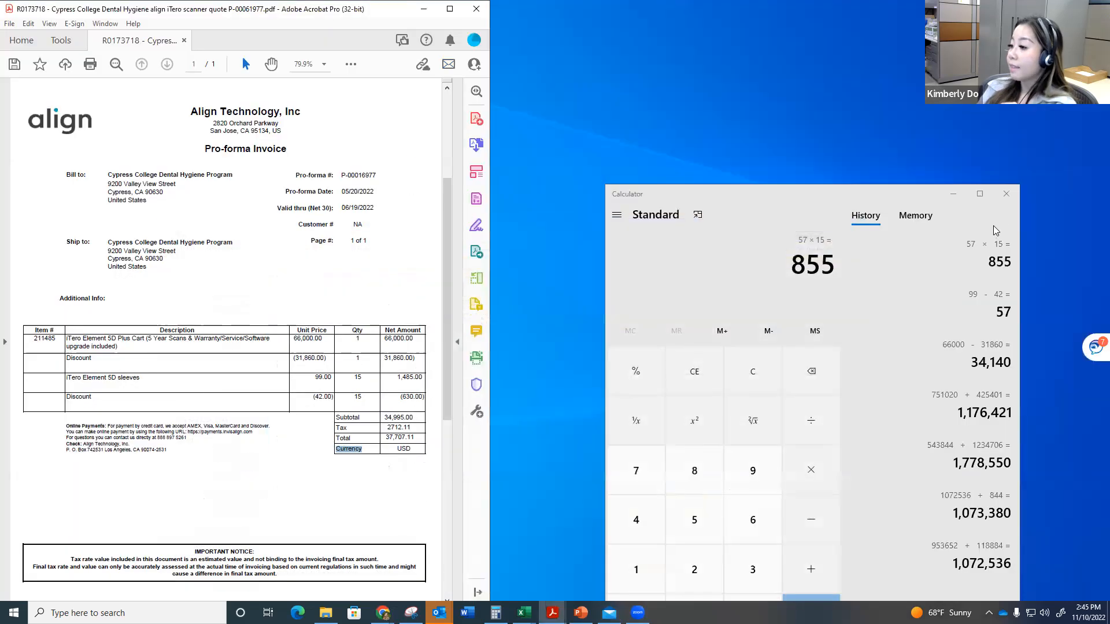
{"action": "left_click", "coordinate": [1006, 199]}
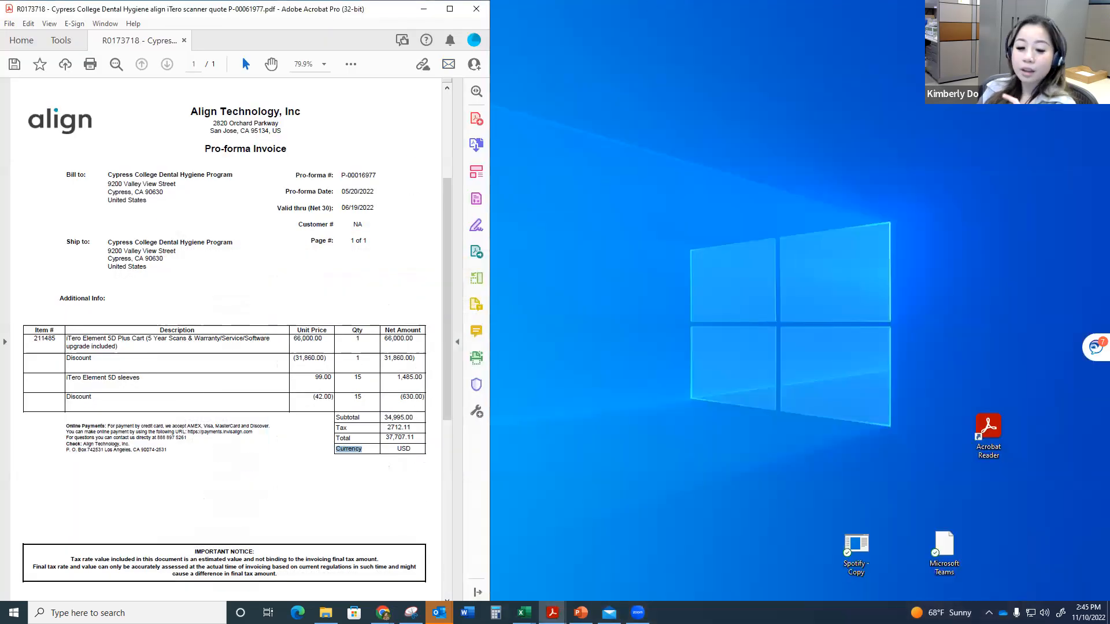
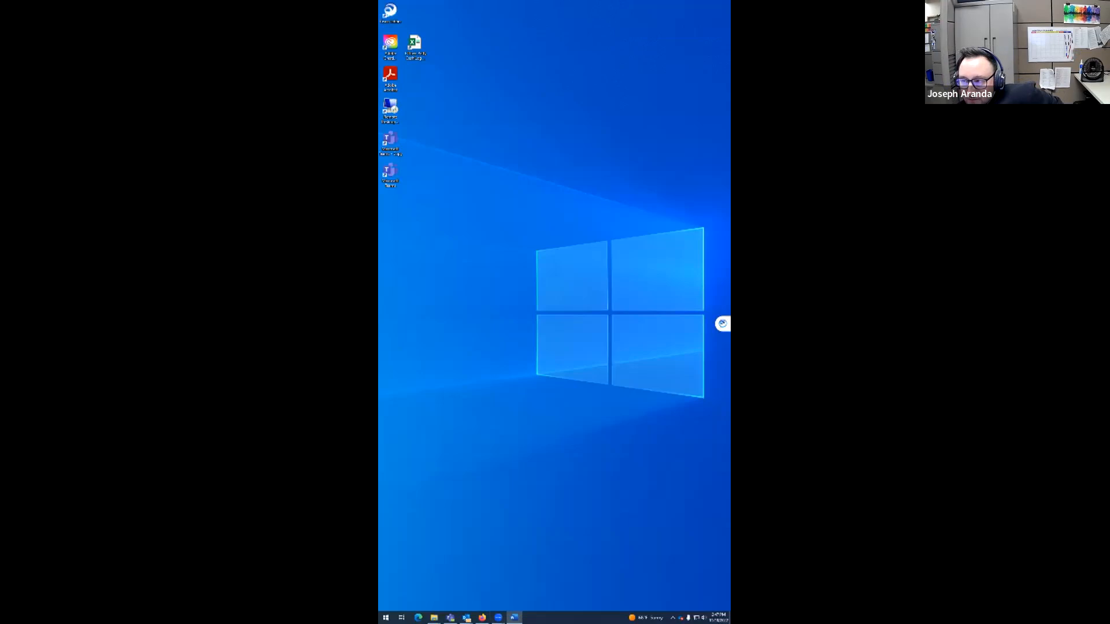
Step: Bring the Prepaid Travel Word document onto the empty desktop, lengthen its window, and shift it to expose the zoom control
{"action": "left_click_drag", "start_coordinate": [438, 255], "coordinate": [619, 211]}
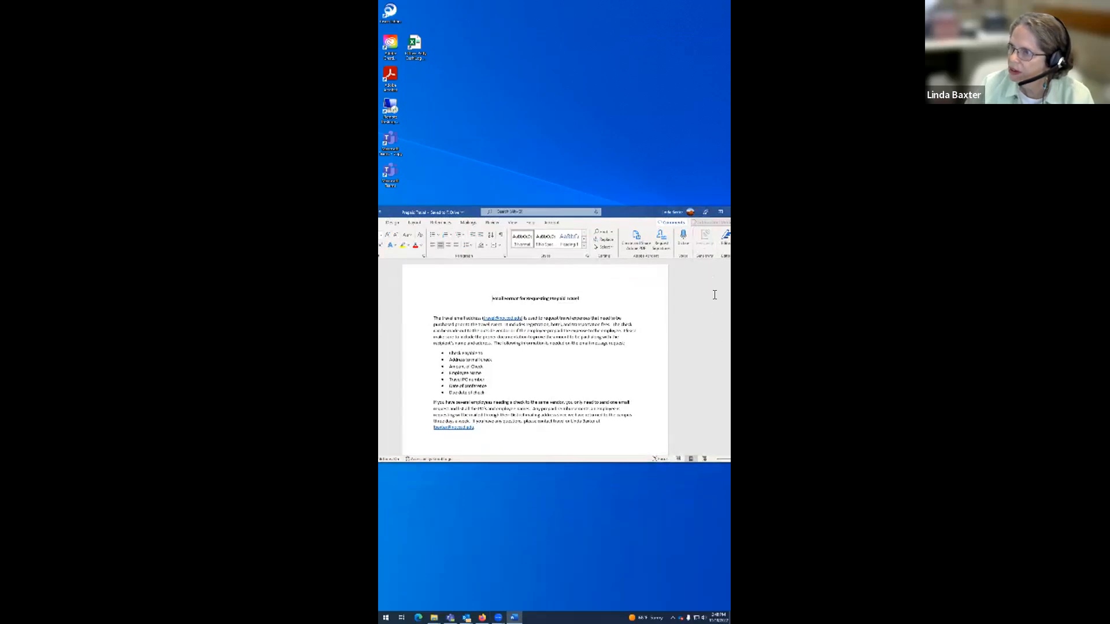
{"action": "left_click_drag", "start_coordinate": [554, 462], "coordinate": [554, 514]}
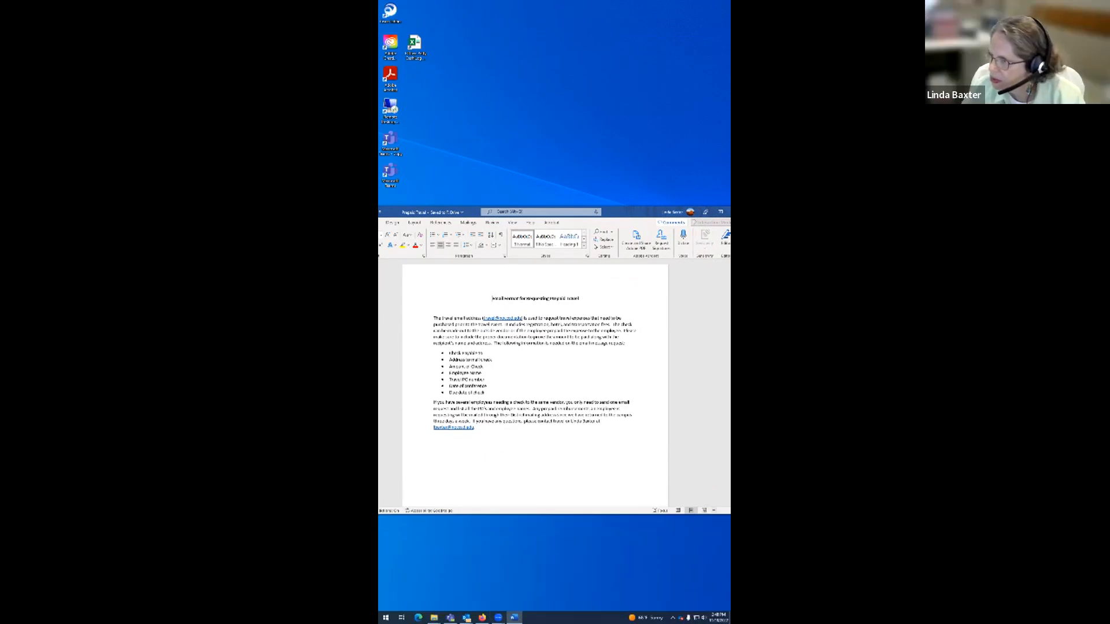
{"action": "left_click_drag", "start_coordinate": [643, 218], "coordinate": [610, 218]}
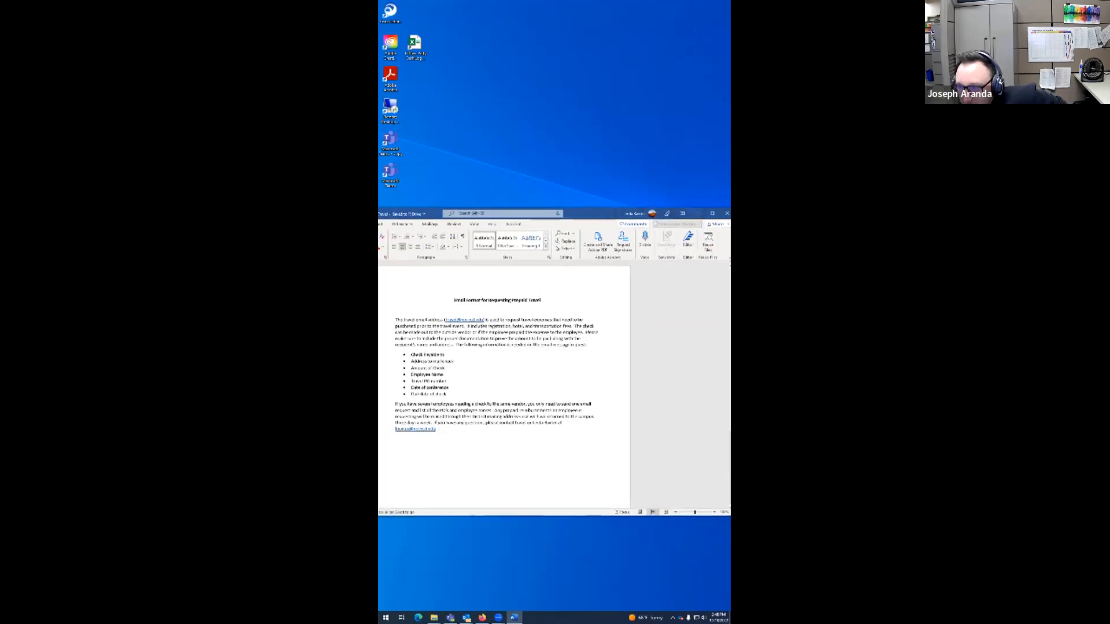
Step: Enlarge the Prepaid Travel document's zoom and reposition its window so the full width of the email format instructions can be read
{"action": "left_click_drag", "start_coordinate": [695, 512], "coordinate": [695, 512]}
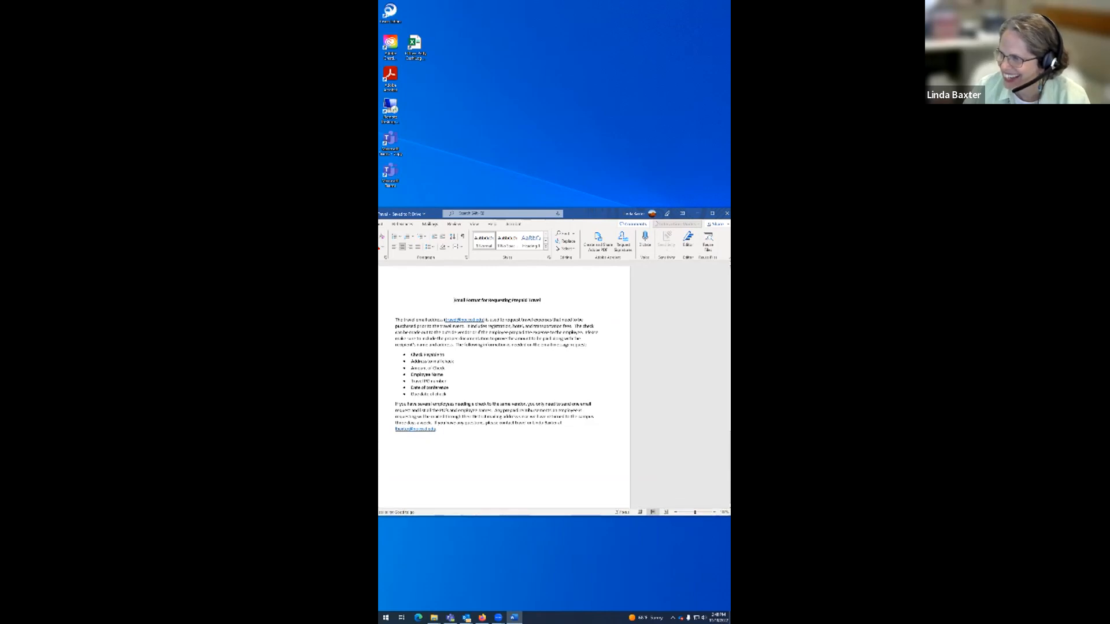
{"action": "scroll", "coordinate": [504, 385], "scroll_direction": "up", "scroll_amount": 1}
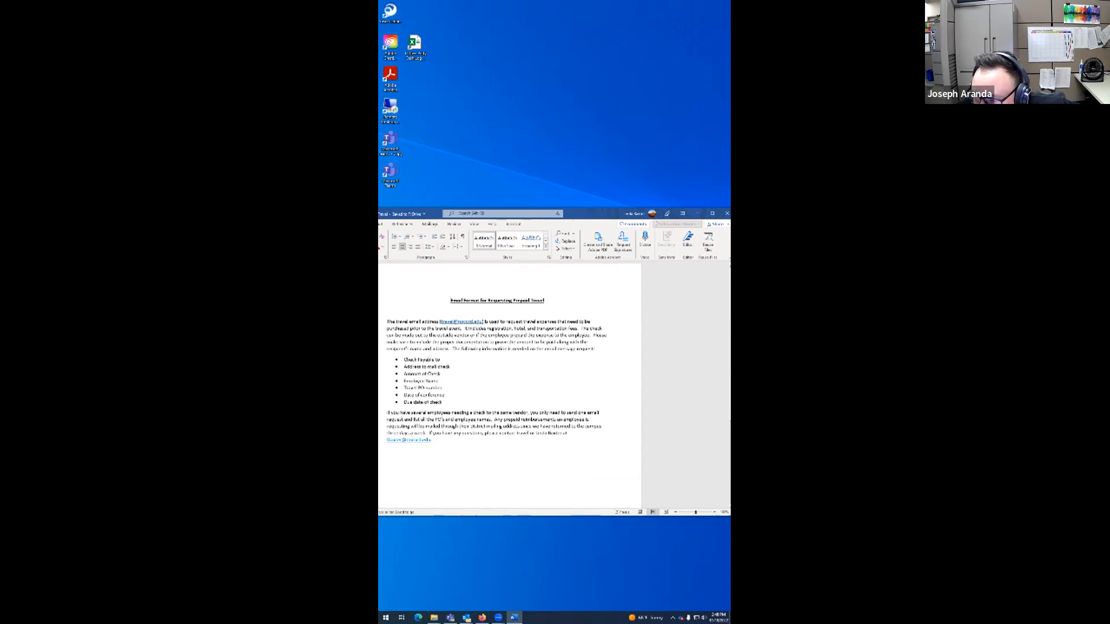
{"action": "scroll", "coordinate": [504, 384], "scroll_direction": "up", "scroll_amount": 1}
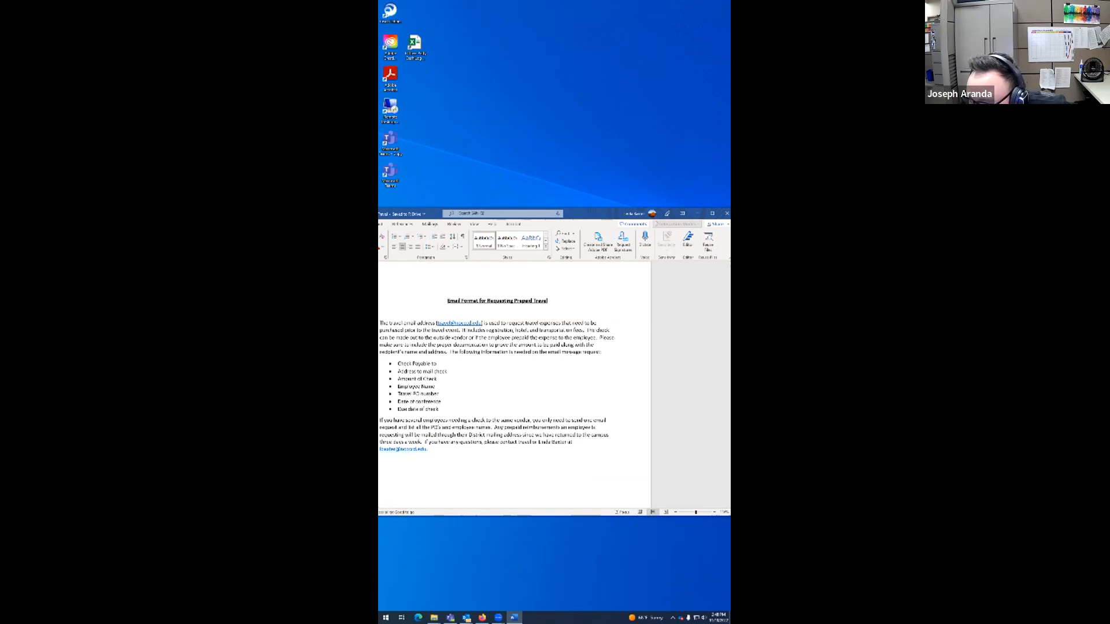
{"action": "scroll", "coordinate": [515, 384], "scroll_direction": "up", "scroll_amount": 3}
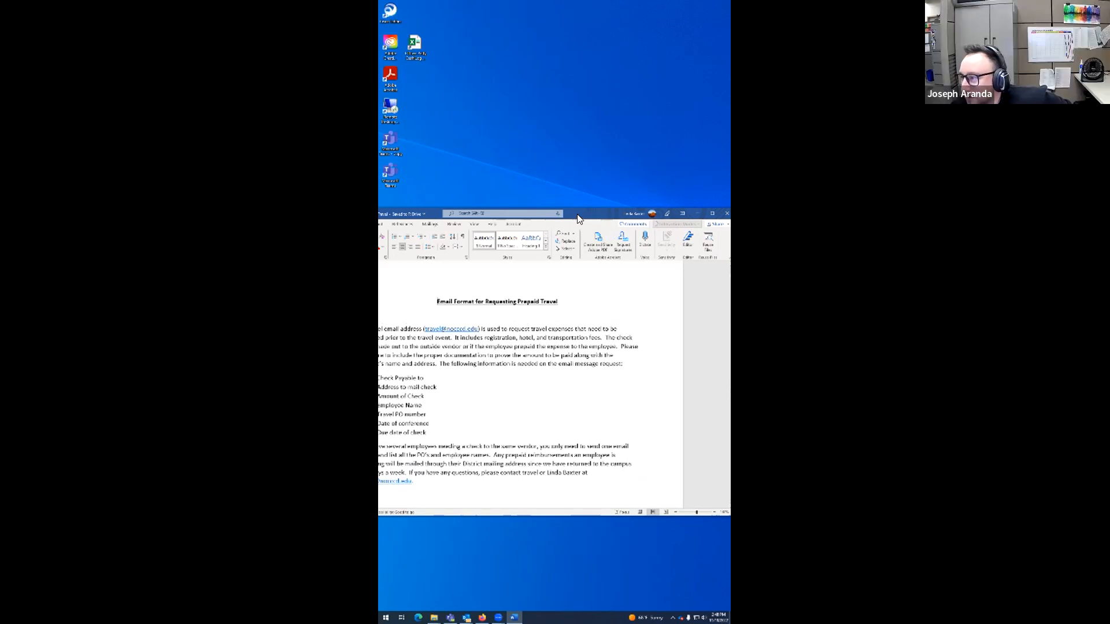
{"action": "left_click_drag", "start_coordinate": [583, 218], "coordinate": [629, 236]}
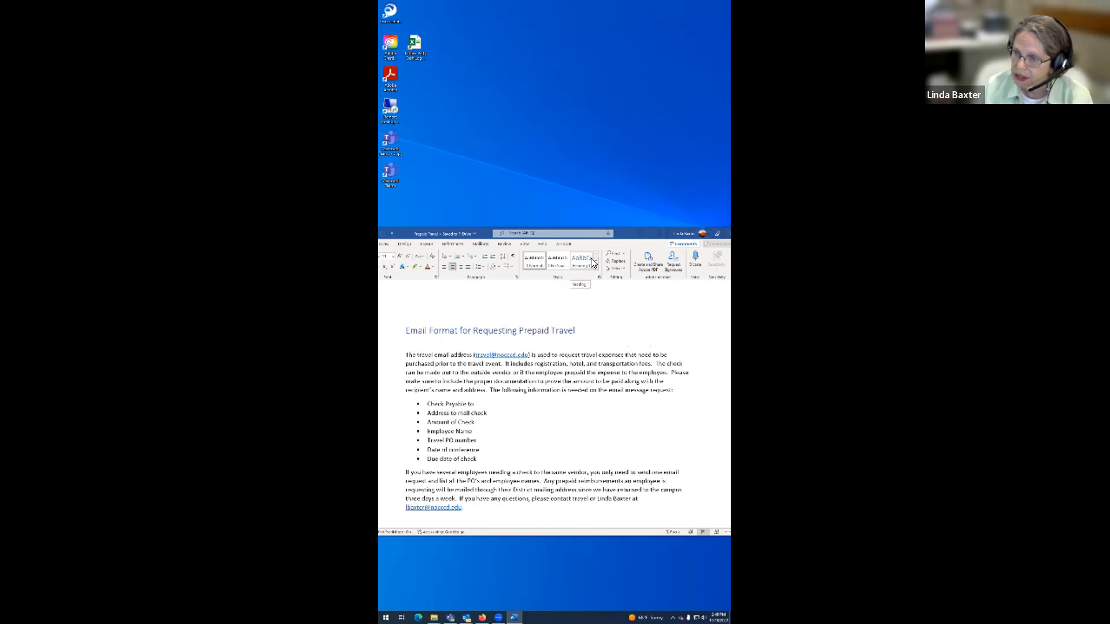
{"action": "key", "text": "Page_Down"}
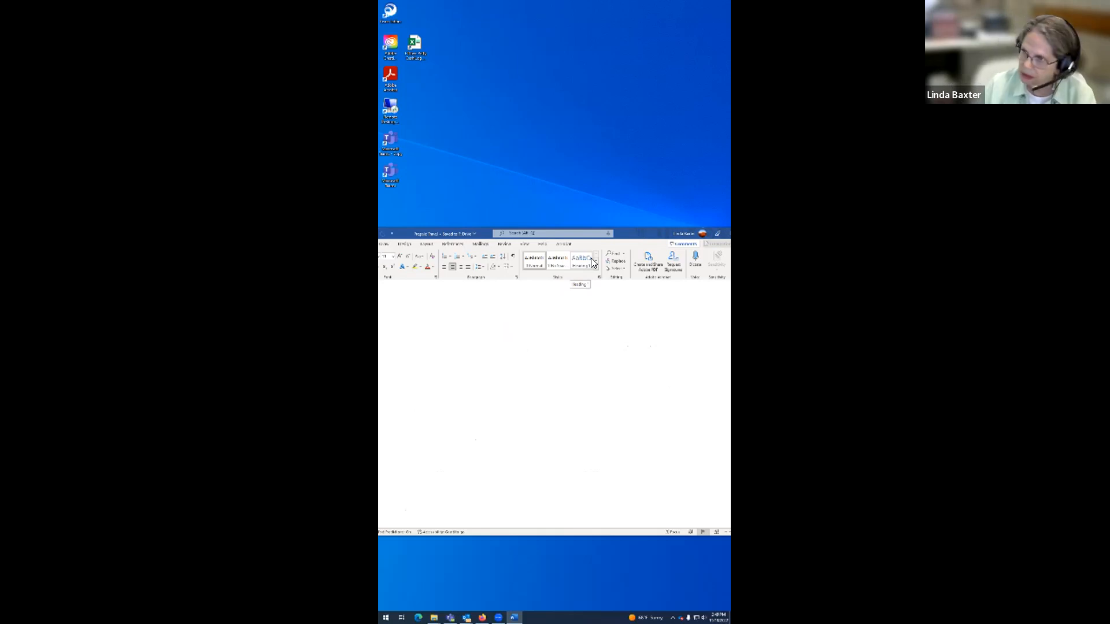
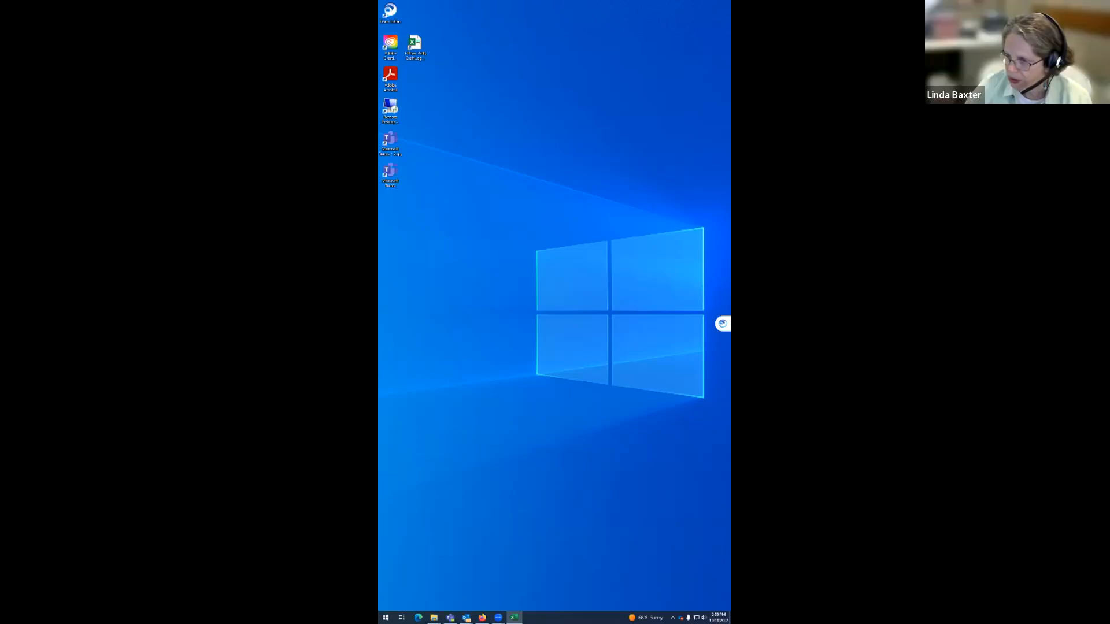
Step: Switch to the Travel Expense Report Training workbook in Excel, bring its window onto the desktop, and enlarge it to show more columns
{"action": "mouse_move", "coordinate": [498, 617]}
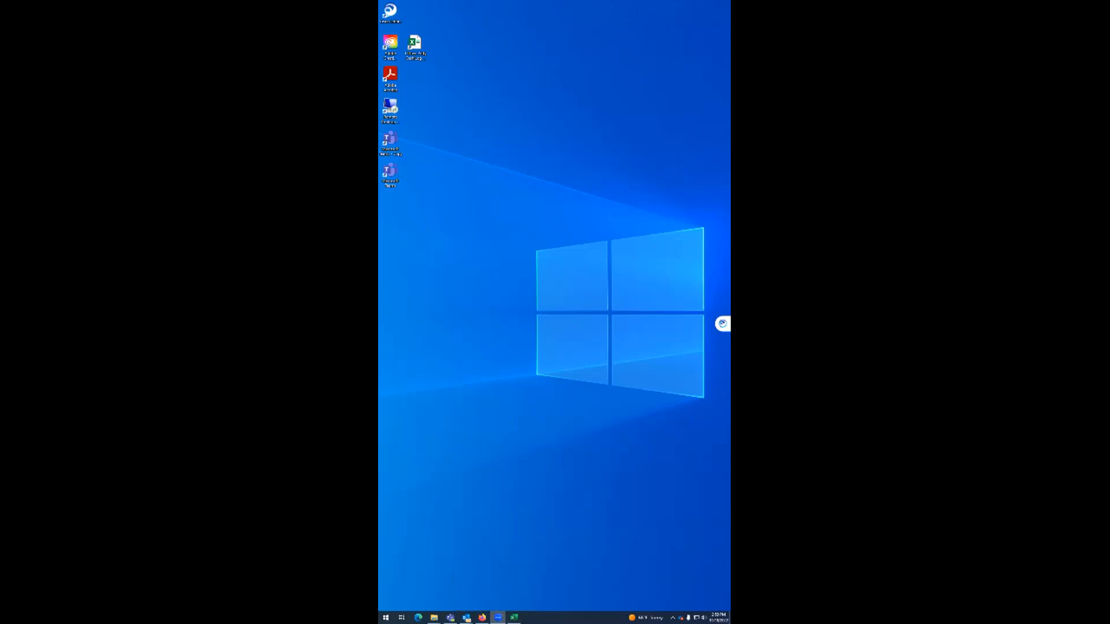
{"action": "left_click", "coordinate": [476, 595]}
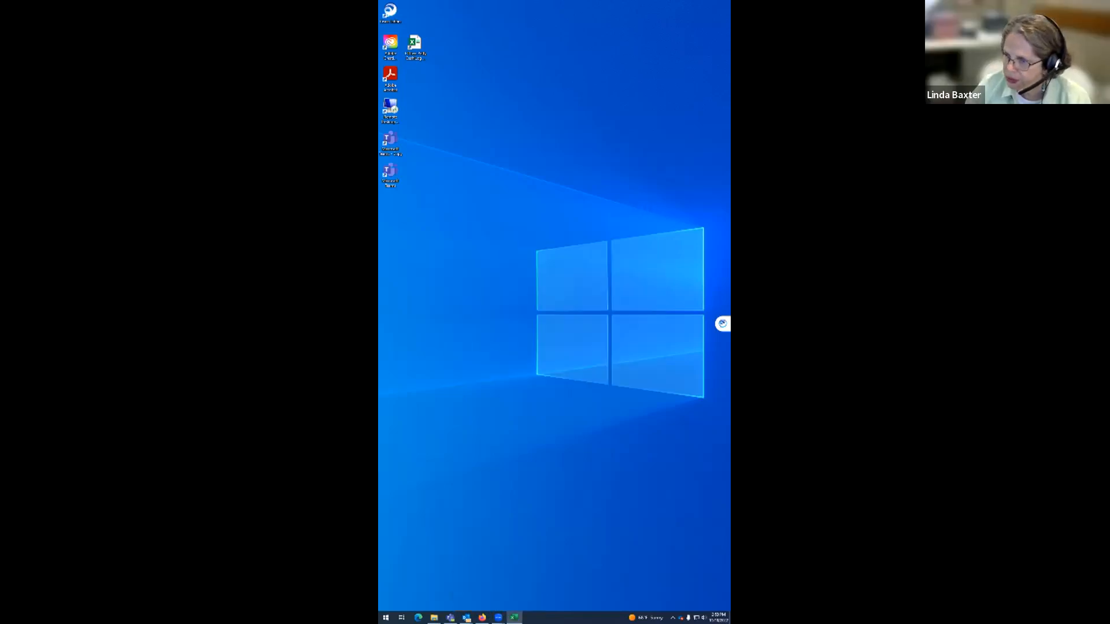
{"action": "mouse_move", "coordinate": [498, 617]}
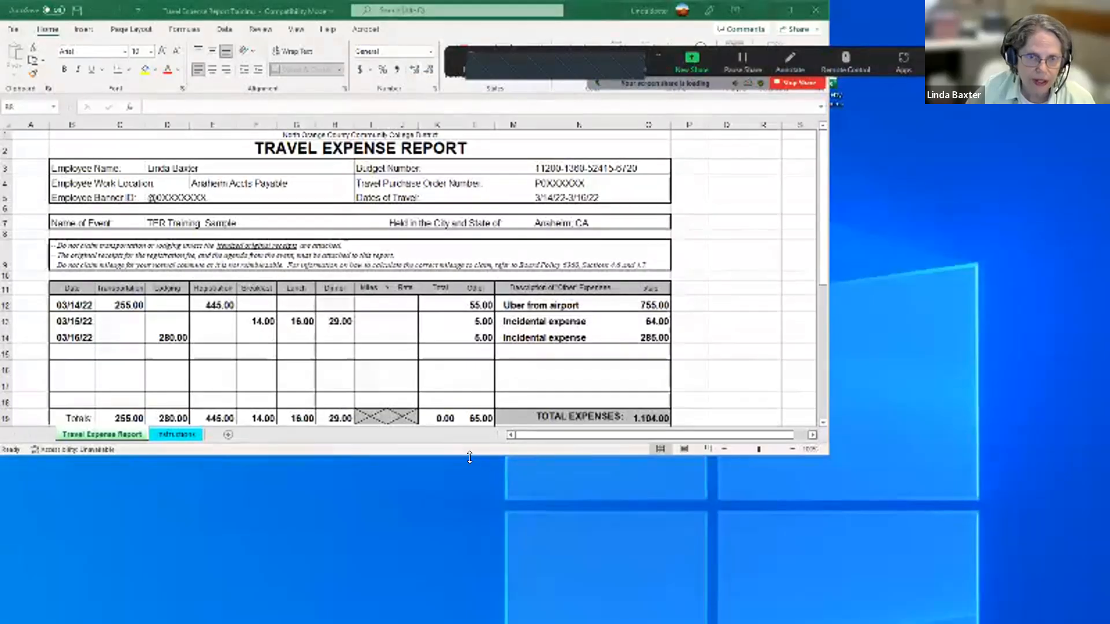
{"action": "left_click_drag", "start_coordinate": [470, 455], "coordinate": [553, 614]}
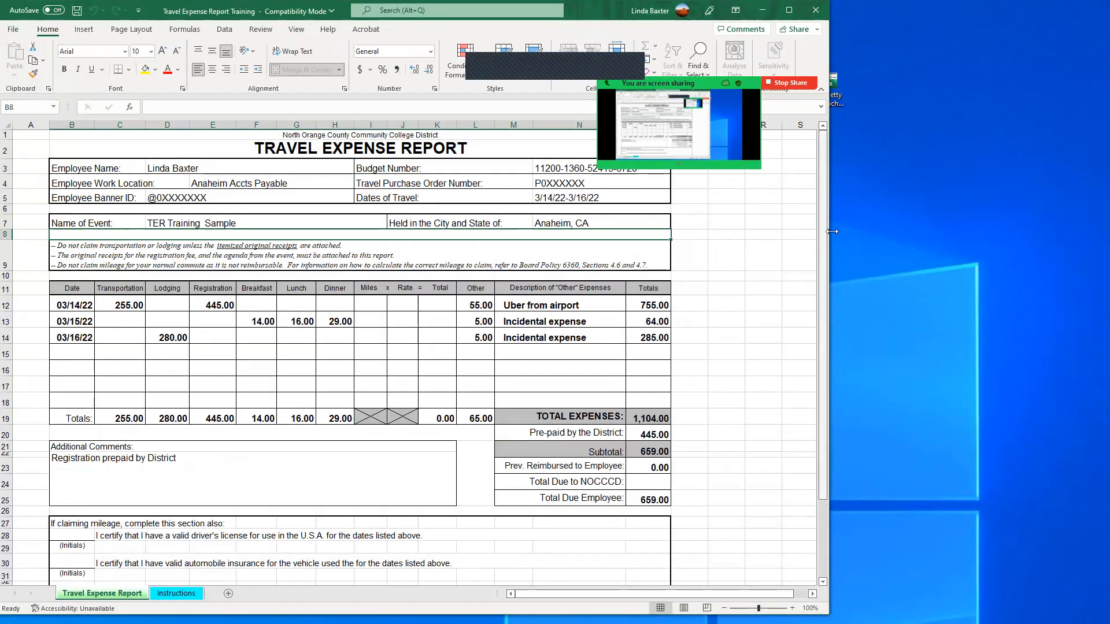
{"action": "left_click_drag", "start_coordinate": [831, 231], "coordinate": [874, 232]}
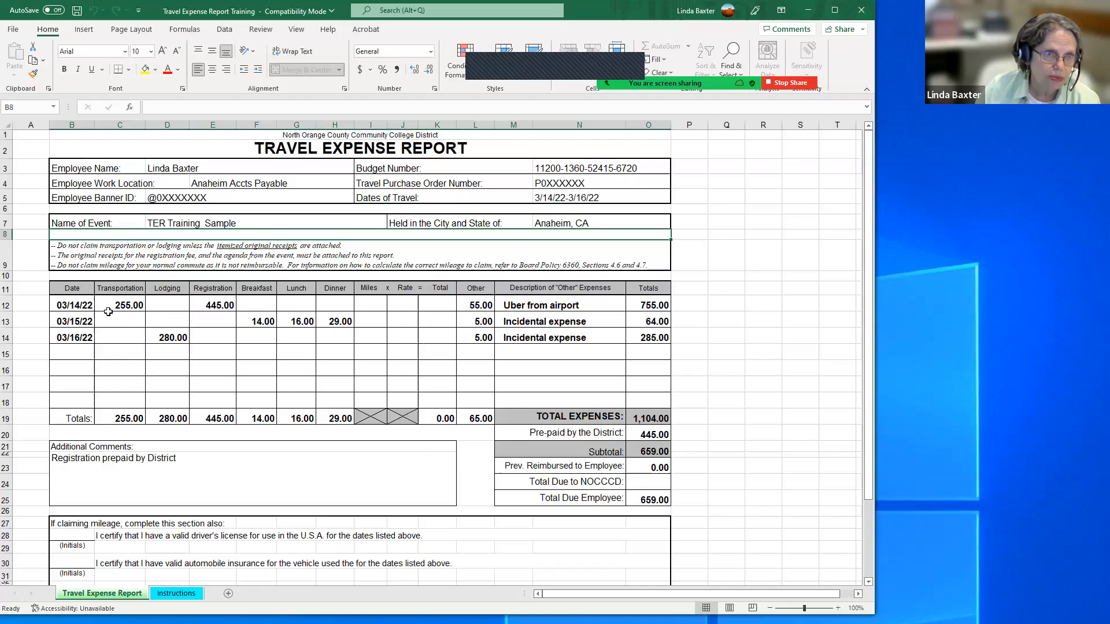
Step: Enter 255 as the amount previously reimbursed to the employee in the travel expense report
{"action": "left_click", "coordinate": [653, 469]}
{"action": "type", "text": "255."}
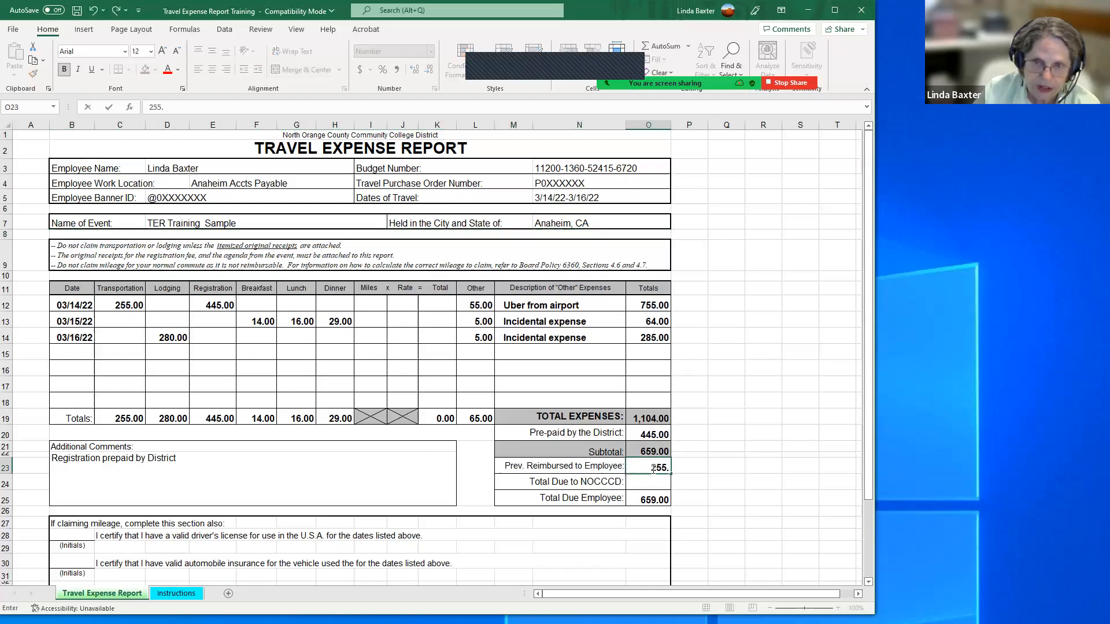
{"action": "key", "text": "Return"}
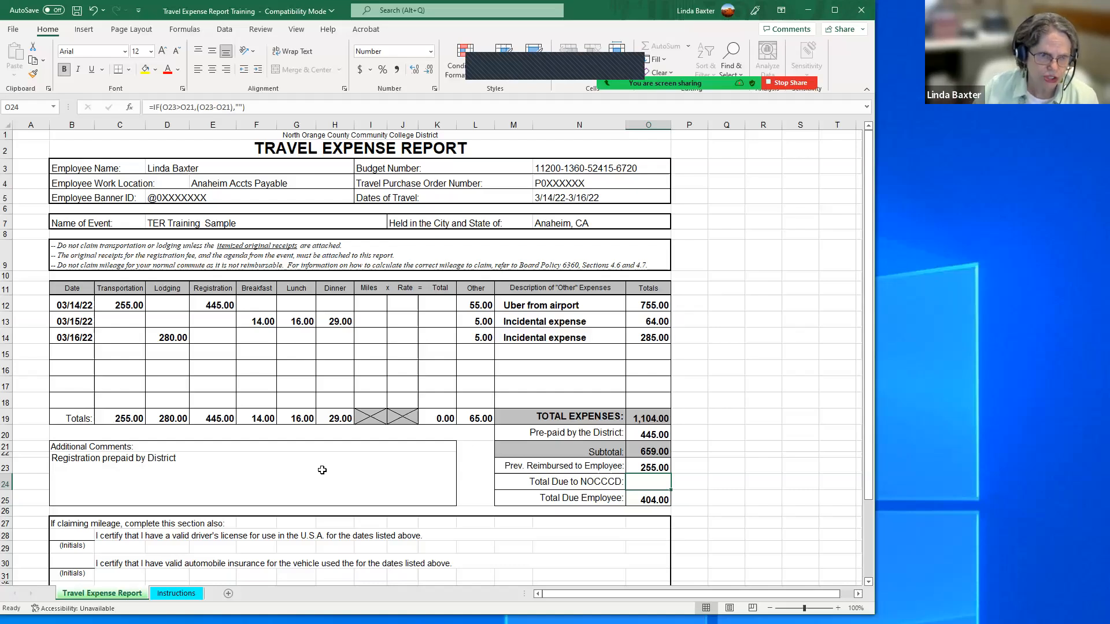
Step: Examine the travel expense report's mileage certification, employee signature, and approval sections, along with the expense entries and totals above them
{"action": "scroll", "coordinate": [322, 470], "scroll_direction": "down", "scroll_amount": 2}
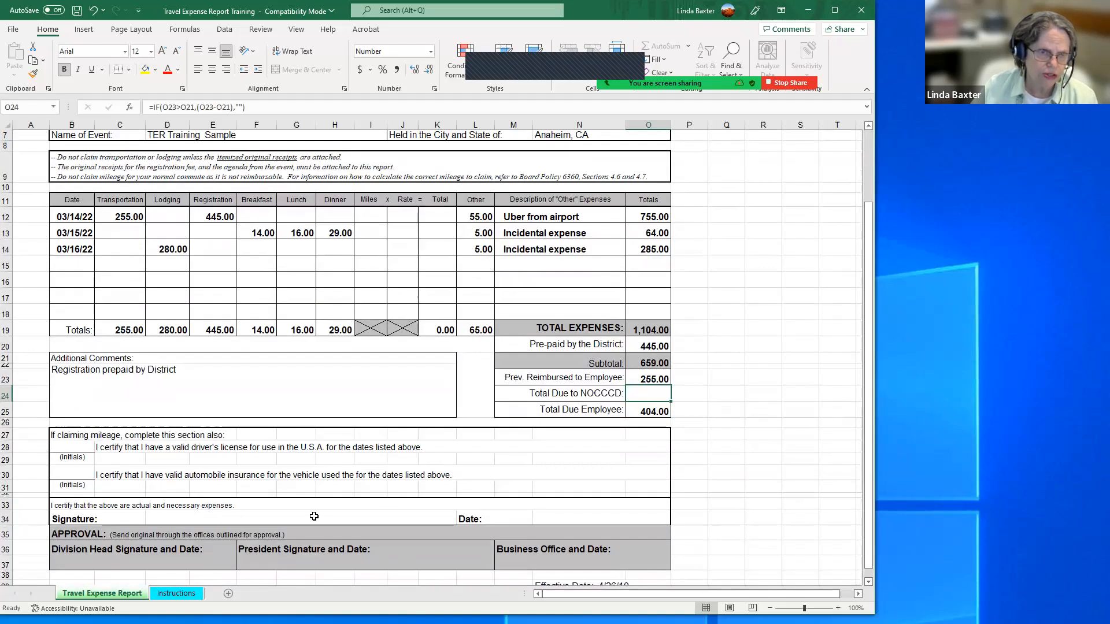
{"action": "scroll", "coordinate": [384, 535], "scroll_direction": "down", "scroll_amount": 1}
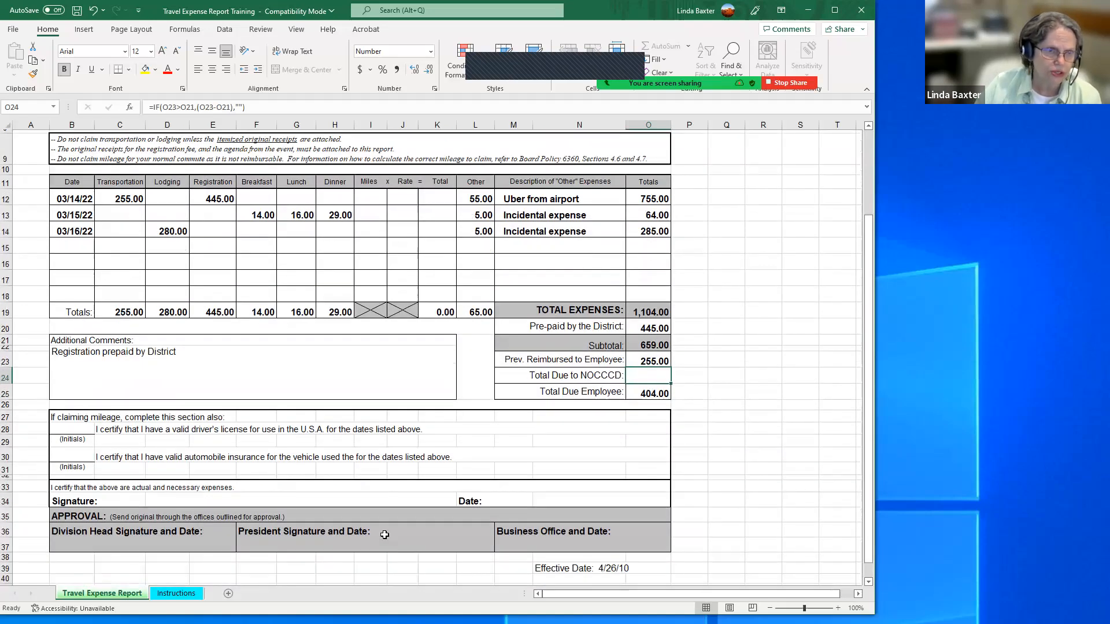
{"action": "scroll", "coordinate": [385, 535], "scroll_direction": "down", "scroll_amount": 1}
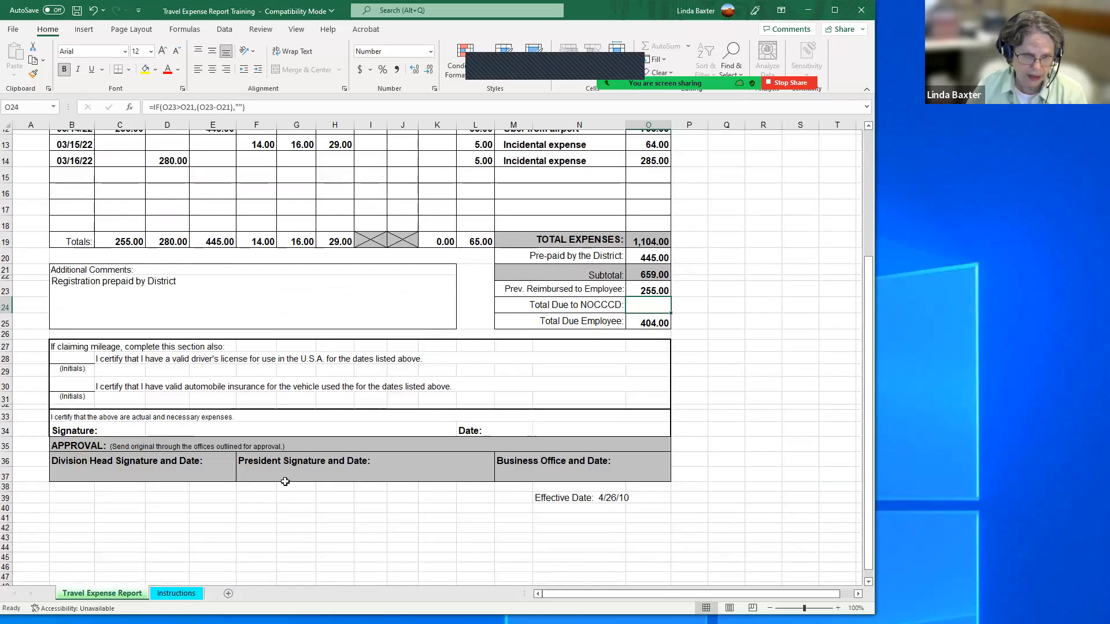
{"action": "scroll", "coordinate": [284, 482], "scroll_direction": "up", "scroll_amount": 1}
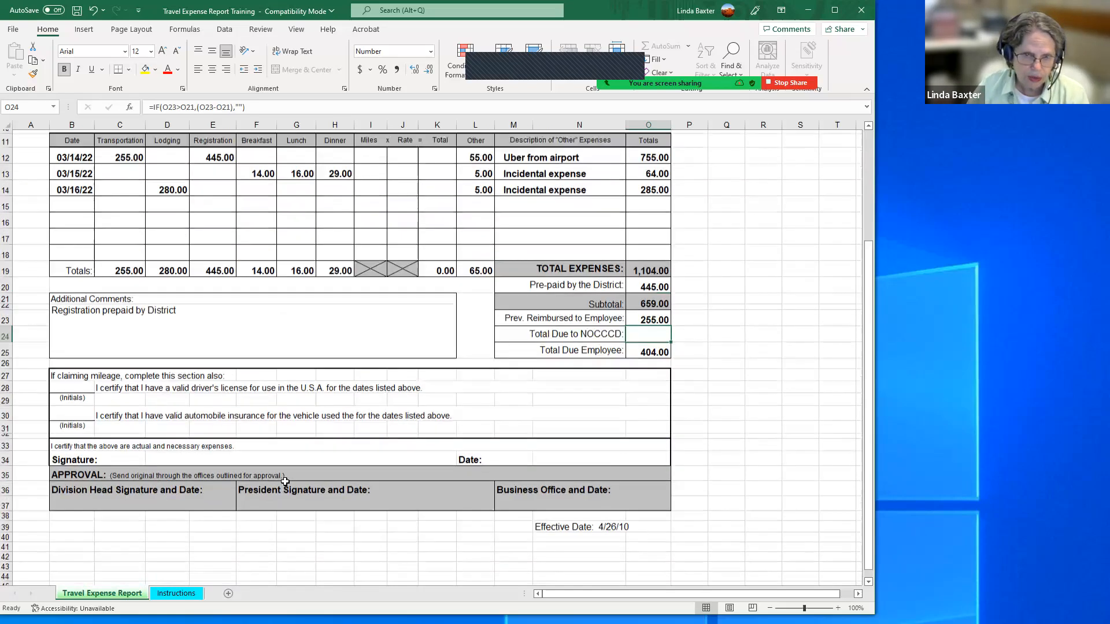
{"action": "scroll", "coordinate": [285, 482], "scroll_direction": "up", "scroll_amount": 2}
{"action": "scroll", "coordinate": [285, 482], "scroll_direction": "down", "scroll_amount": 1}
{"action": "scroll", "coordinate": [285, 481], "scroll_direction": "up", "scroll_amount": 3}
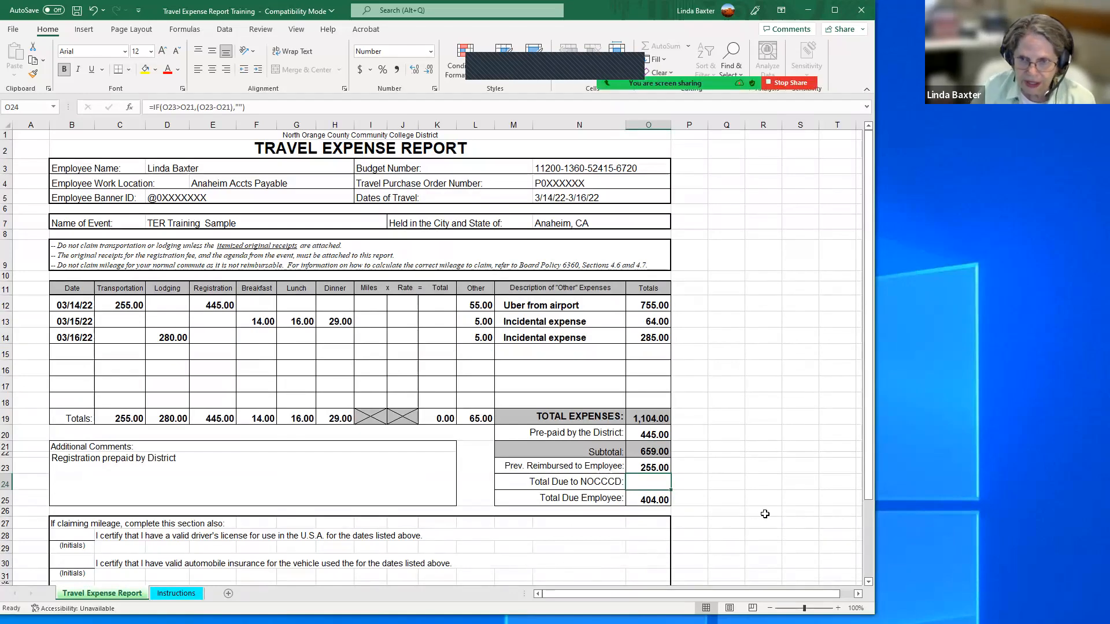
{"action": "scroll", "coordinate": [768, 519], "scroll_direction": "down", "scroll_amount": 3}
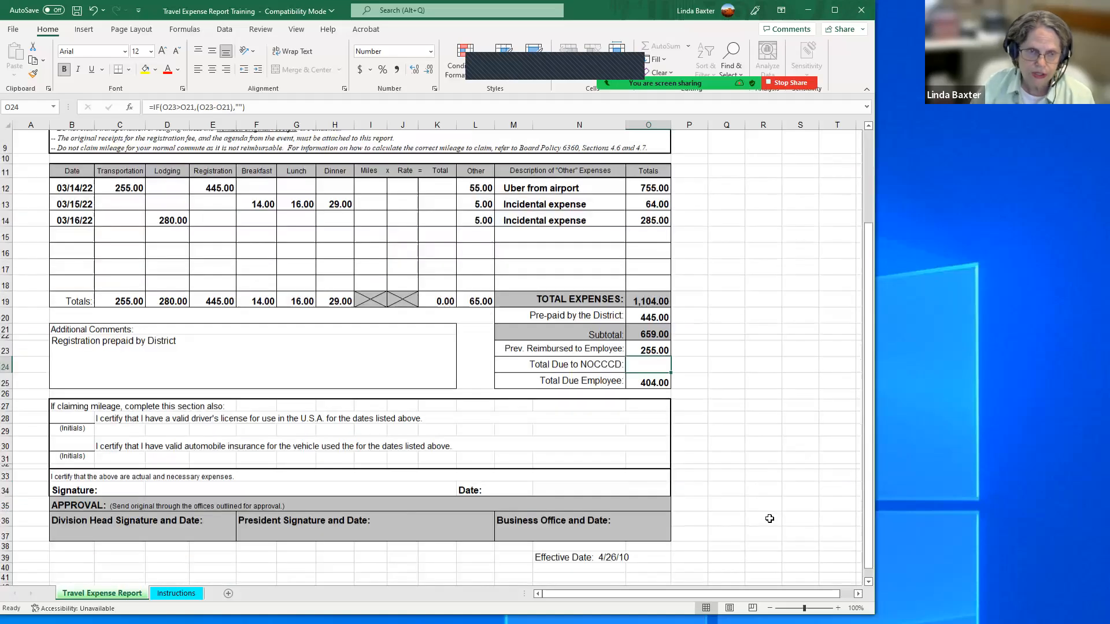
{"action": "scroll", "coordinate": [769, 518], "scroll_direction": "up", "scroll_amount": 3}
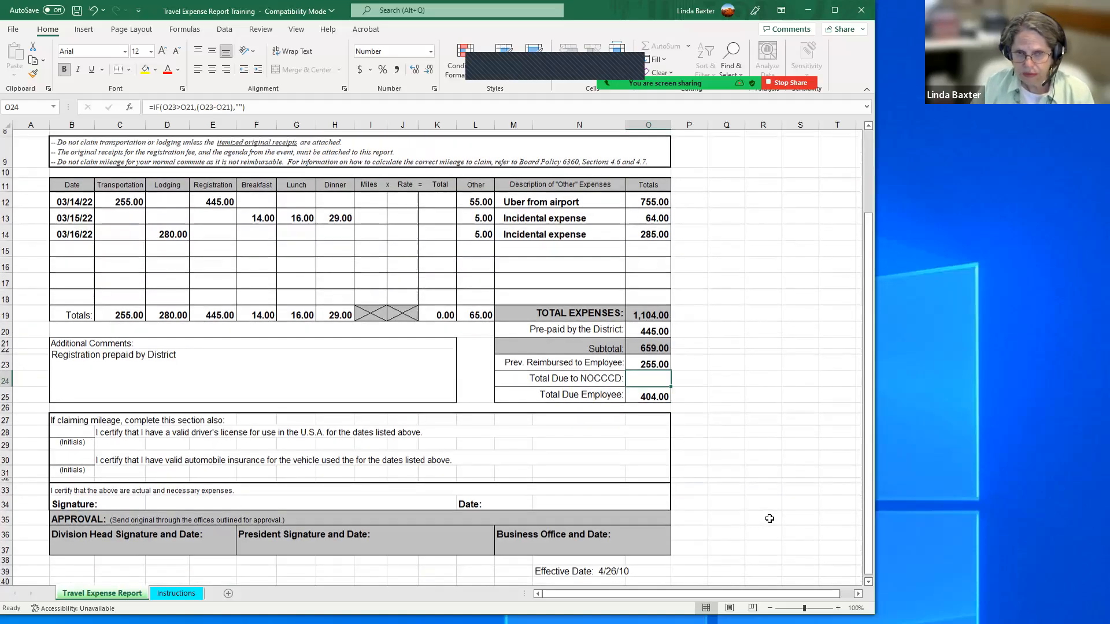
{"action": "scroll", "coordinate": [769, 519], "scroll_direction": "up", "scroll_amount": 1}
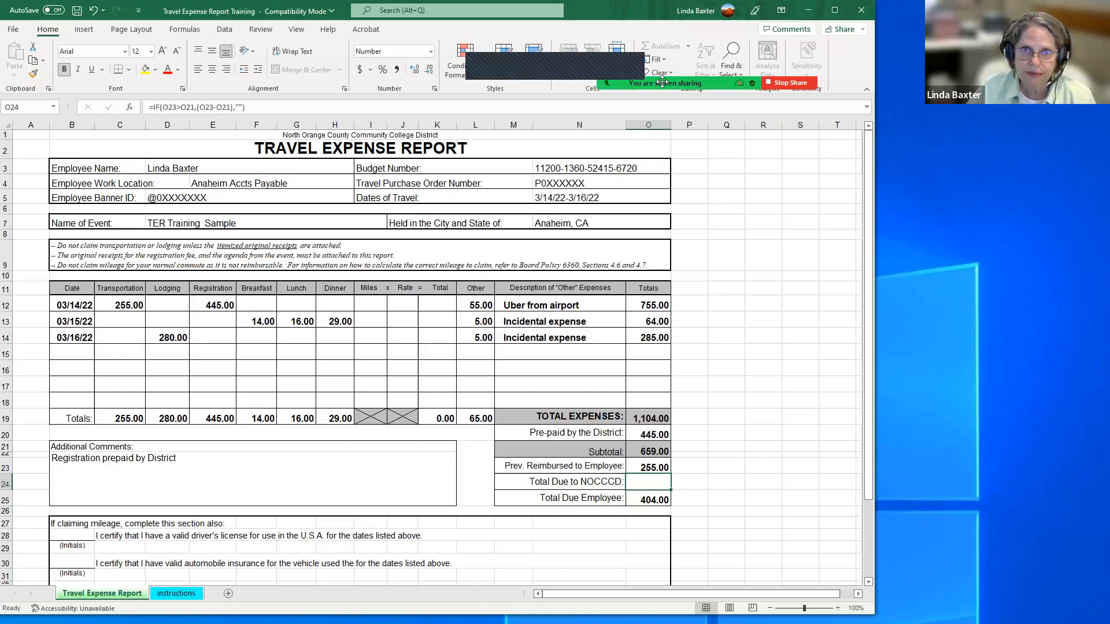
Step: Stop sharing the screen in the meeting
{"action": "left_click", "coordinate": [790, 83]}
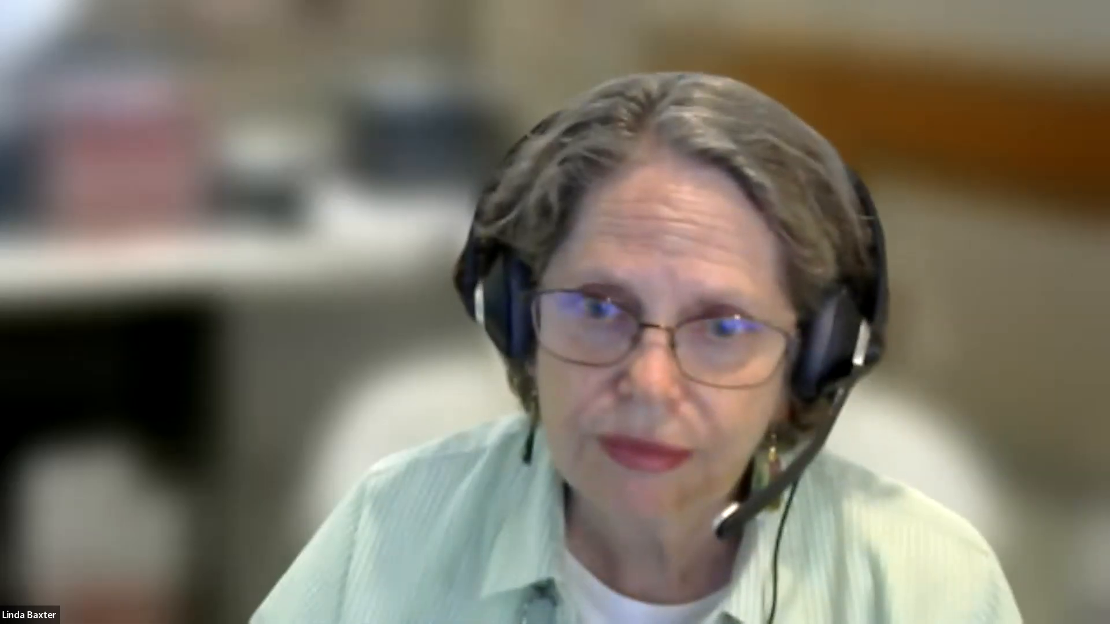